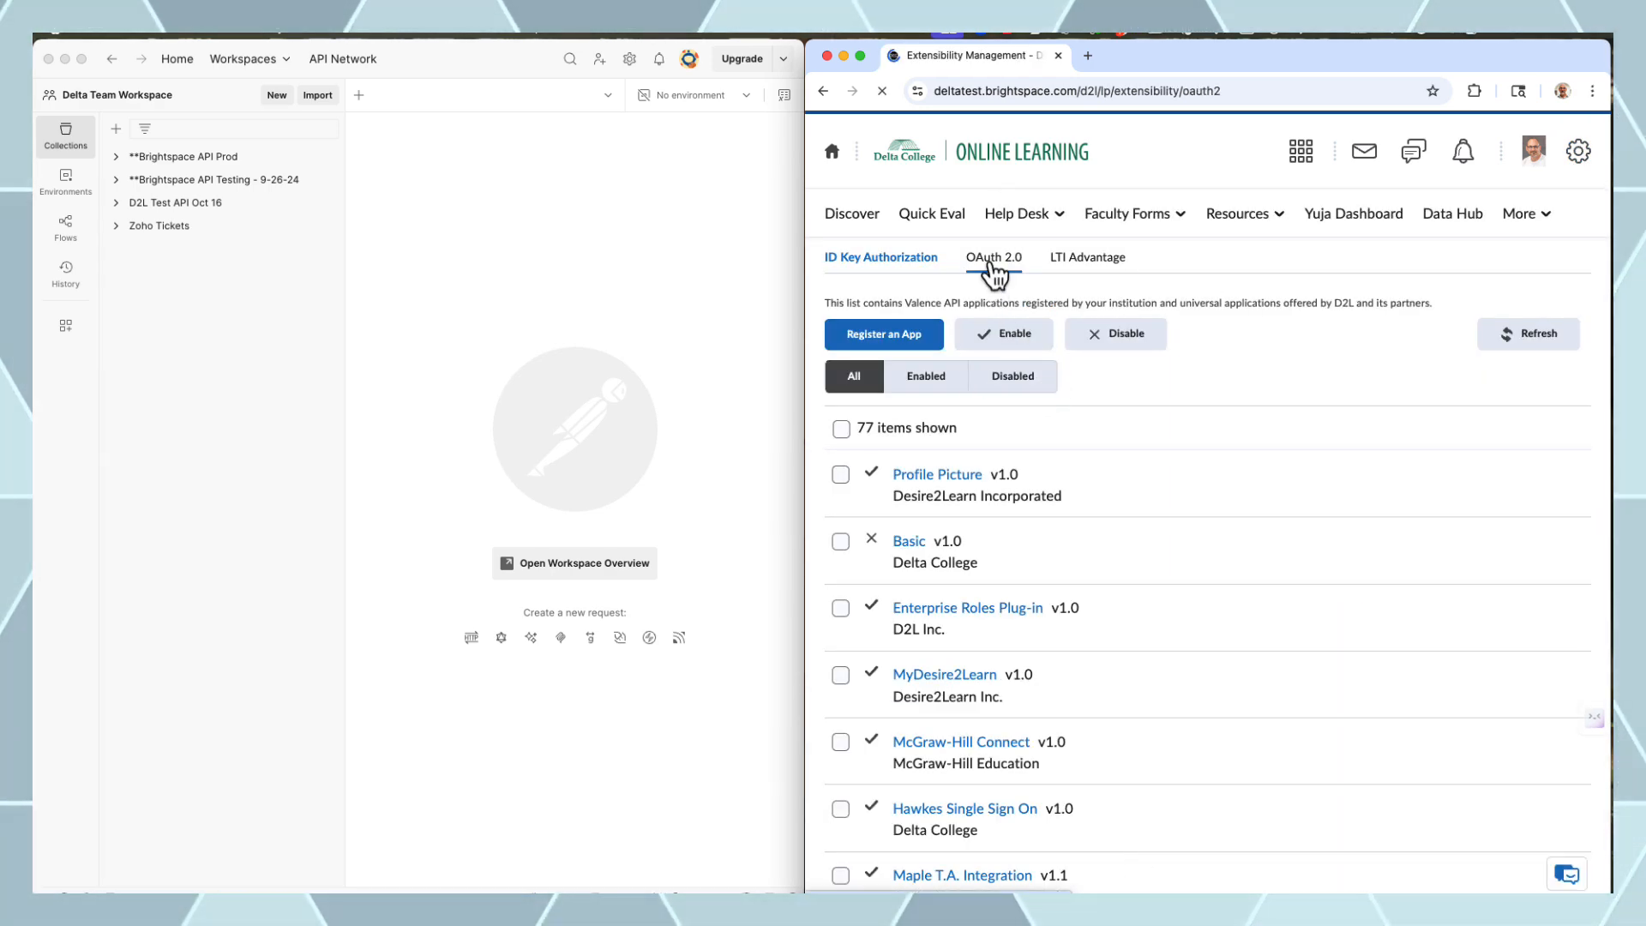
# Start registering a new OAuth 2.0 app named 'D2L API CALLS 2025'
pyautogui.click(891, 359)
pyautogui.click(892, 444)
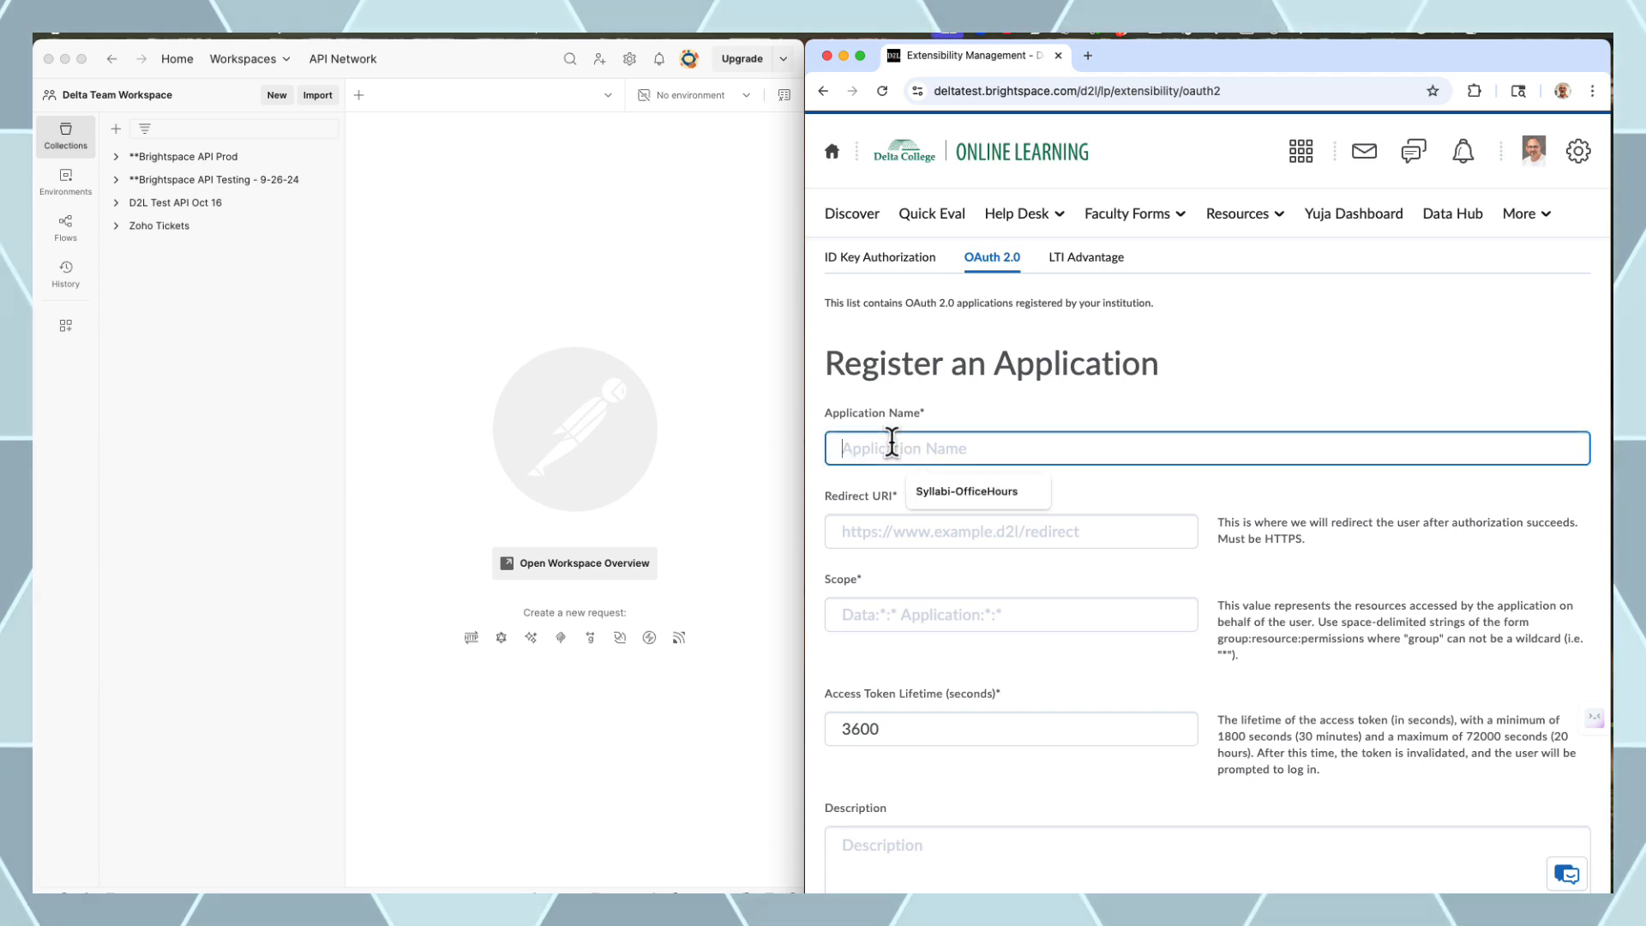
pyautogui.write('D2')
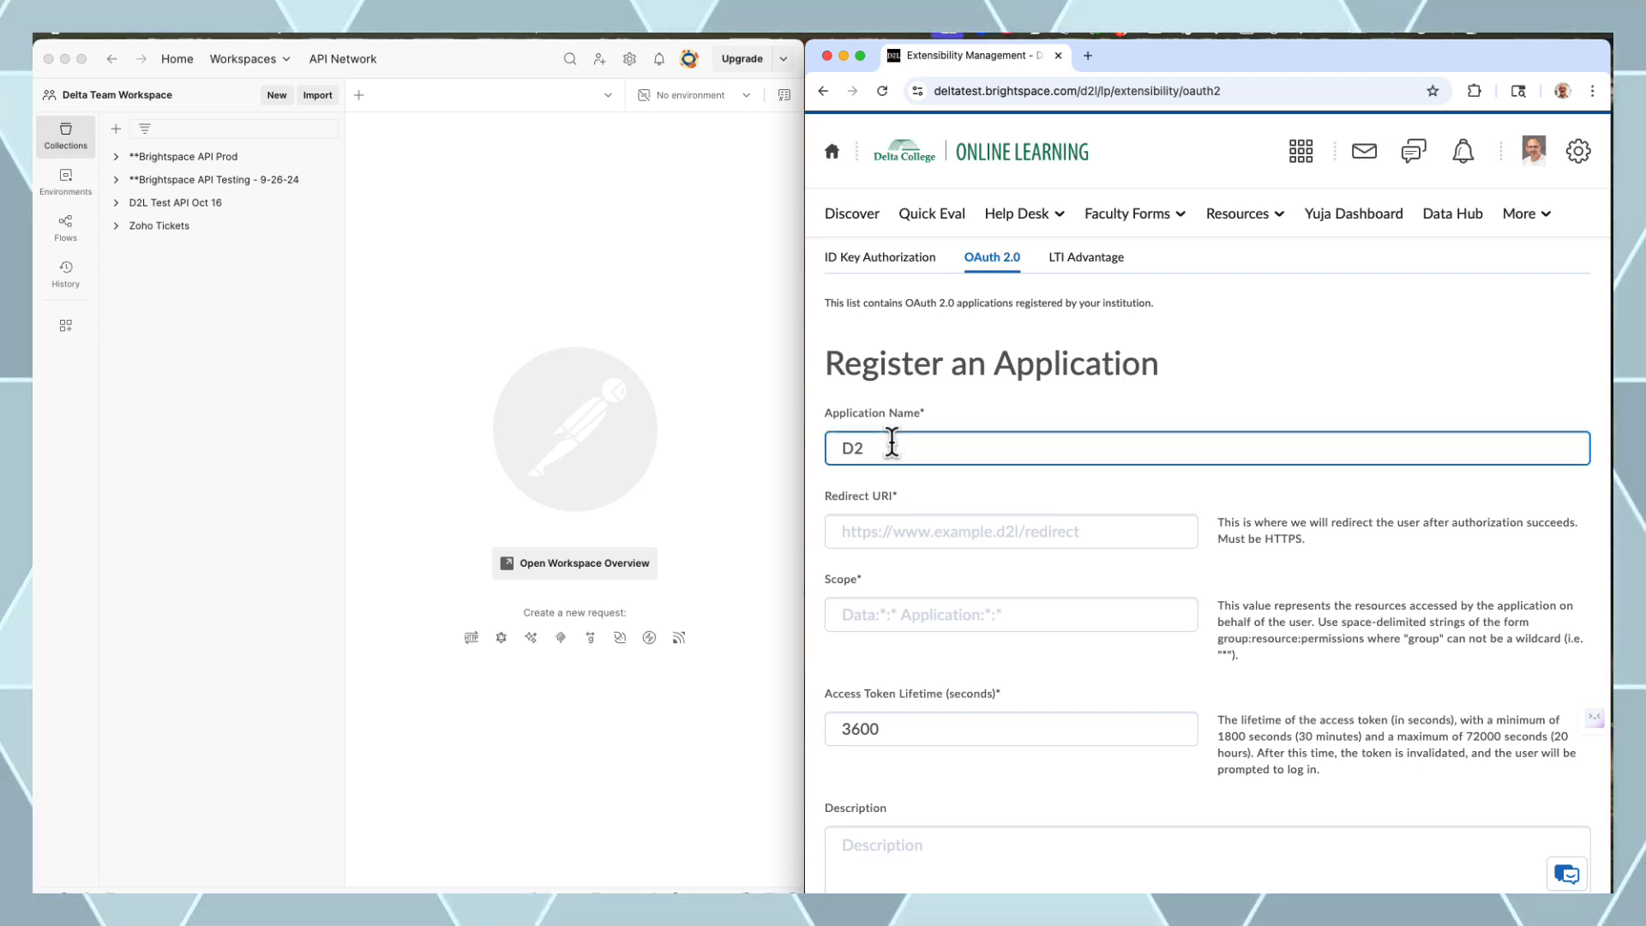
pyautogui.write('L API C')
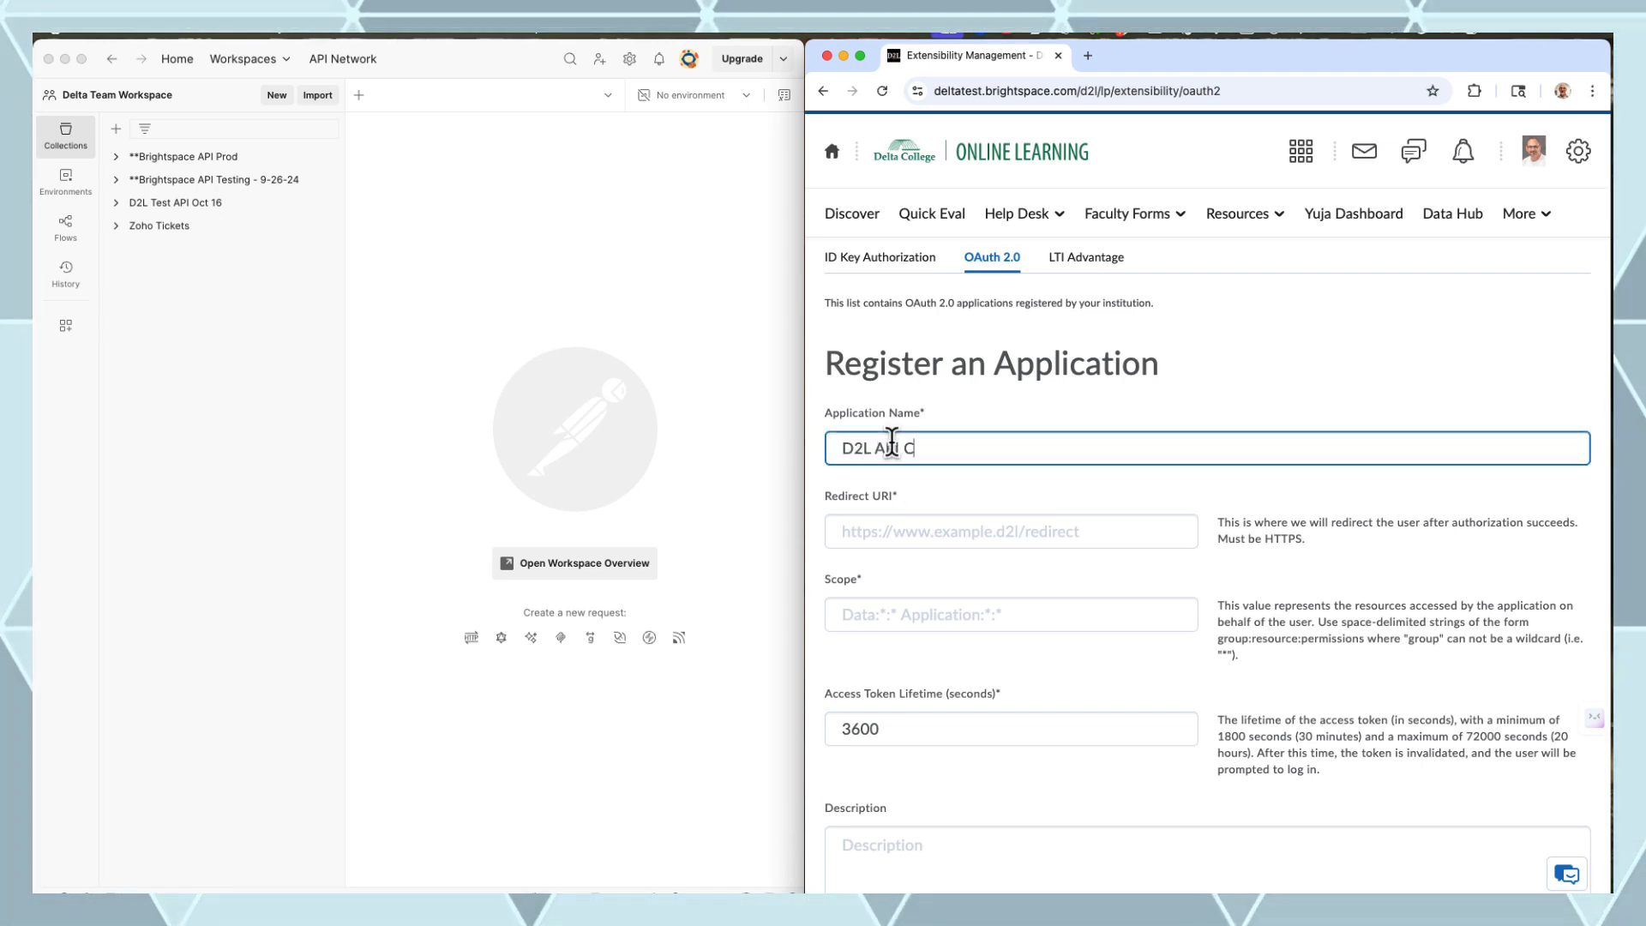
pyautogui.write('ALLS 2025')
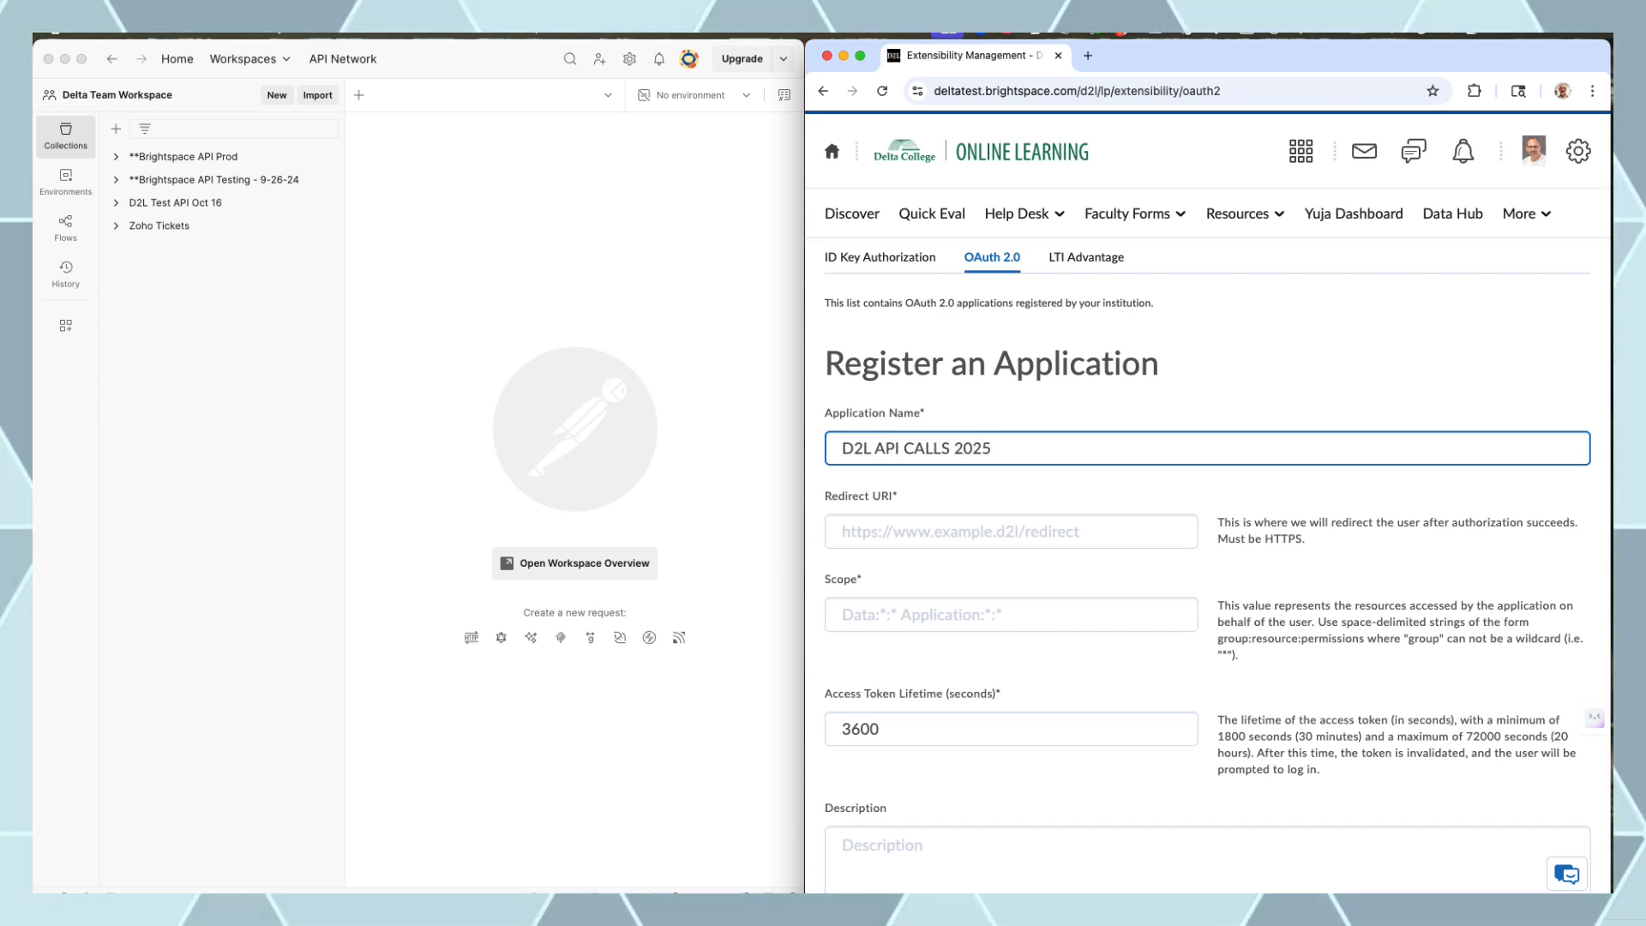
pyautogui.press('super+Tab')
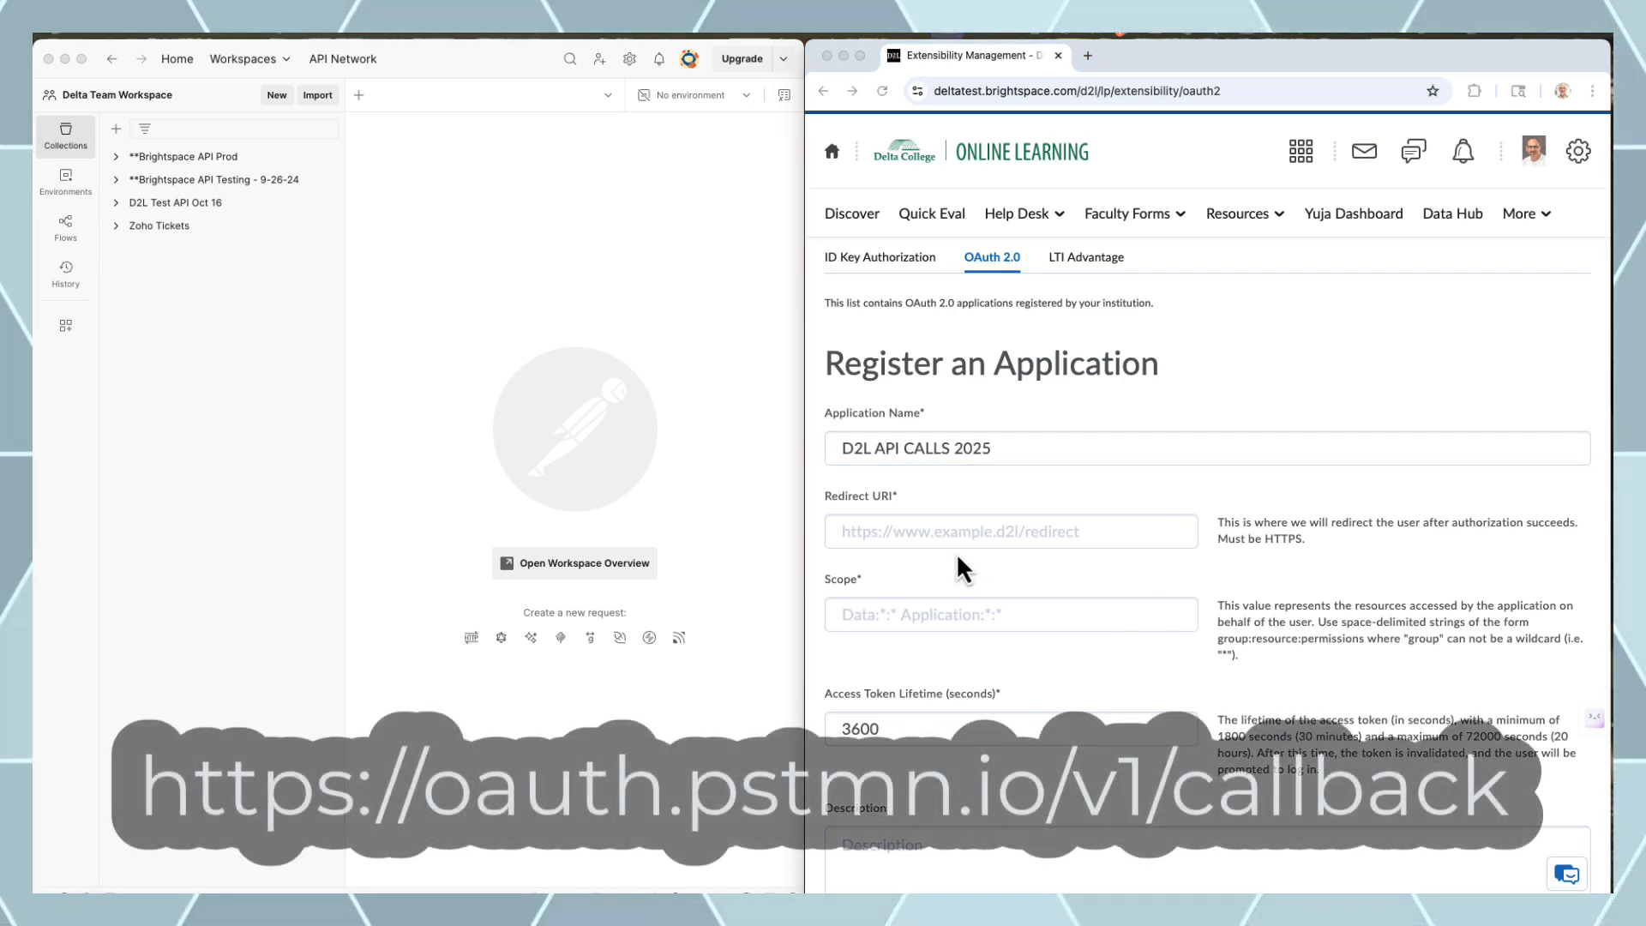
# Paste the Postman callback URL as the redirect URI and enter the core:*:* scope
pyautogui.click(919, 532)
pyautogui.write('https://oauth.pstmn.io/v1/callback')
pyautogui.press('Tab')
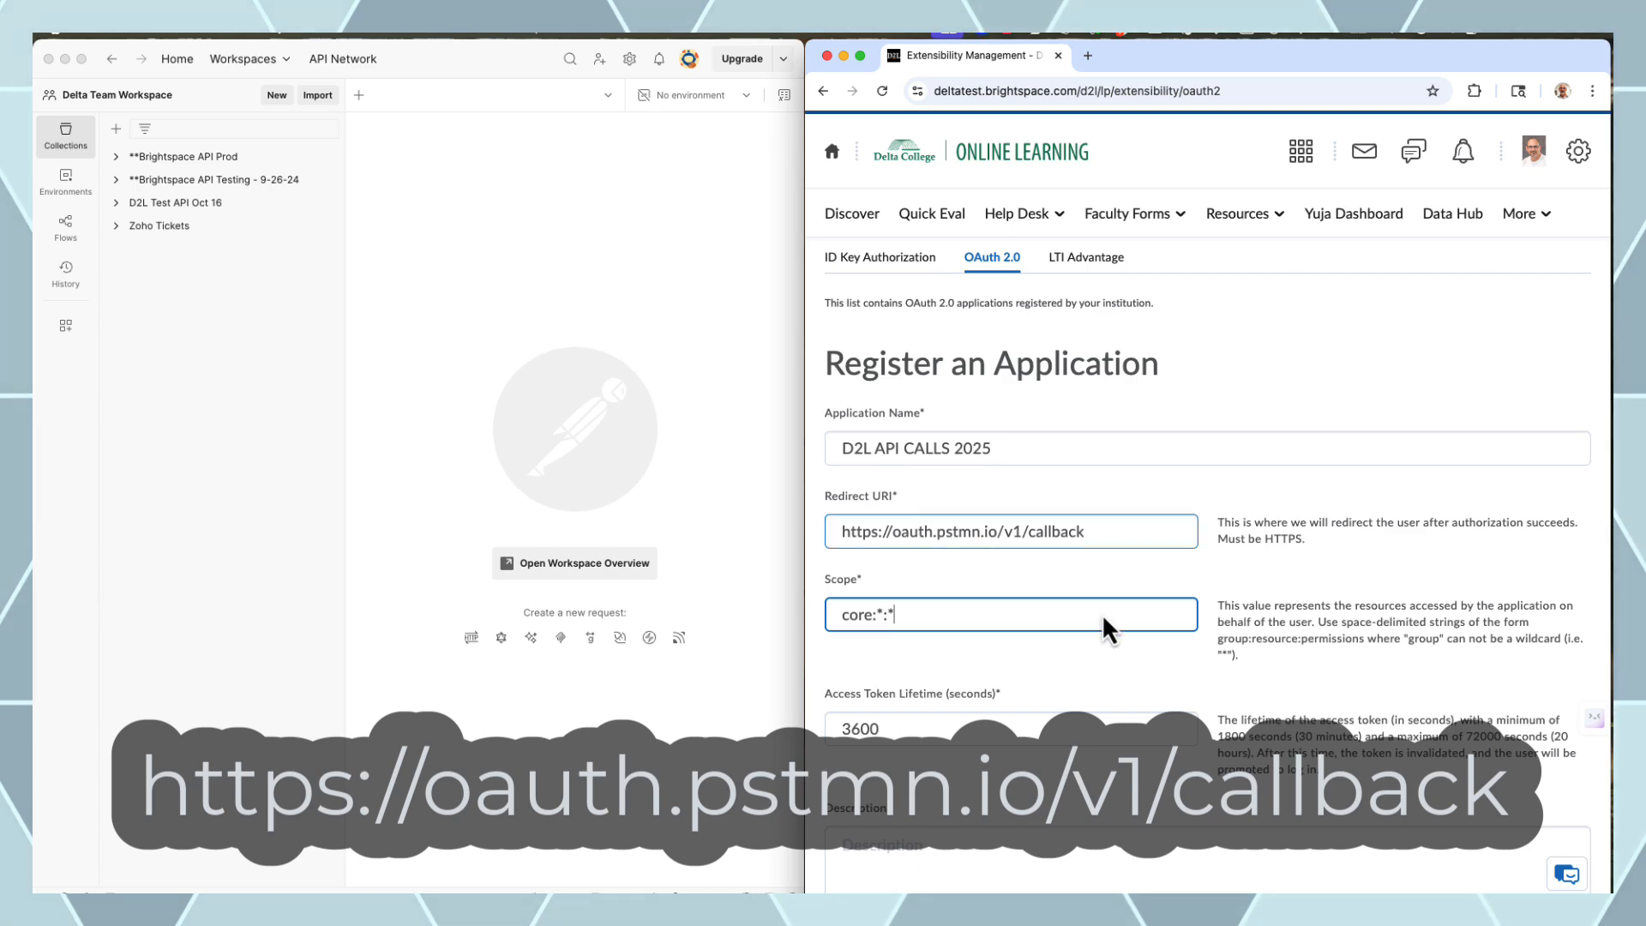
pyautogui.click(963, 725)
pyautogui.scroll(-4, 1087, 696)
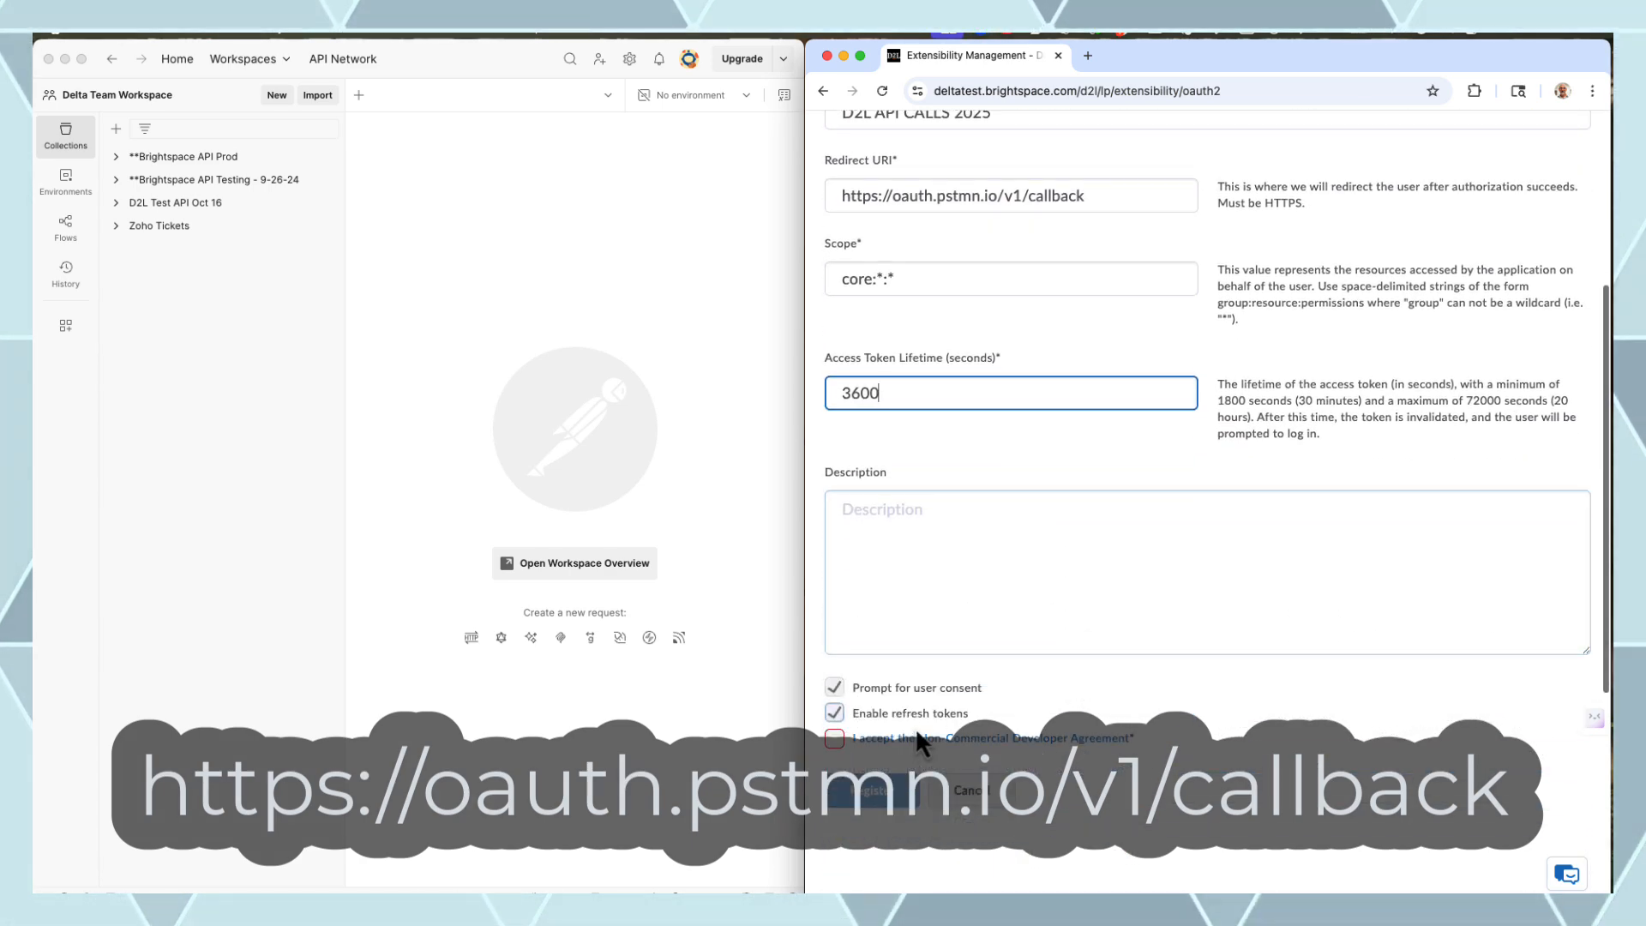
# Accept the Non-Commercial Developer Agreement and register the application
pyautogui.click(833, 740)
pyautogui.scroll(-2, 1072, 686)
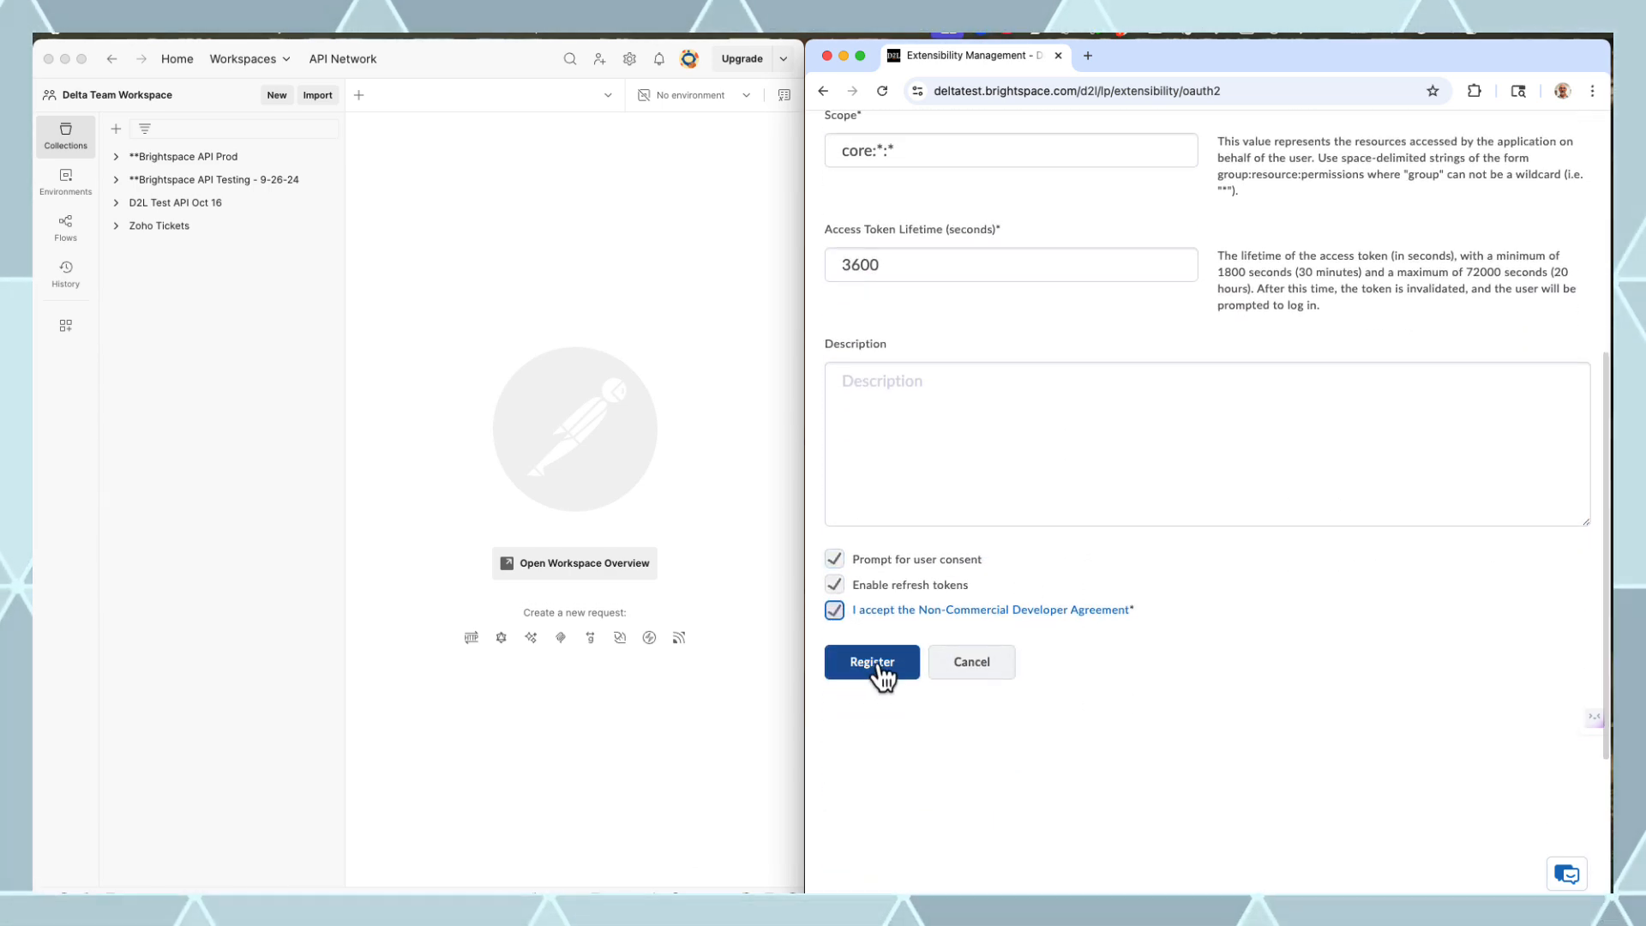
pyautogui.click(876, 667)
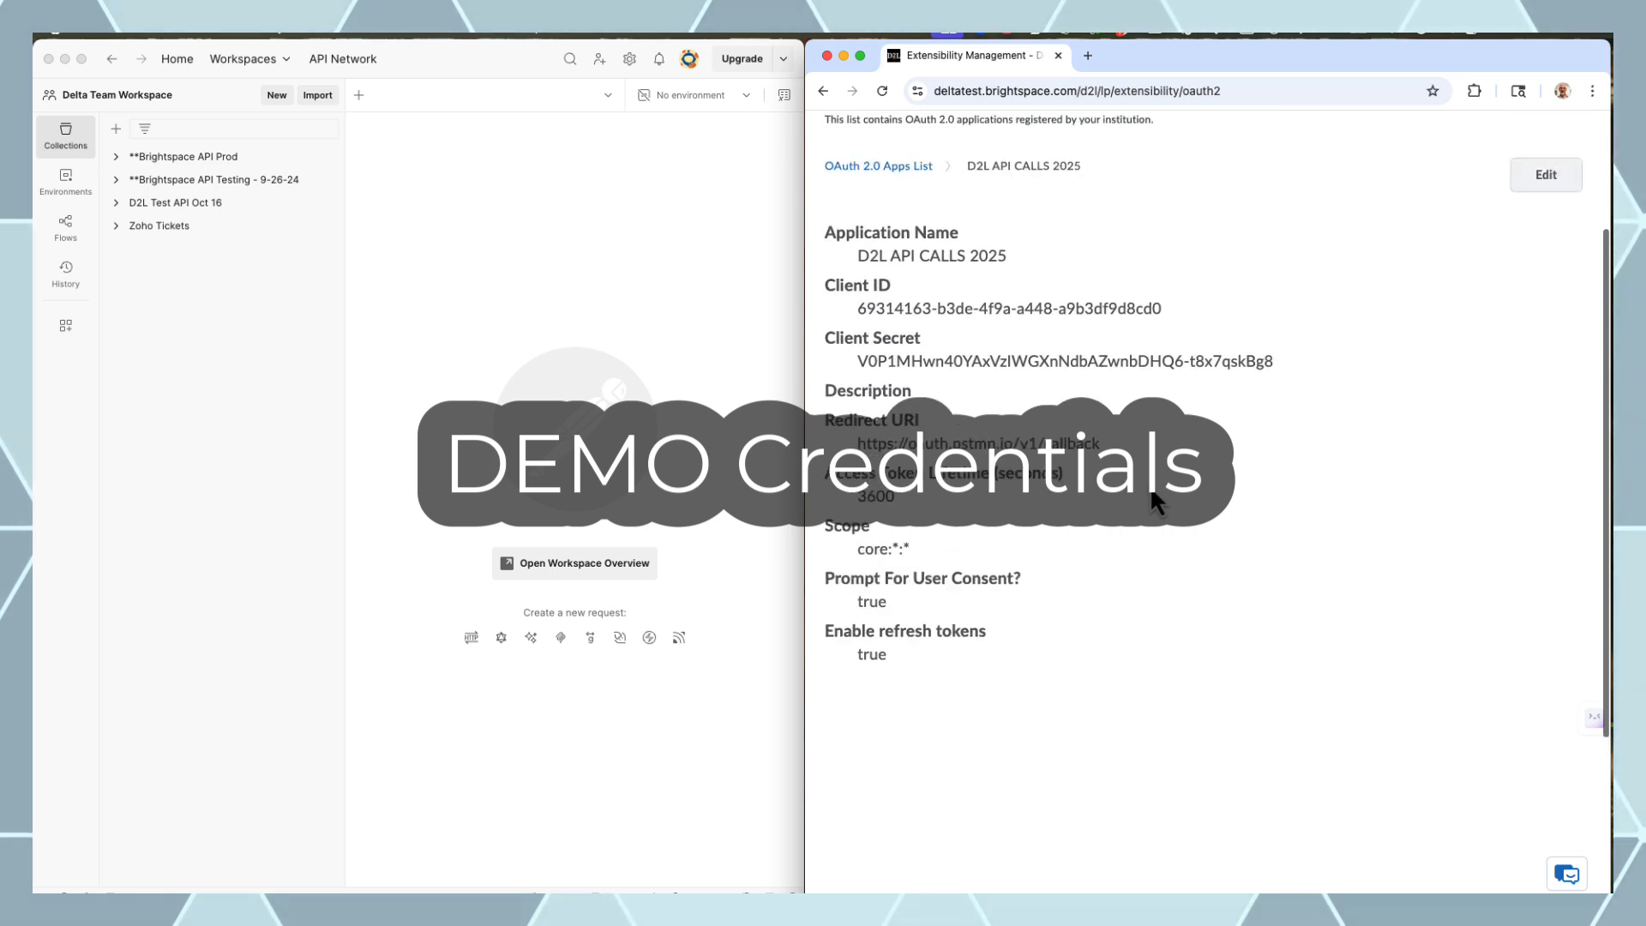
pyautogui.scroll(3, 1166, 485)
pyautogui.click(452, 239)
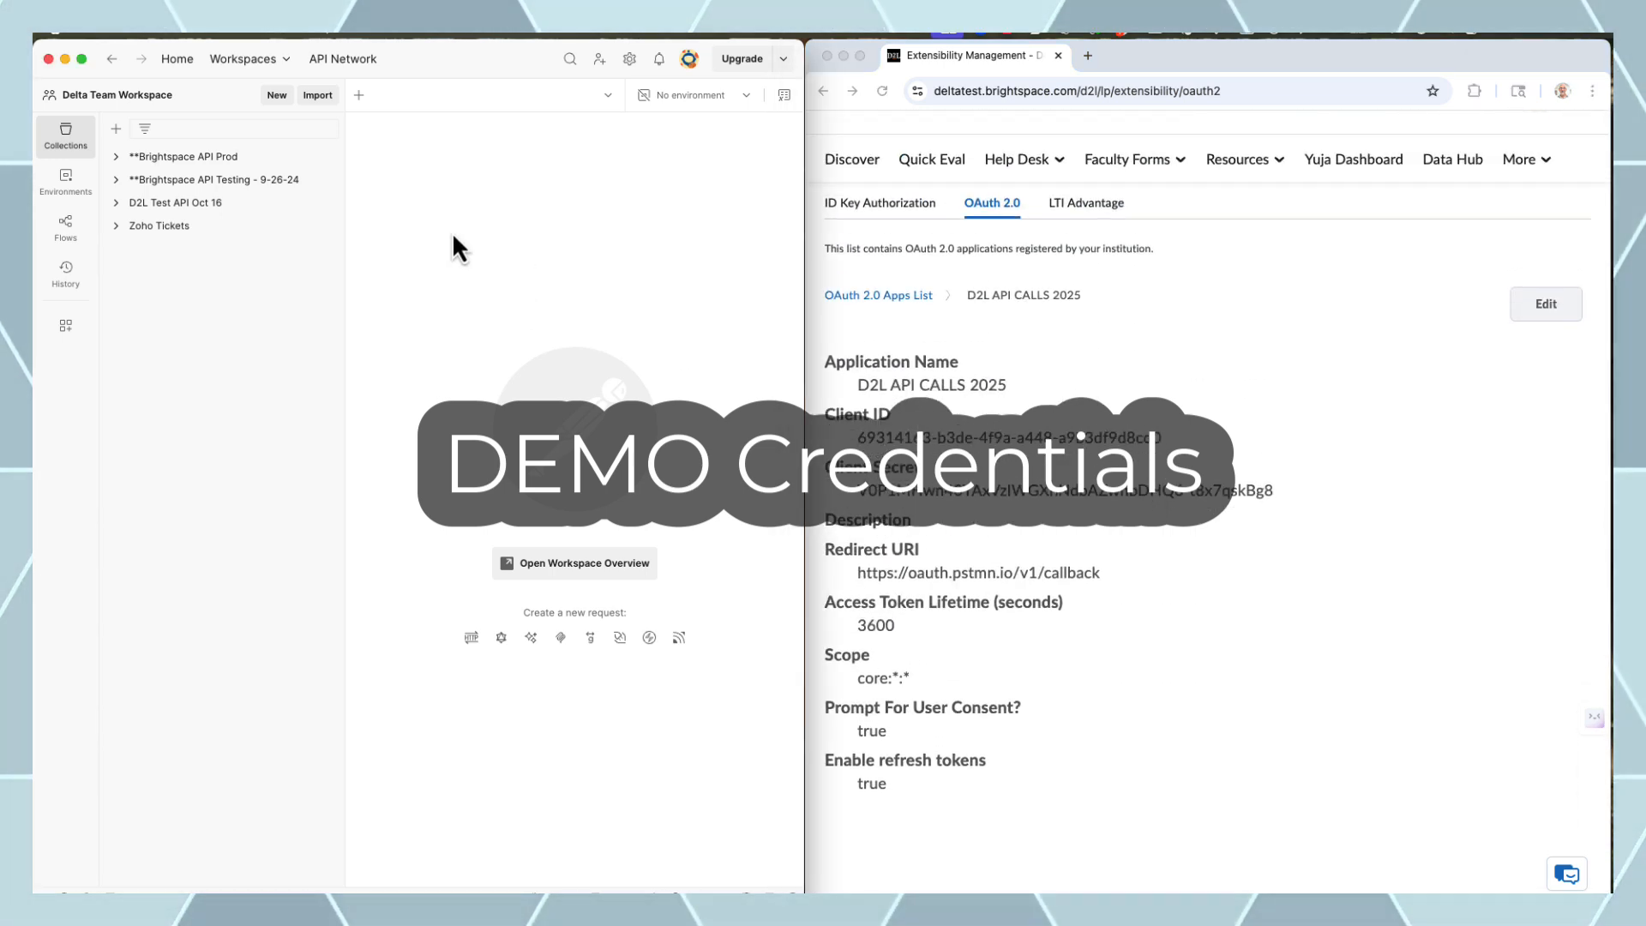
# Create a blank collection and name it 'D2L API CALLS 2025'
pyautogui.click(122, 134)
pyautogui.click(167, 159)
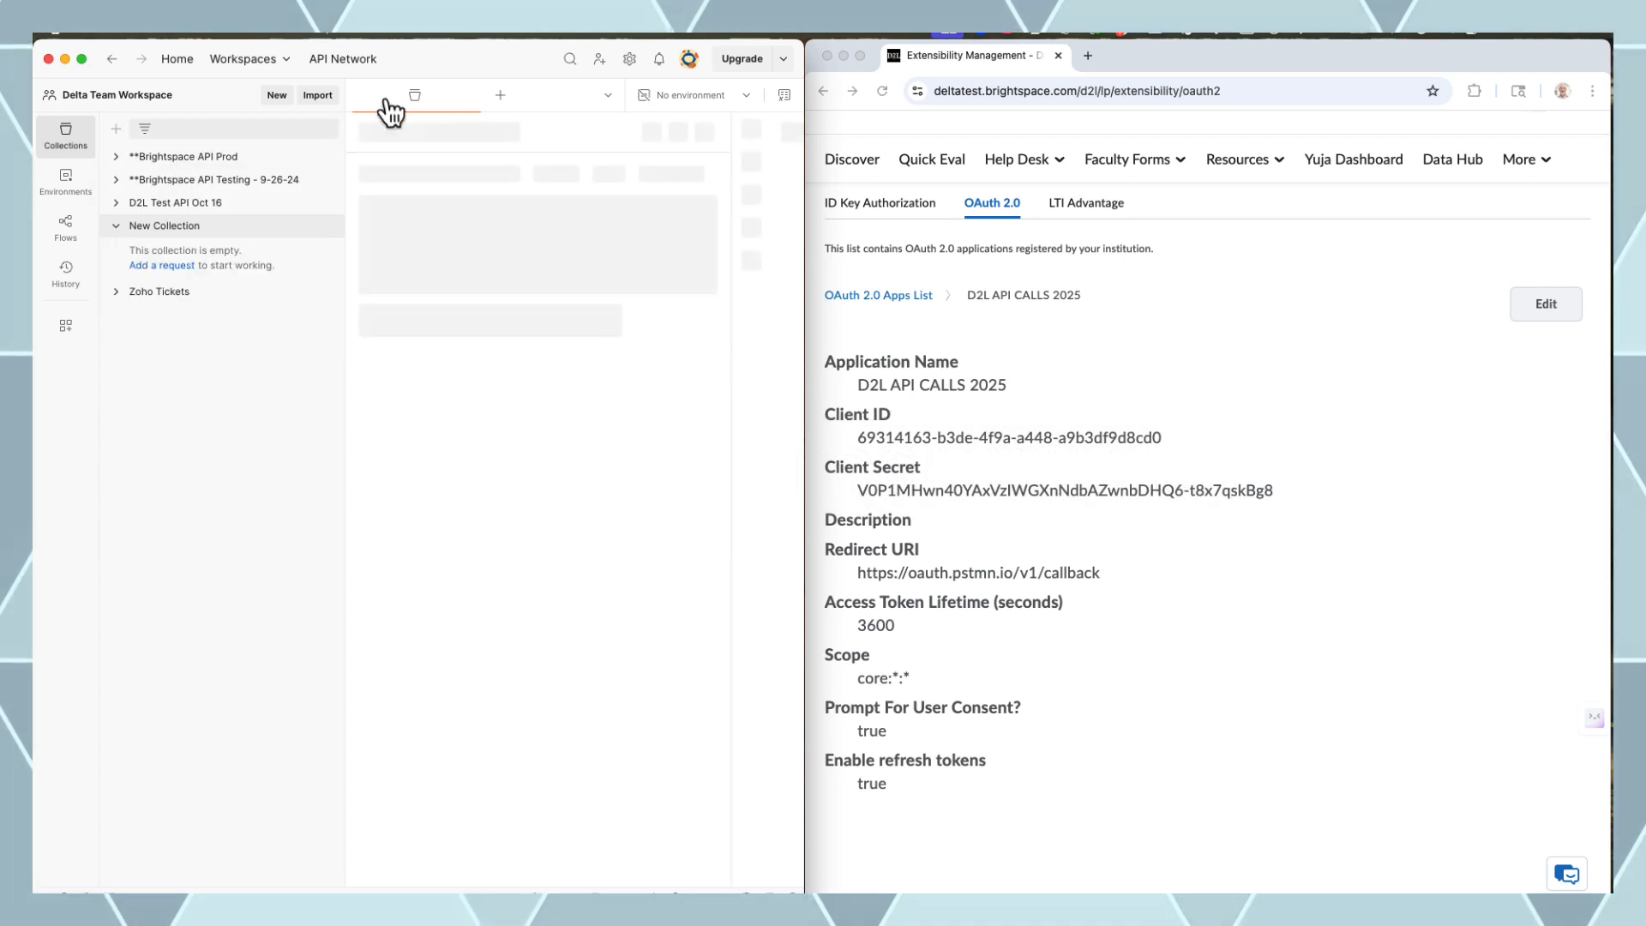
pyautogui.write('D2L')
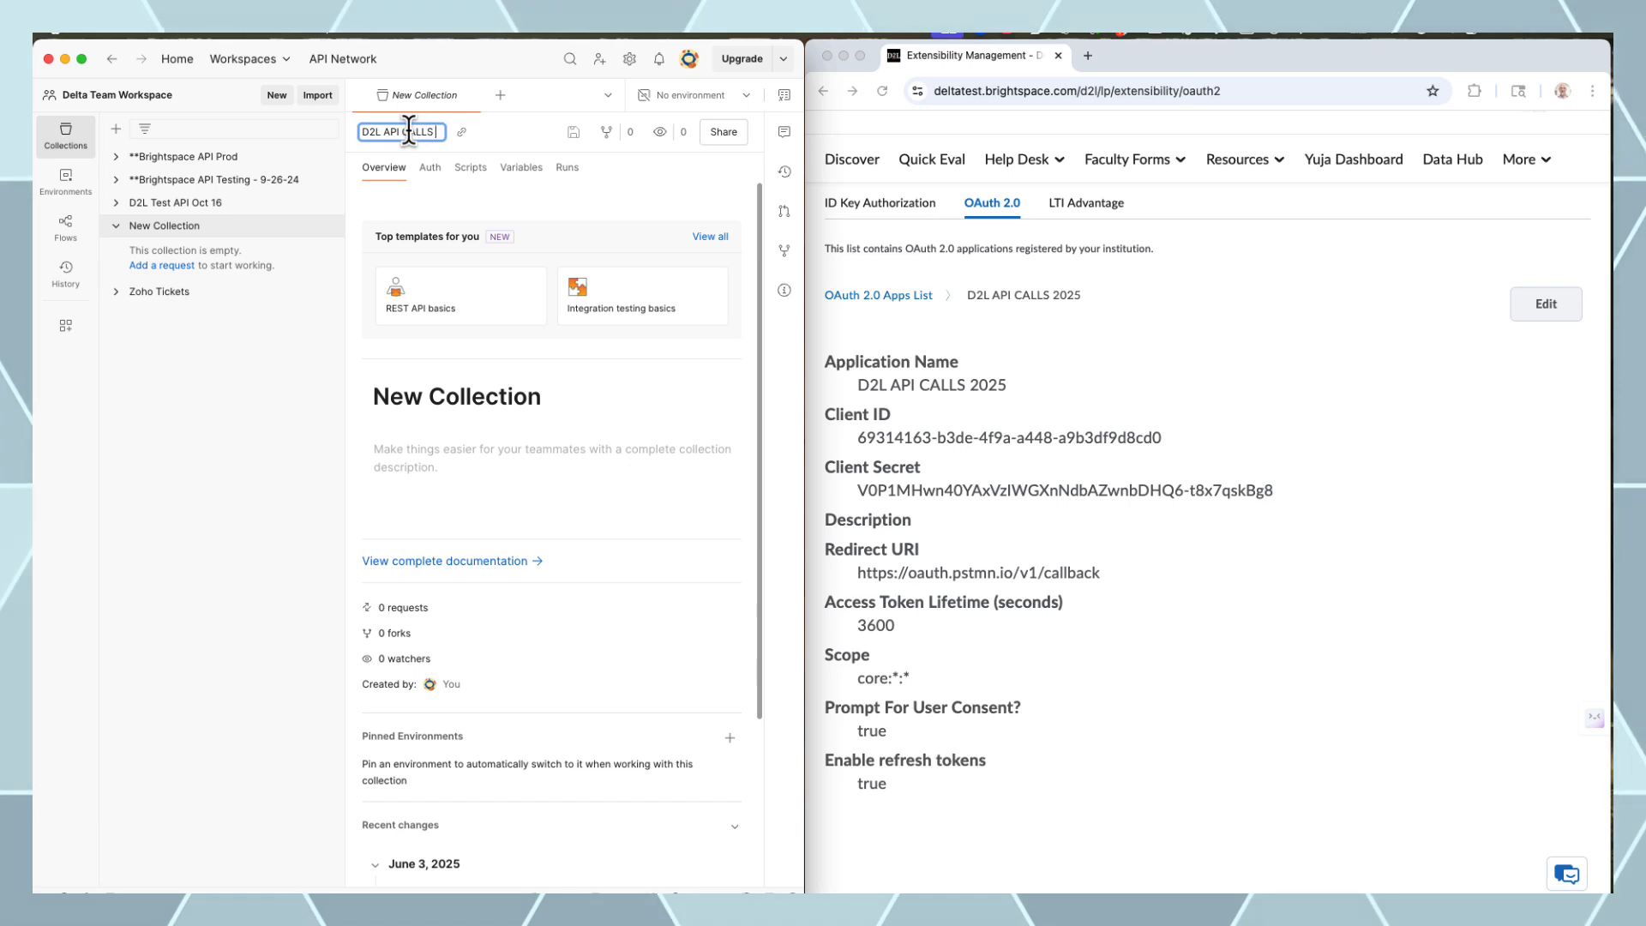
pyautogui.write(' API CALLS 2025')
pyautogui.press('Return')
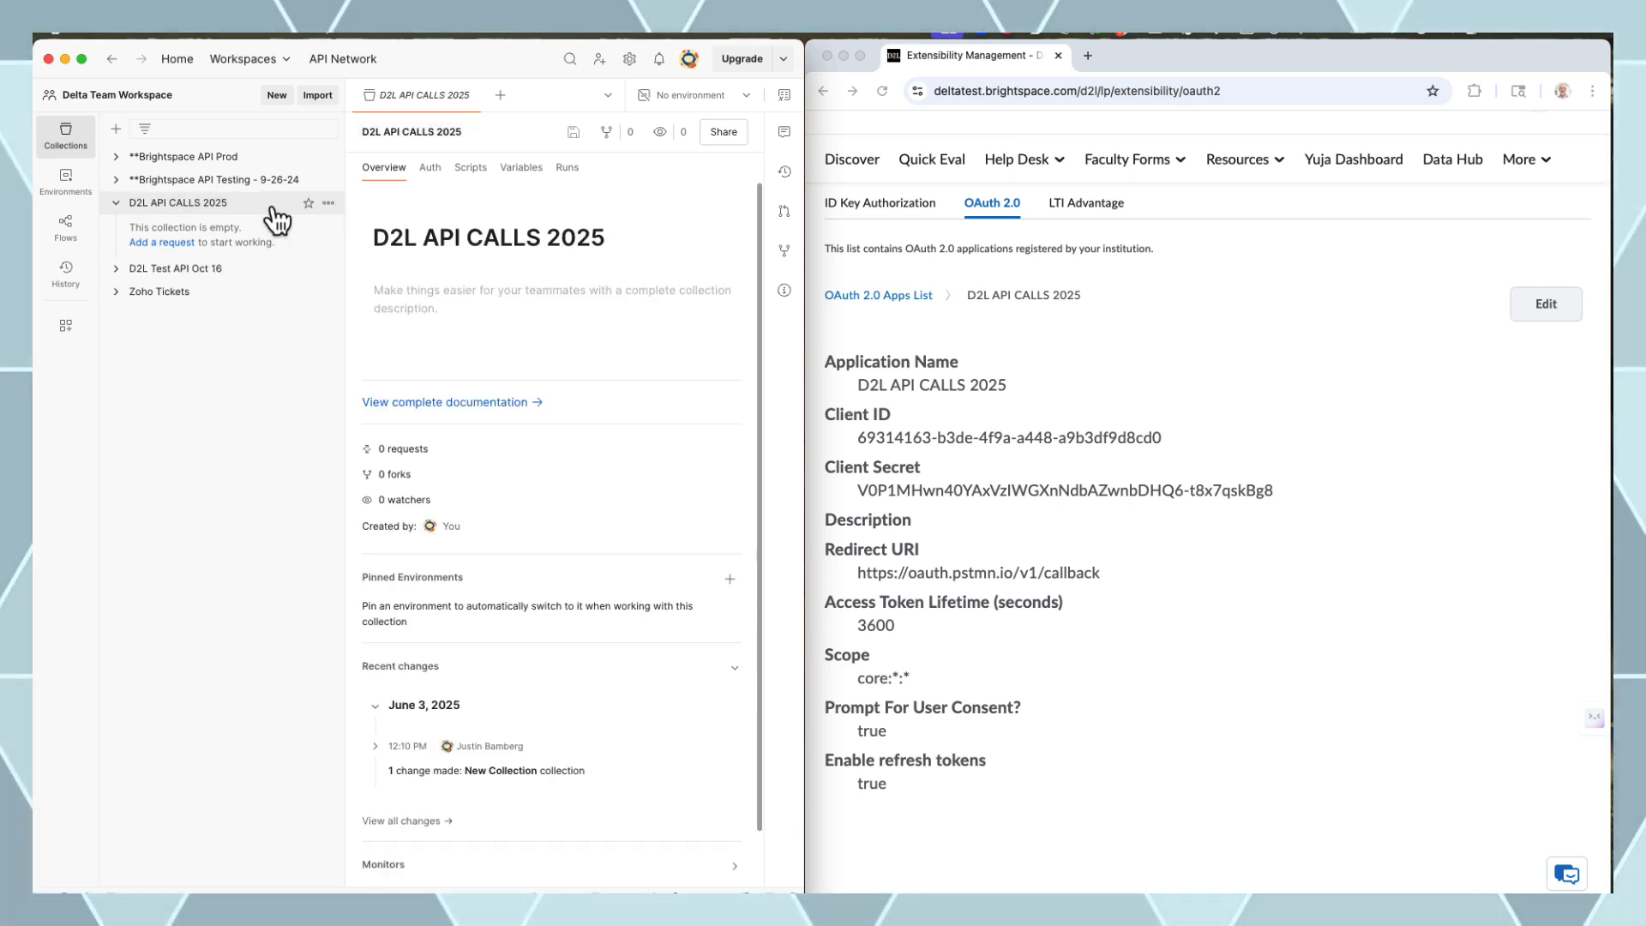
# Set the collection's auth type to OAuth 2.0, authorizing via the browser
pyautogui.click(429, 168)
pyautogui.click(464, 271)
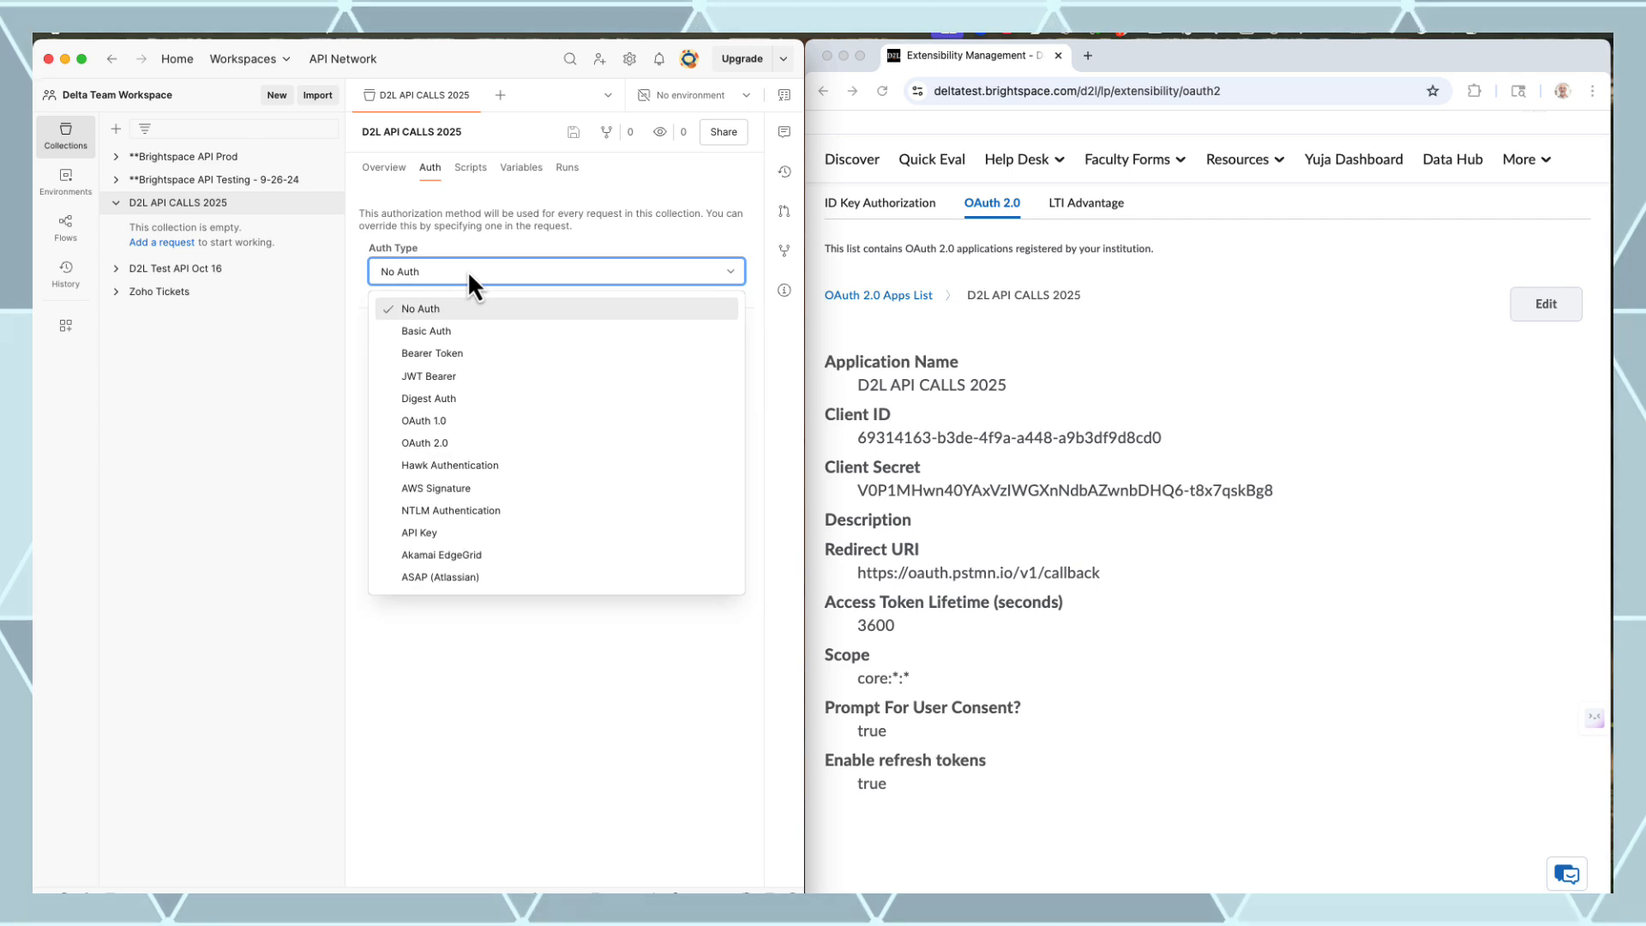
pyautogui.click(454, 444)
pyautogui.scroll(-5, 637, 360)
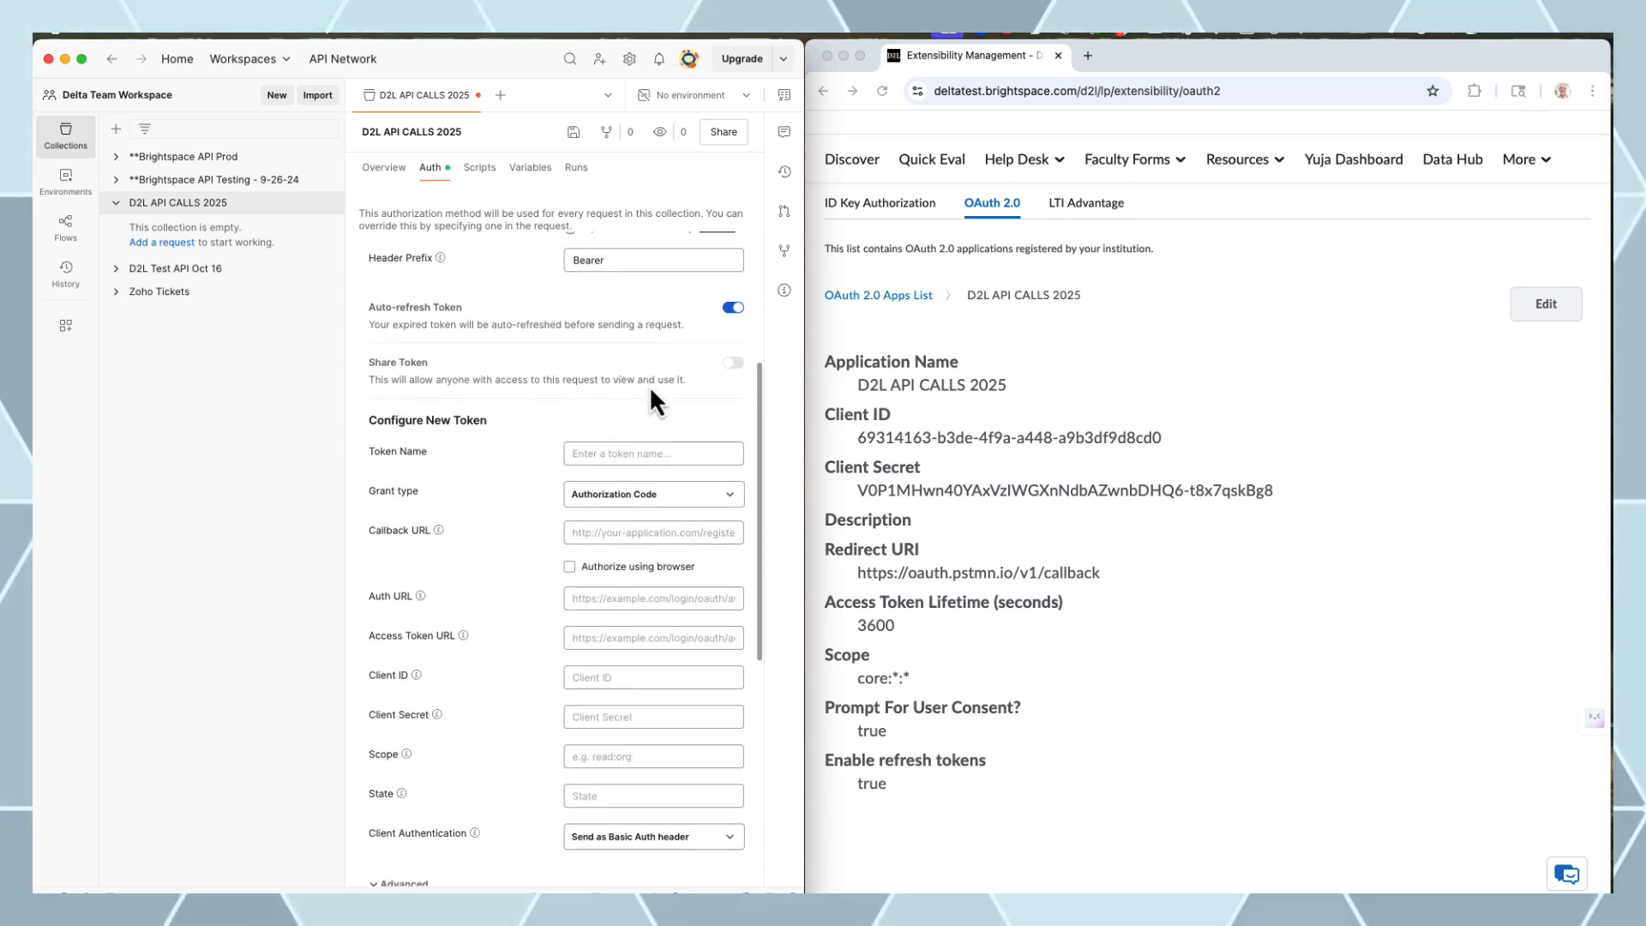
pyautogui.scroll(-2, 613, 370)
pyautogui.scroll(2, 634, 421)
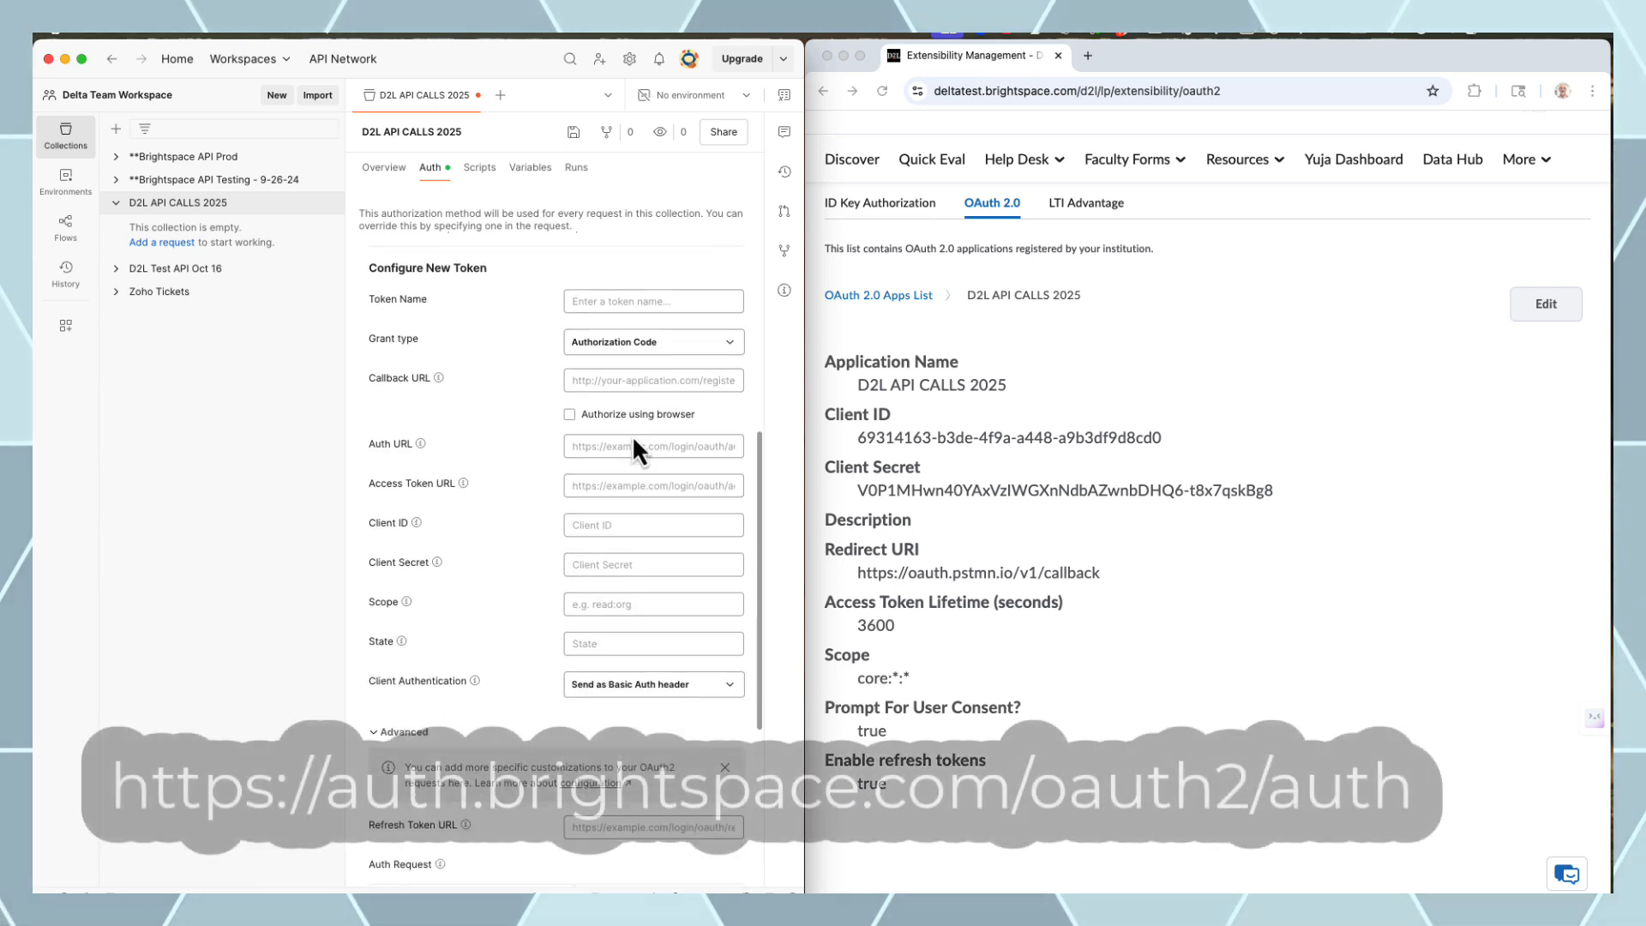
pyautogui.click(569, 408)
# Paste the Brightspace authorization URL and the registered app's Client ID
pyautogui.click(606, 441)
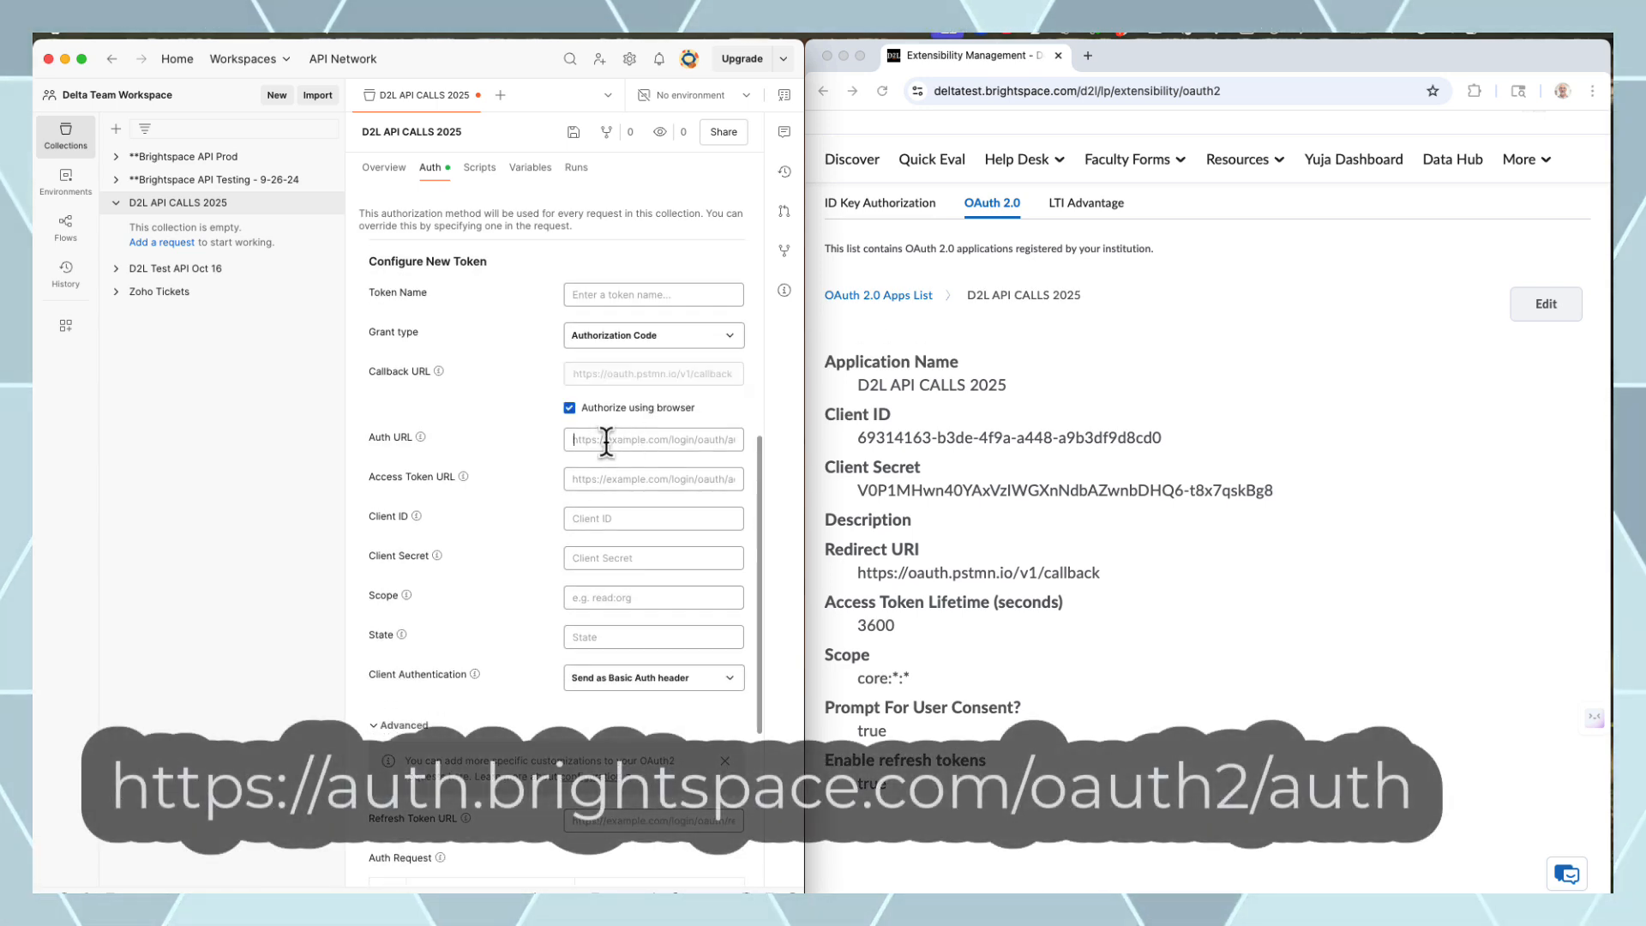
pyautogui.hotkey('ctrl', 'v')
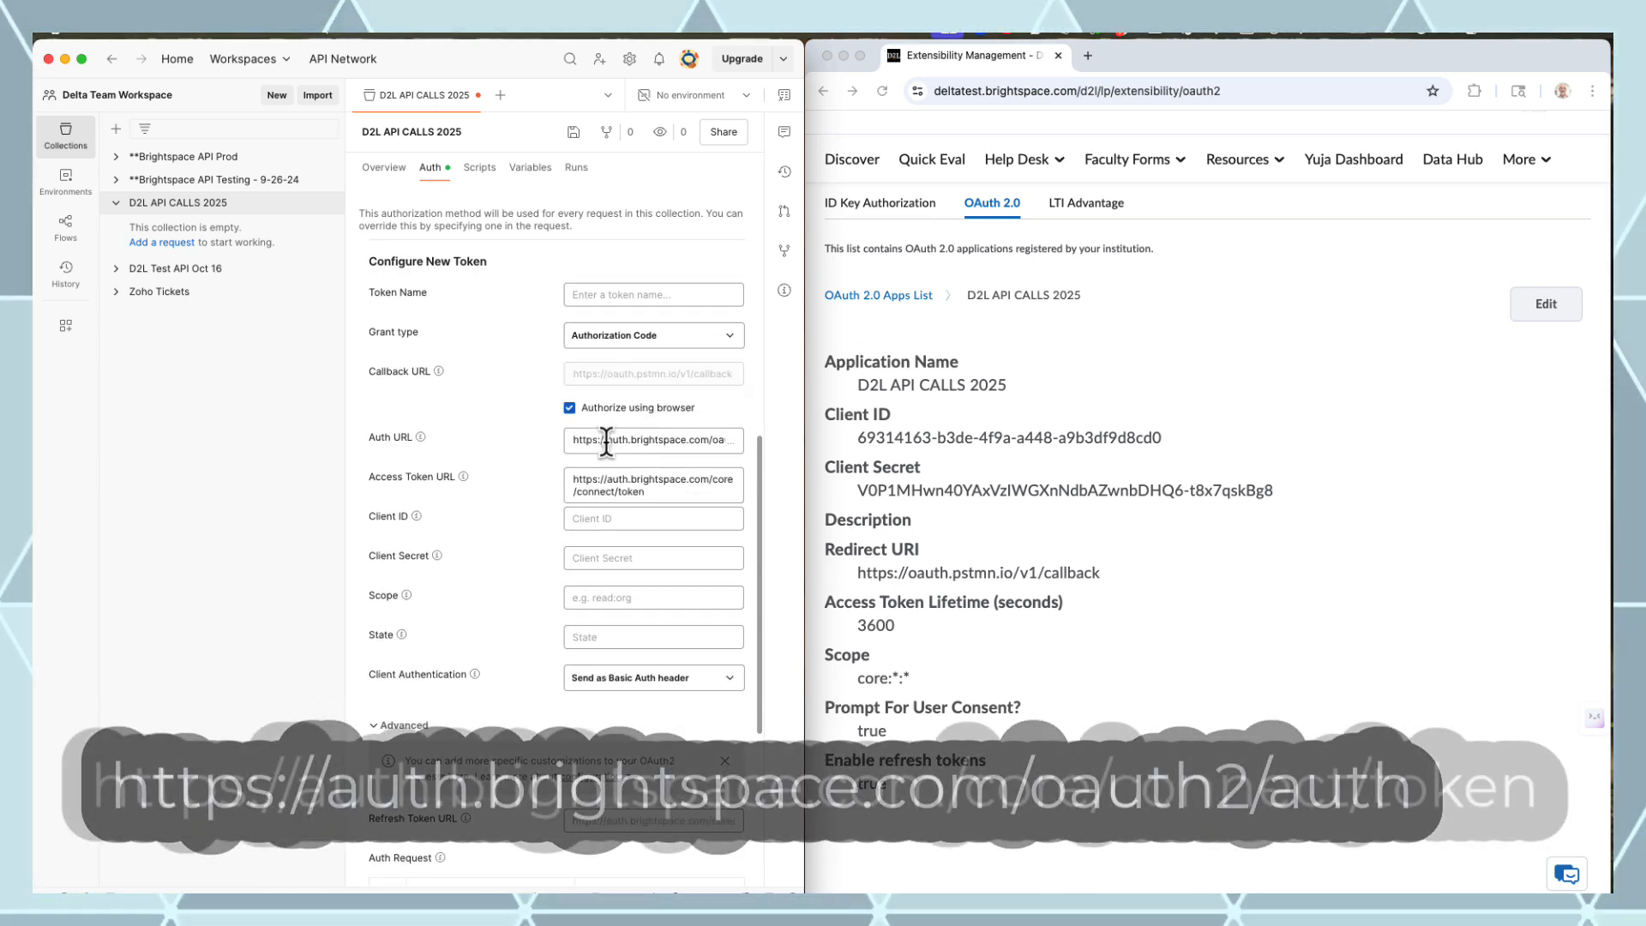
pyautogui.scroll(-2, 664, 472)
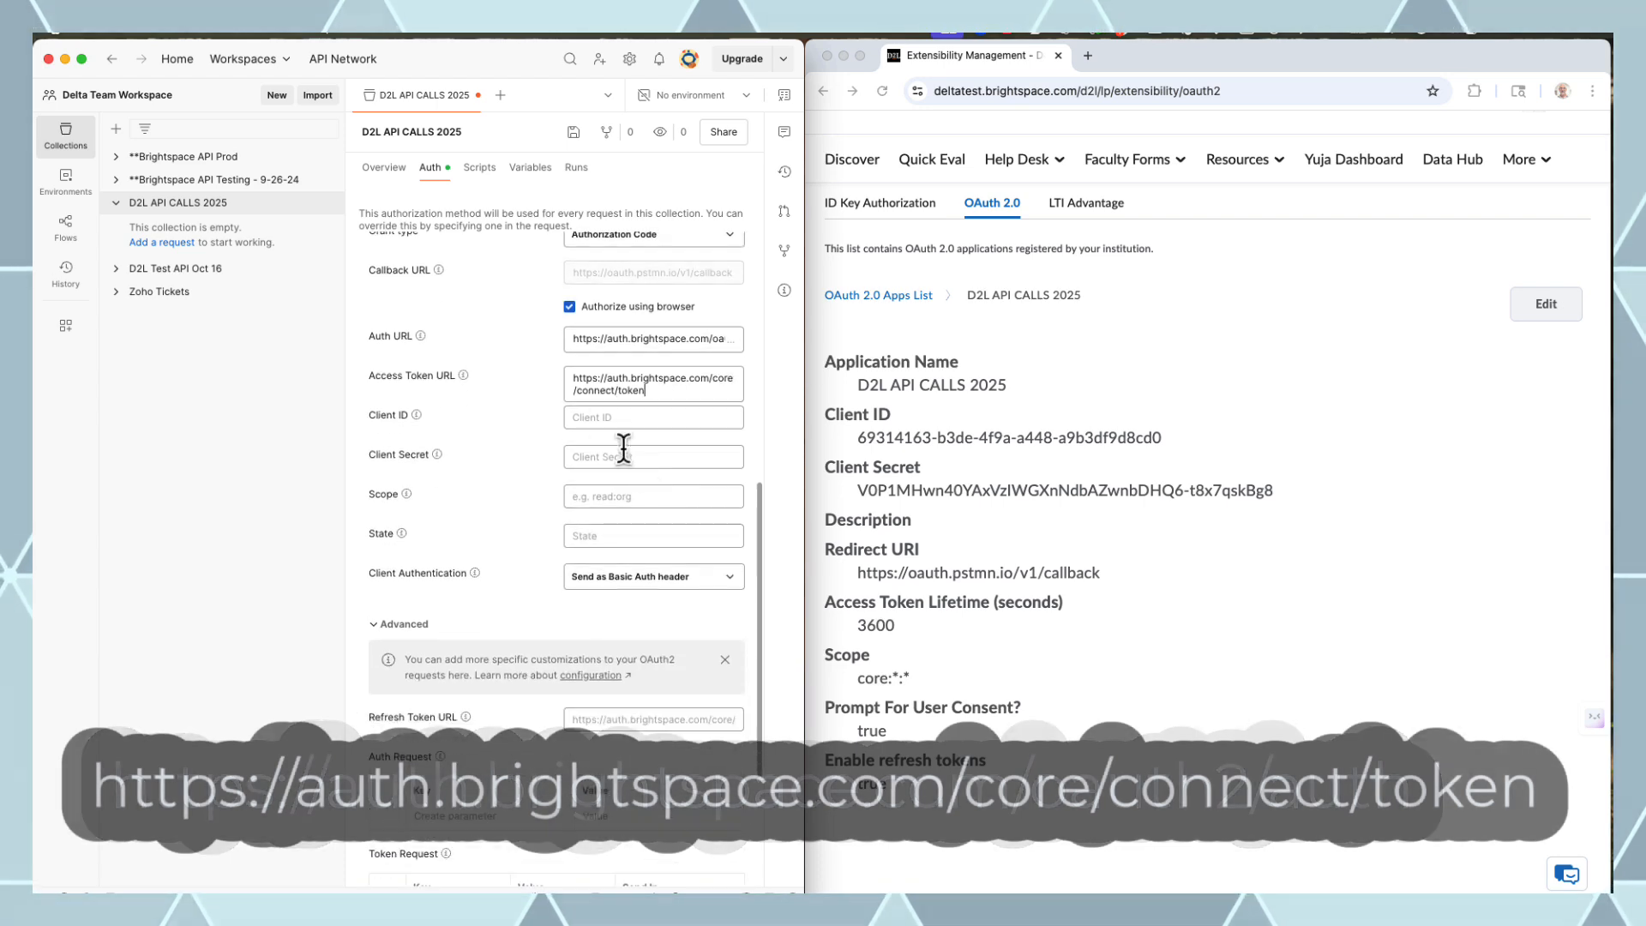
pyautogui.click(625, 418)
pyautogui.click(832, 443)
pyautogui.moveTo(1163, 452); pyautogui.dragTo(963, 445)
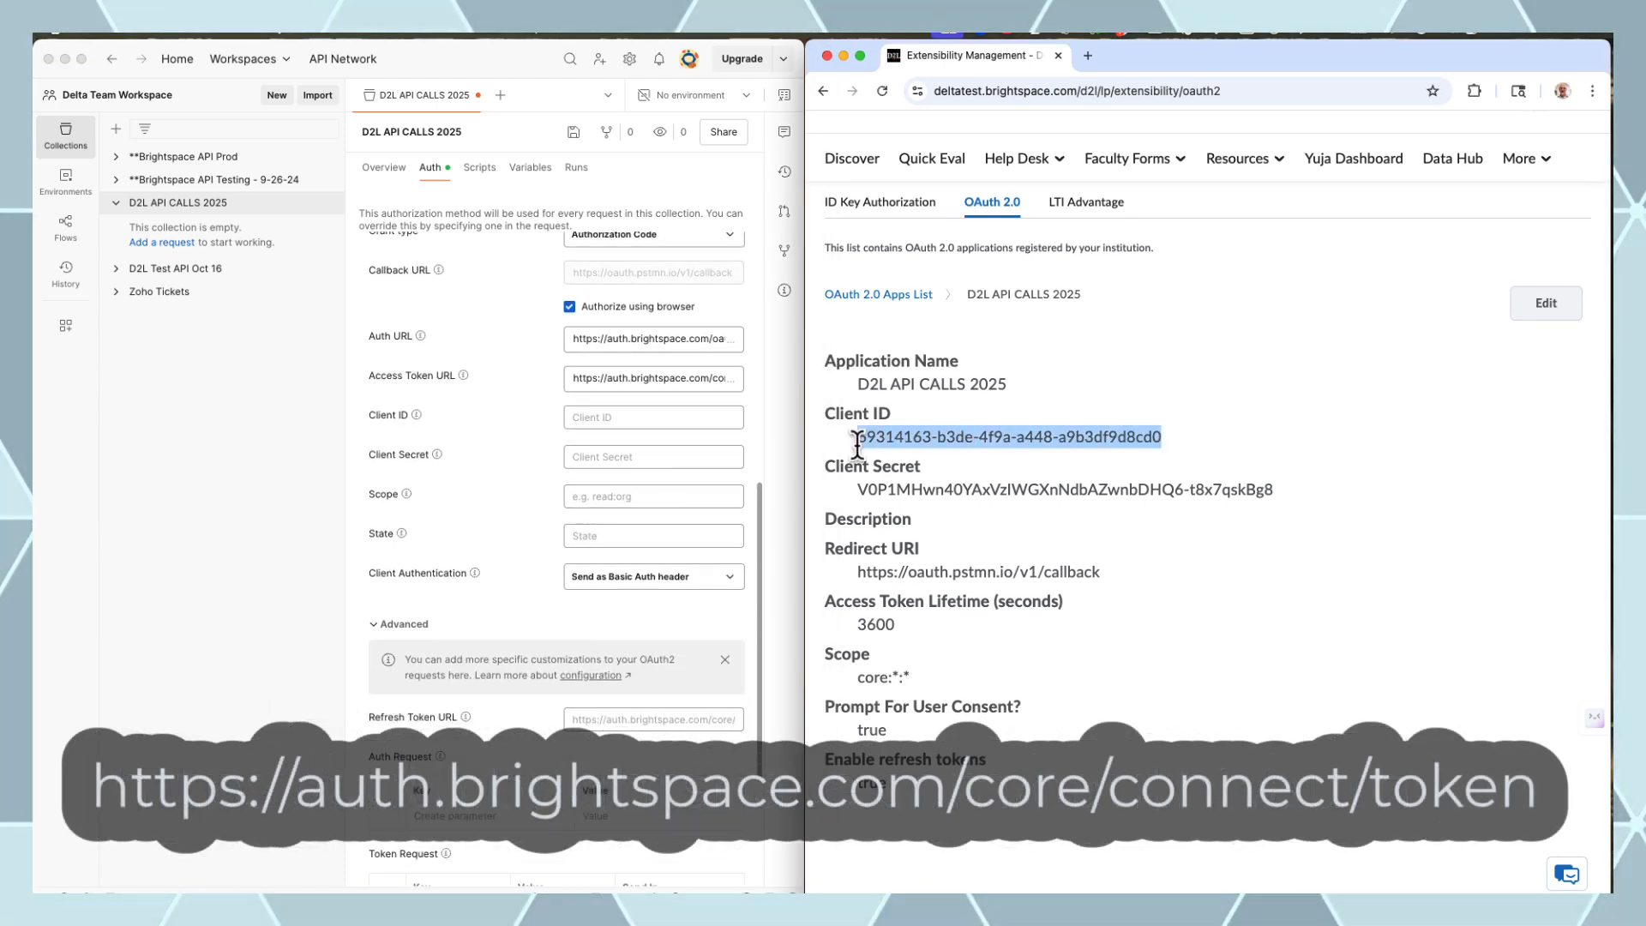
pyautogui.click(625, 417)
pyautogui.hotkey('ctrl', 'v')
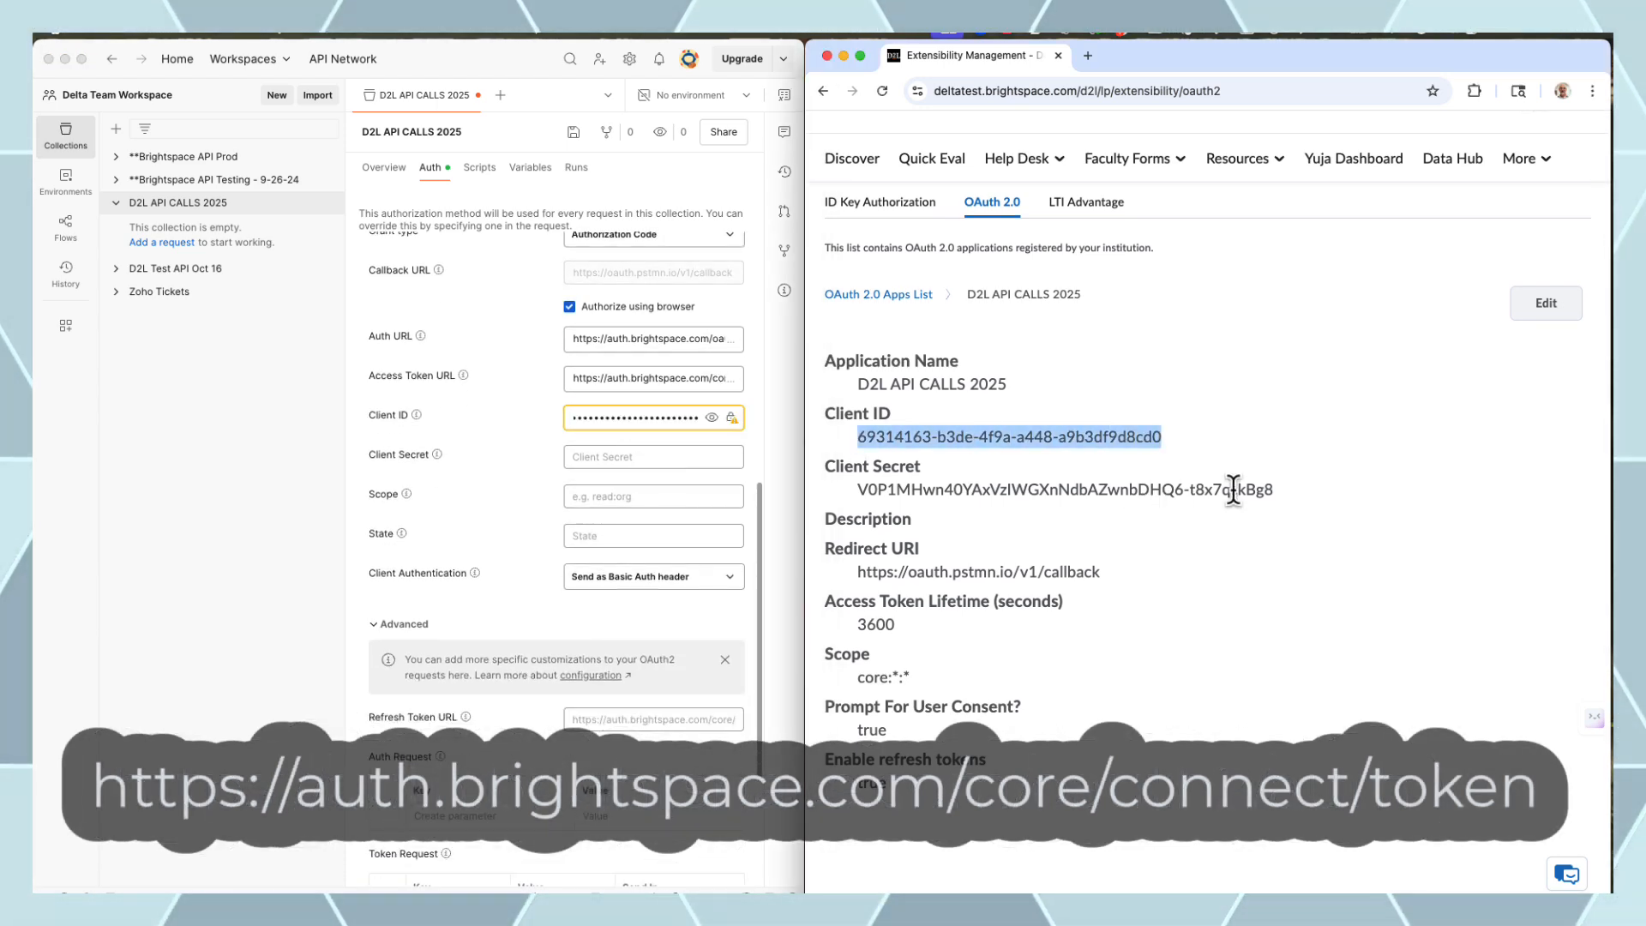
# Copy in the app's Client Secret and core:*:* scope, and fill in a State value
pyautogui.click(1271, 493)
pyautogui.moveTo(1270, 493); pyautogui.dragTo(860, 493)
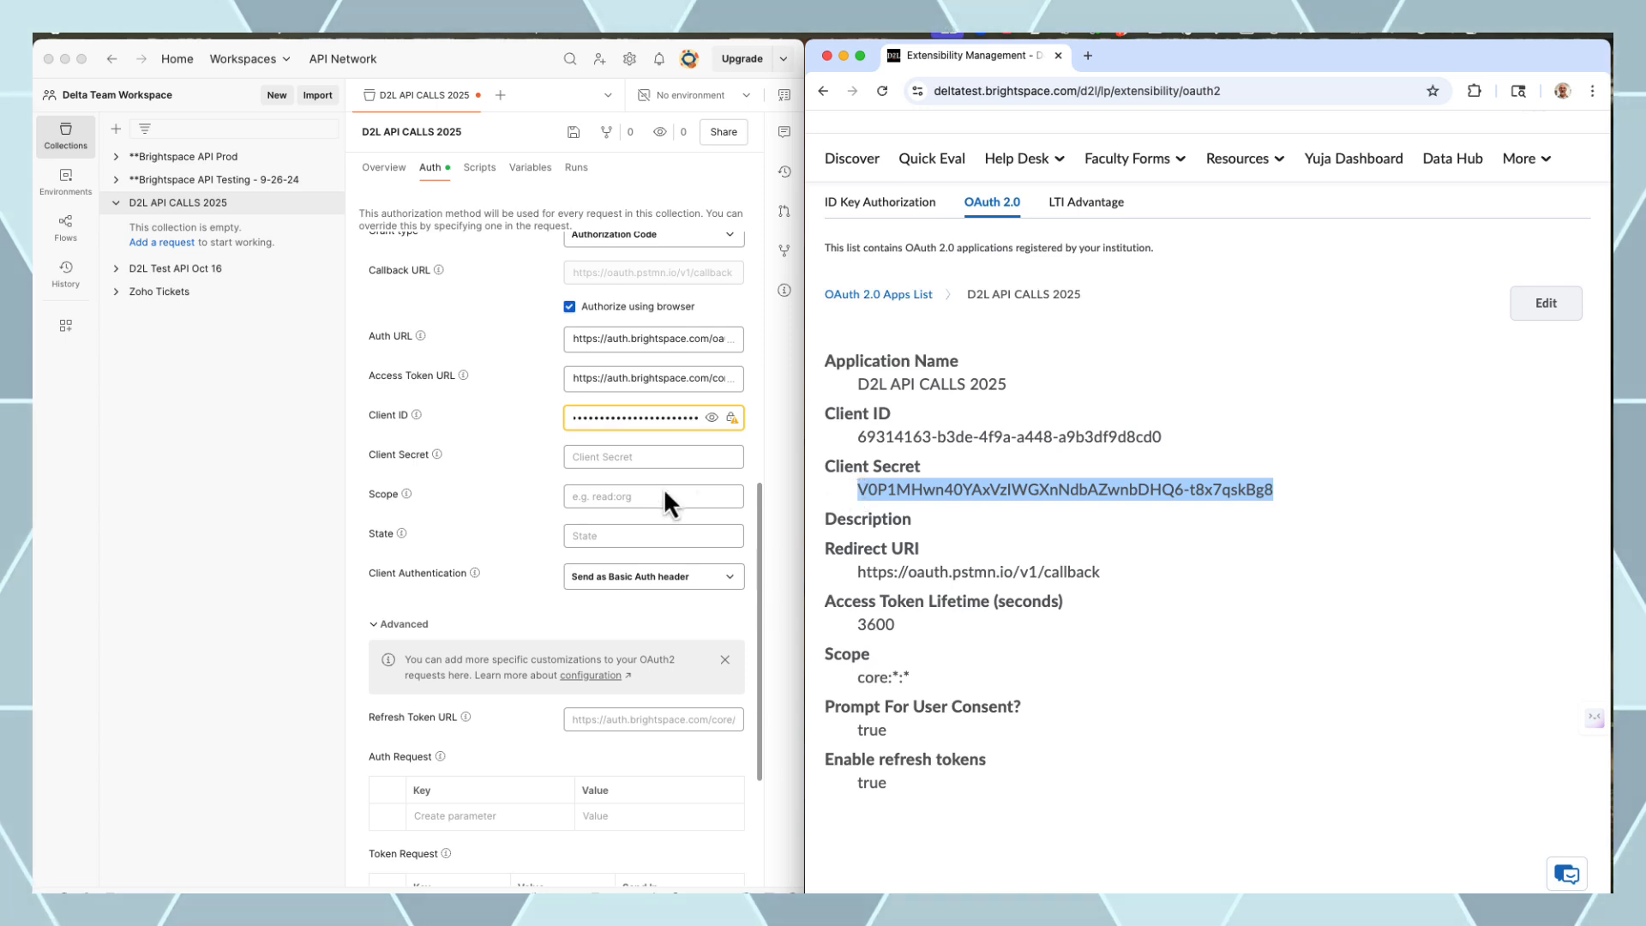
pyautogui.click(597, 457)
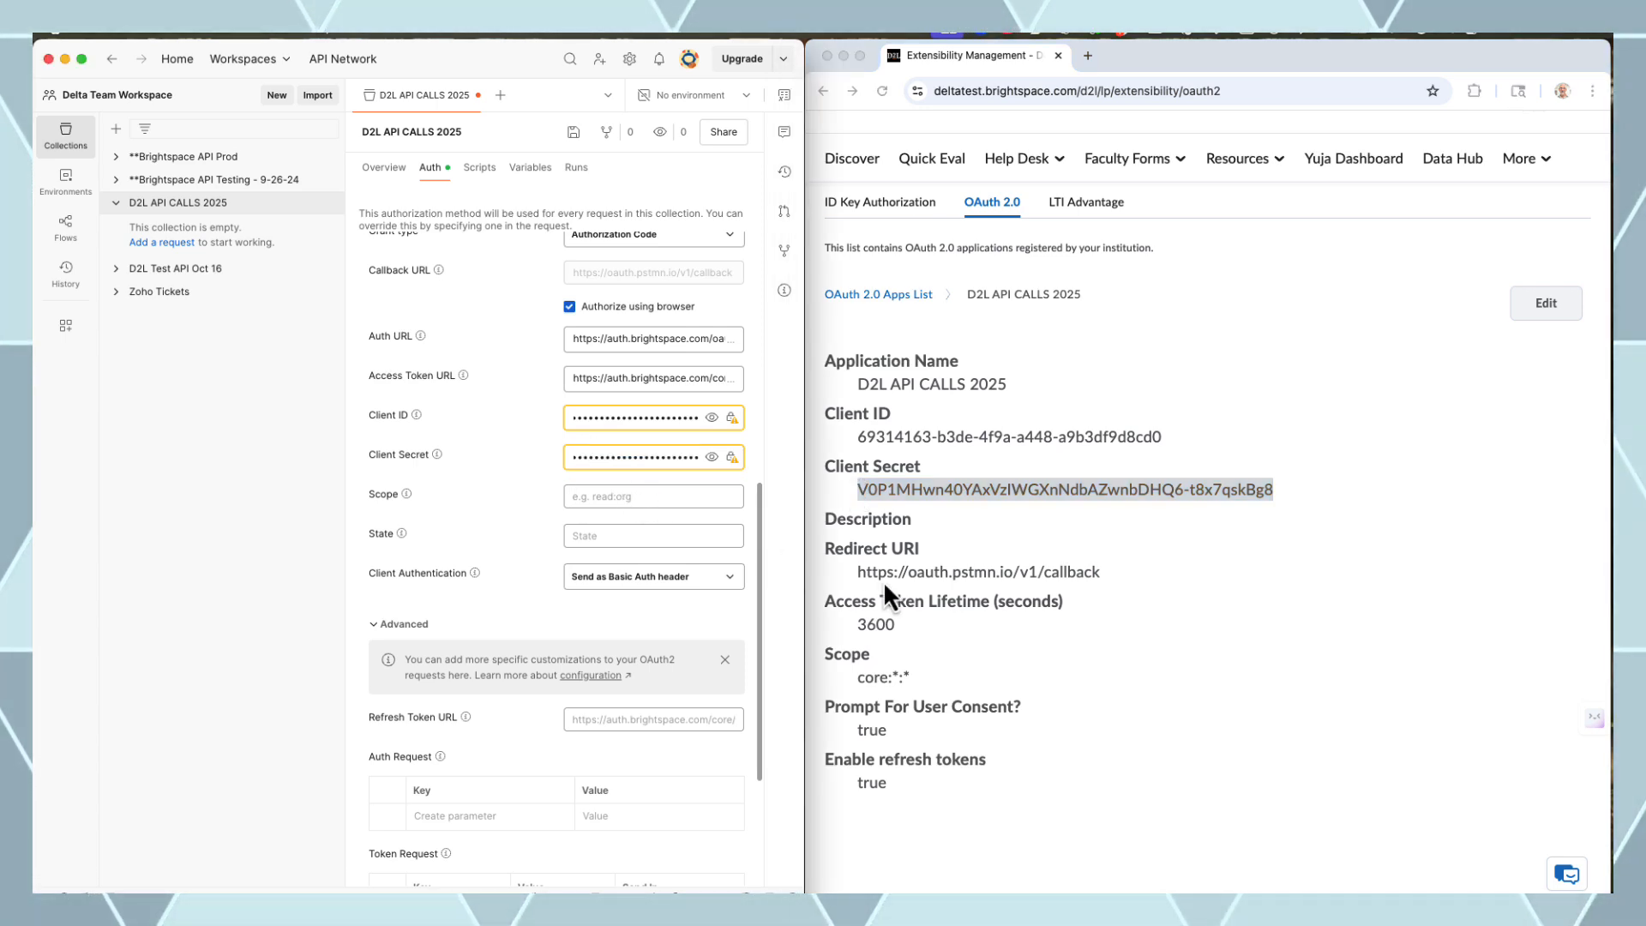
pyautogui.moveTo(916, 678); pyautogui.dragTo(857, 678)
pyautogui.press('super+c')
pyautogui.click(617, 497)
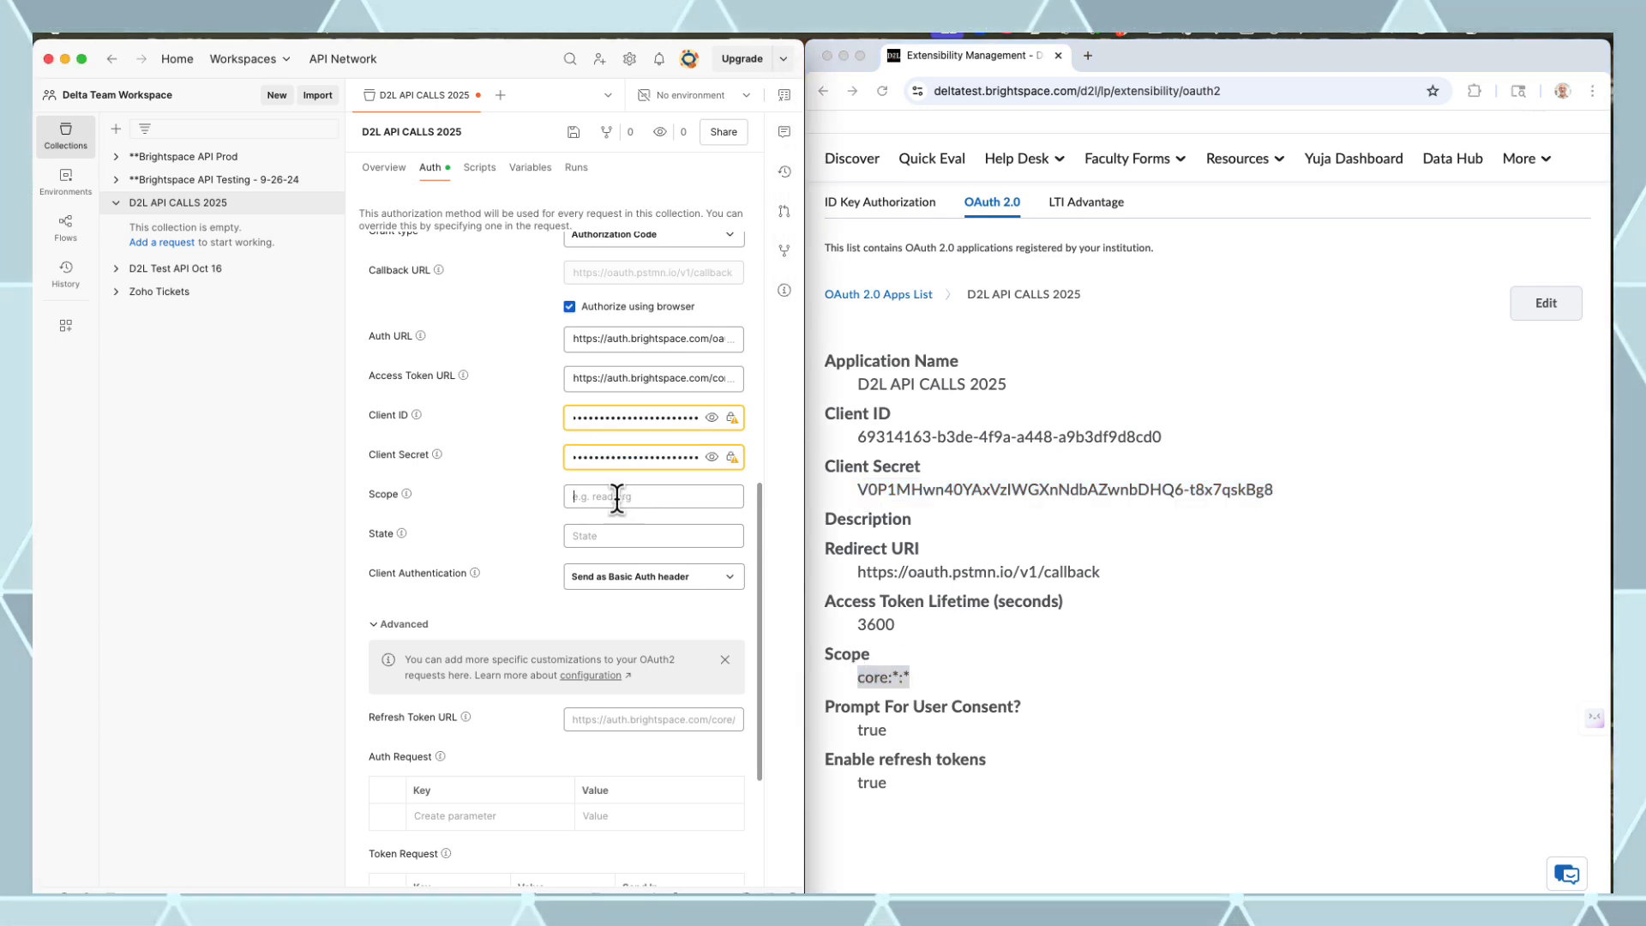
pyautogui.press('super+v')
pyautogui.write('12')
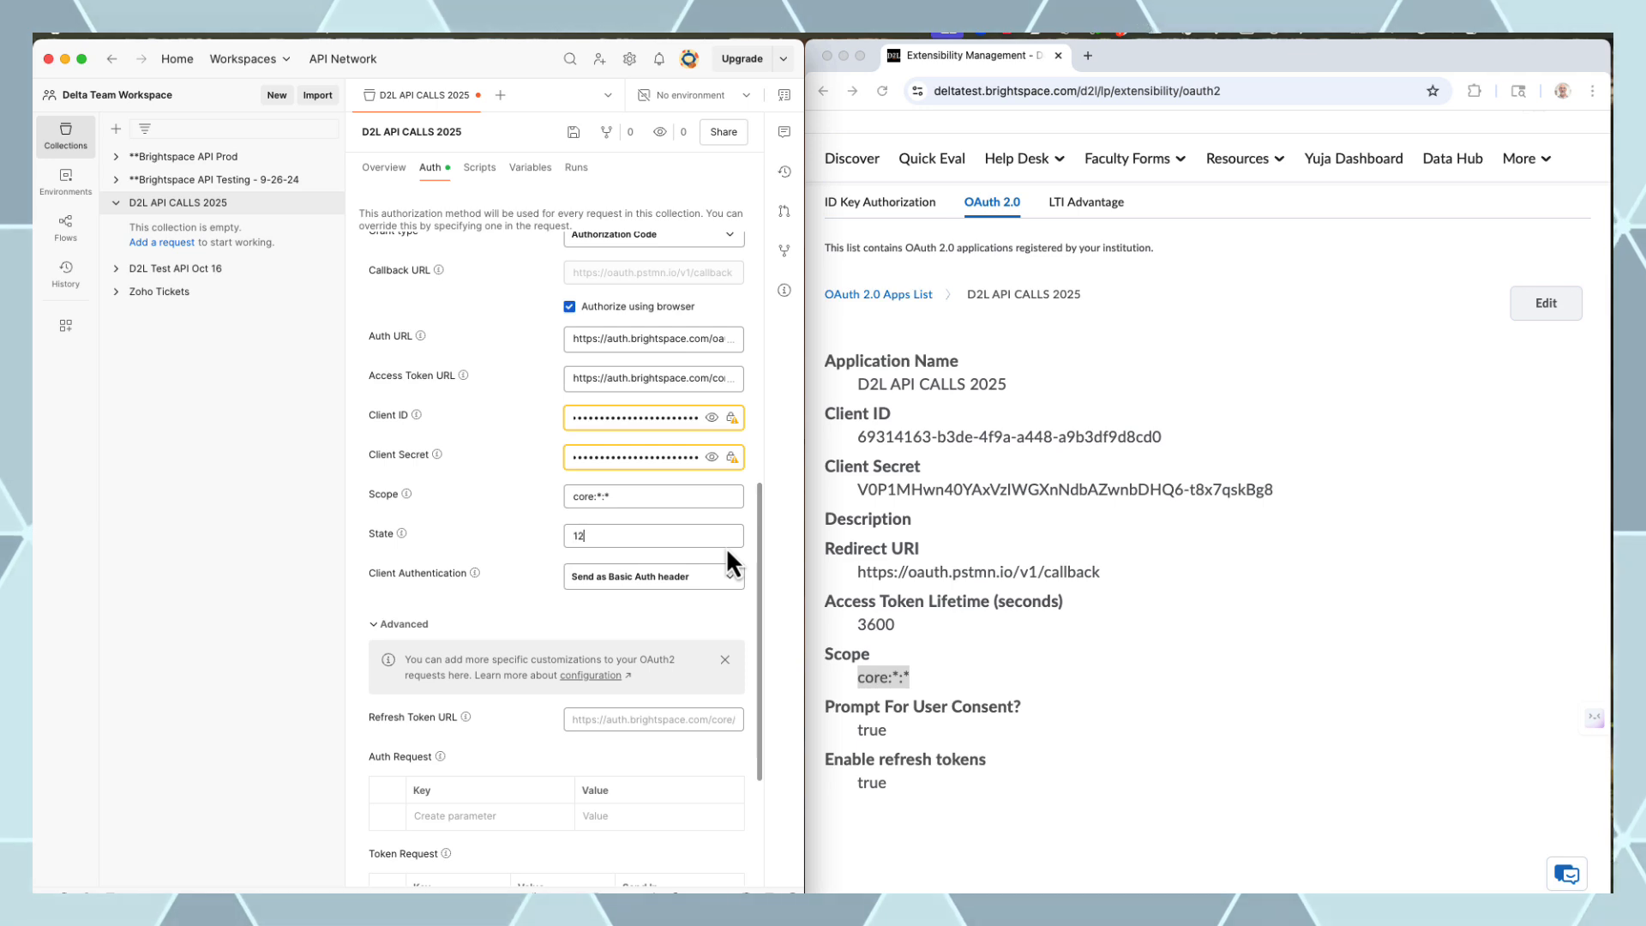
pyautogui.write('34Delt')
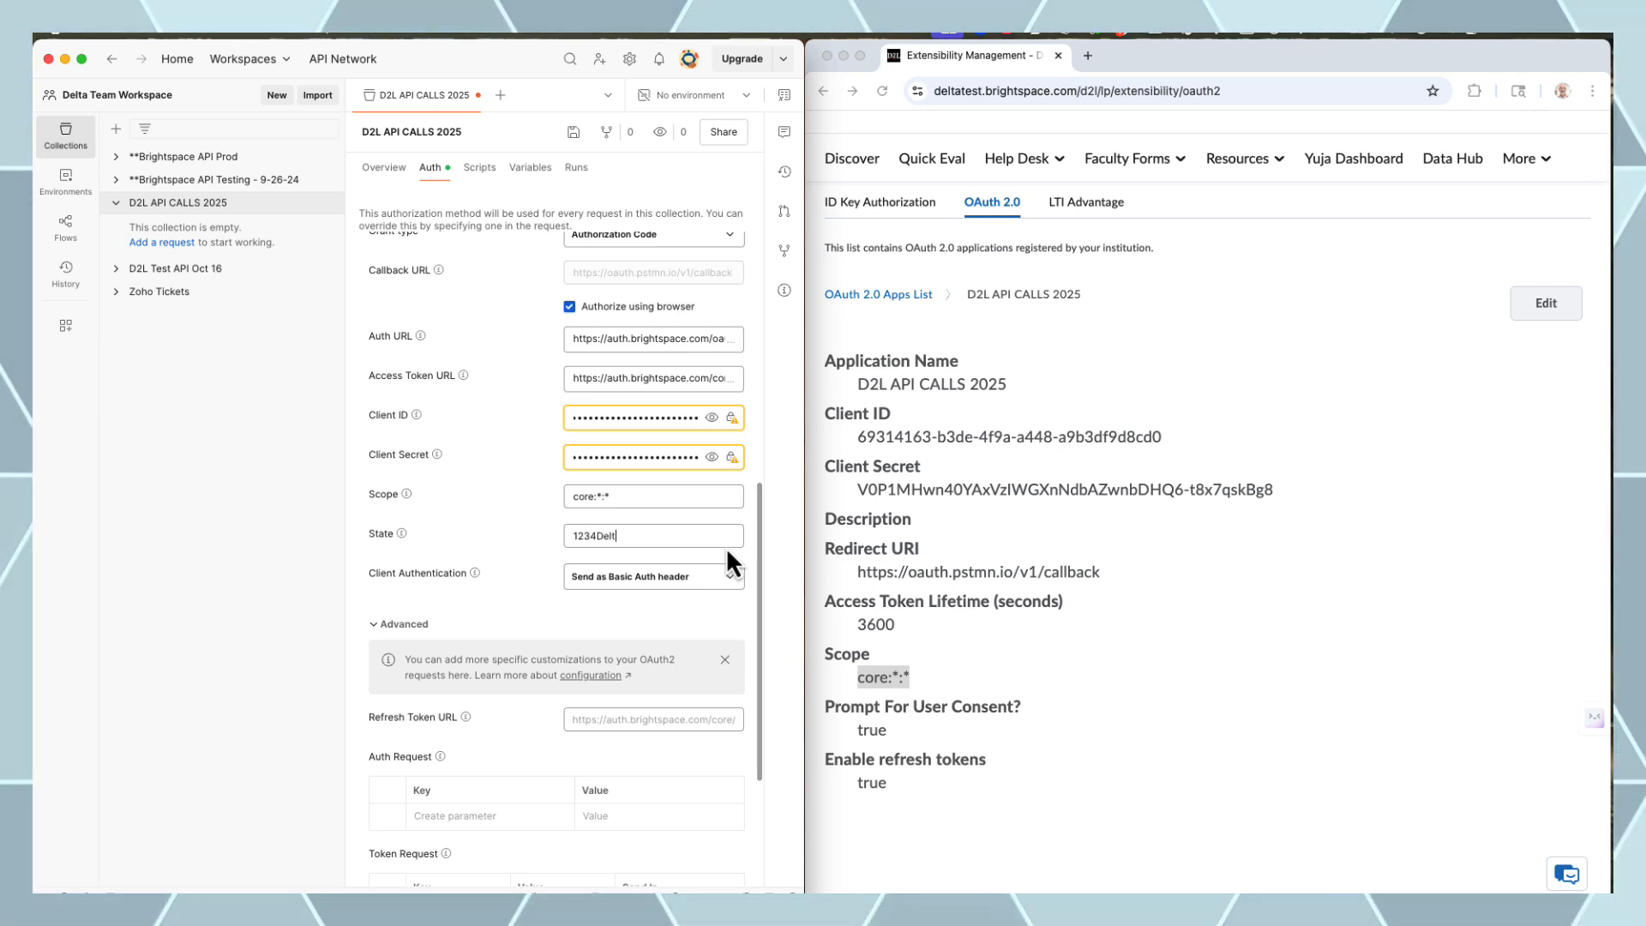
pyautogui.write('a1961')
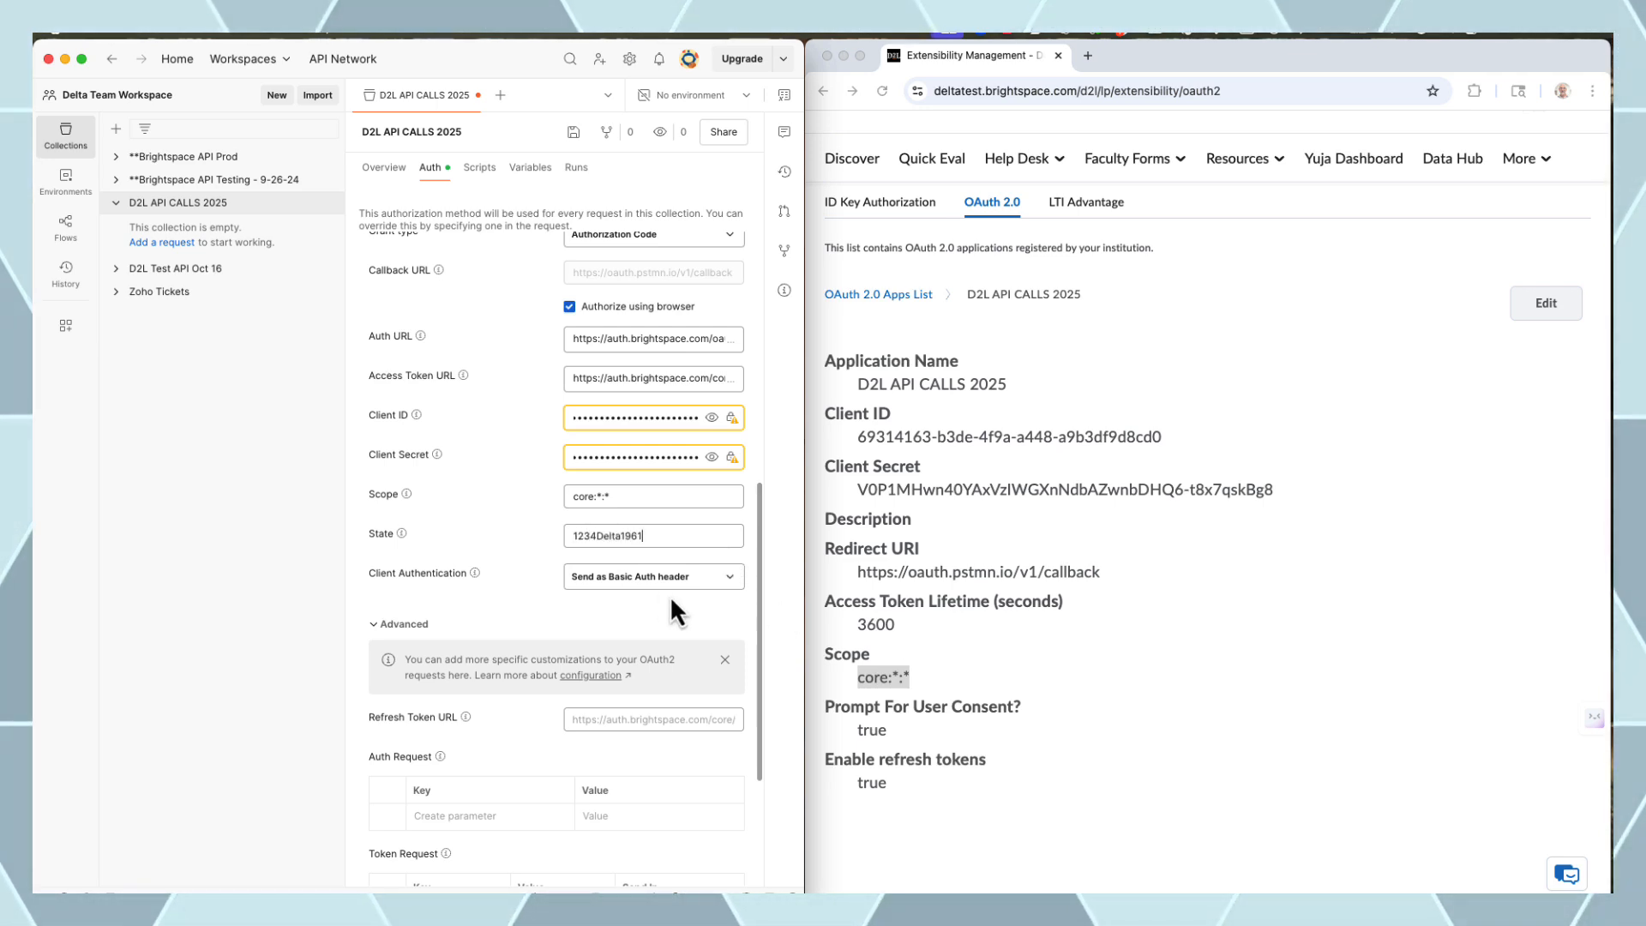
pyautogui.scroll(-5, 652, 566)
# Get a new access token, allow the app's consent prompt, and use the token for the collection
pyautogui.click(426, 862)
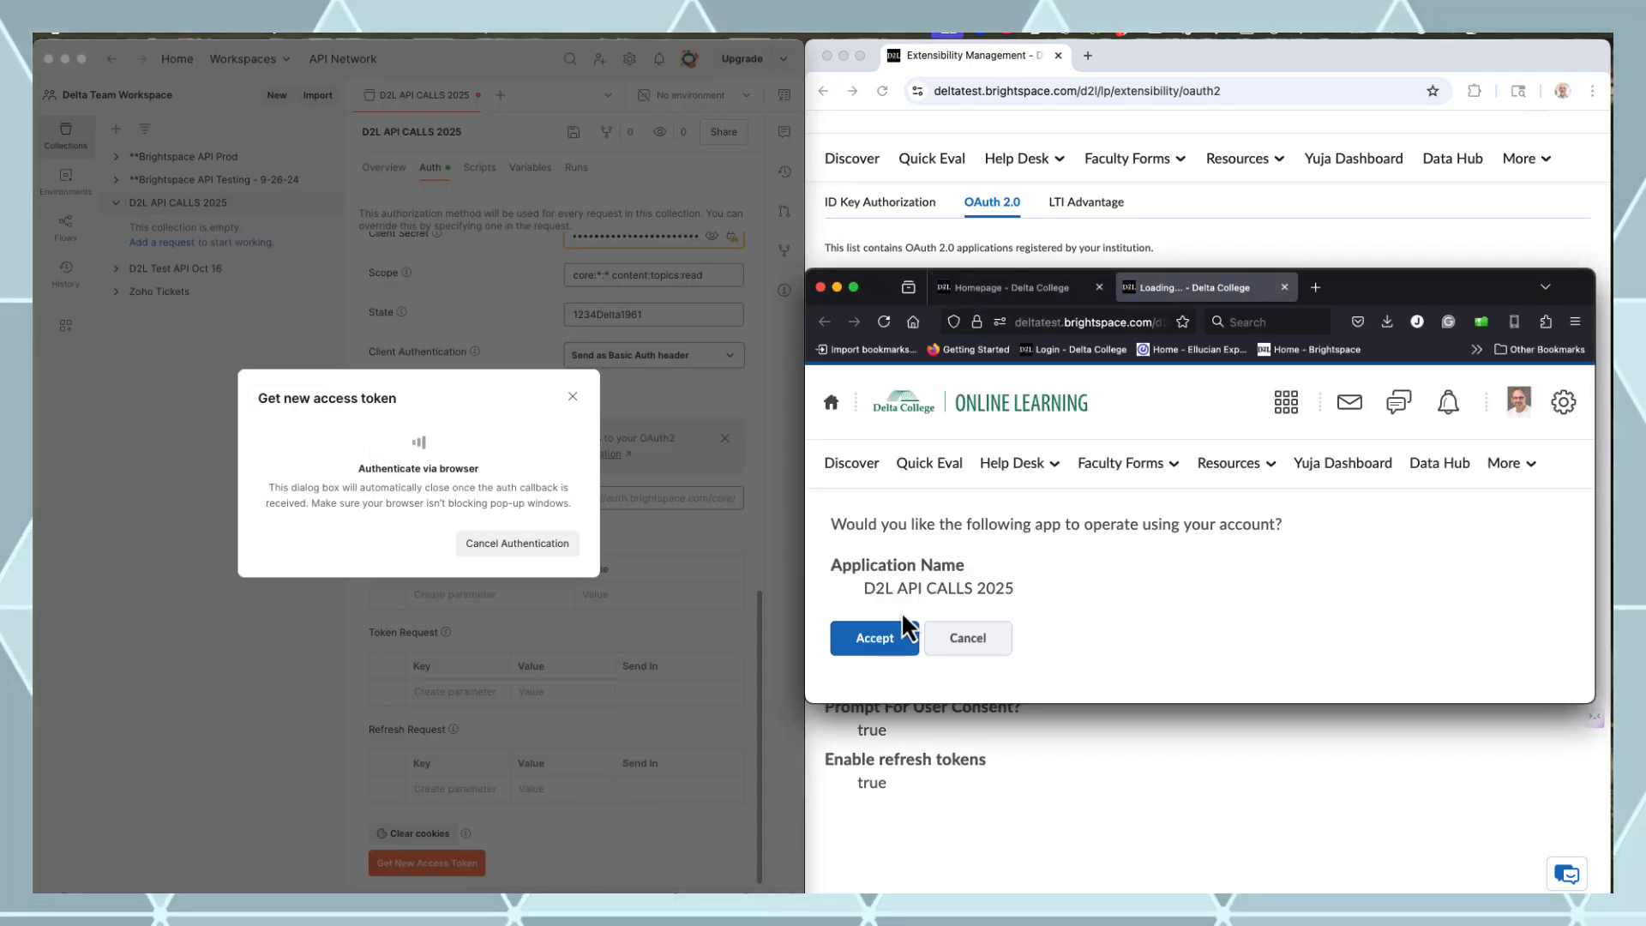
pyautogui.click(874, 643)
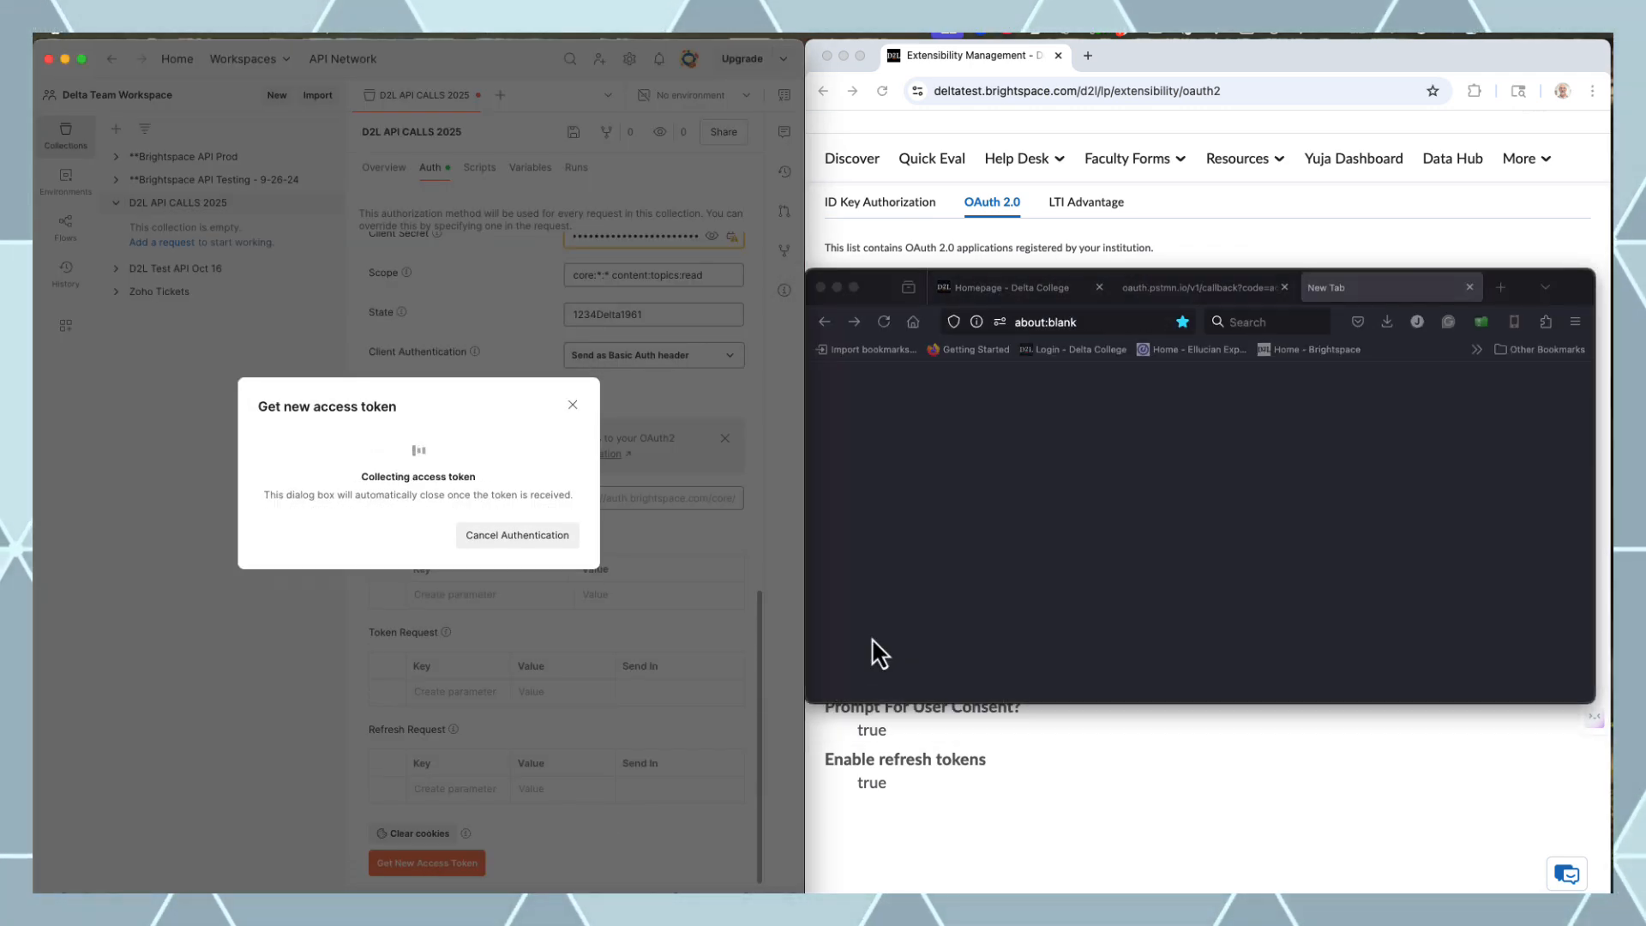
pyautogui.click(550, 543)
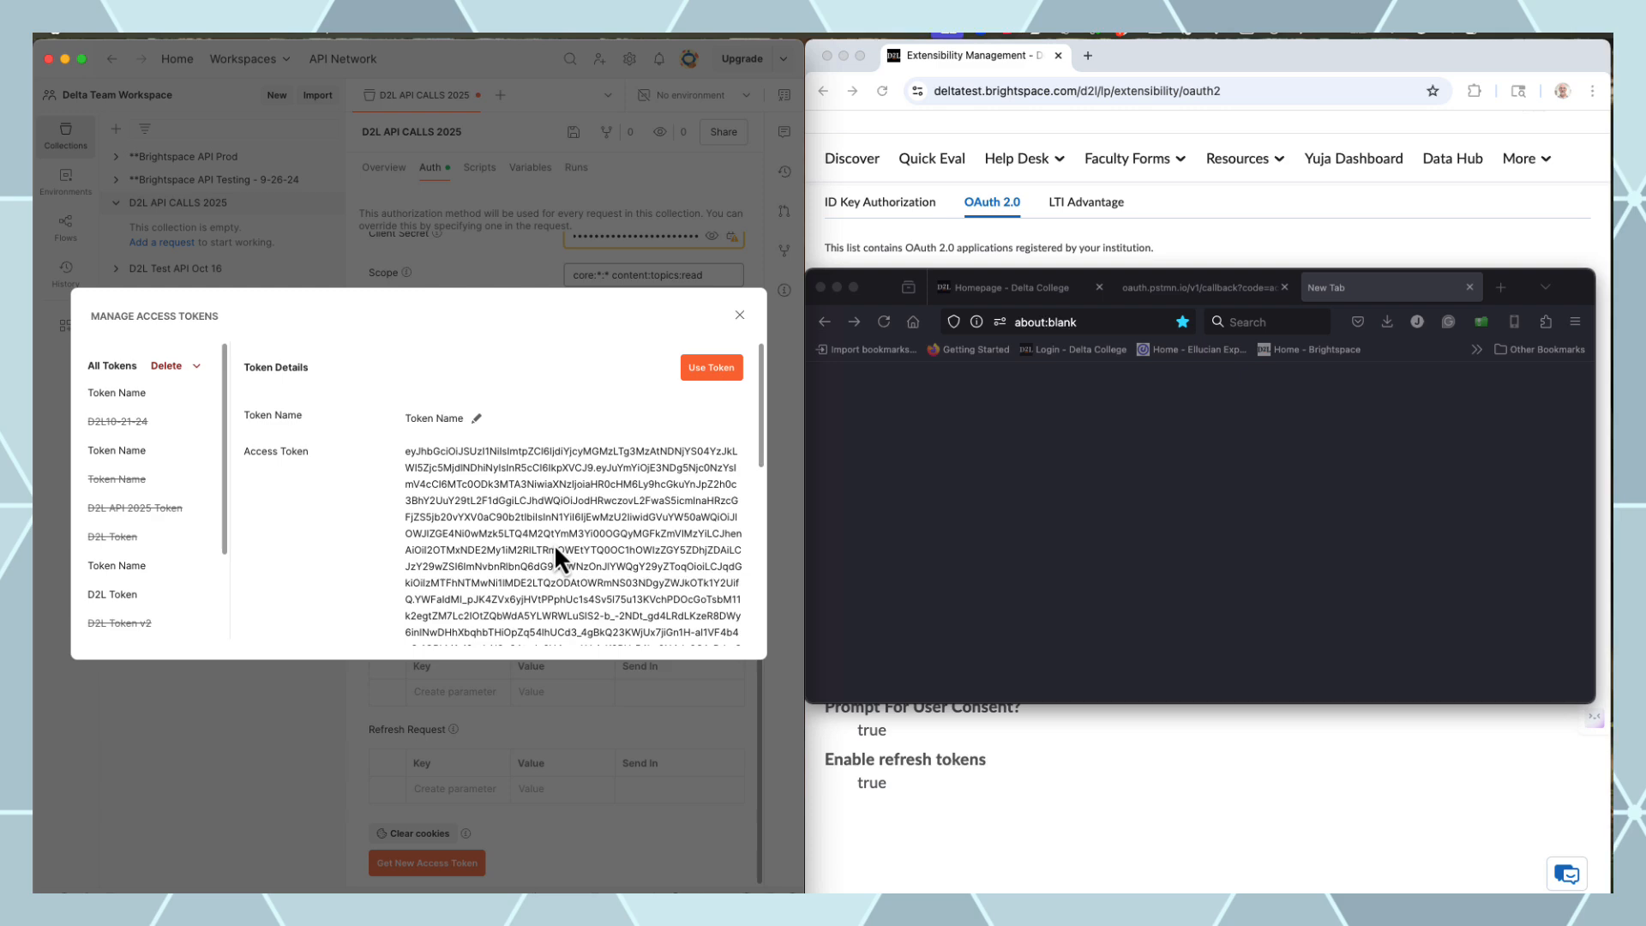
pyautogui.click(712, 369)
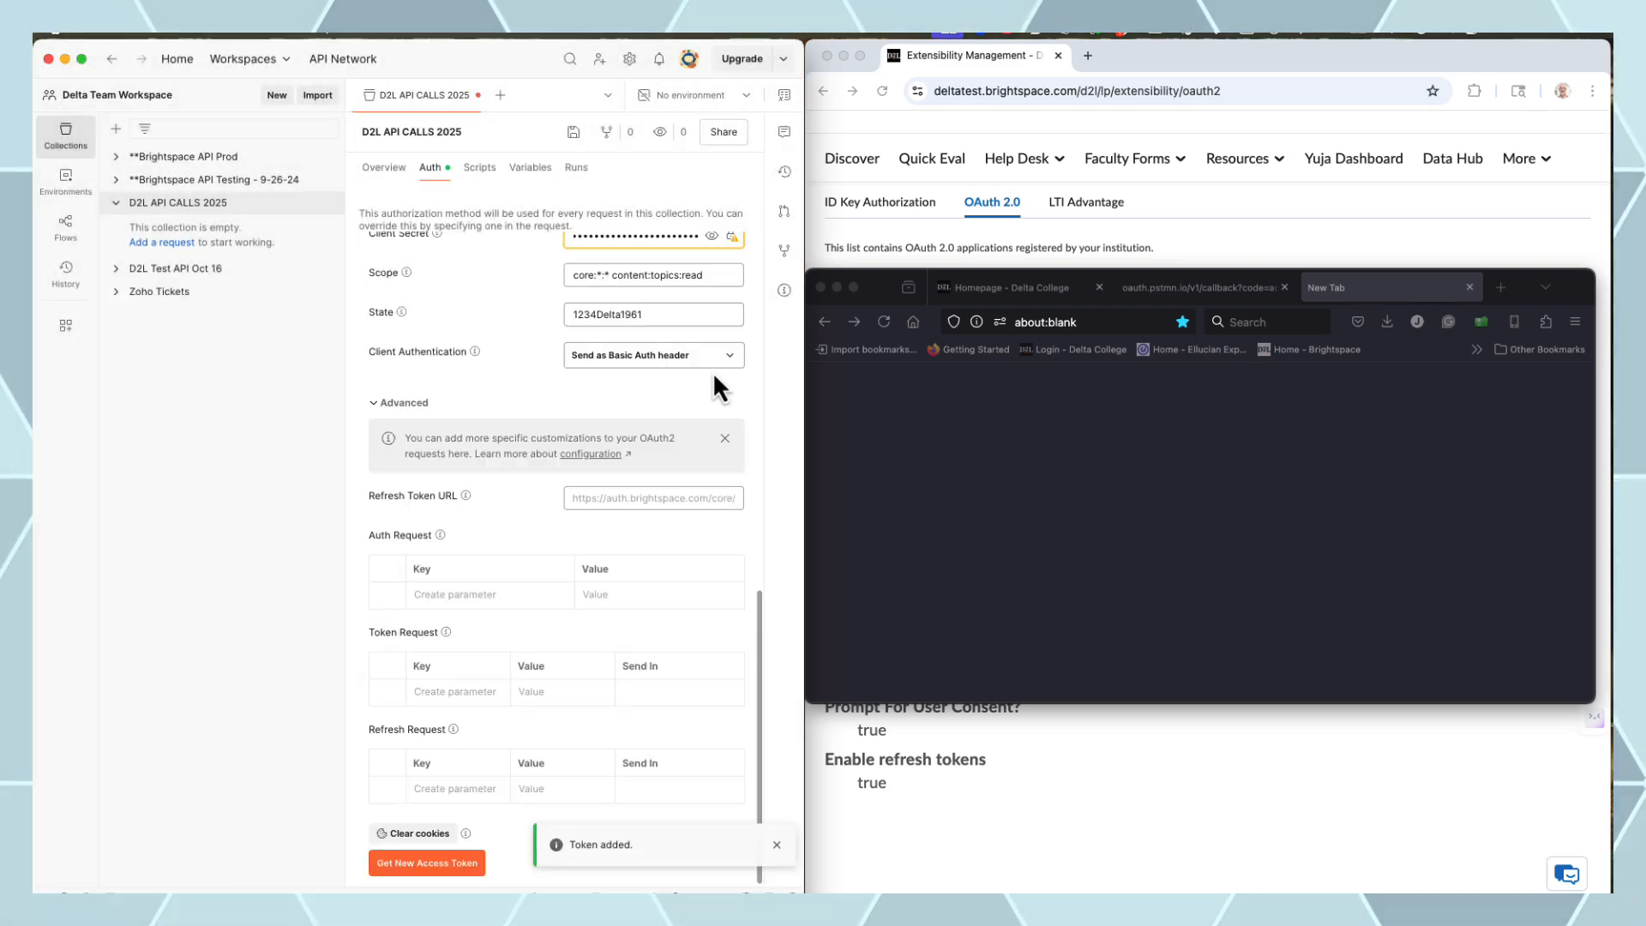
pyautogui.click(163, 205)
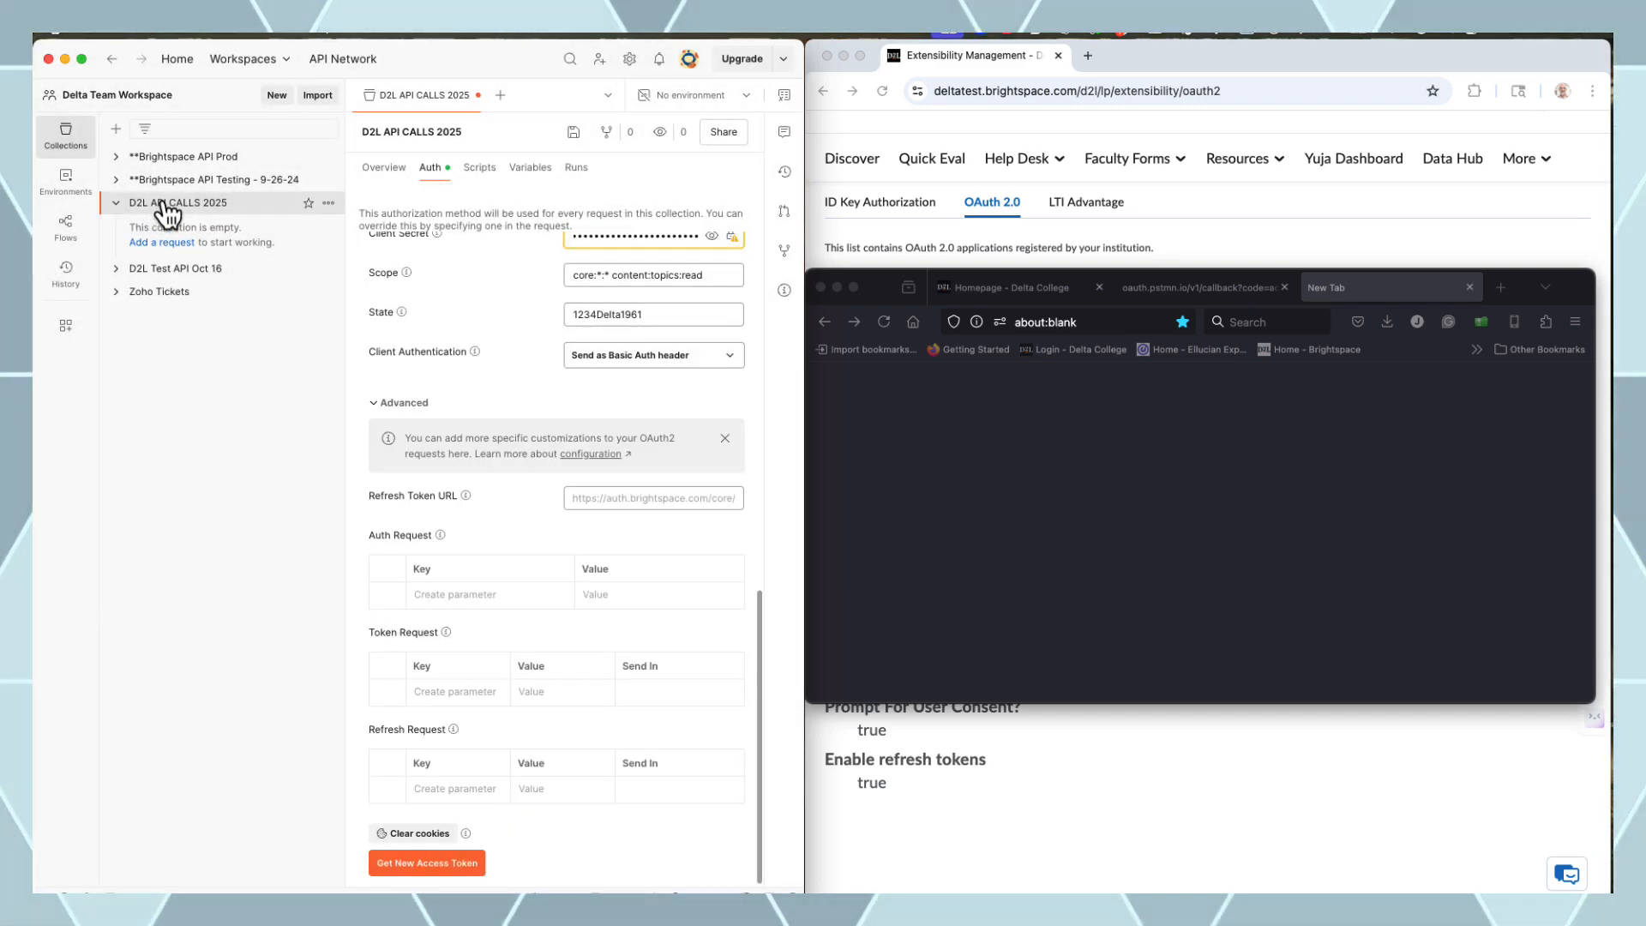
# Add a new request to the collection named 'Get Who Am I'
pyautogui.click(168, 244)
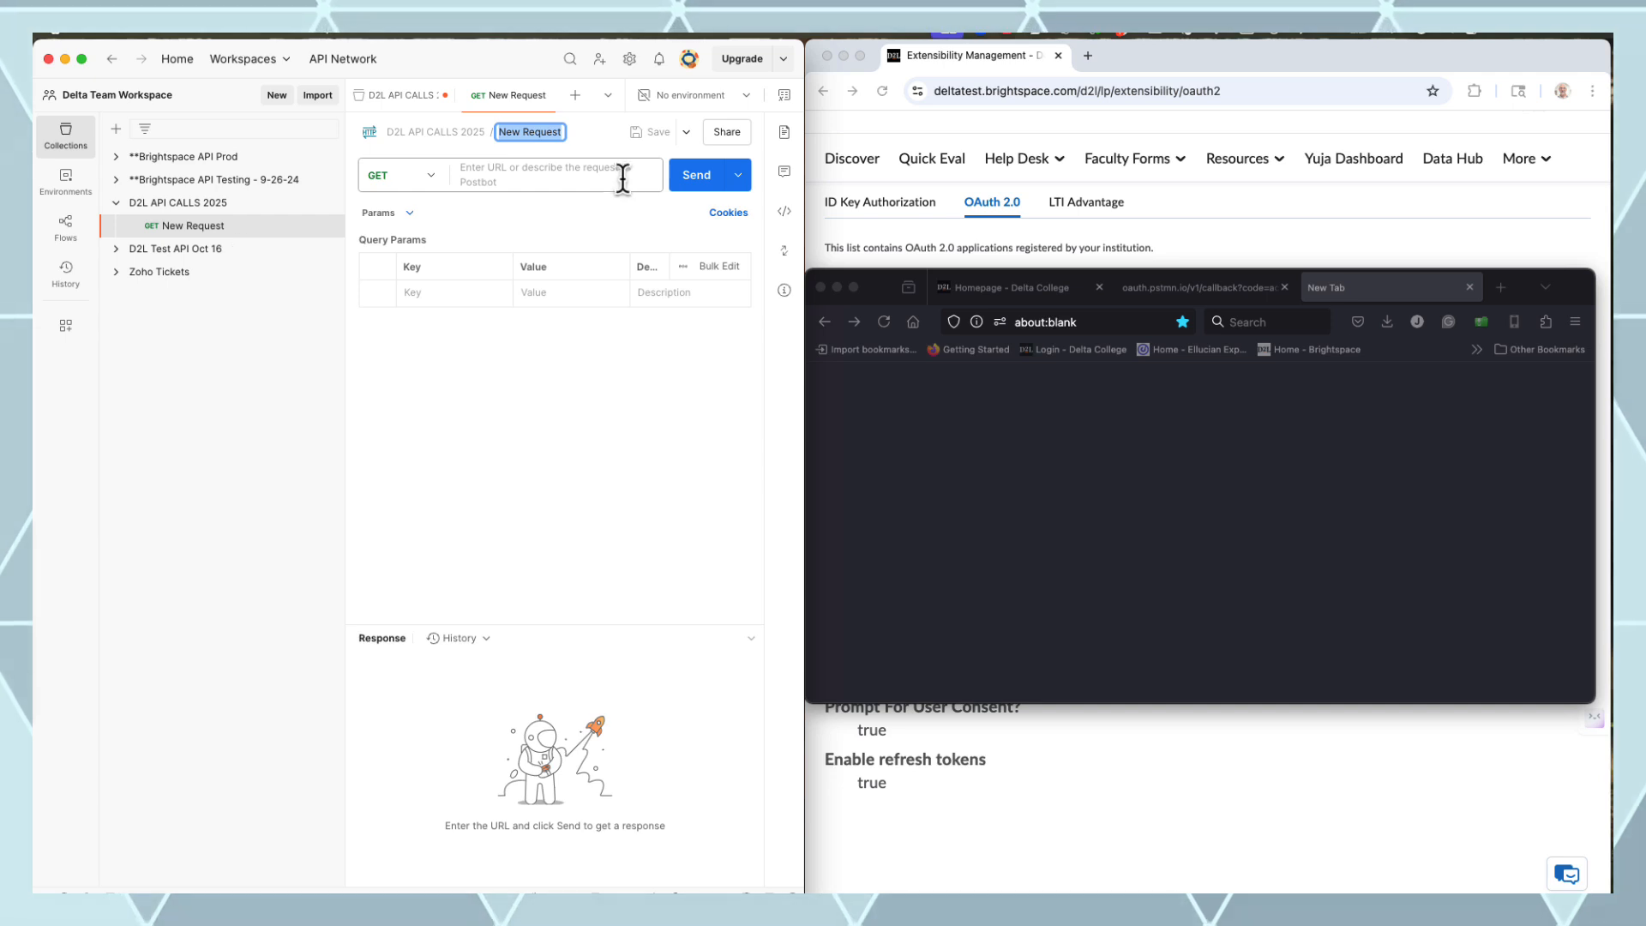
pyautogui.click(536, 133)
pyautogui.click(538, 131)
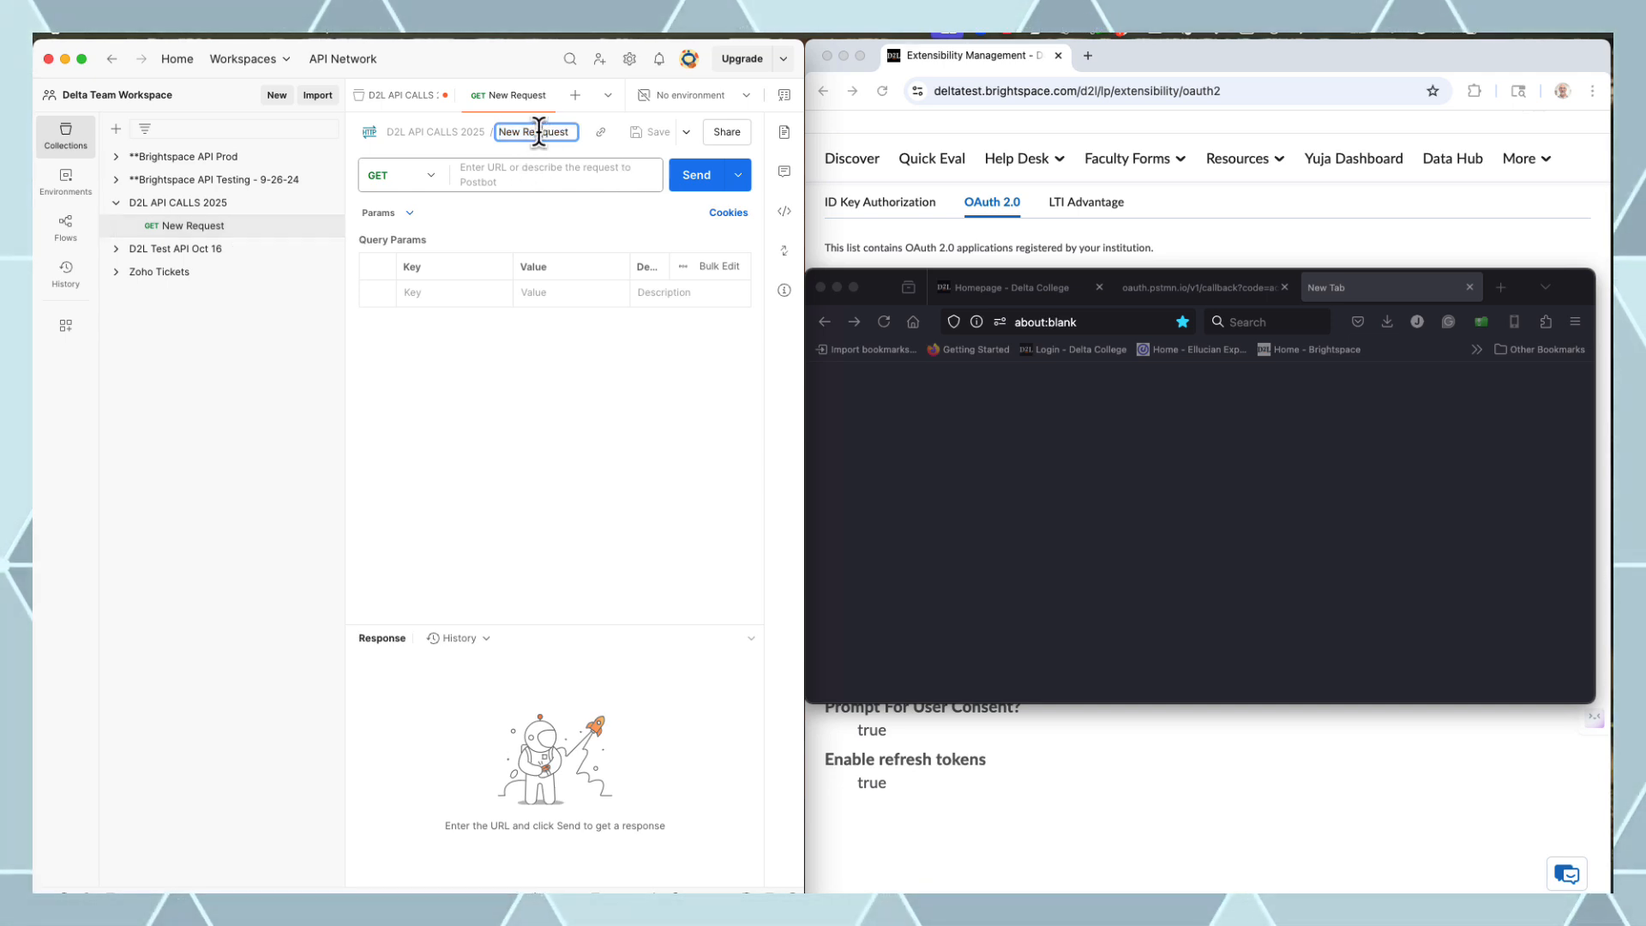
pyautogui.write('Get')
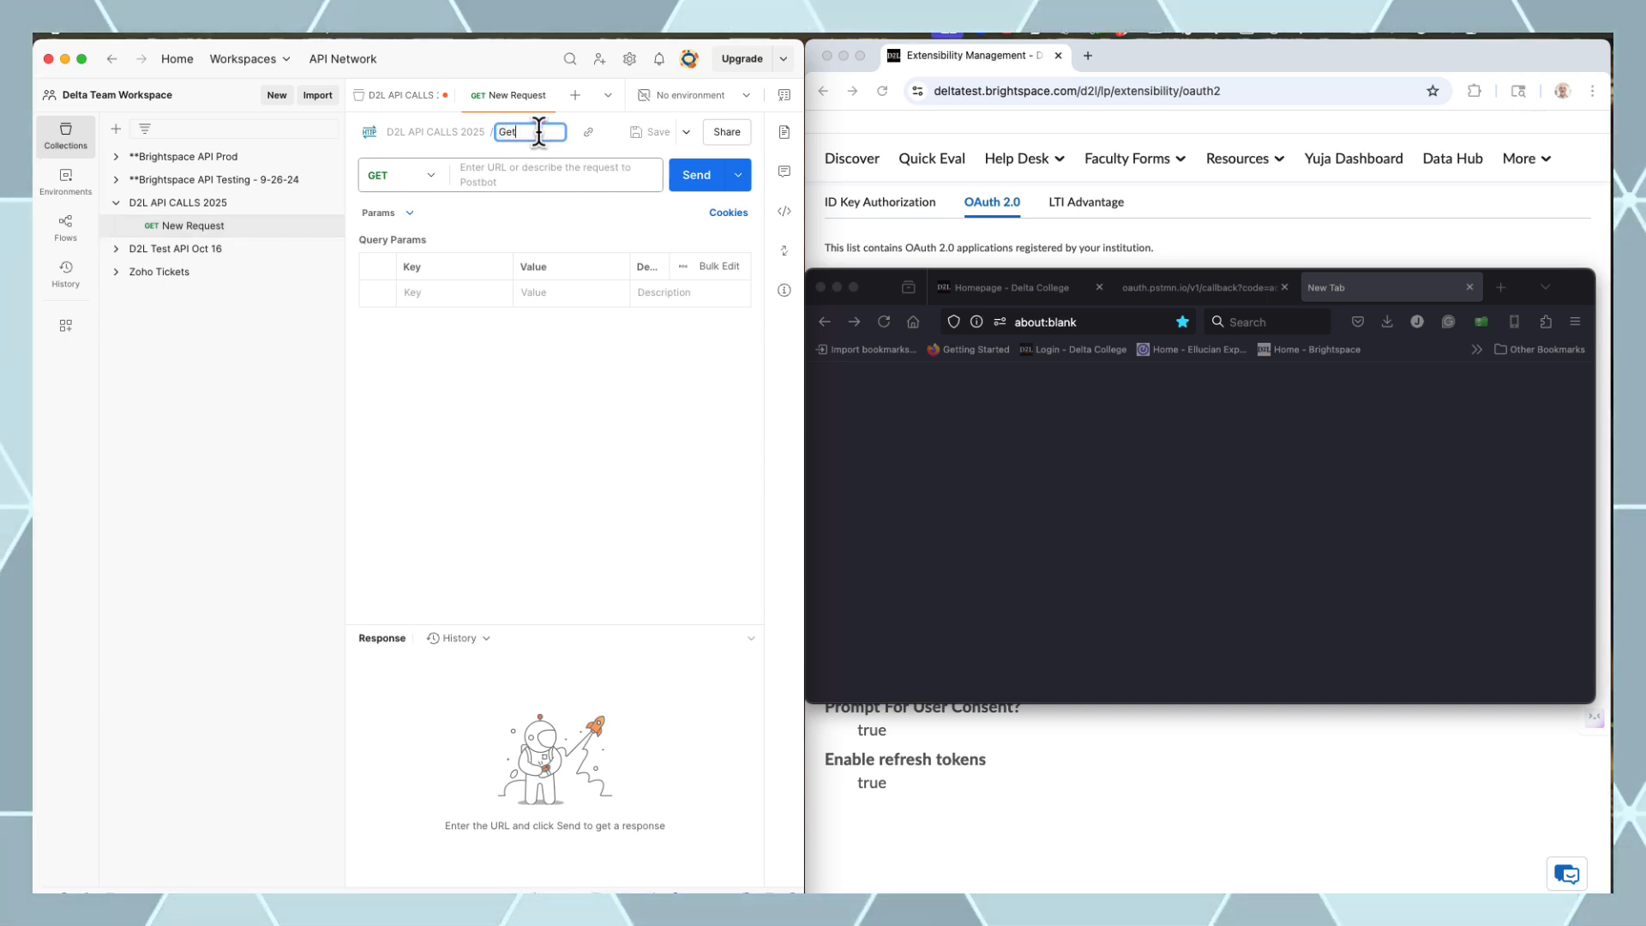
pyautogui.write(' WhoAM')
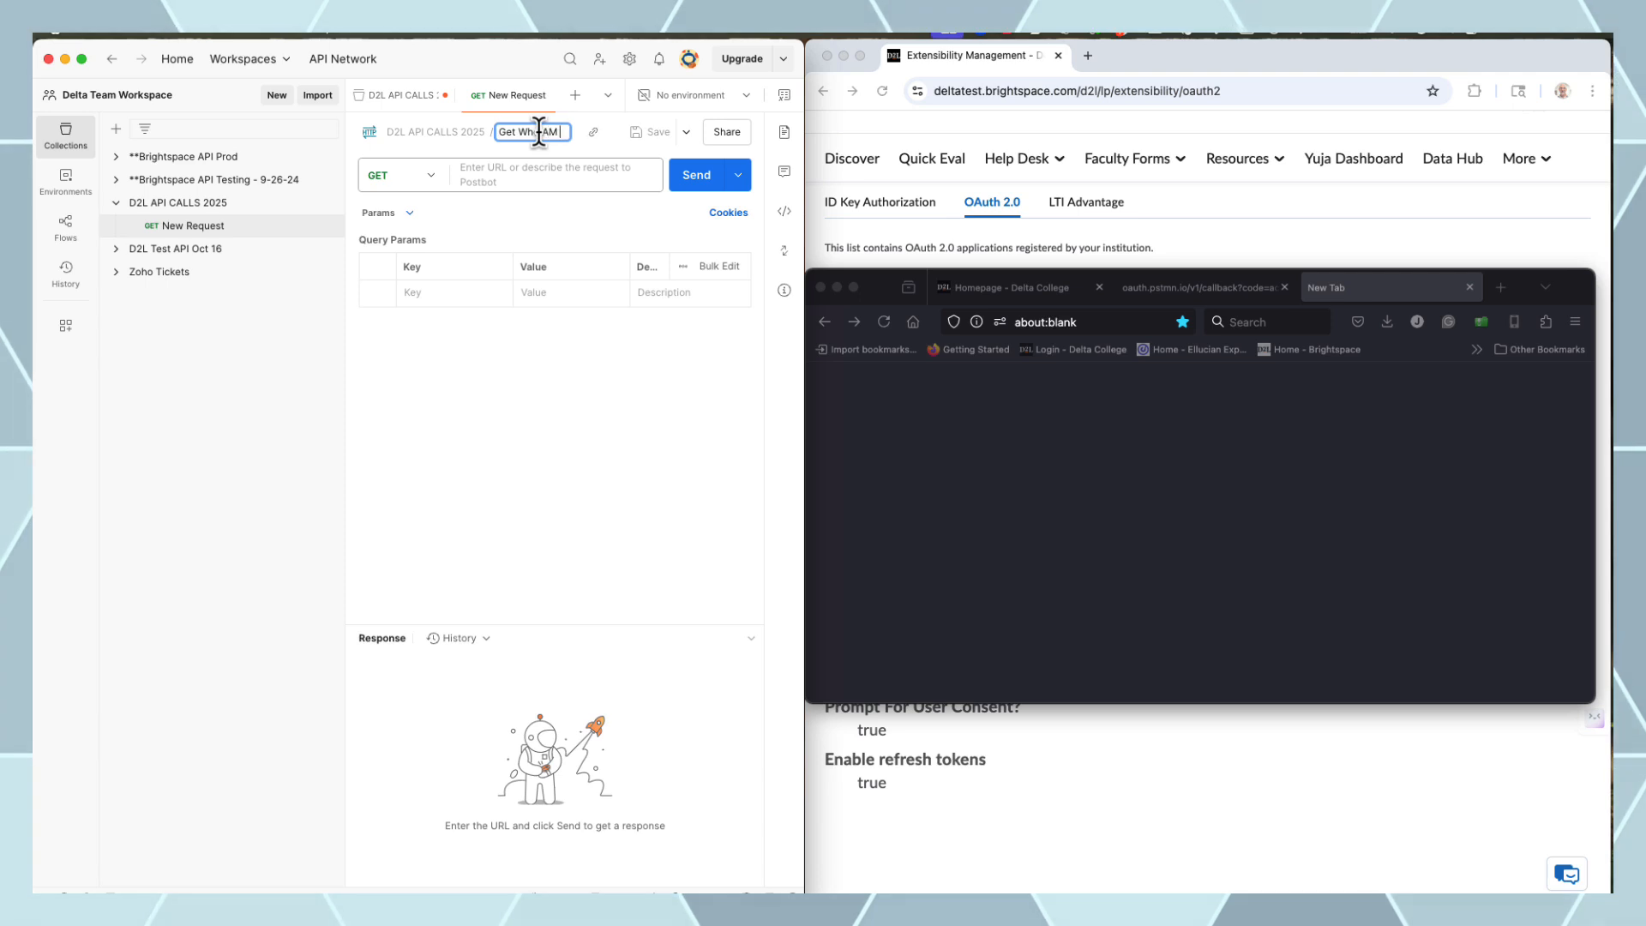
# Paste the users/whoami endpoint URL and send it, getting a 403 Forbidden error
pyautogui.click(575, 168)
pyautogui.write('https://deltatest.brightspace.com/d2l/api/lp/1.43/users/whoami')
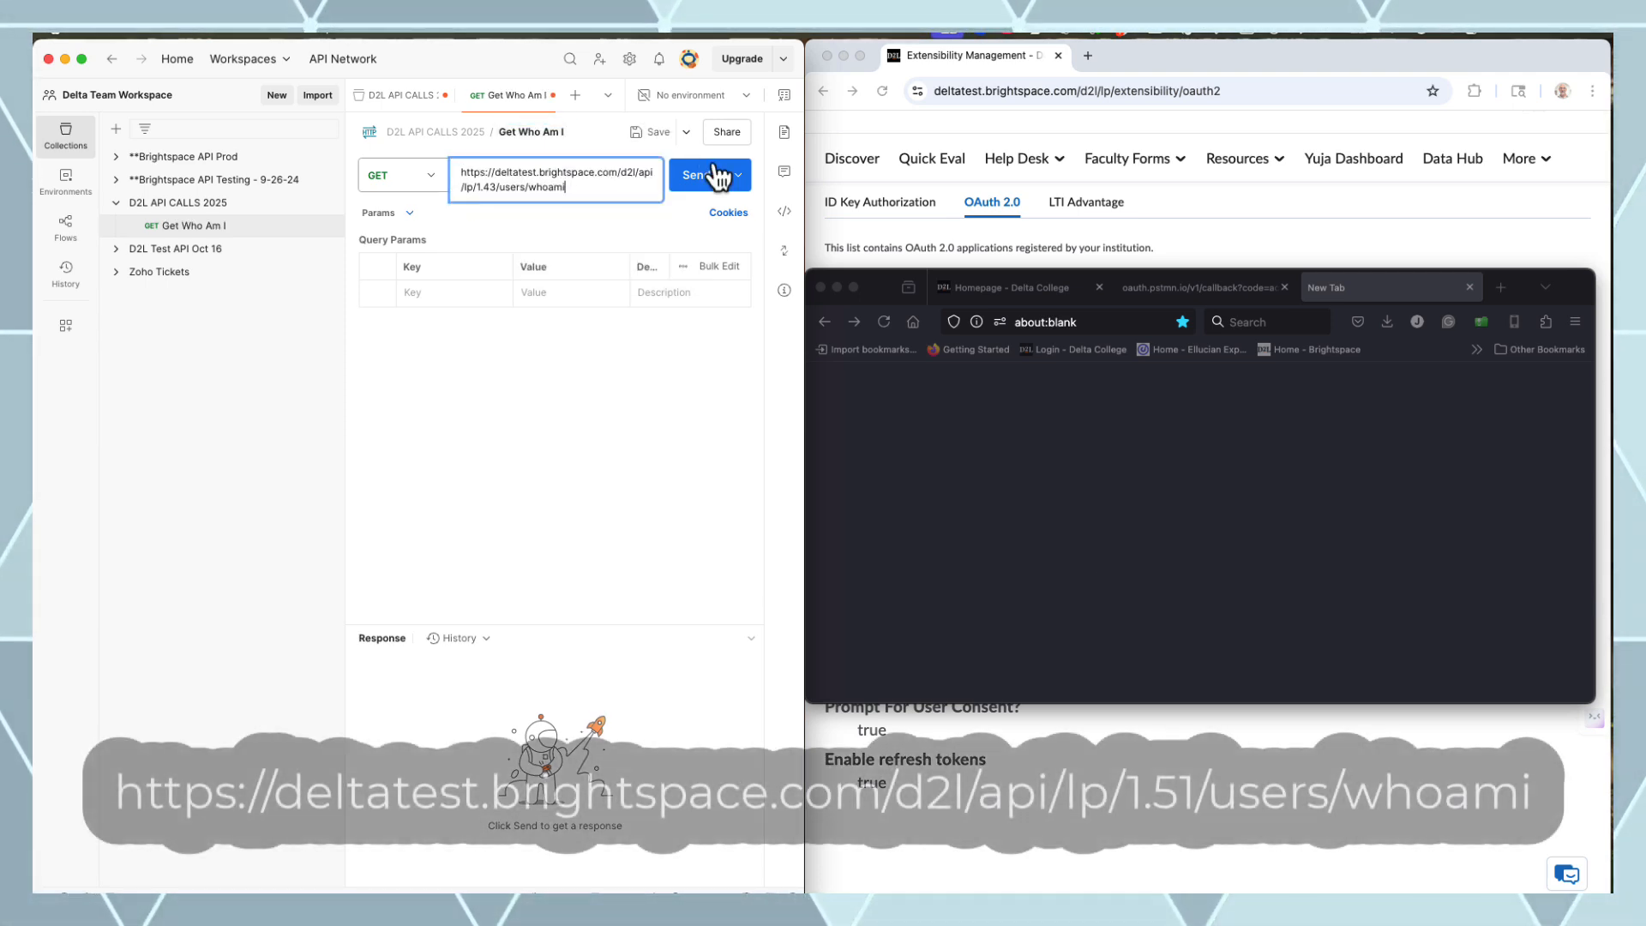
pyautogui.click(717, 176)
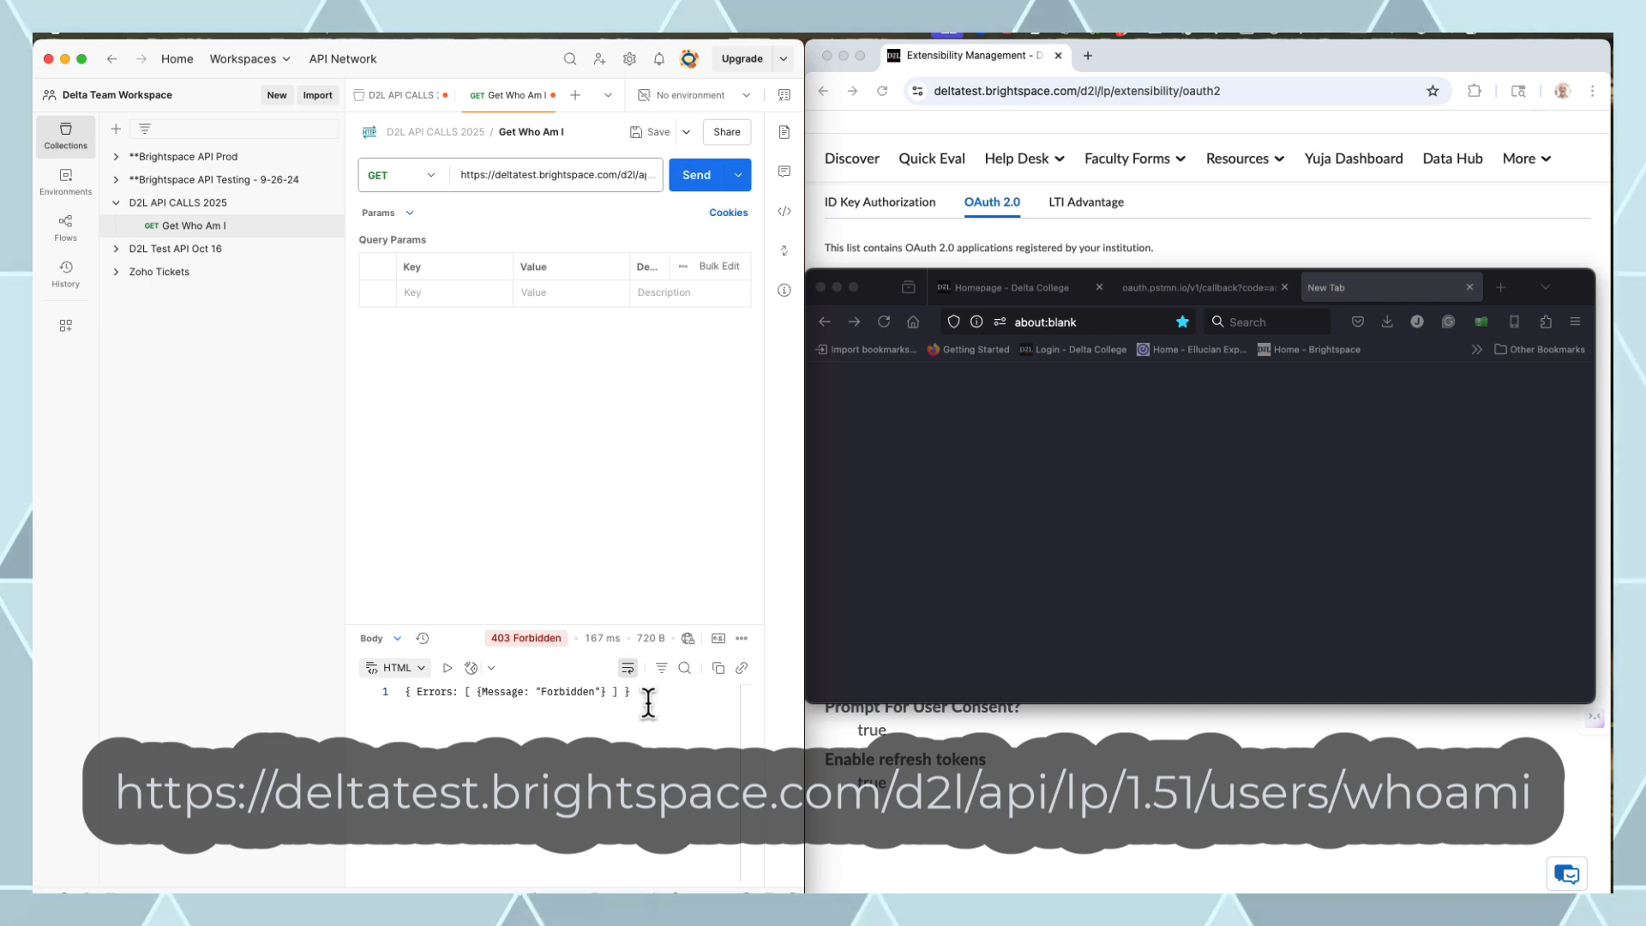
pyautogui.moveTo(649, 703); pyautogui.dragTo(426, 693)
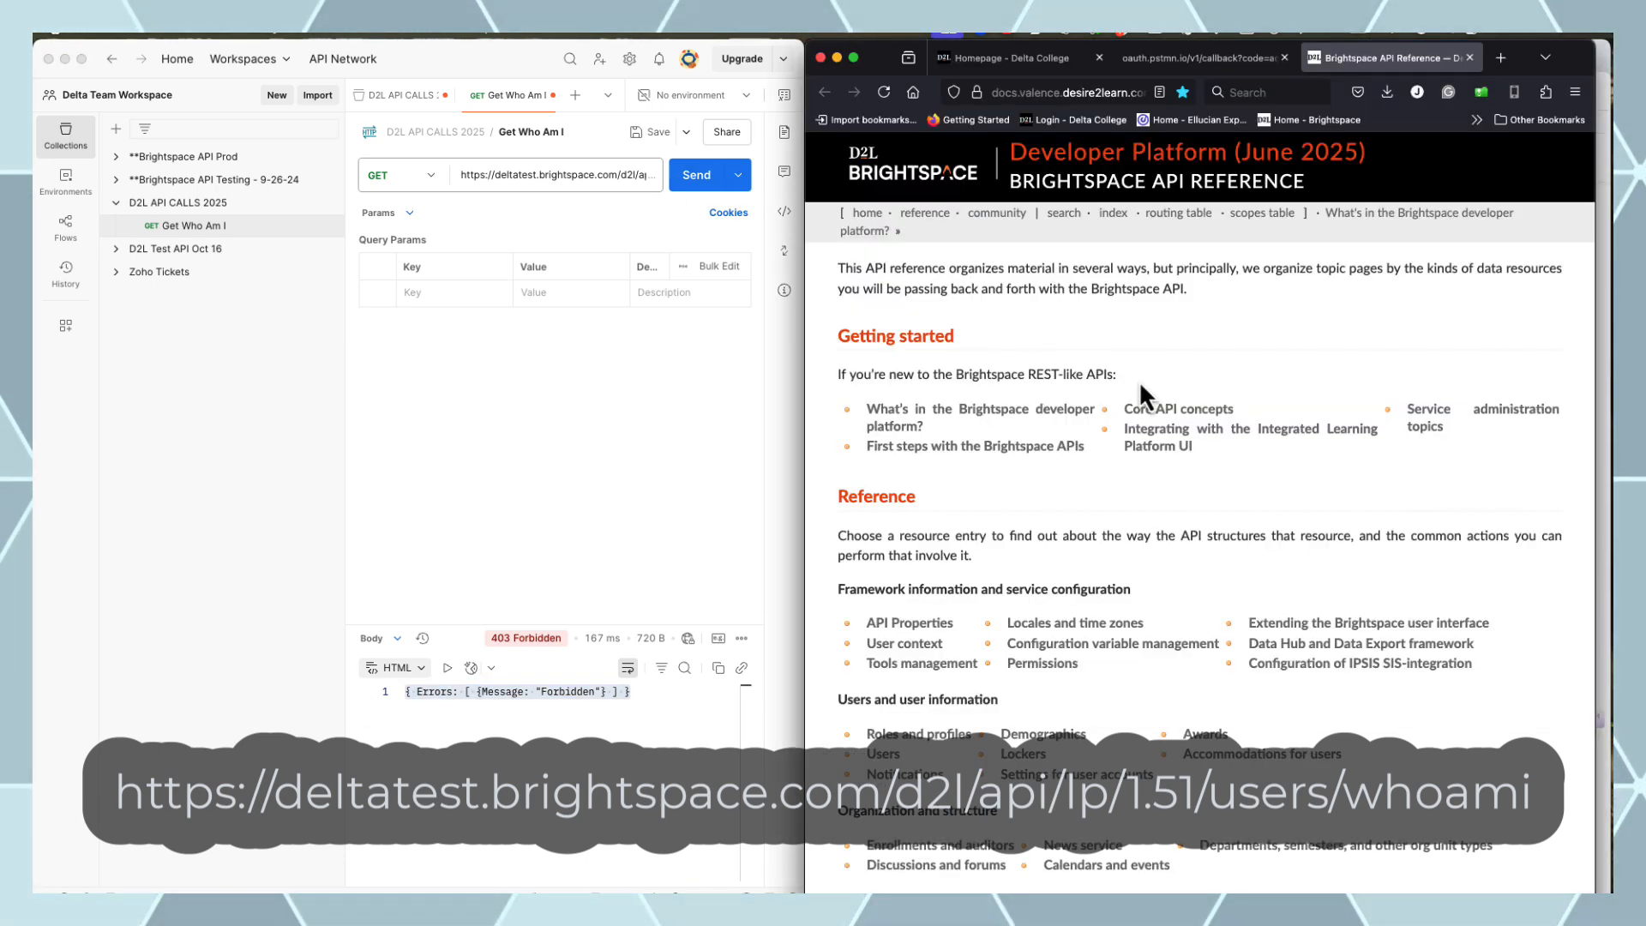
# Look up users/whoami [GET] and select its required scopes users:profile:read or users:own_profile:read
pyautogui.click(1254, 214)
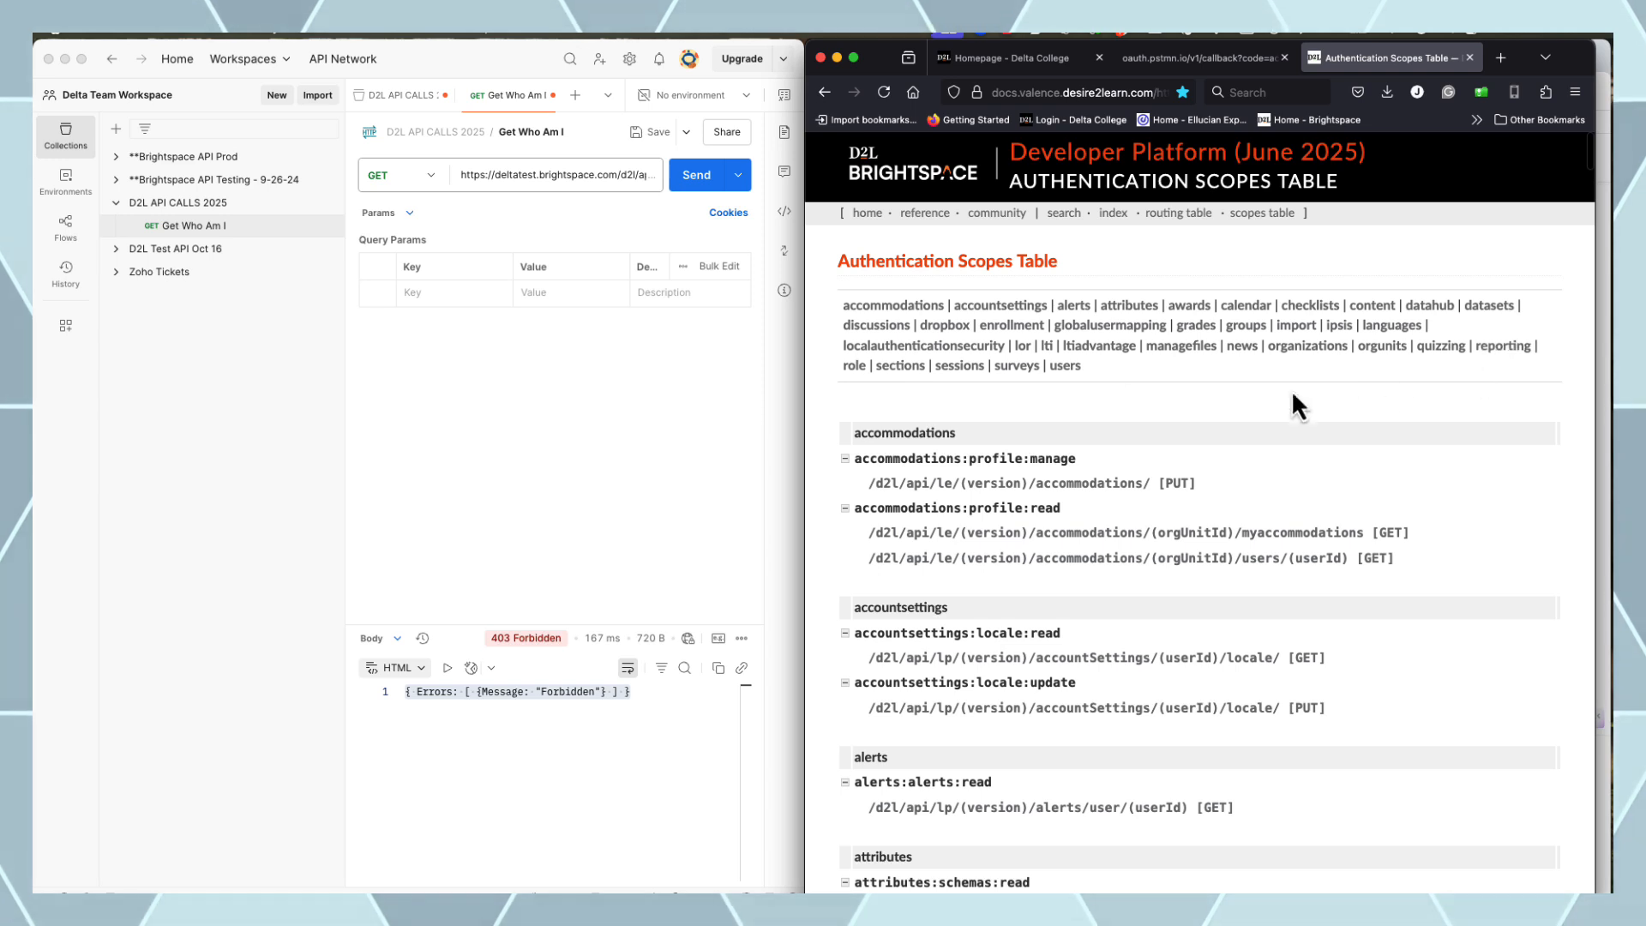
pyautogui.click(1065, 366)
pyautogui.scroll(-3, 1358, 554)
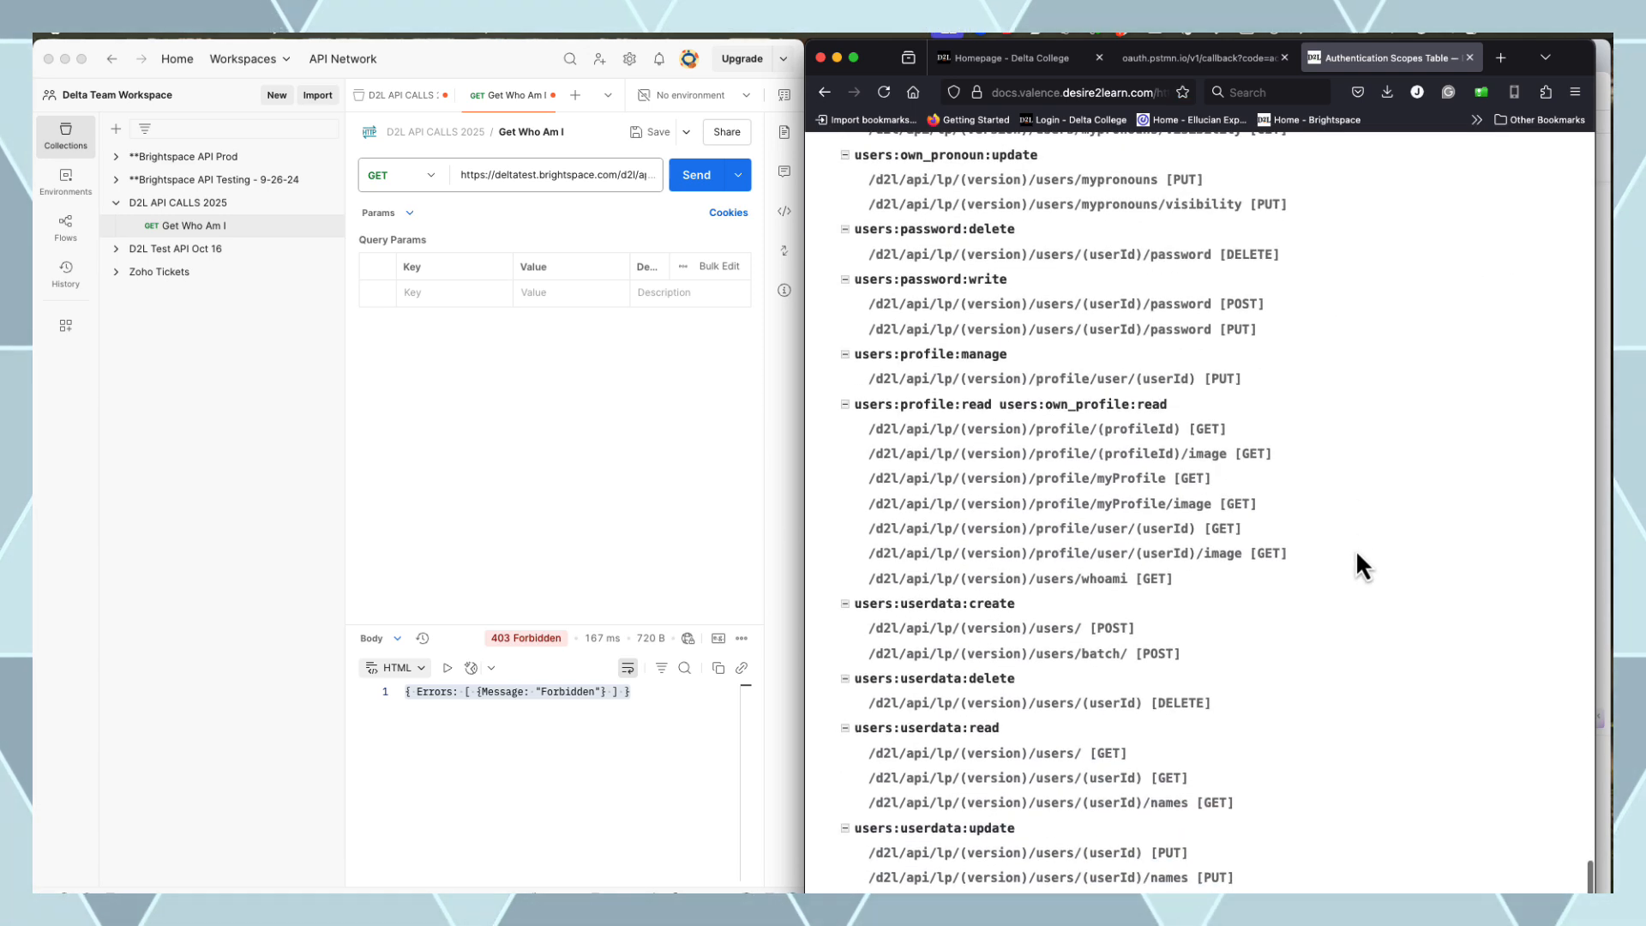
pyautogui.click(1082, 580)
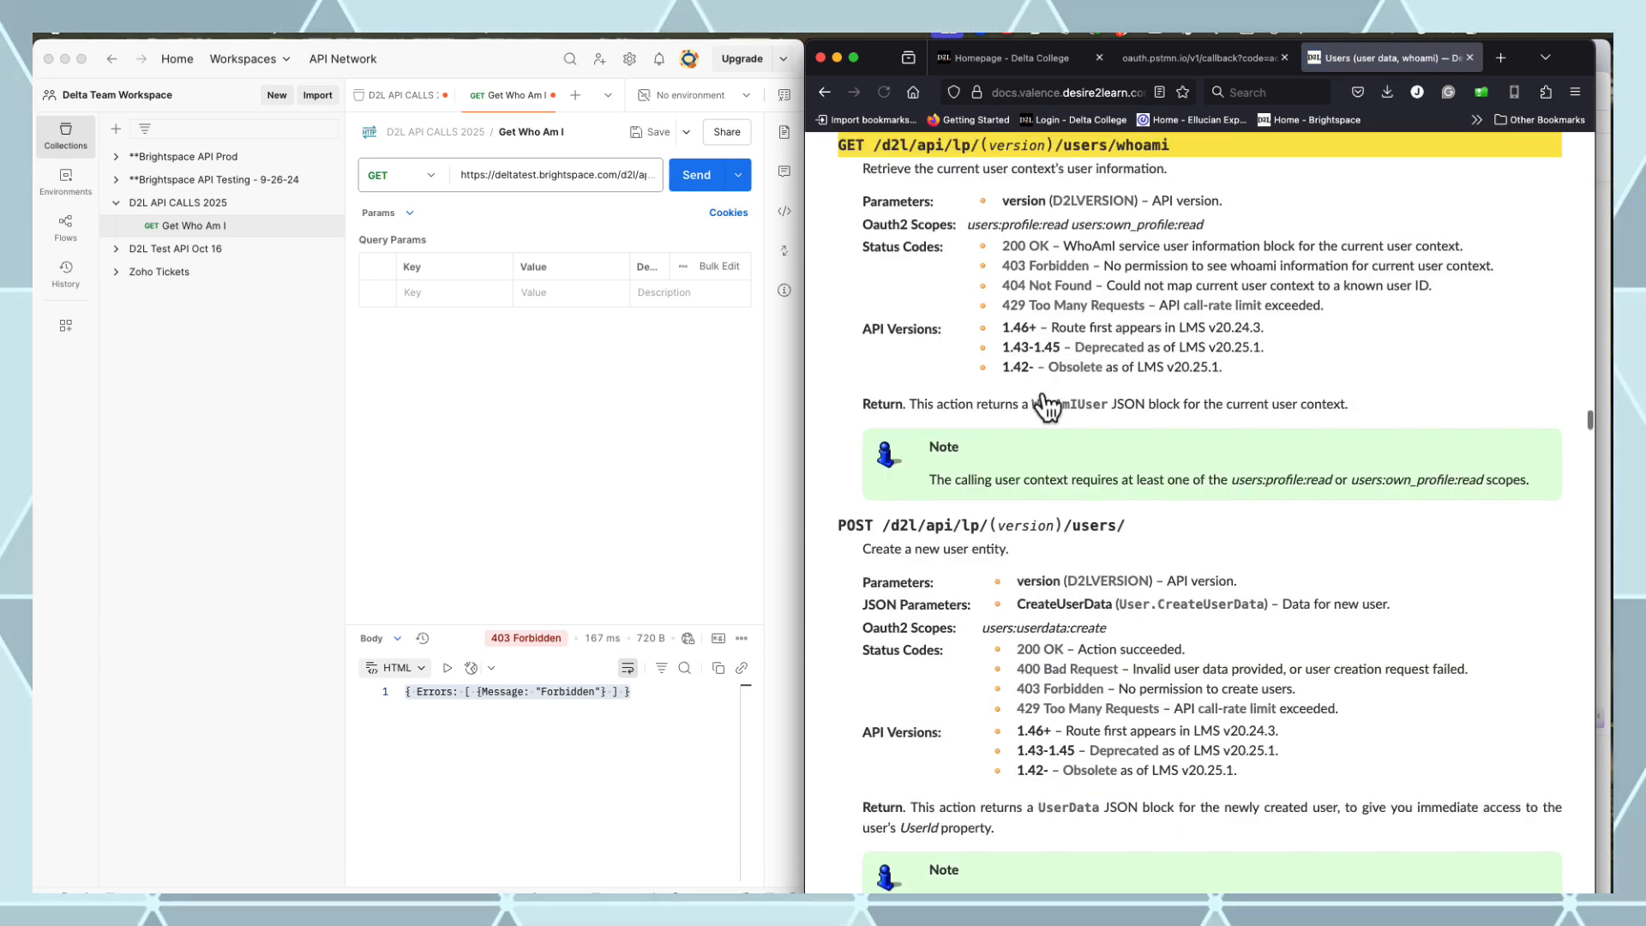
pyautogui.moveTo(1205, 225); pyautogui.dragTo(966, 225)
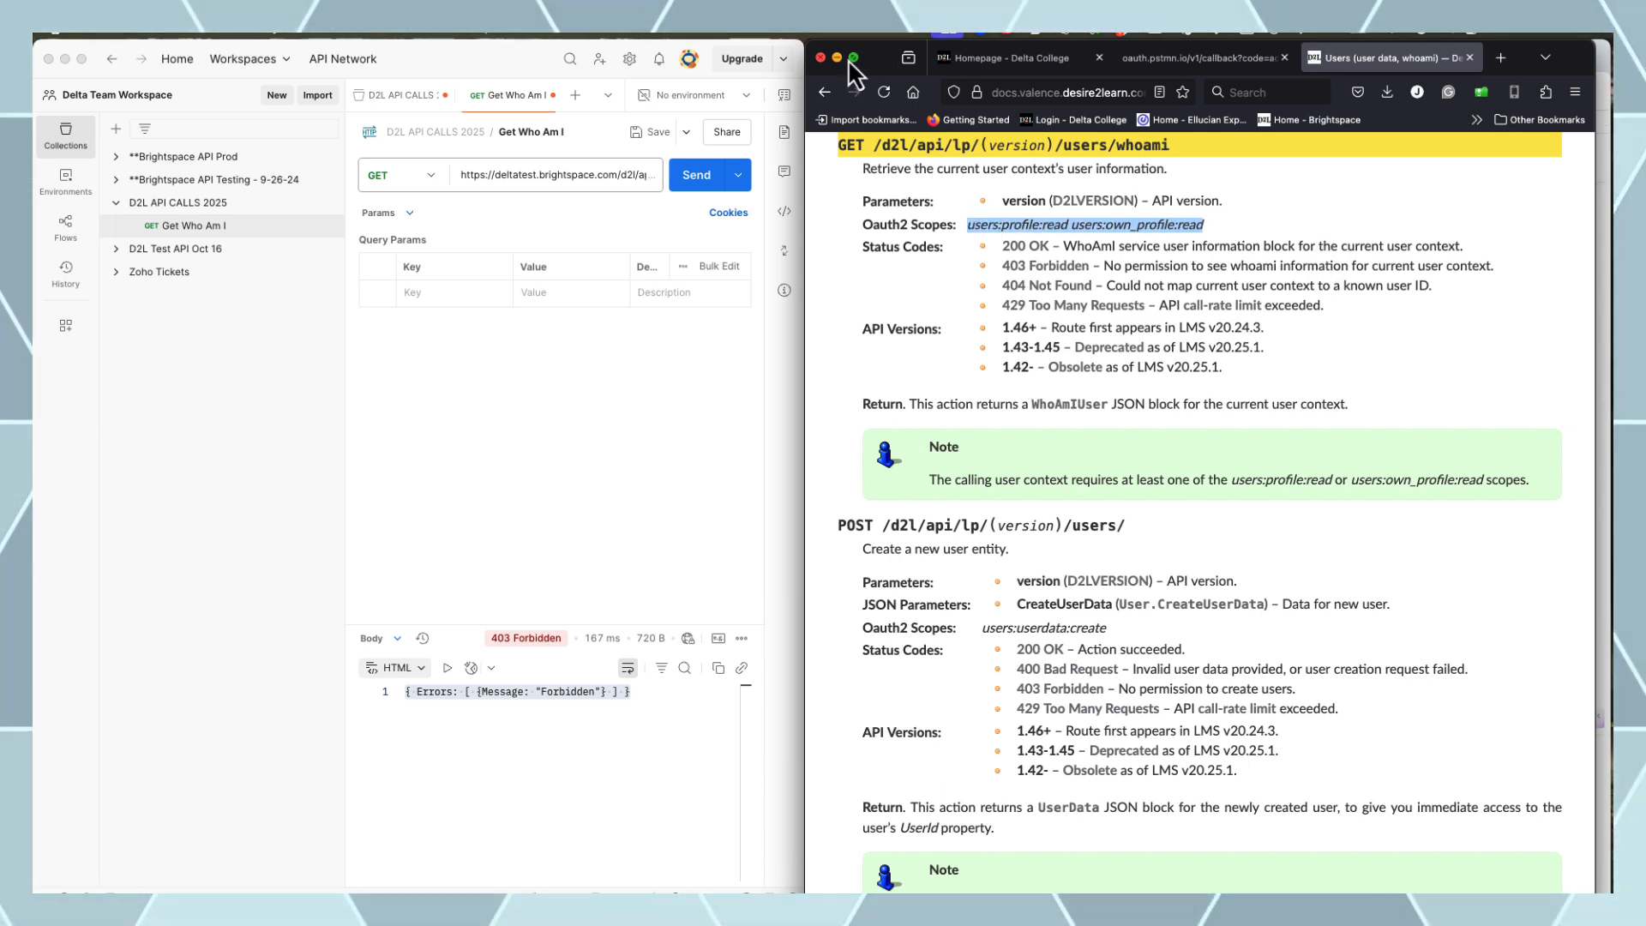
pyautogui.moveTo(879, 62); pyautogui.dragTo(878, 80)
# Append users:profile:read and users:own_profile:read to the OAuth app's Scope and save
pyautogui.click(873, 46)
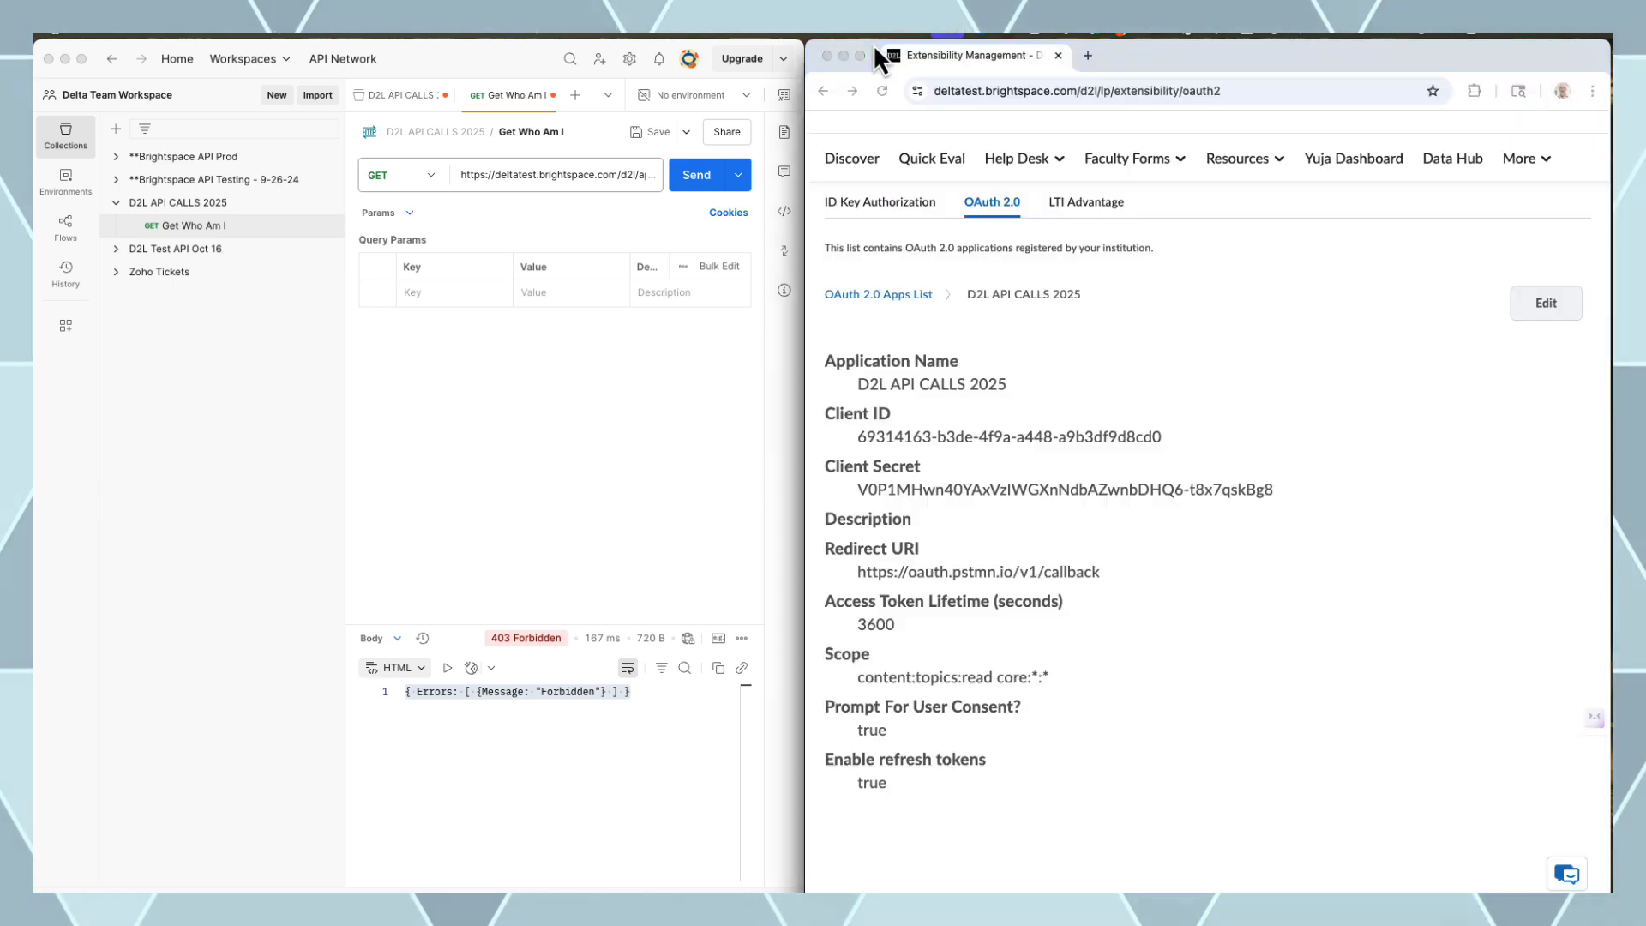
pyautogui.click(1549, 305)
pyautogui.click(1040, 478)
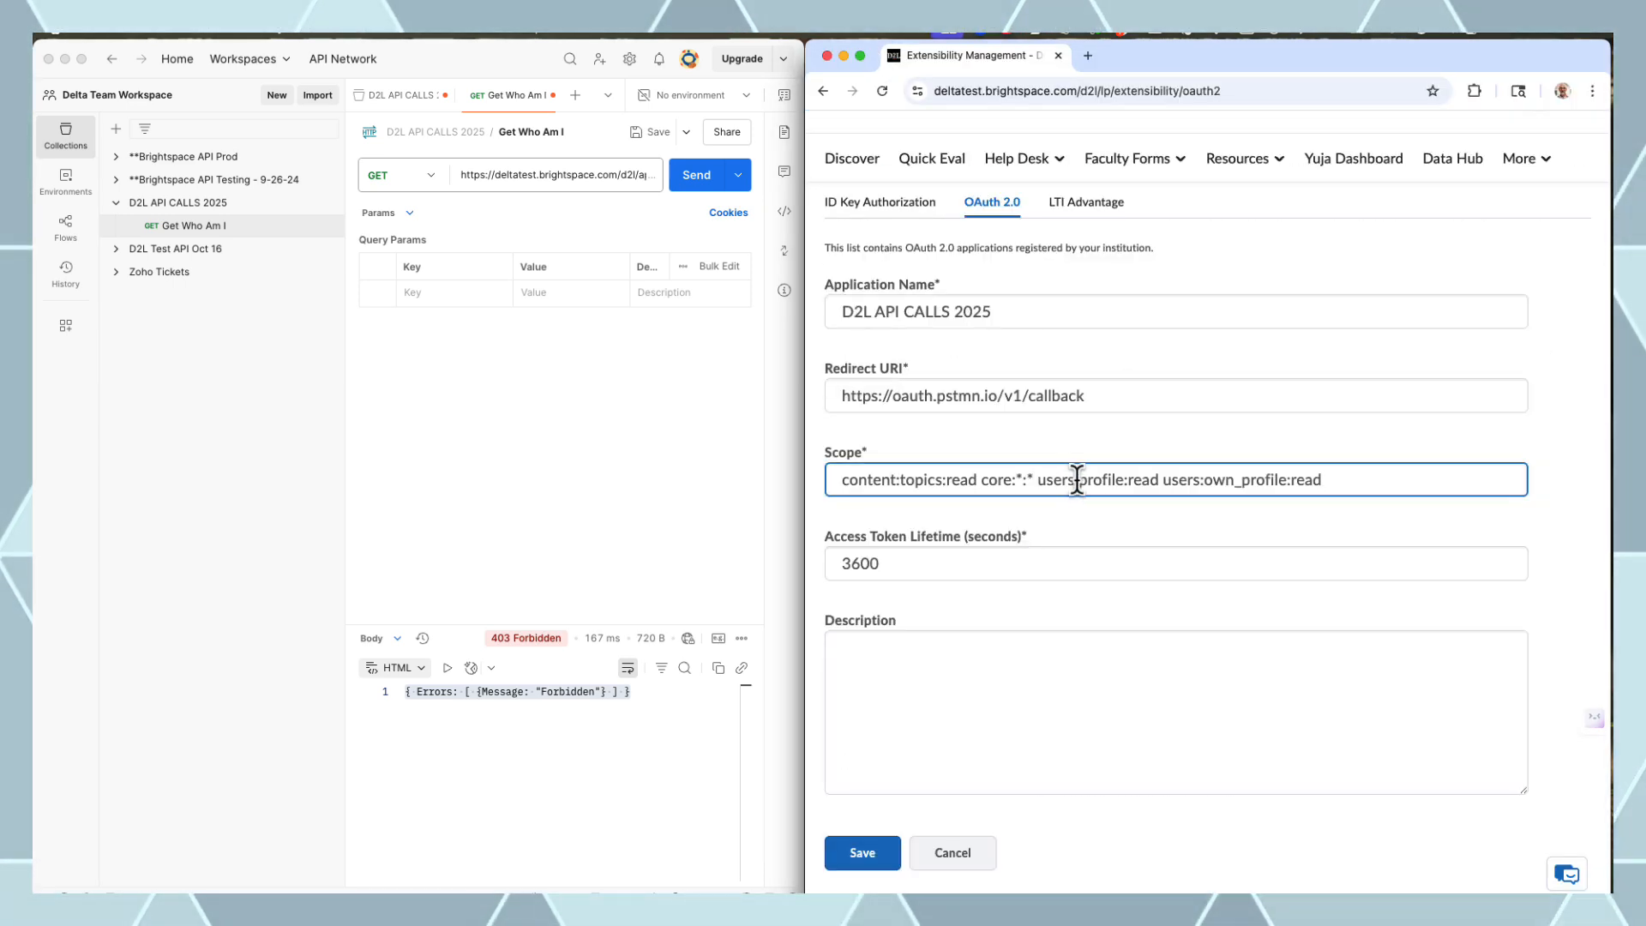
pyautogui.click(862, 852)
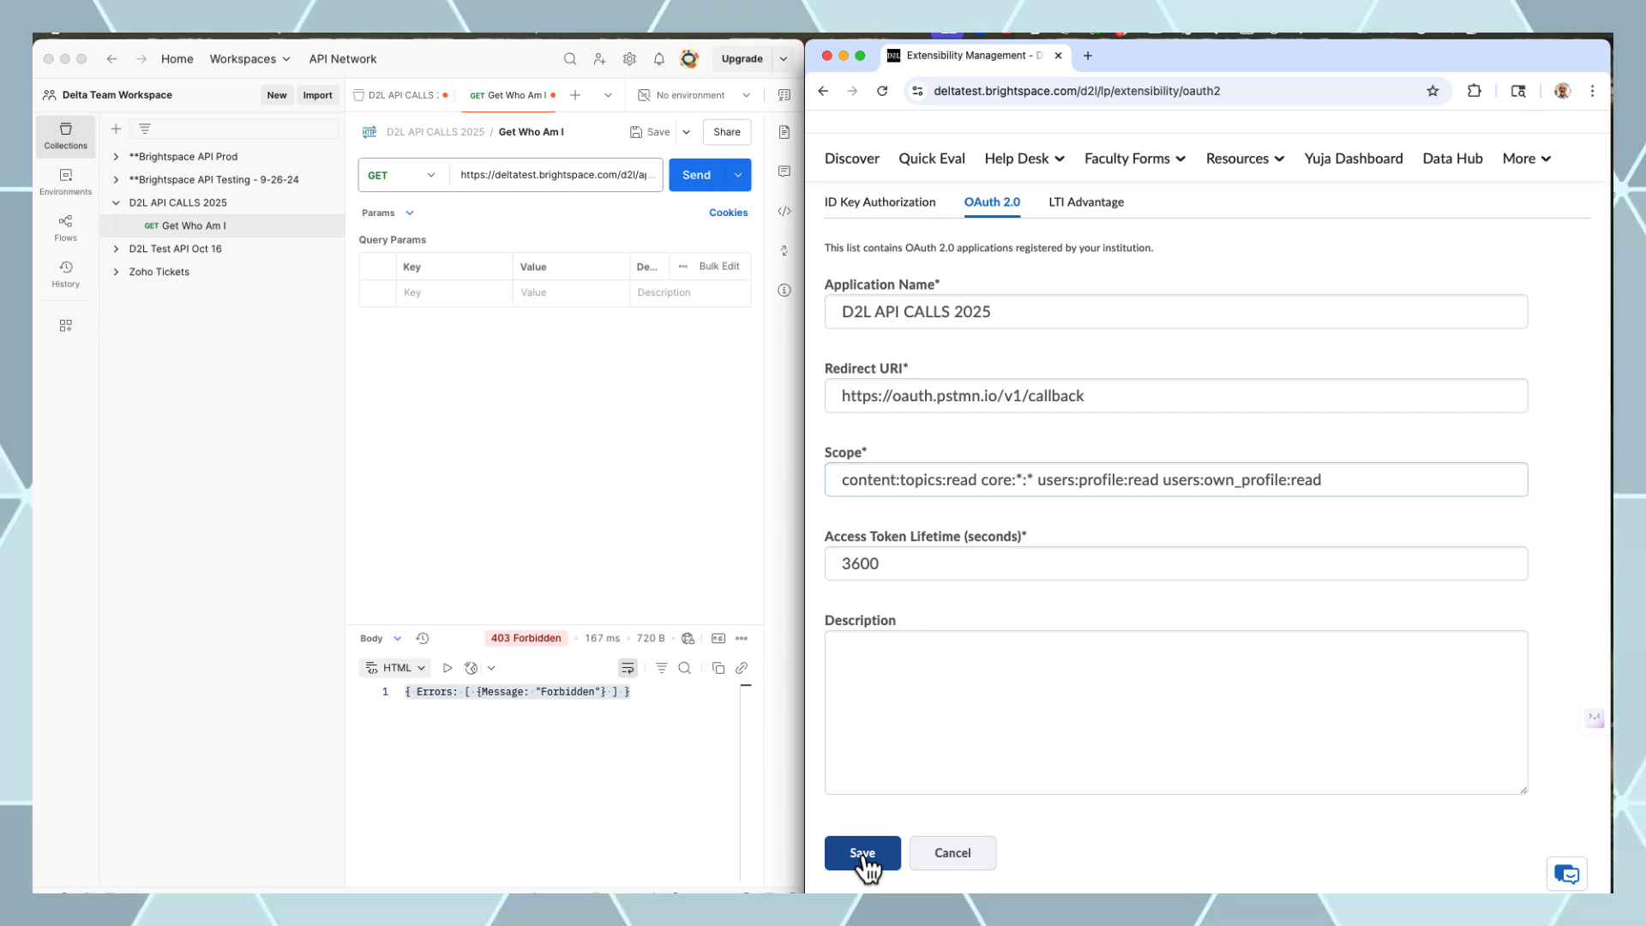
pyautogui.click(589, 460)
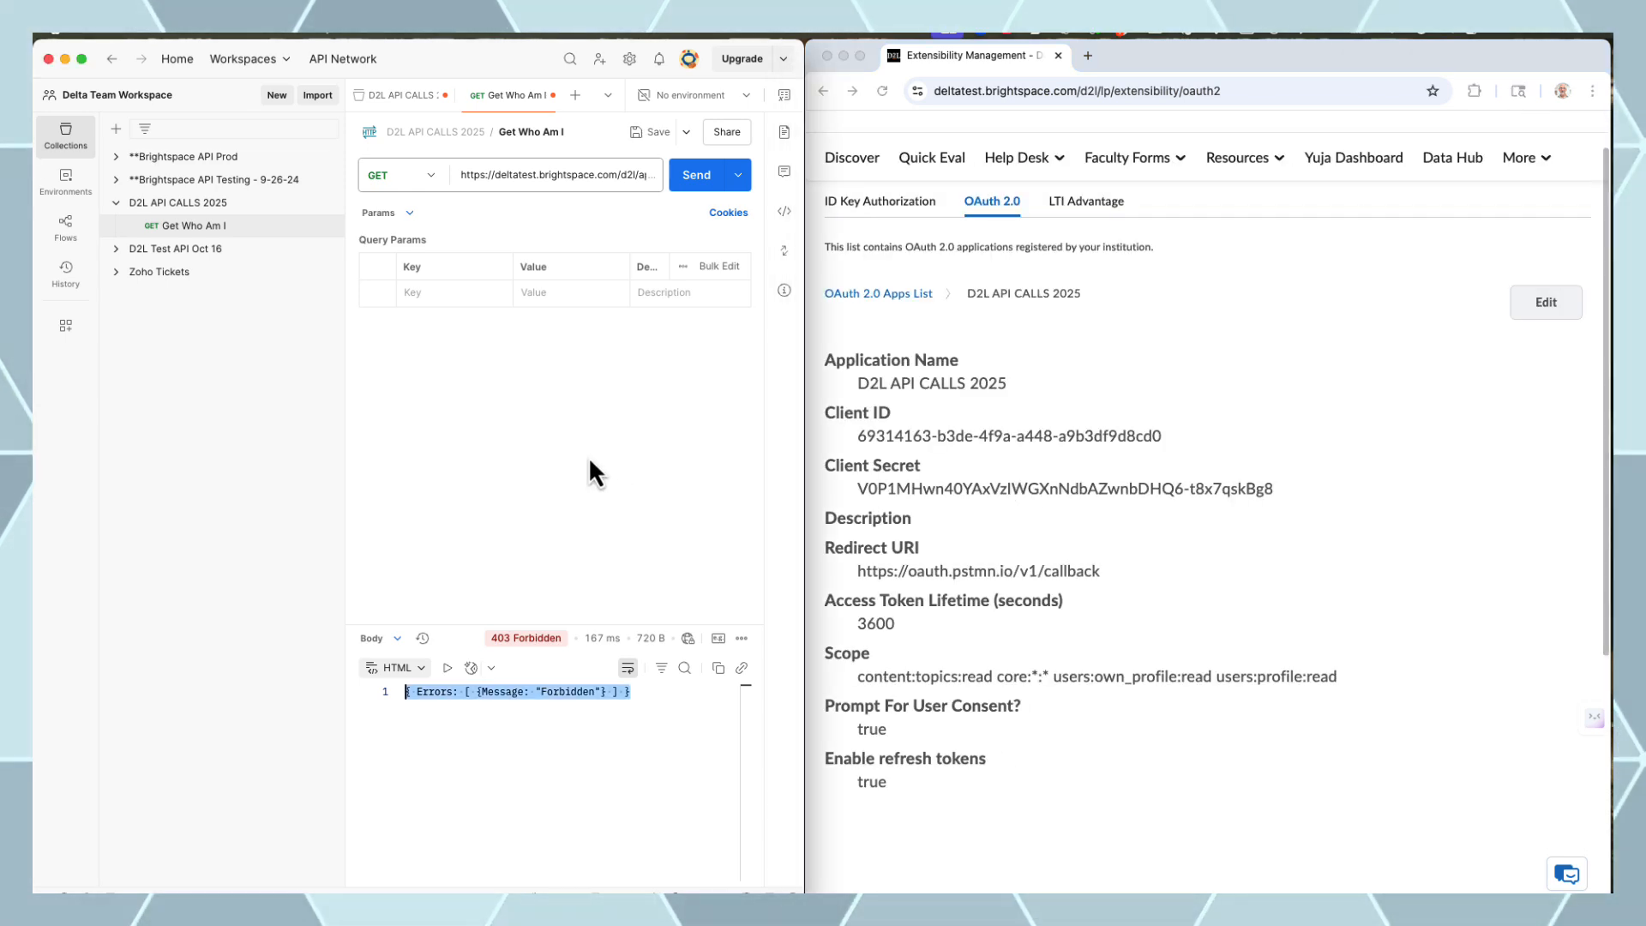
# Append users:profile:read and users:own_profile:read to the collection's OAuth 2.0 scope
pyautogui.click(270, 214)
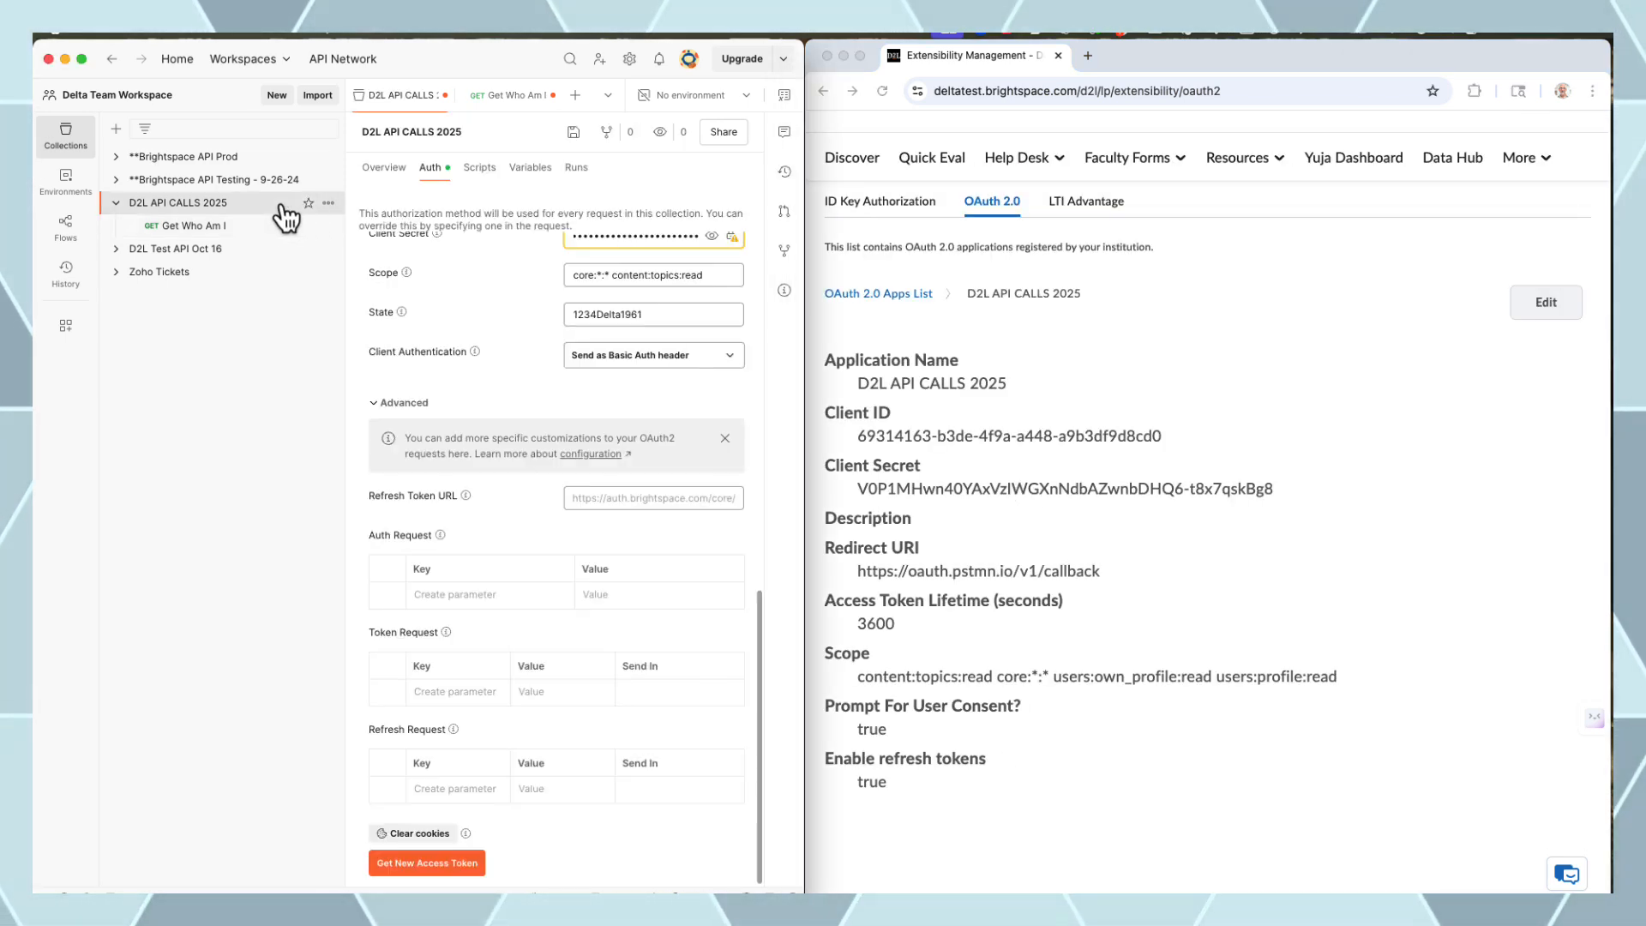
pyautogui.doubleClick(705, 275)
pyautogui.click(728, 277)
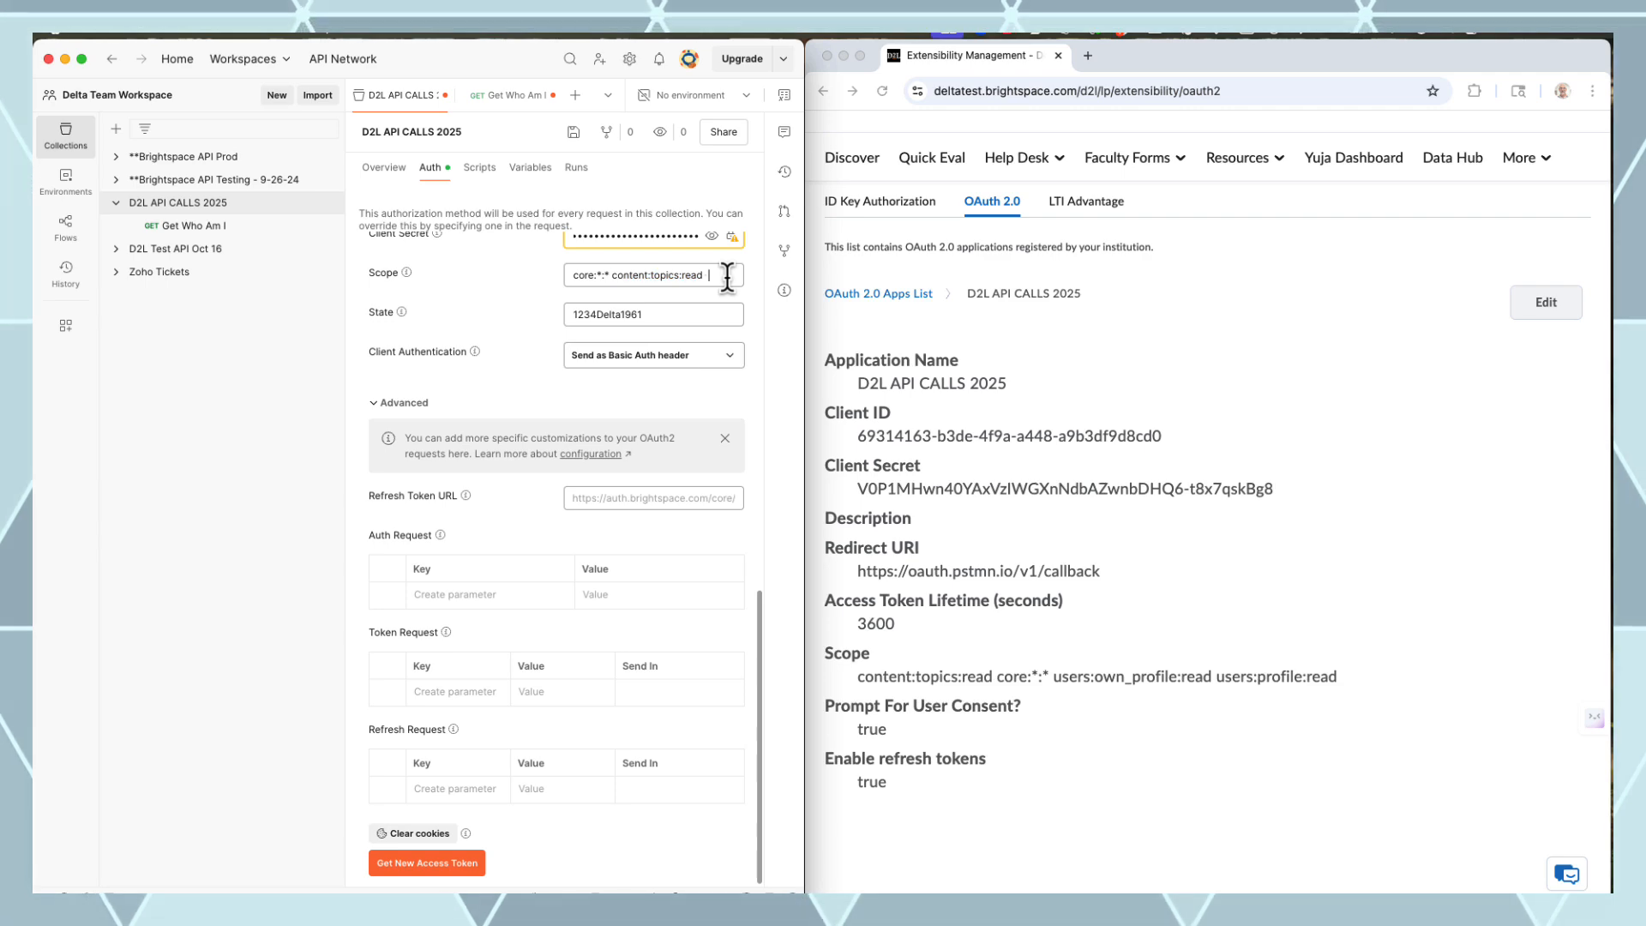
pyautogui.write('users:profile:read users:own_profile:read')
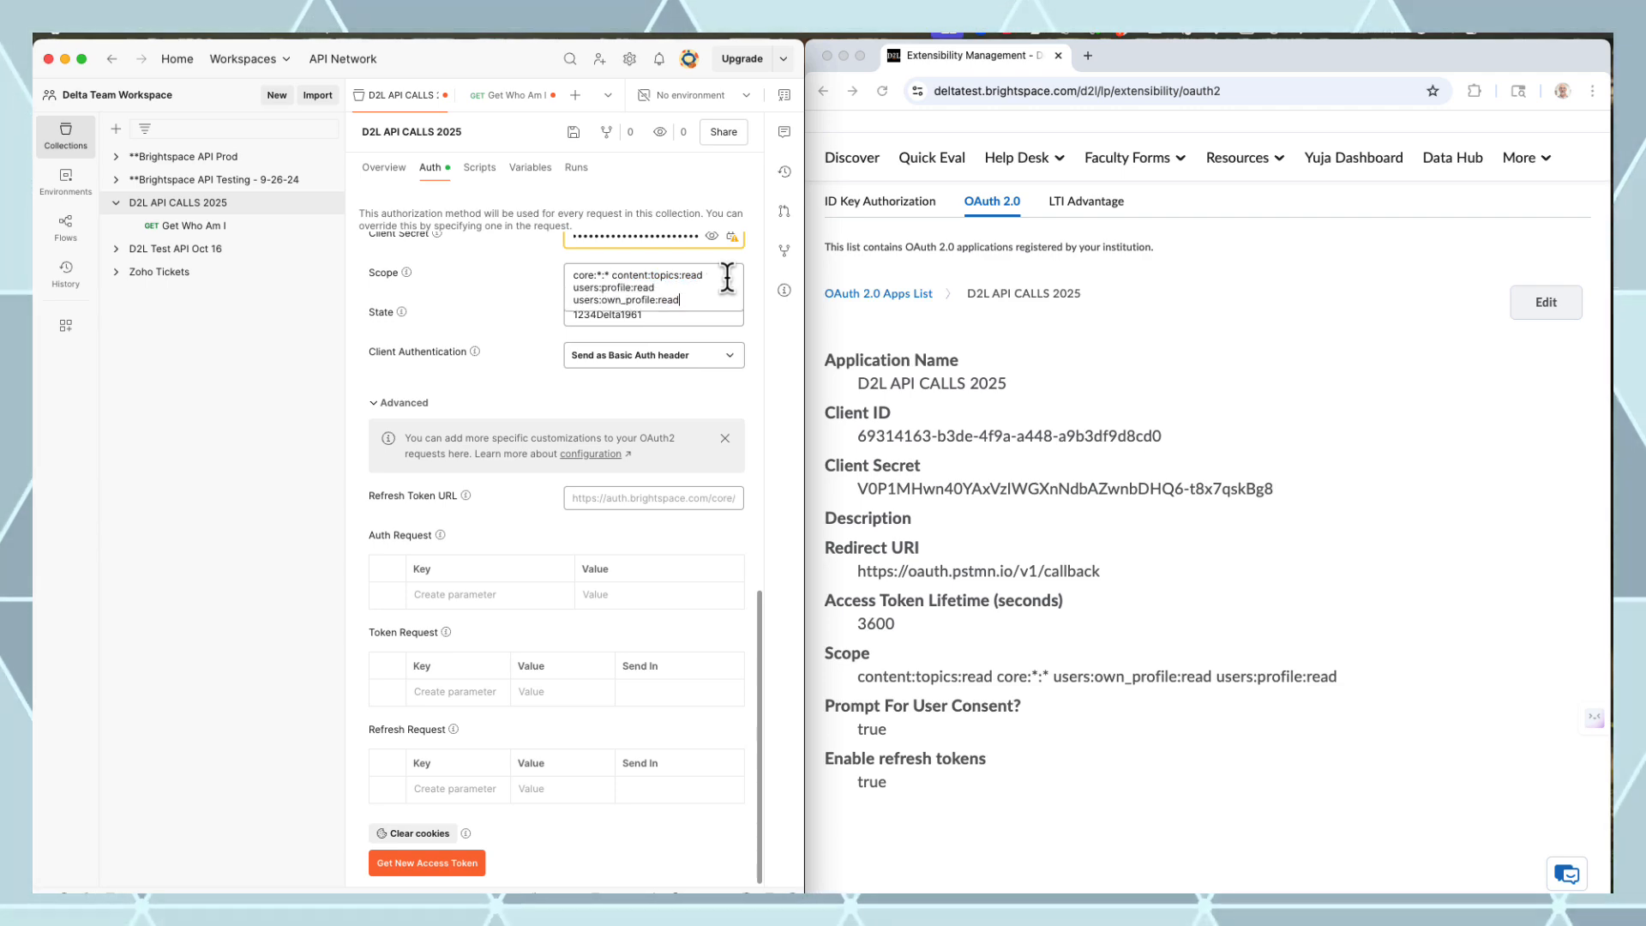
pyautogui.click(691, 842)
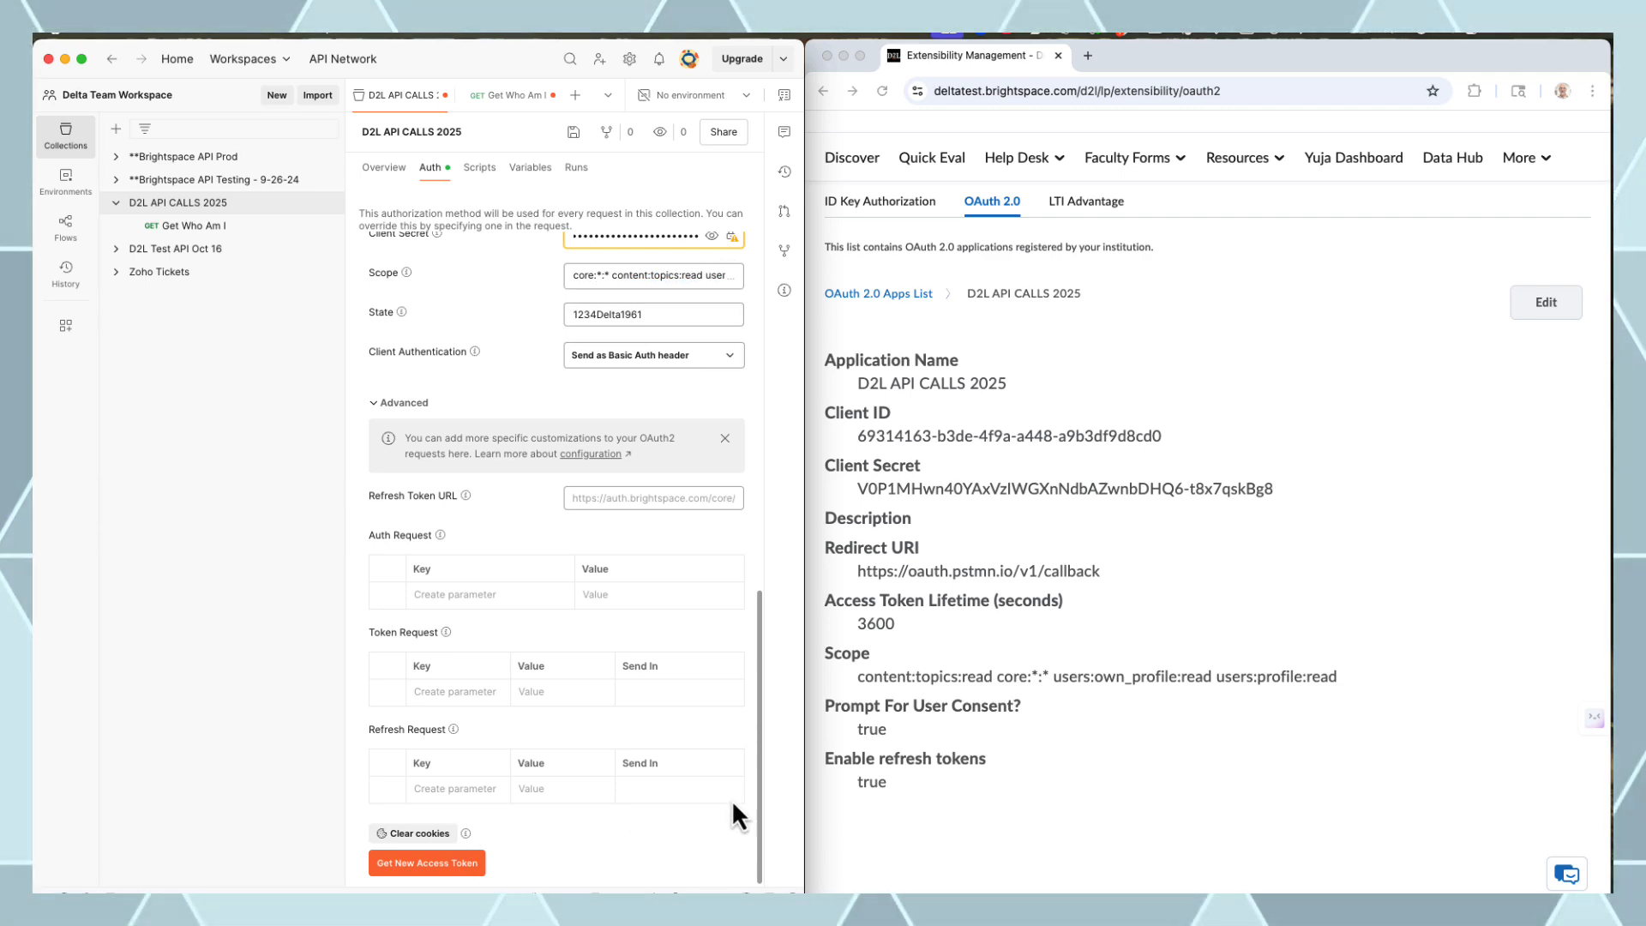
# Obtain a fresh access token, approve the consent prompt, and apply it to the collection
pyautogui.click(426, 863)
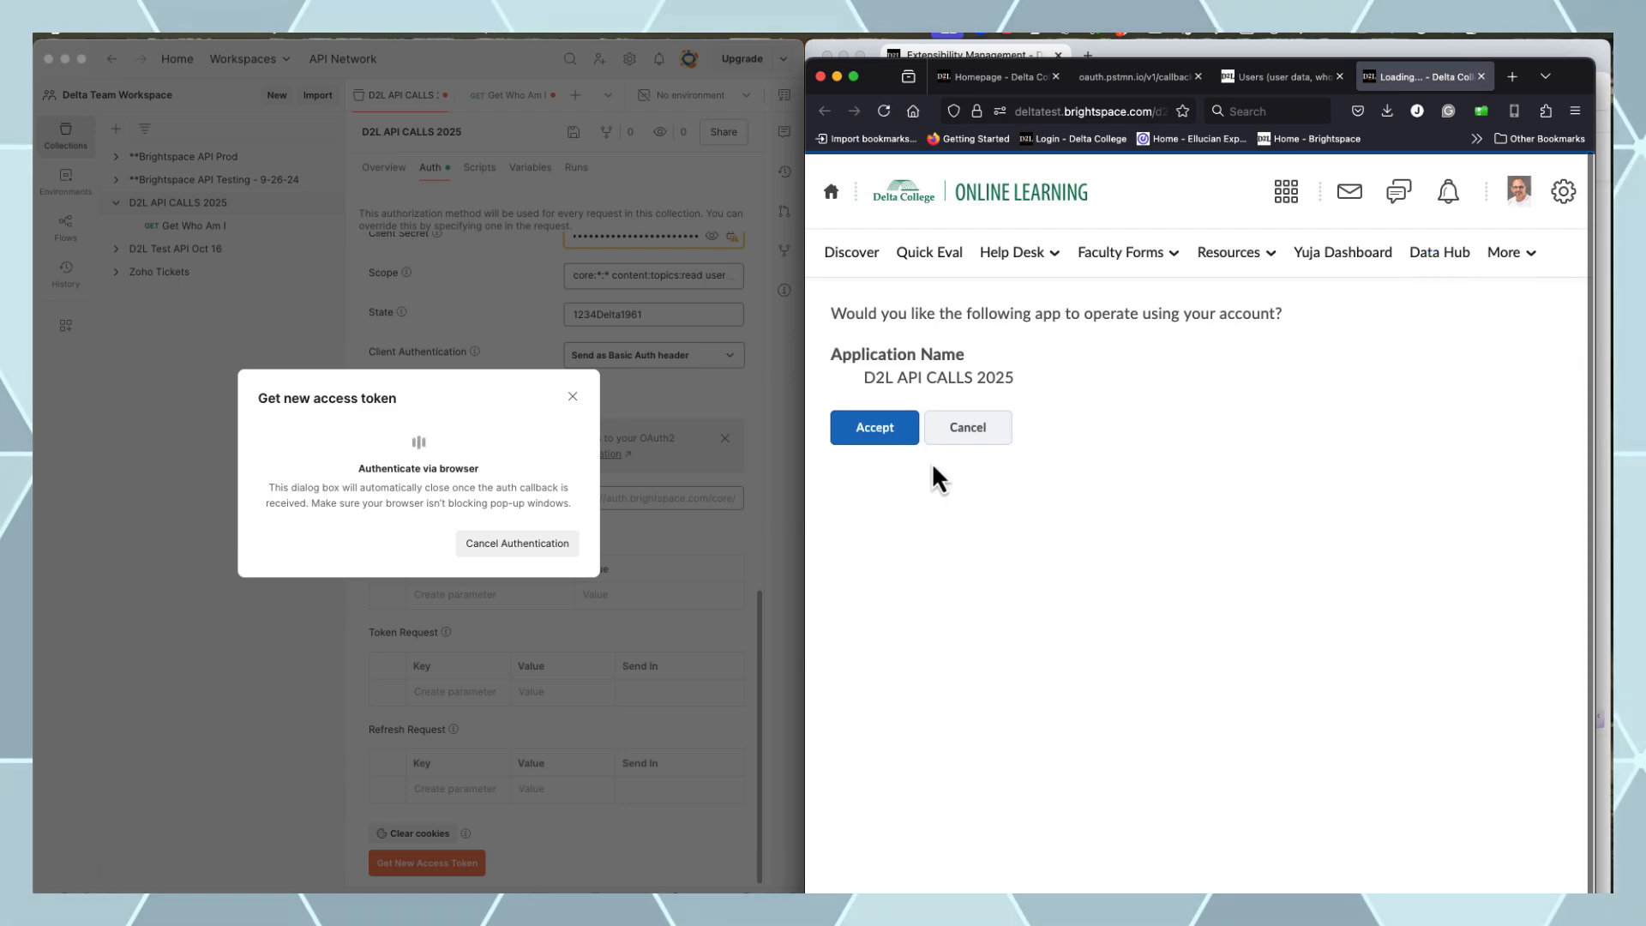
pyautogui.click(876, 433)
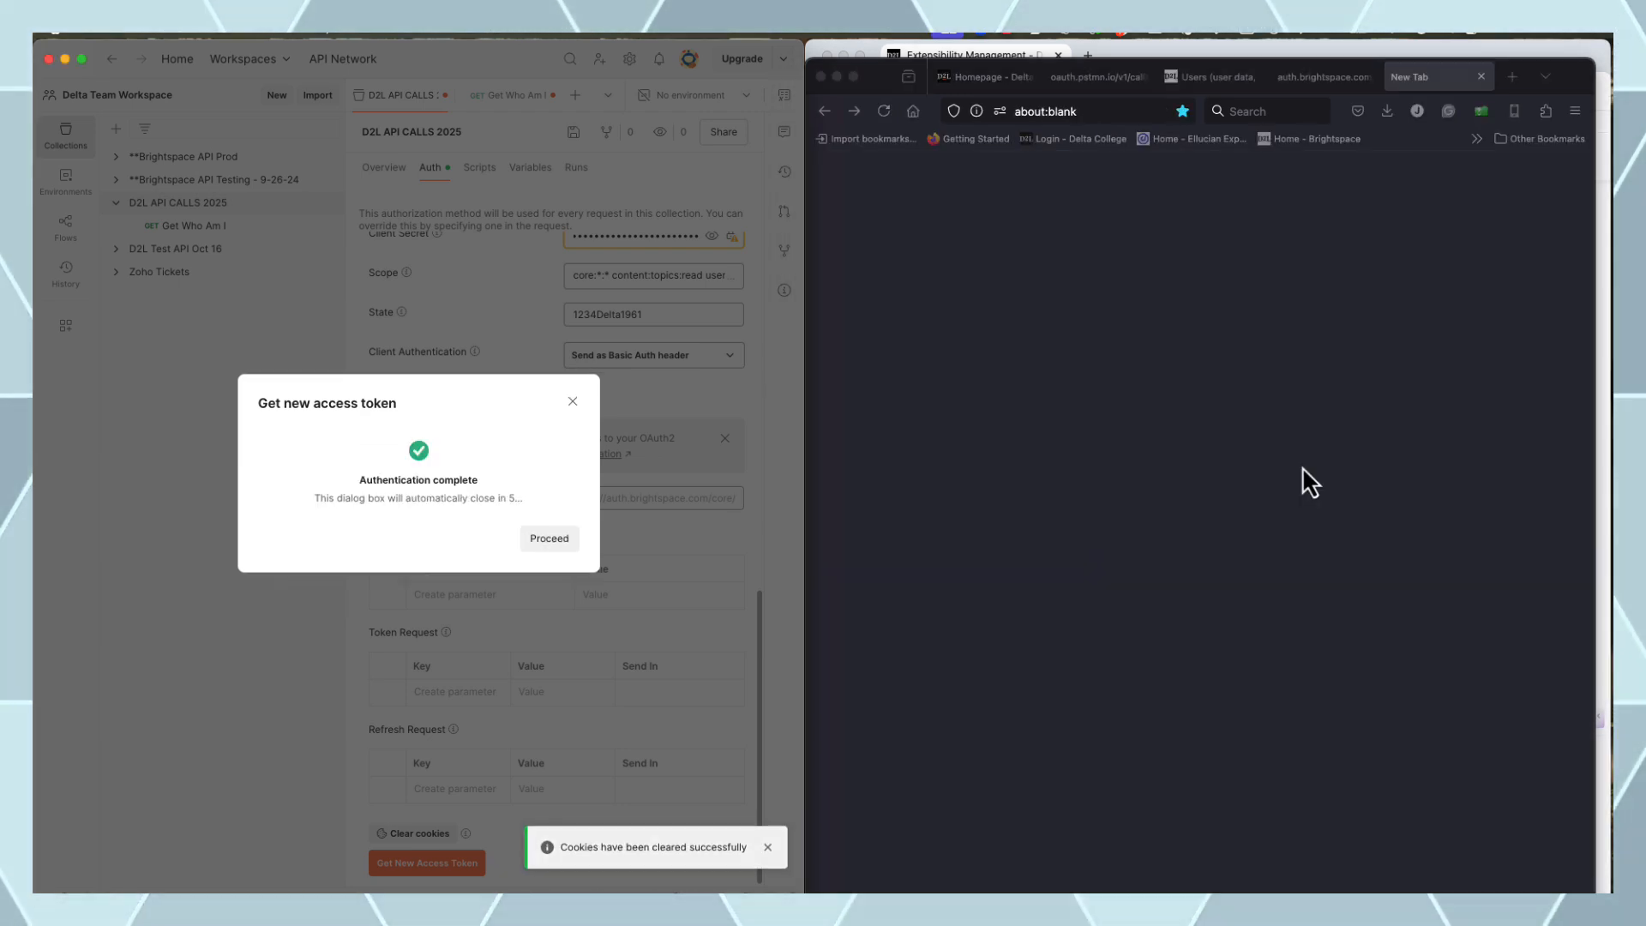
pyautogui.click(553, 543)
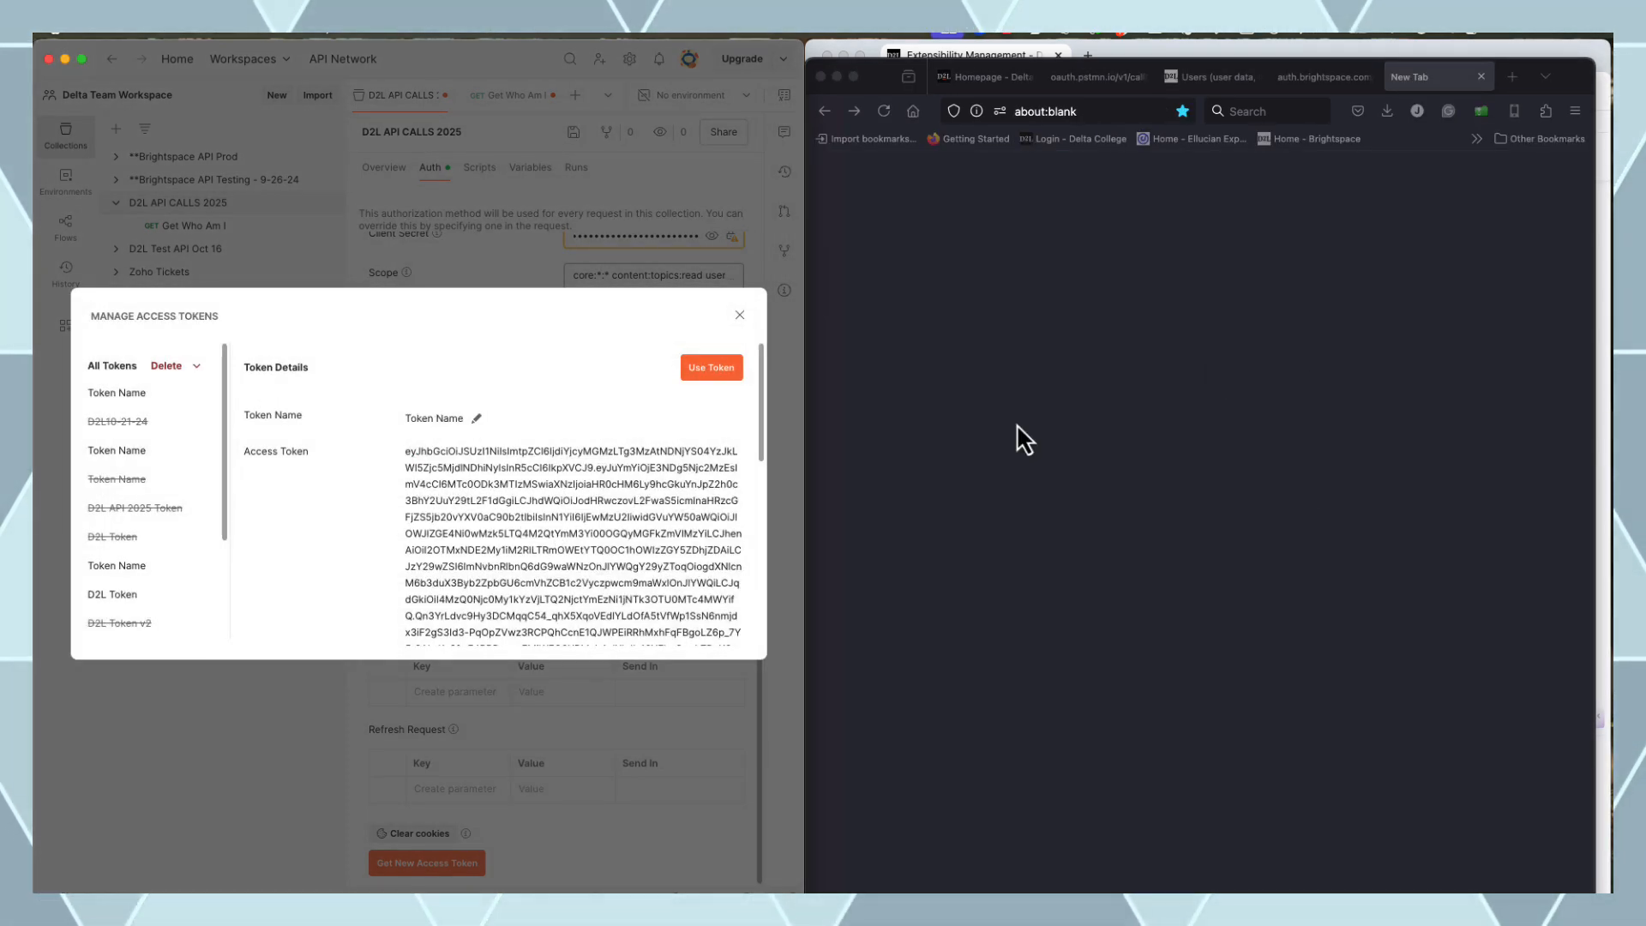
pyautogui.click(711, 368)
pyautogui.scroll(10, 754, 377)
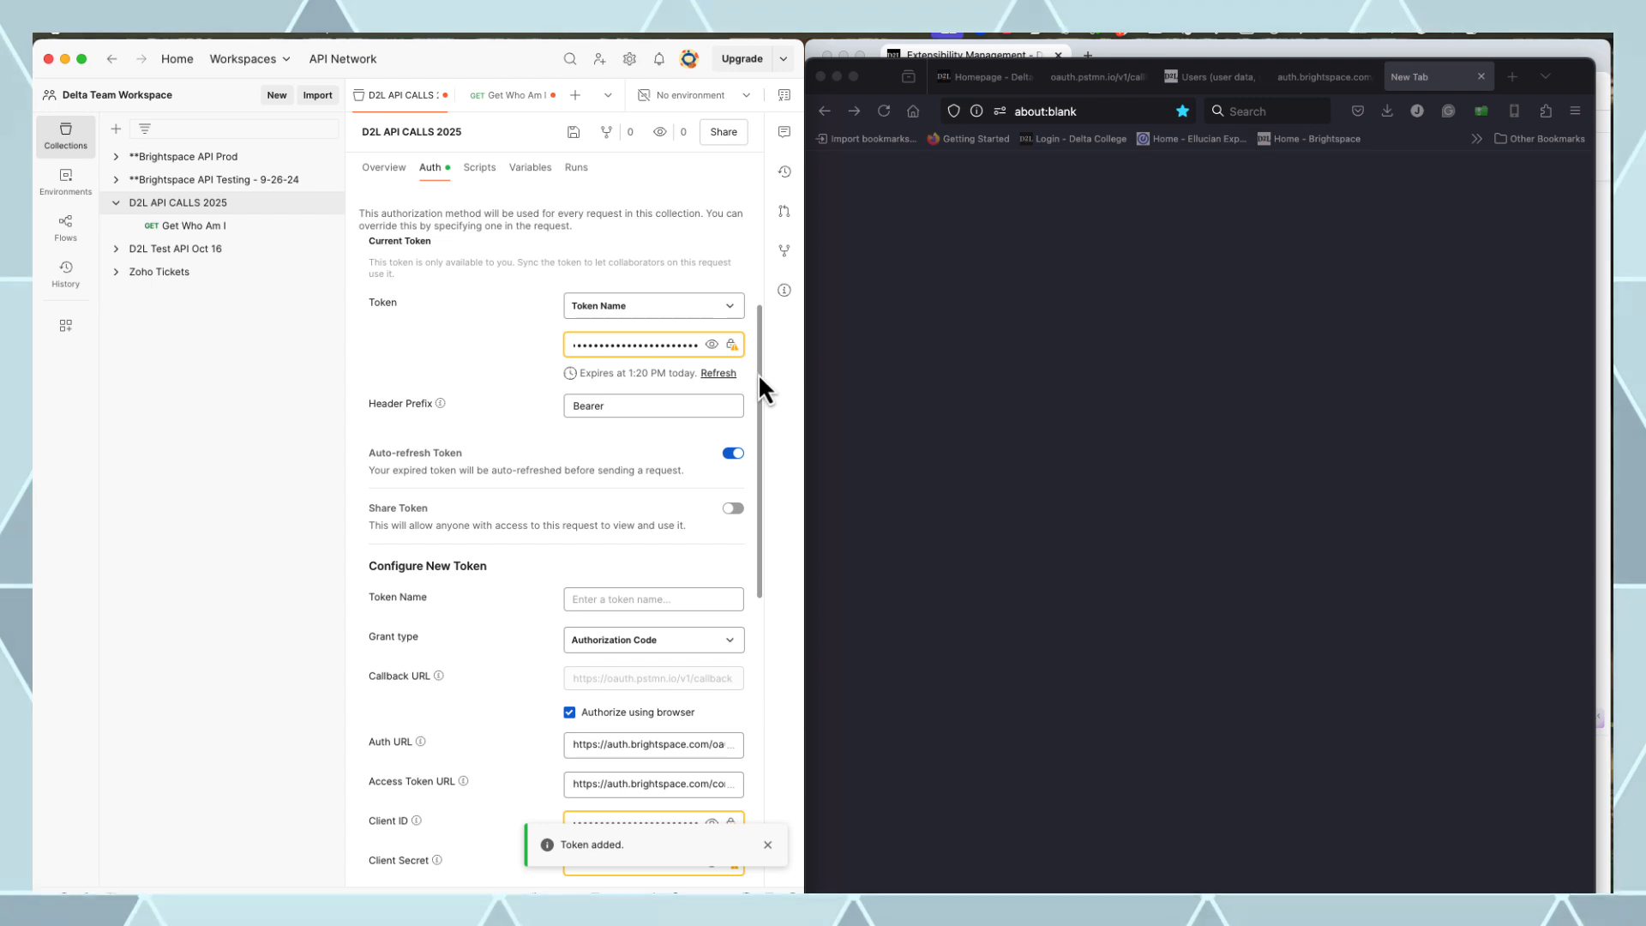
pyautogui.click(192, 228)
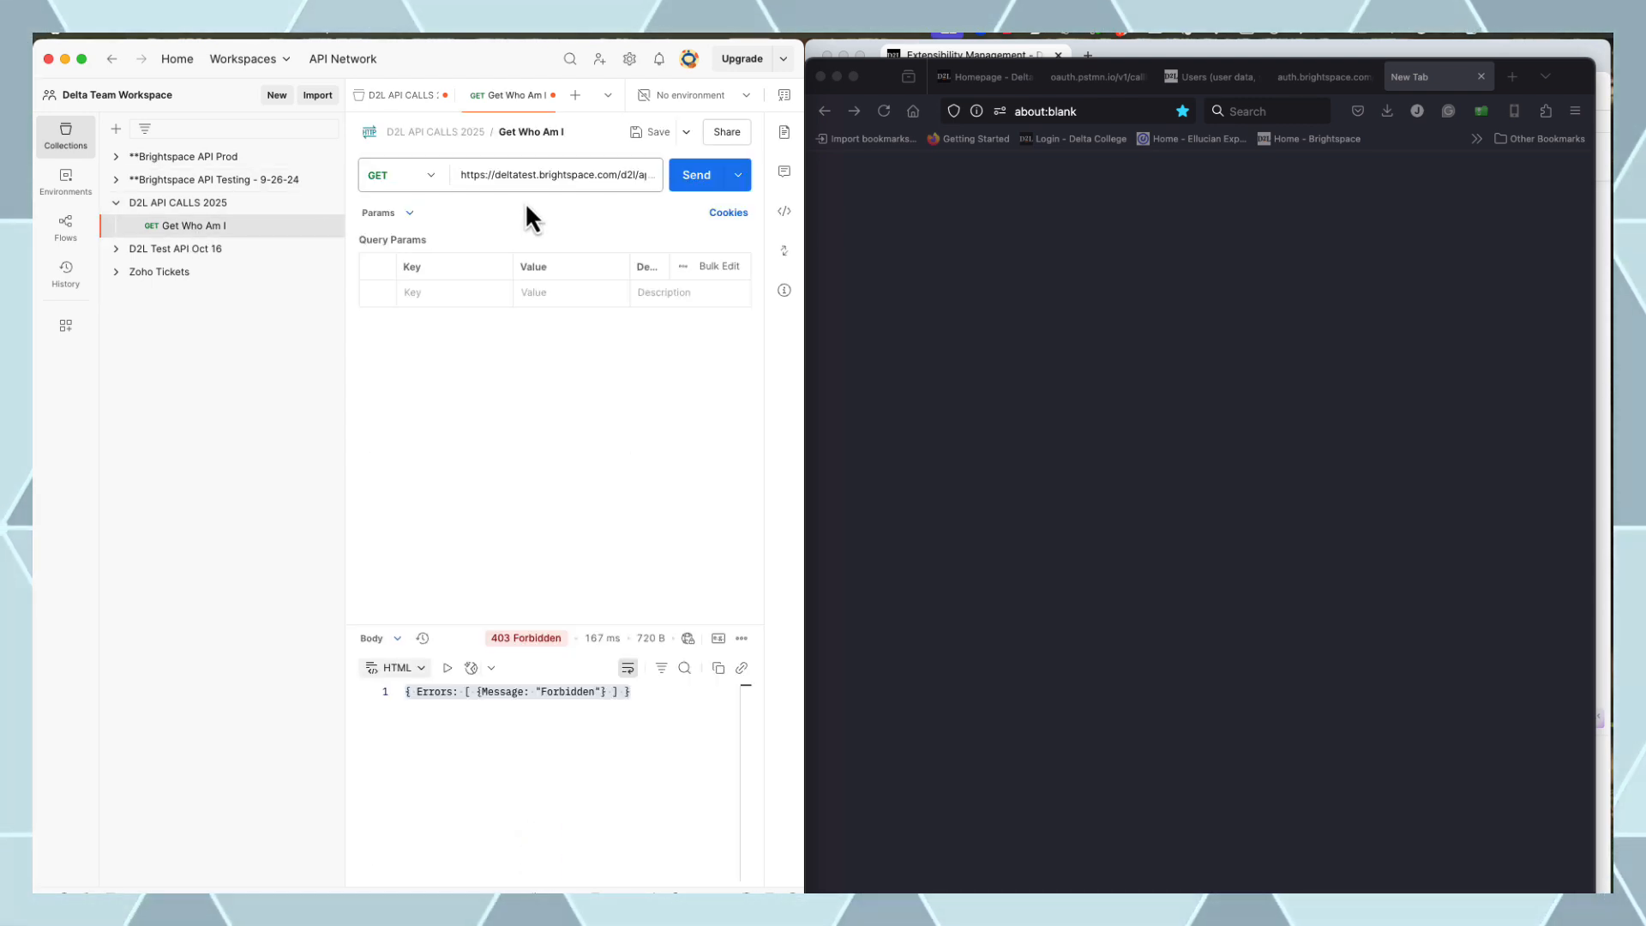
# Resend Get Who Am I and check its authorization settings
pyautogui.click(694, 181)
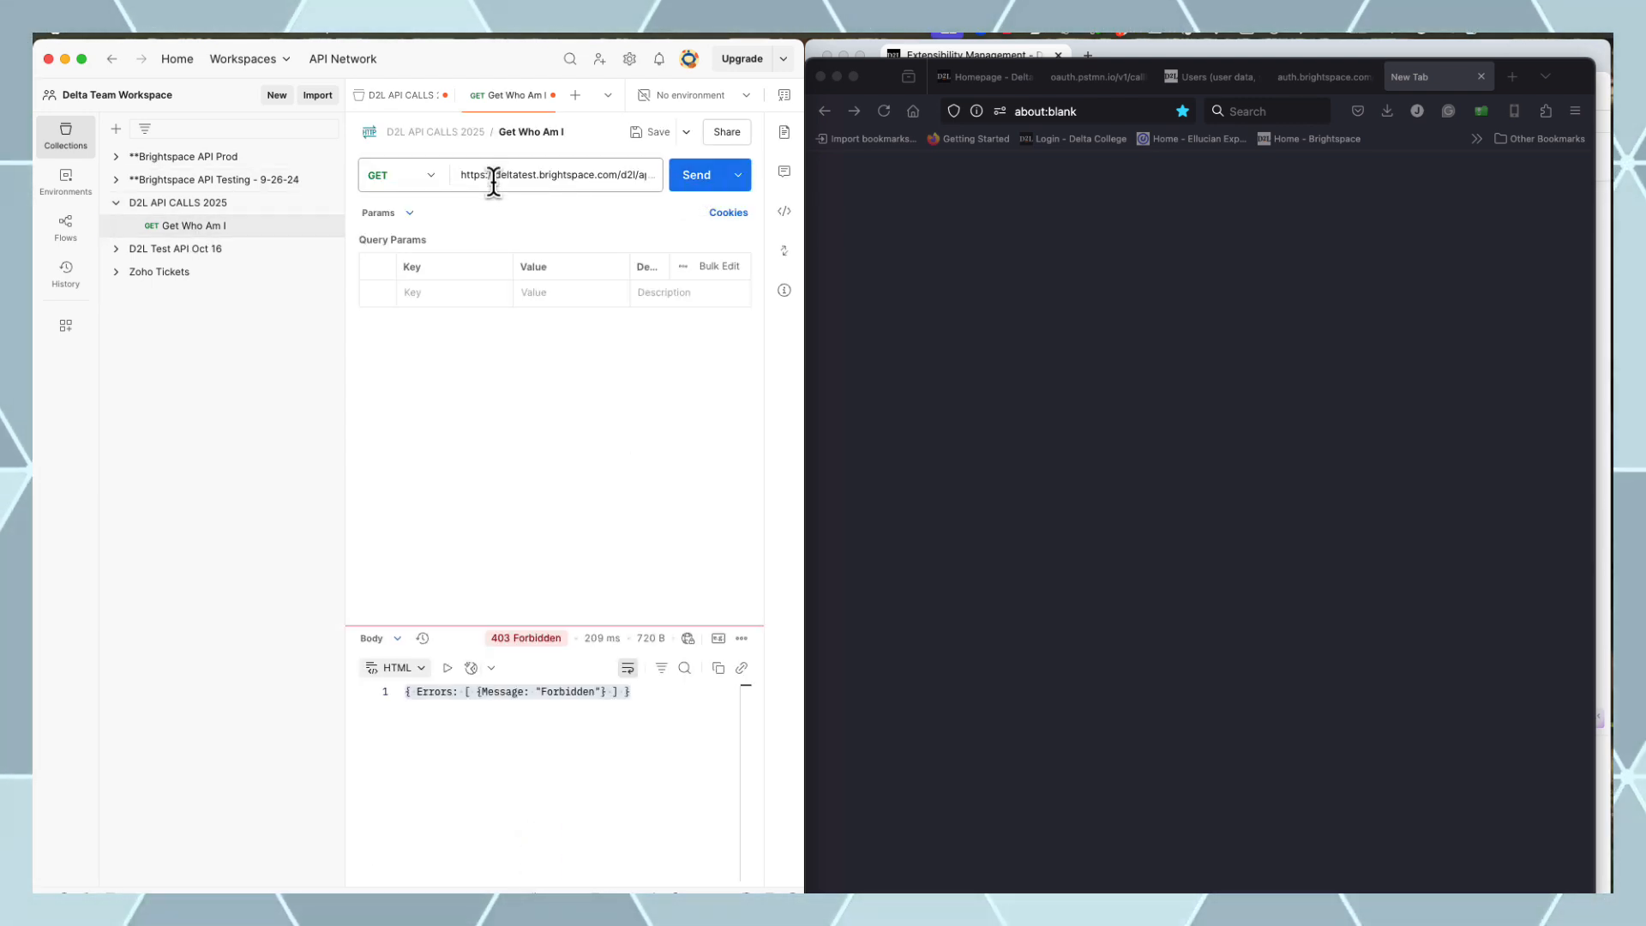
pyautogui.click(407, 216)
pyautogui.click(408, 274)
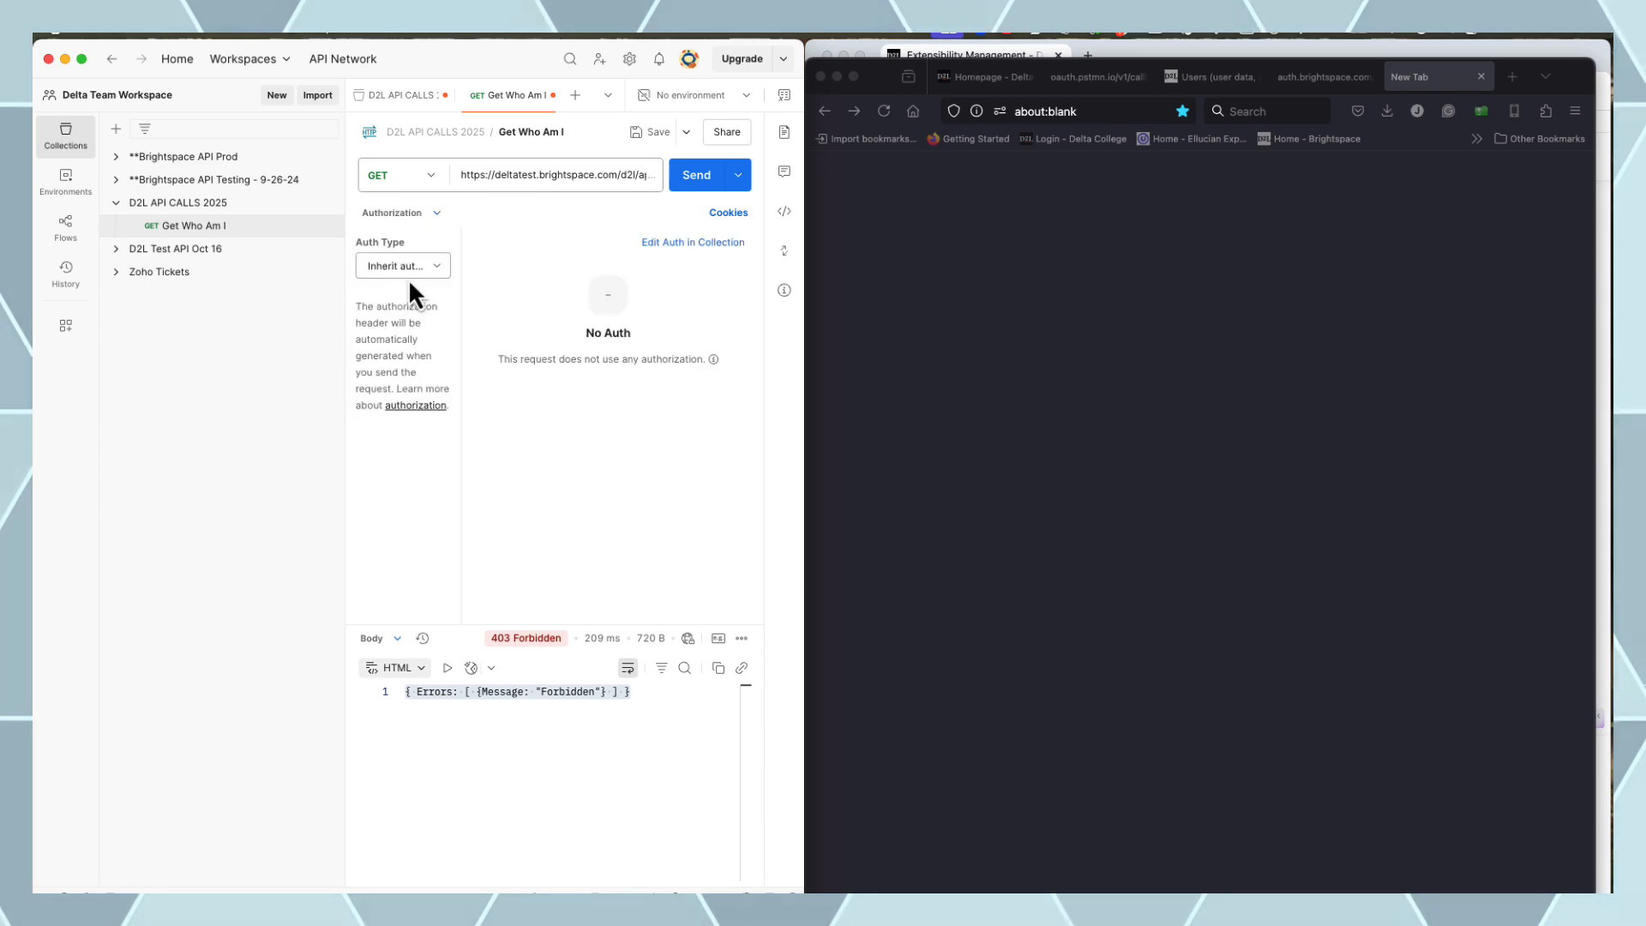
pyautogui.click(705, 243)
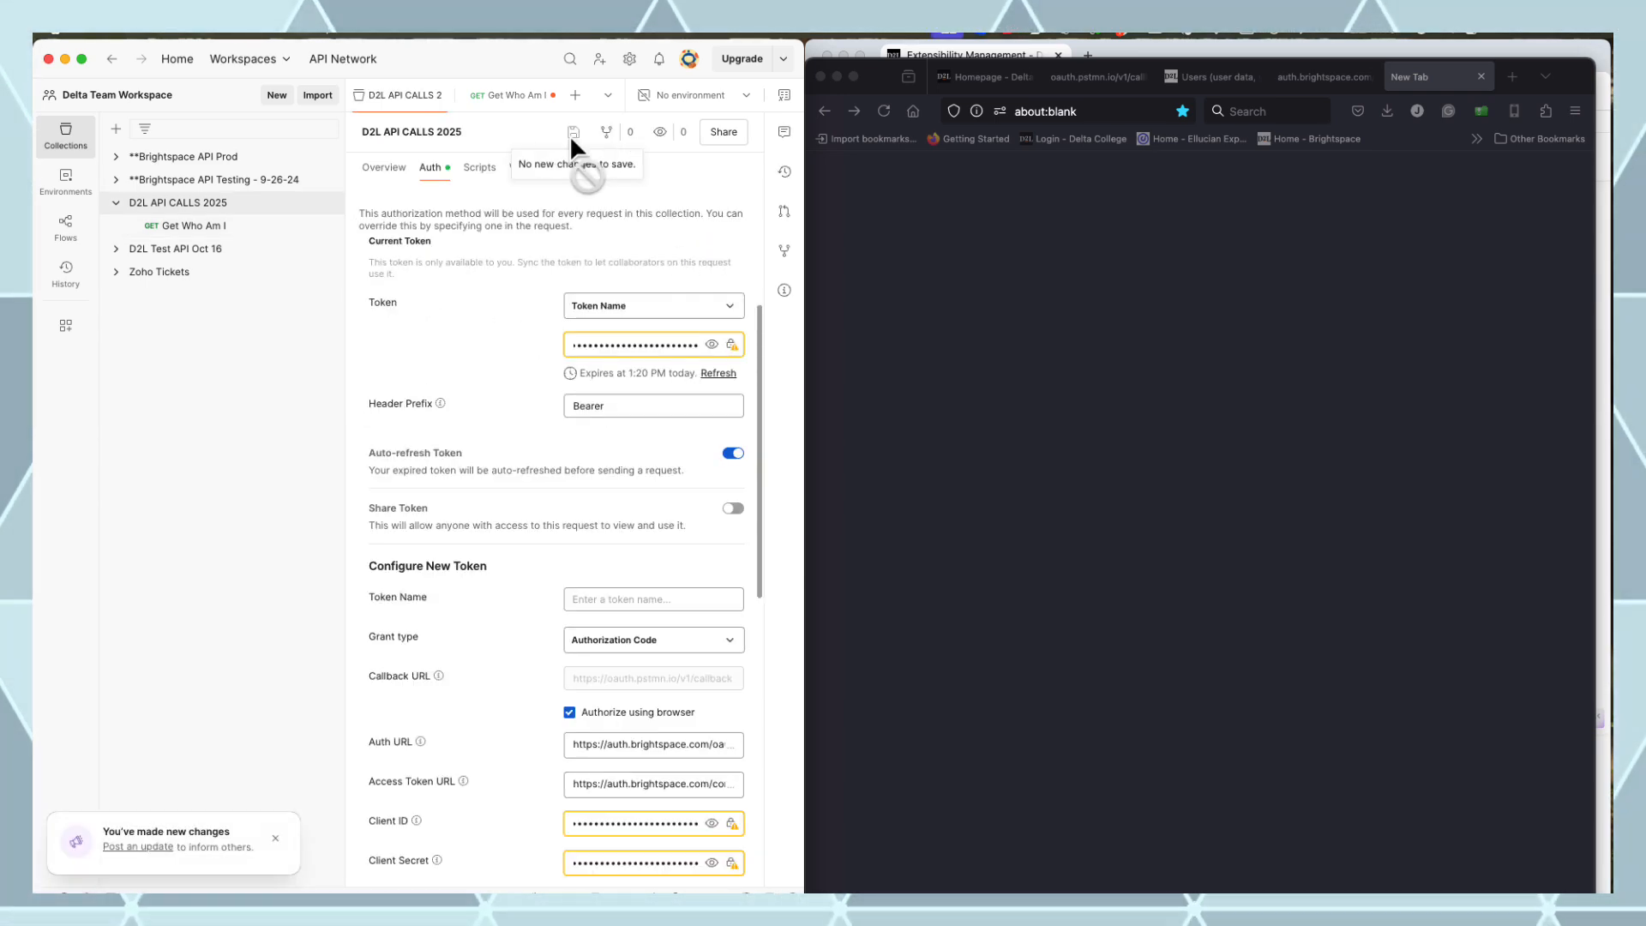
pyautogui.click(214, 227)
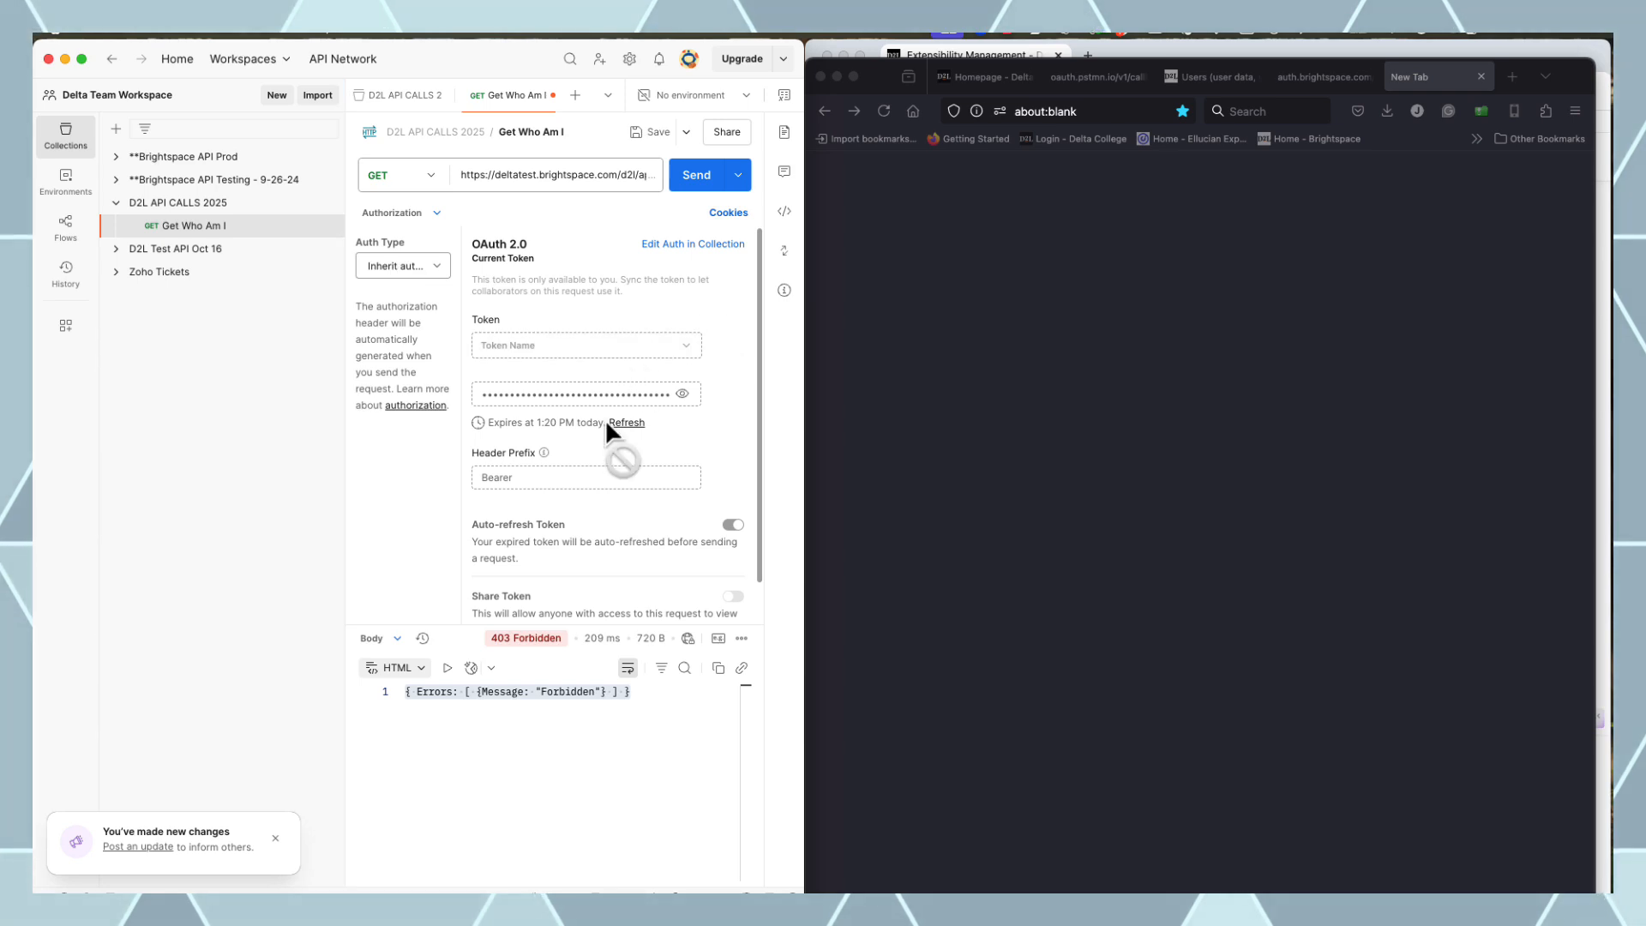
# Send Get Who Am I with the new token, getting 200 OK with the user's profile JSON
pyautogui.click(697, 185)
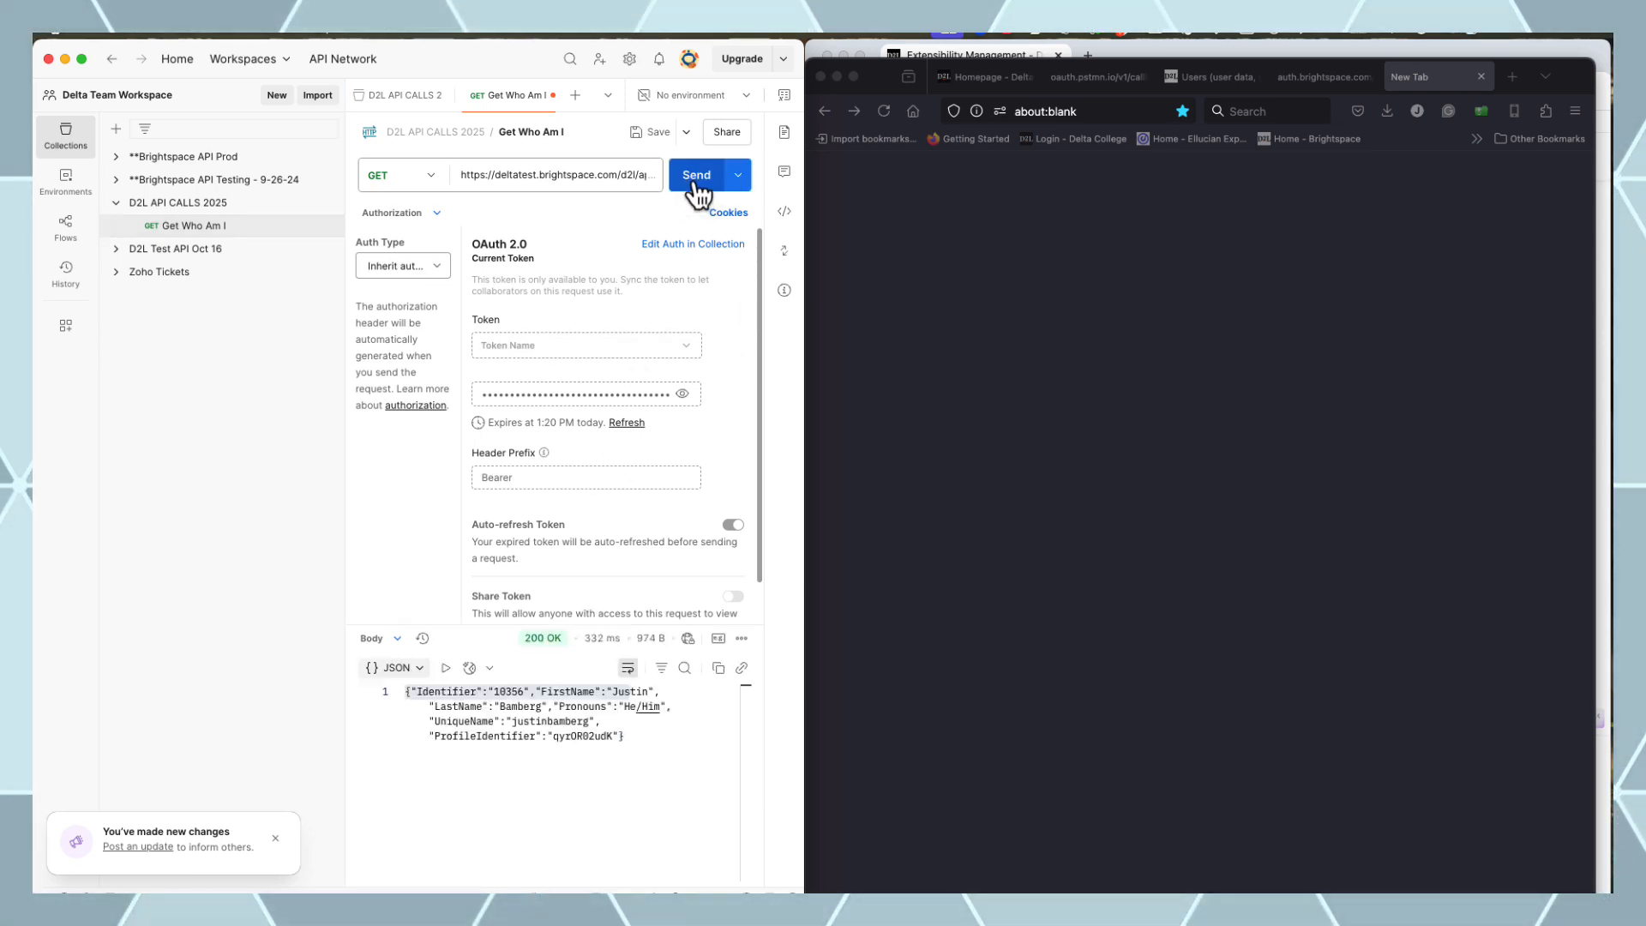
pyautogui.moveTo(621, 611); pyautogui.dragTo(610, 346)
pyautogui.click(420, 221)
pyautogui.click(394, 257)
pyautogui.click(701, 180)
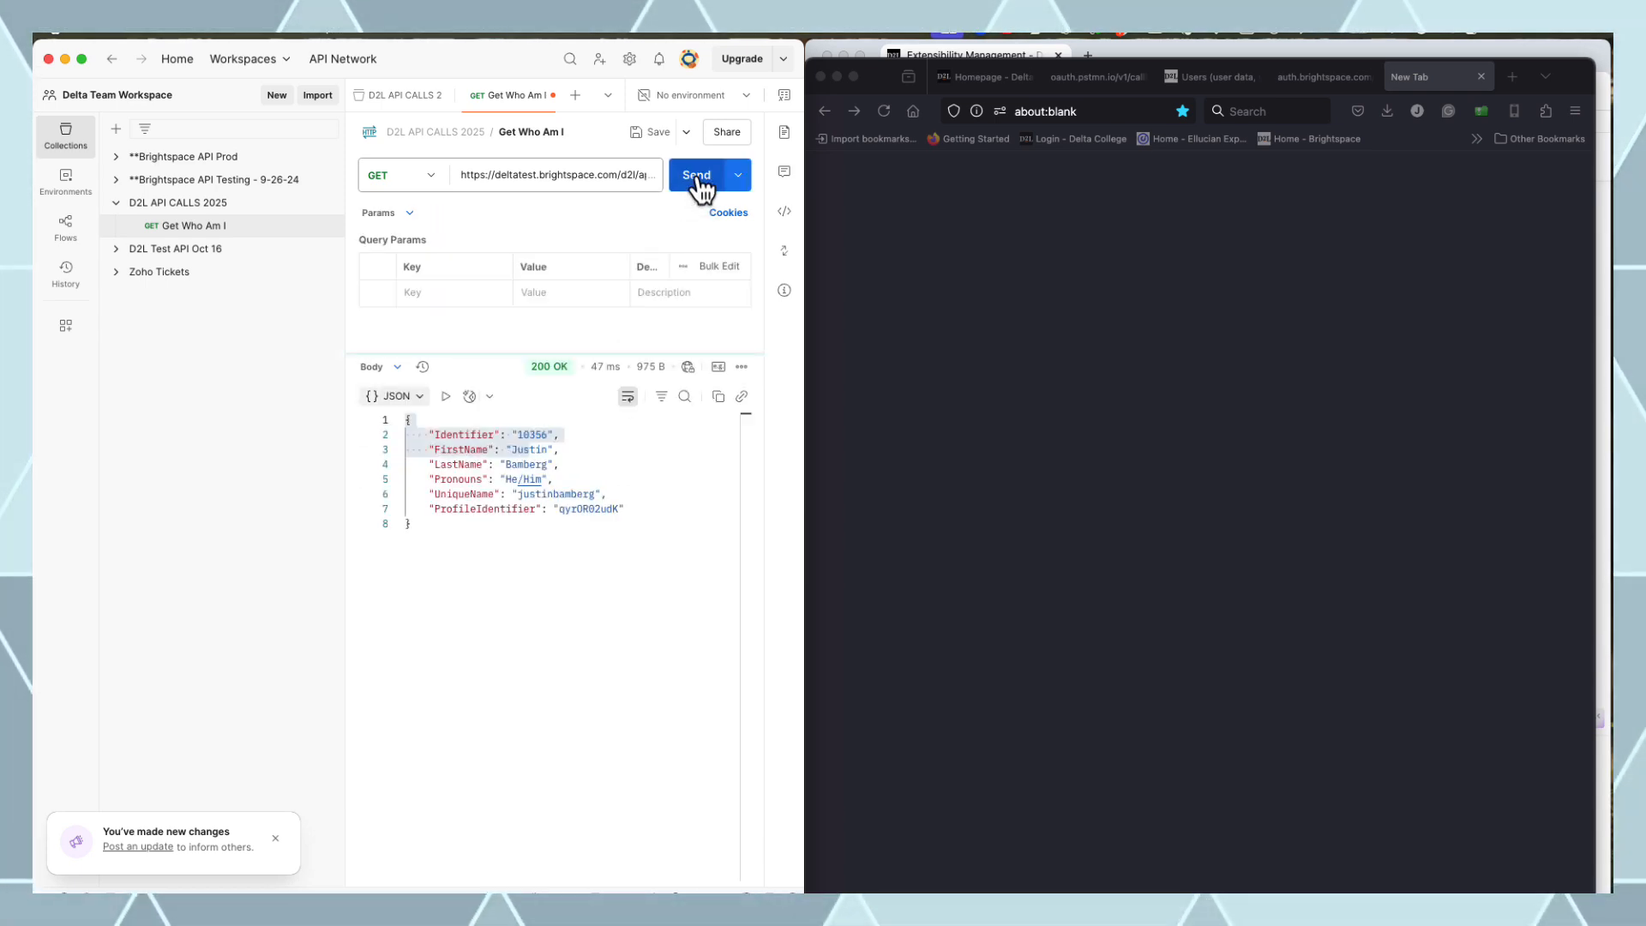
pyautogui.click(556, 168)
pyautogui.click(579, 668)
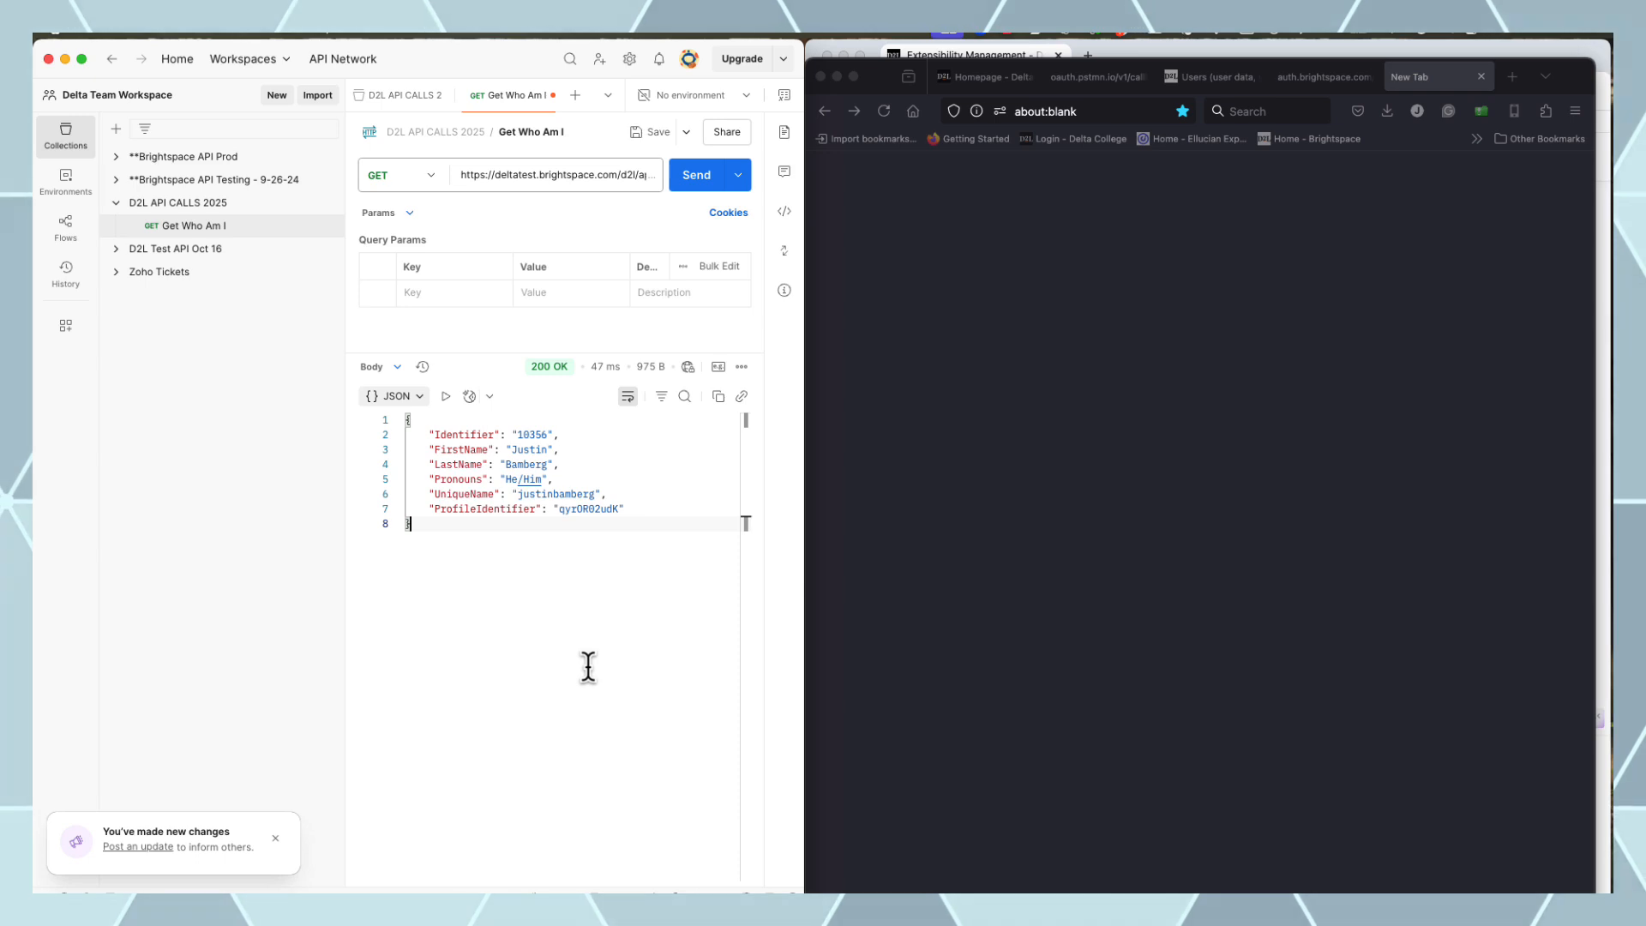
pyautogui.click(178, 204)
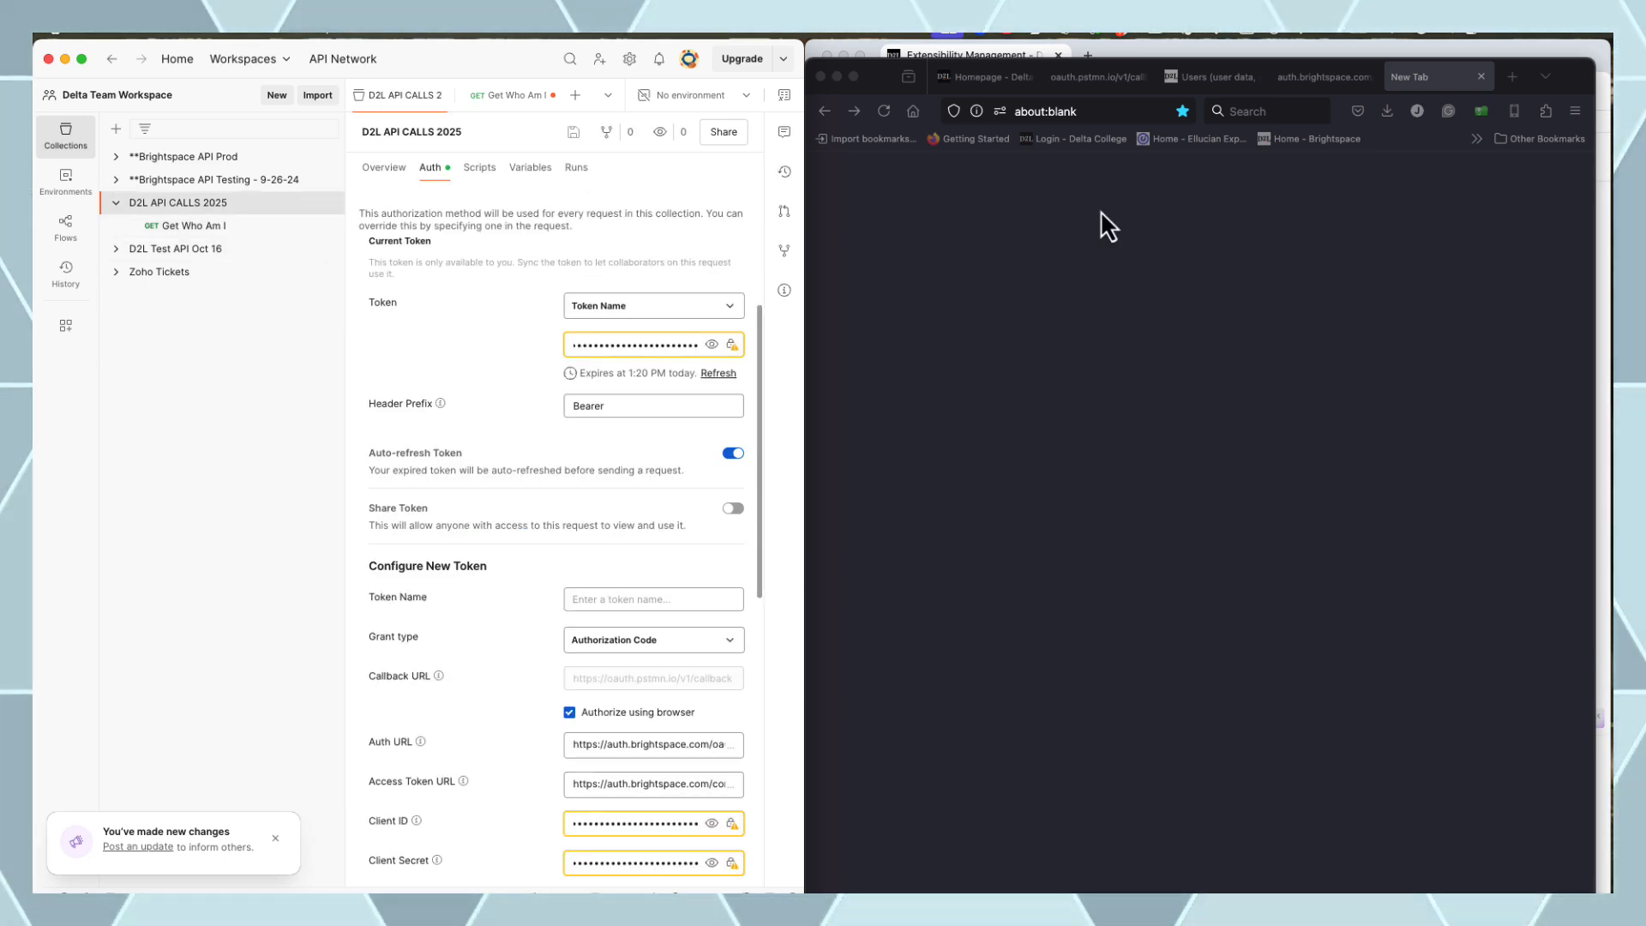
# Open the /d2l/api/versions/ route from the HTTP routing table and select its GET path
pyautogui.click(1204, 76)
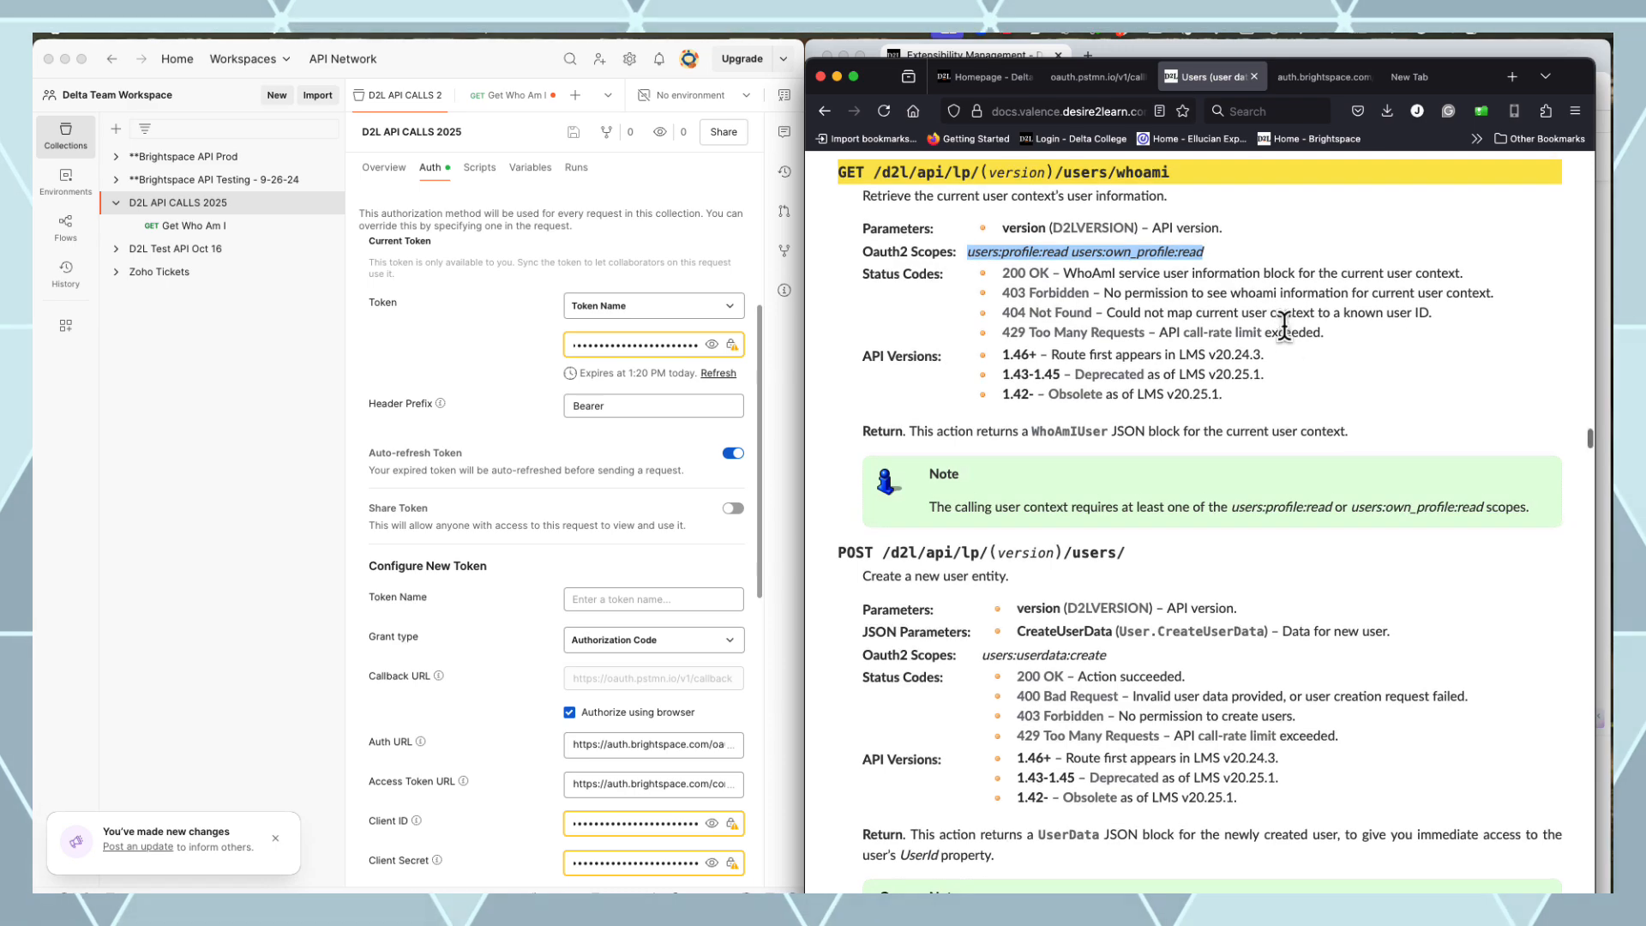
pyautogui.scroll(15, 1284, 326)
pyautogui.moveTo(1590, 405); pyautogui.dragTo(1584, 171)
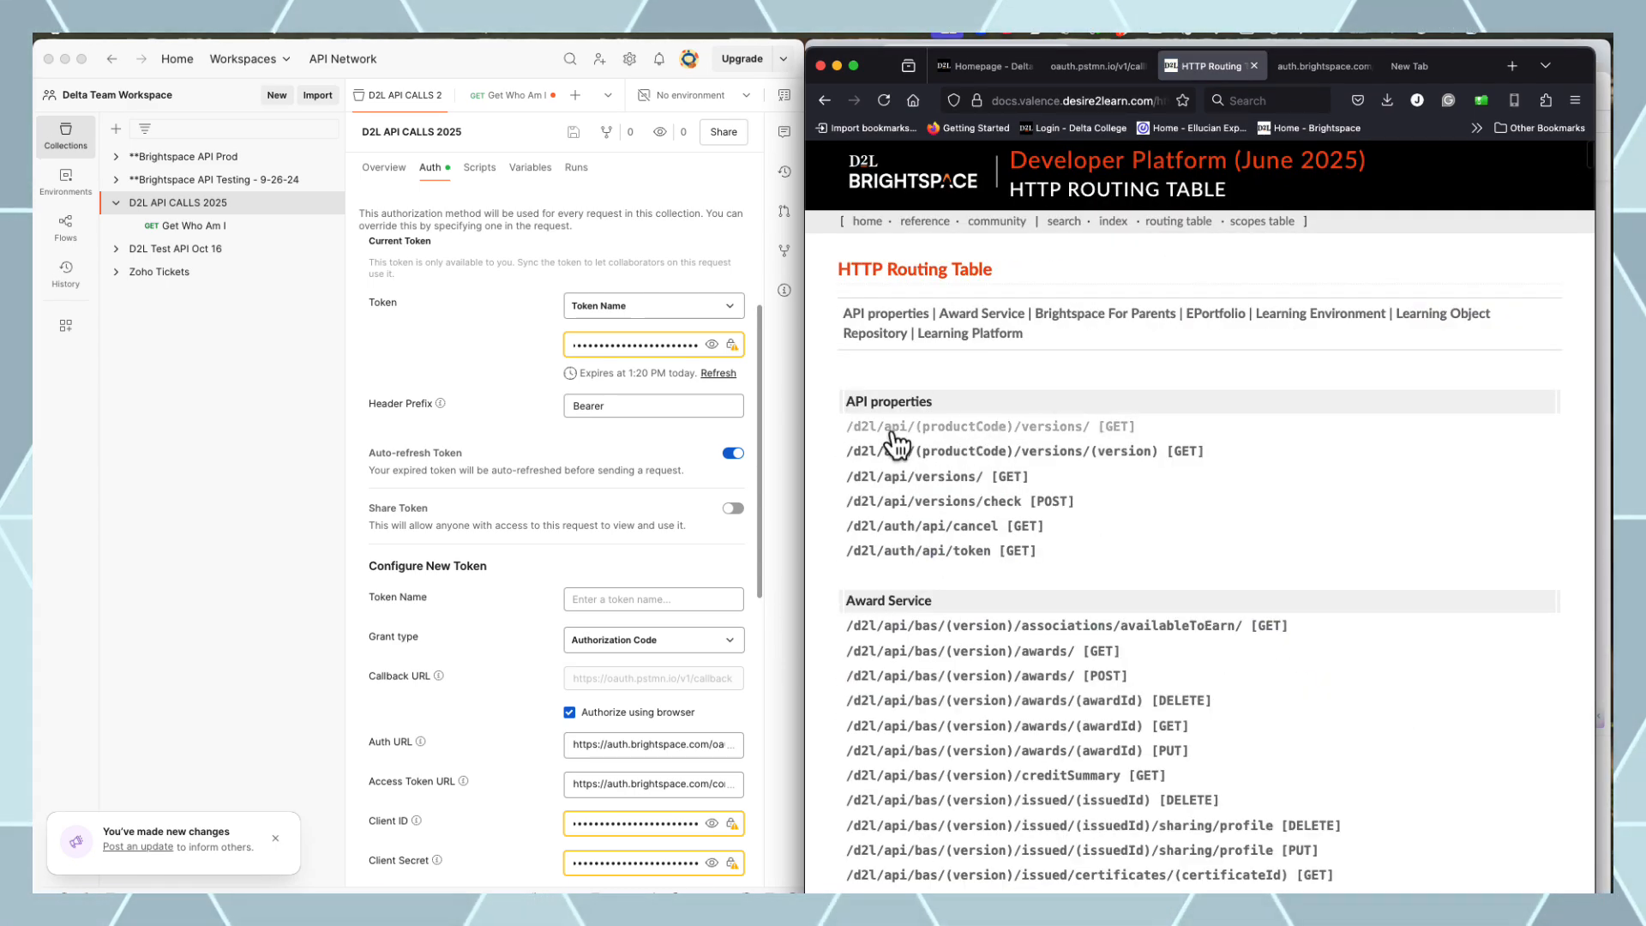
pyautogui.click(914, 486)
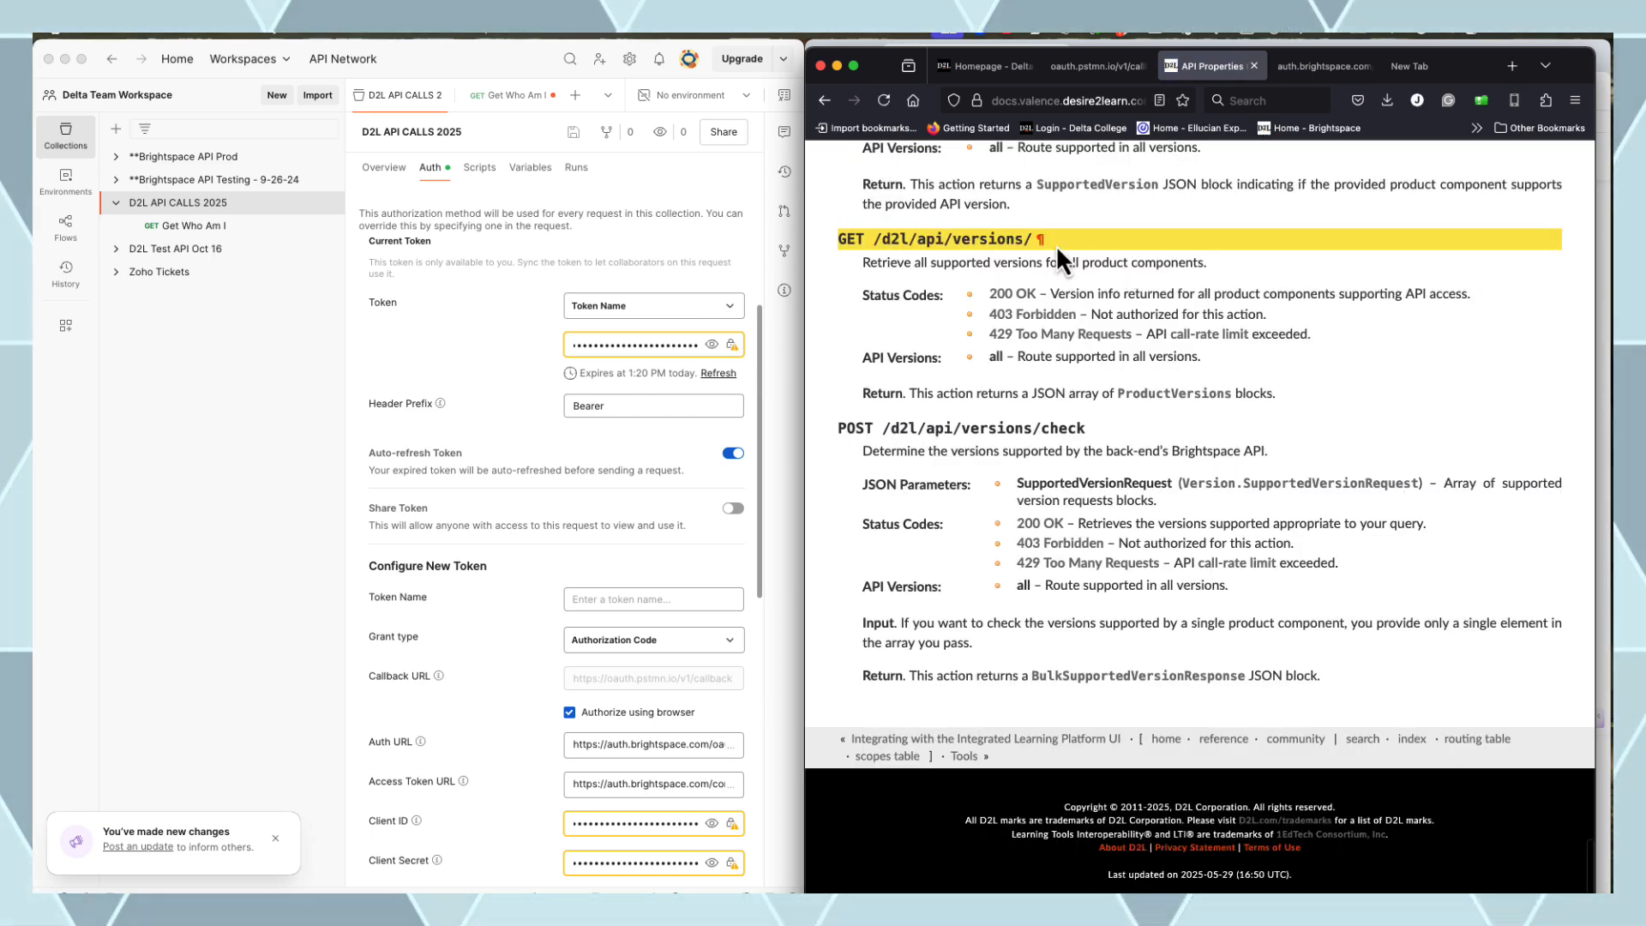
pyautogui.moveTo(1033, 239); pyautogui.dragTo(878, 243)
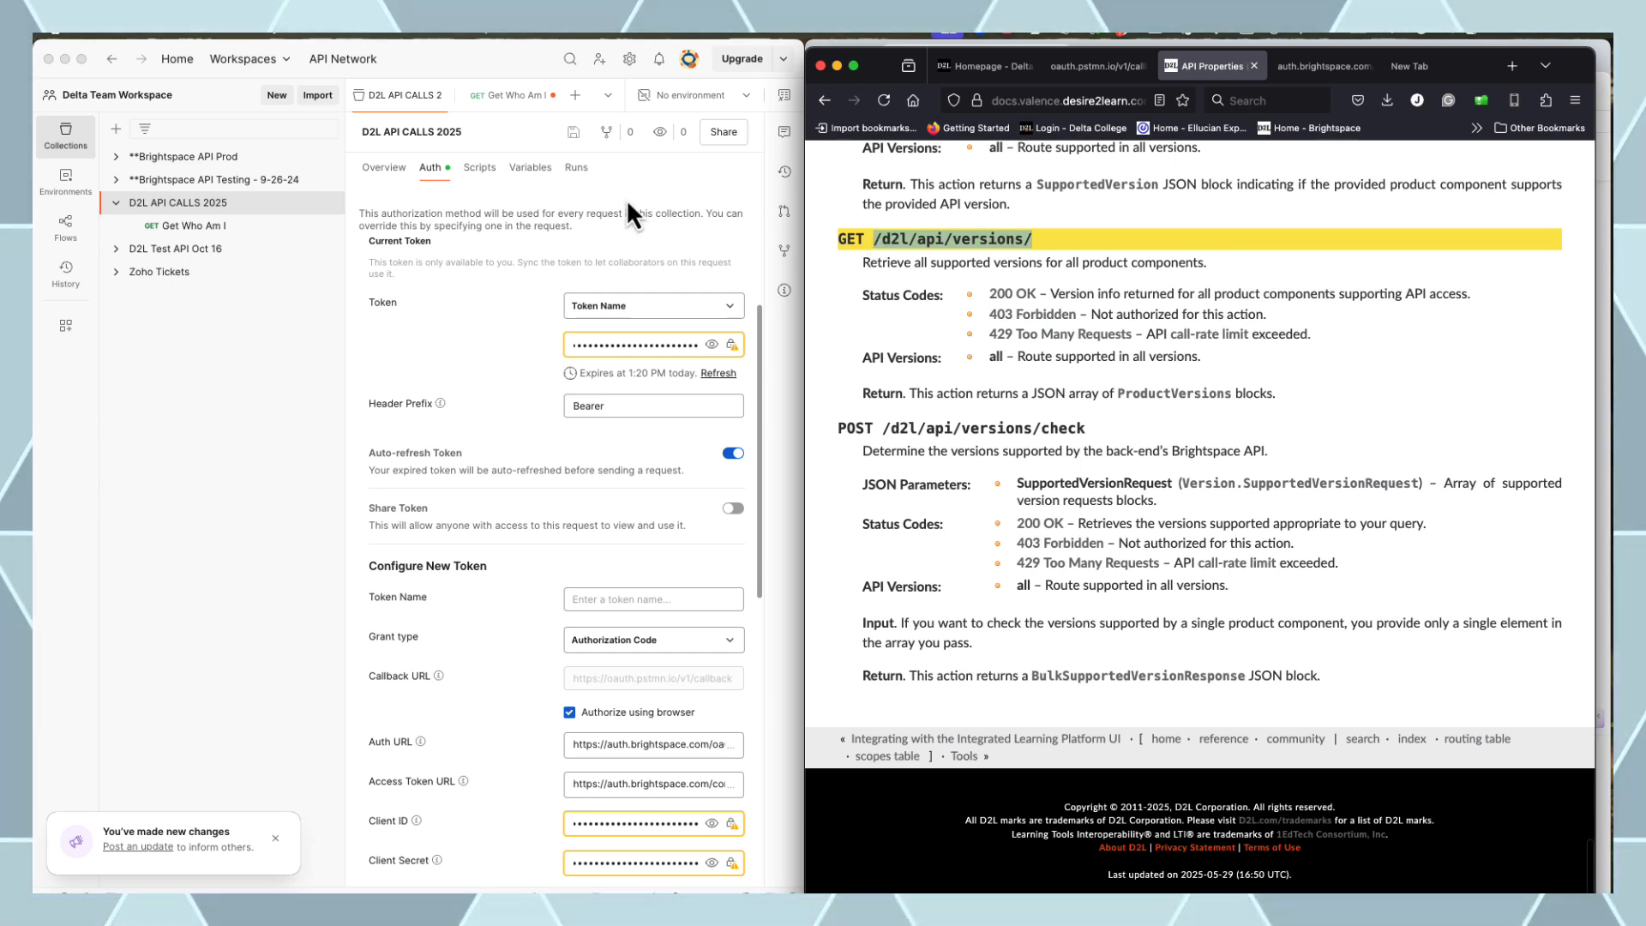
# Add a Versions request with the pasted versions endpoint URL, send it and review the response
pyautogui.click(328, 202)
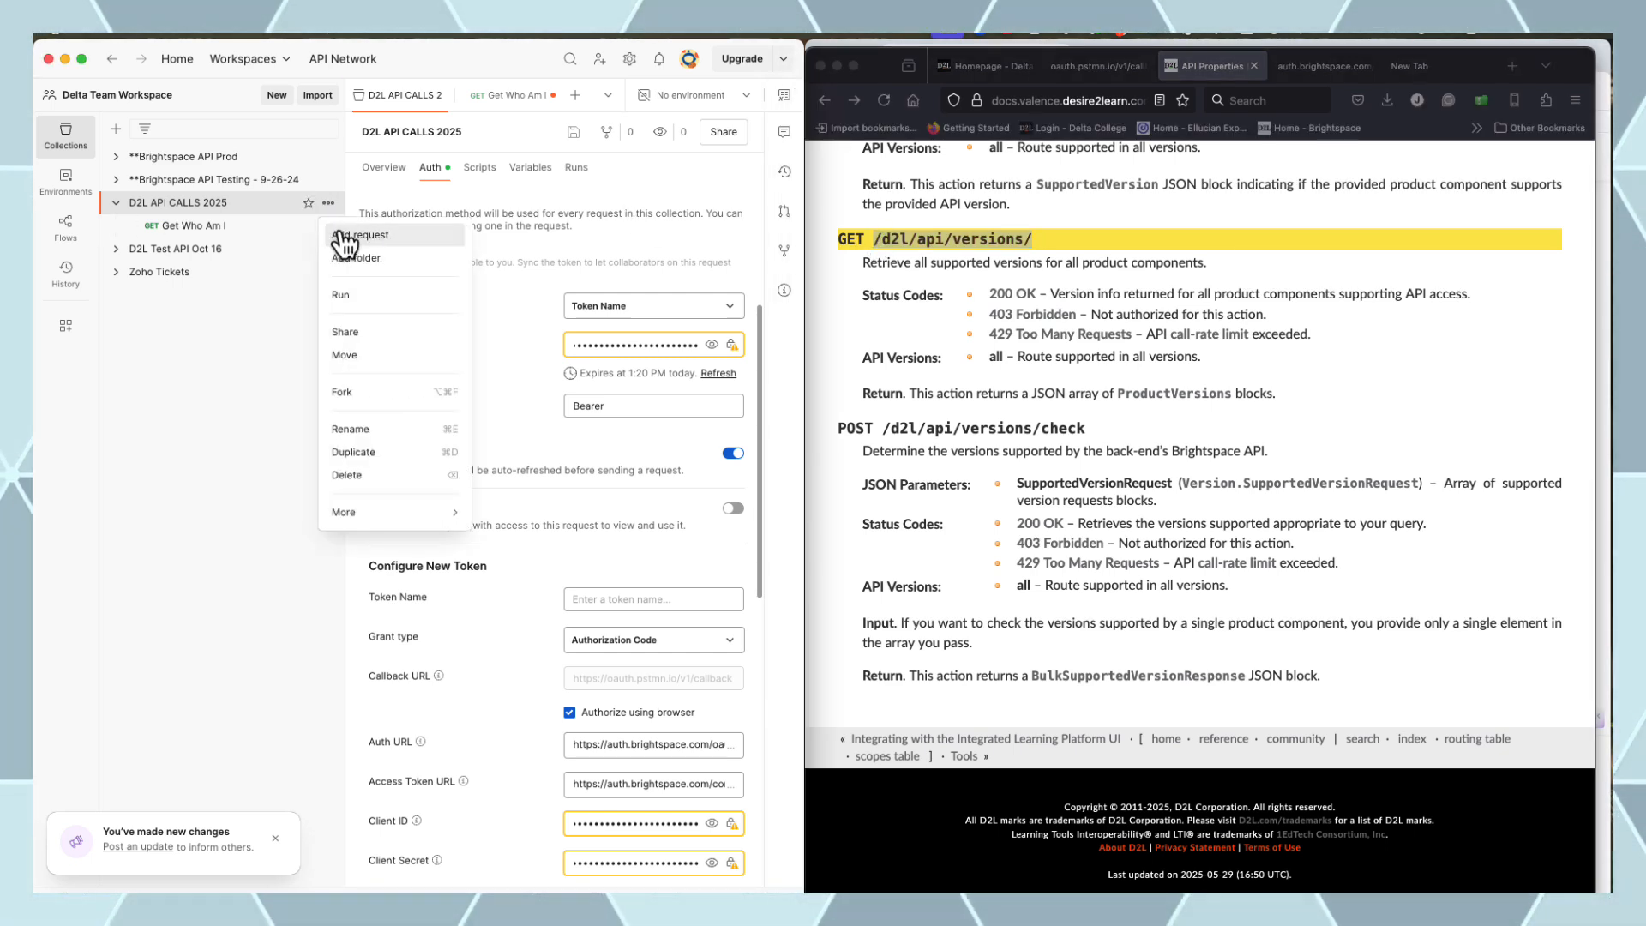
pyautogui.click(343, 235)
pyautogui.write('V')
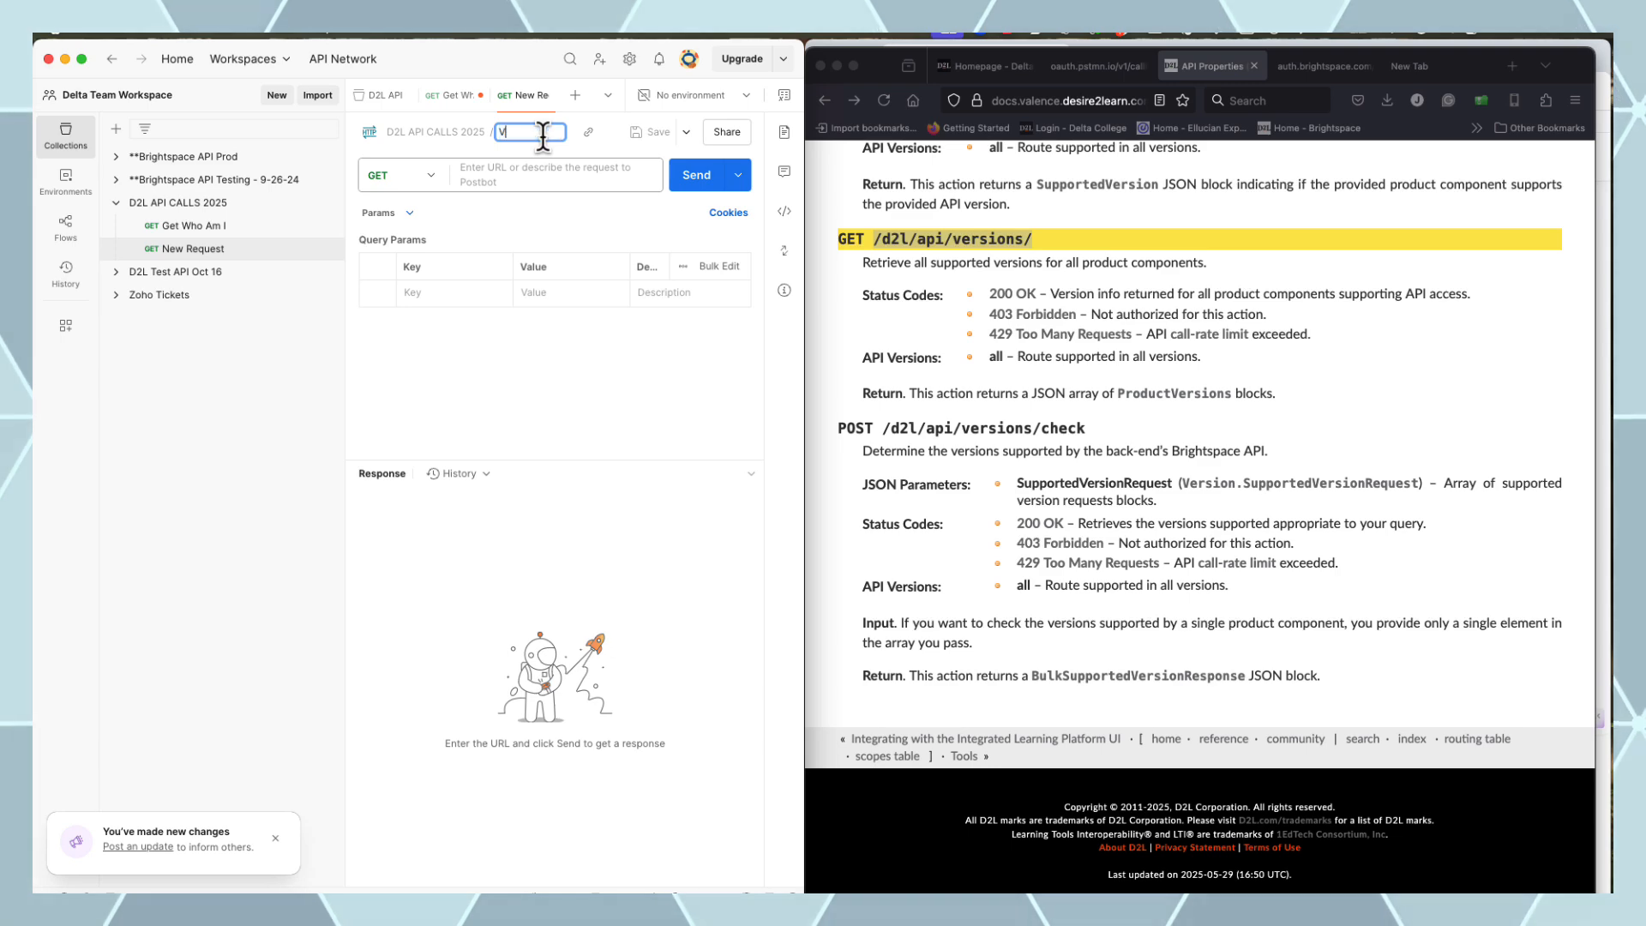
pyautogui.write('ersions')
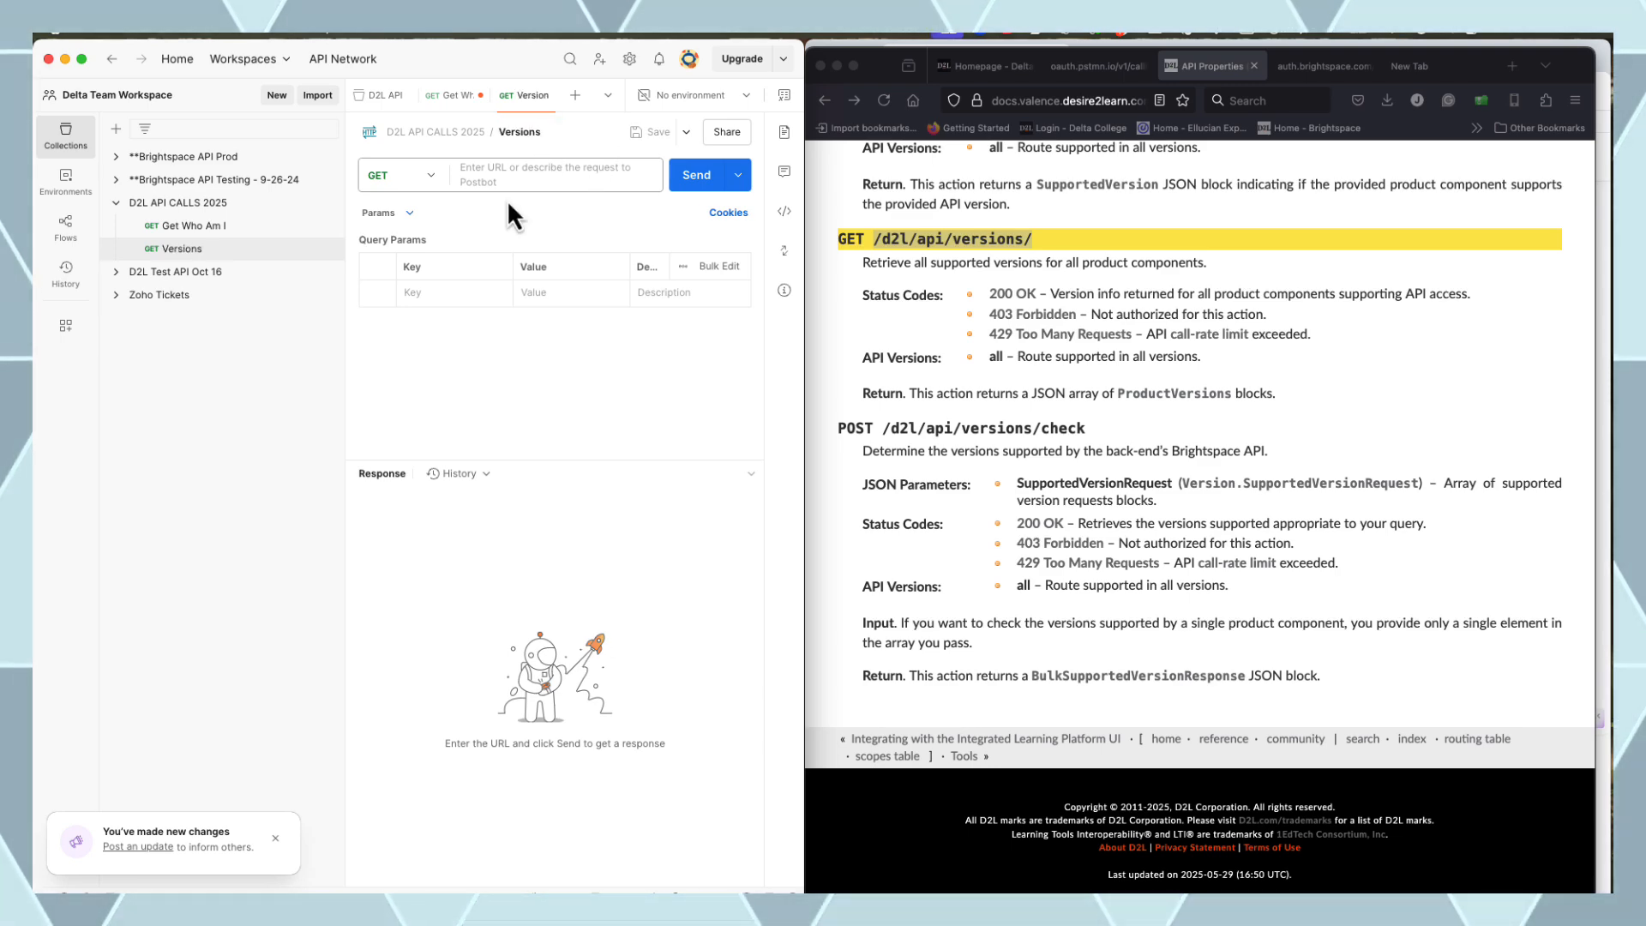
pyautogui.click(484, 174)
pyautogui.write('https://deltatest.brightspace.com//d2l/api/versions/')
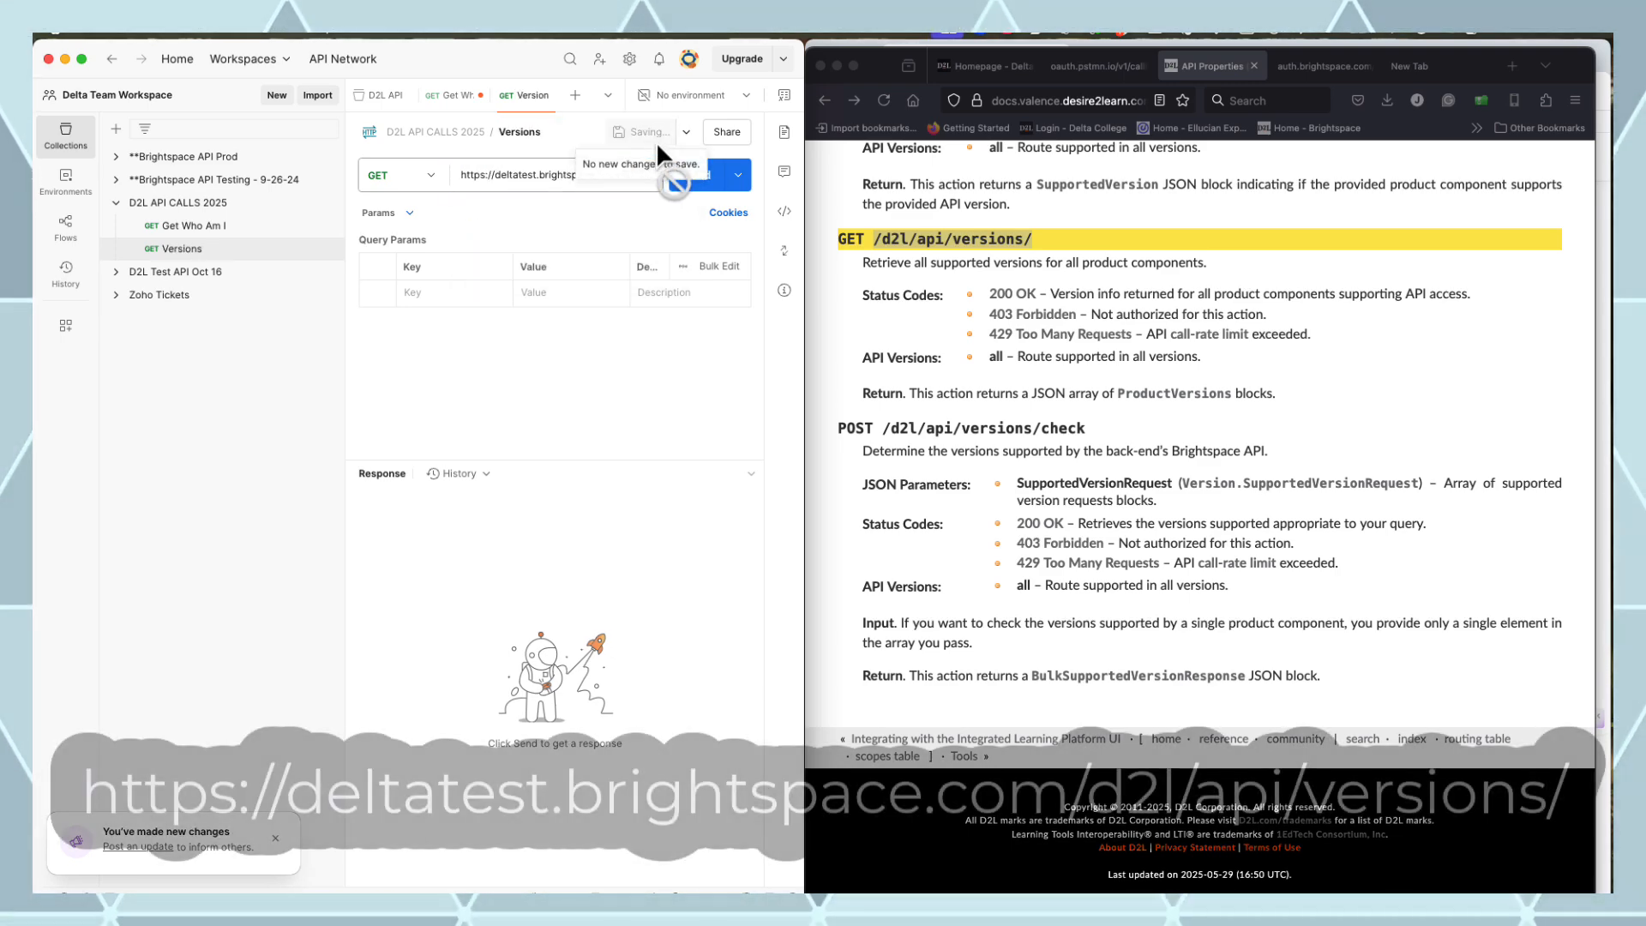
pyautogui.click(698, 180)
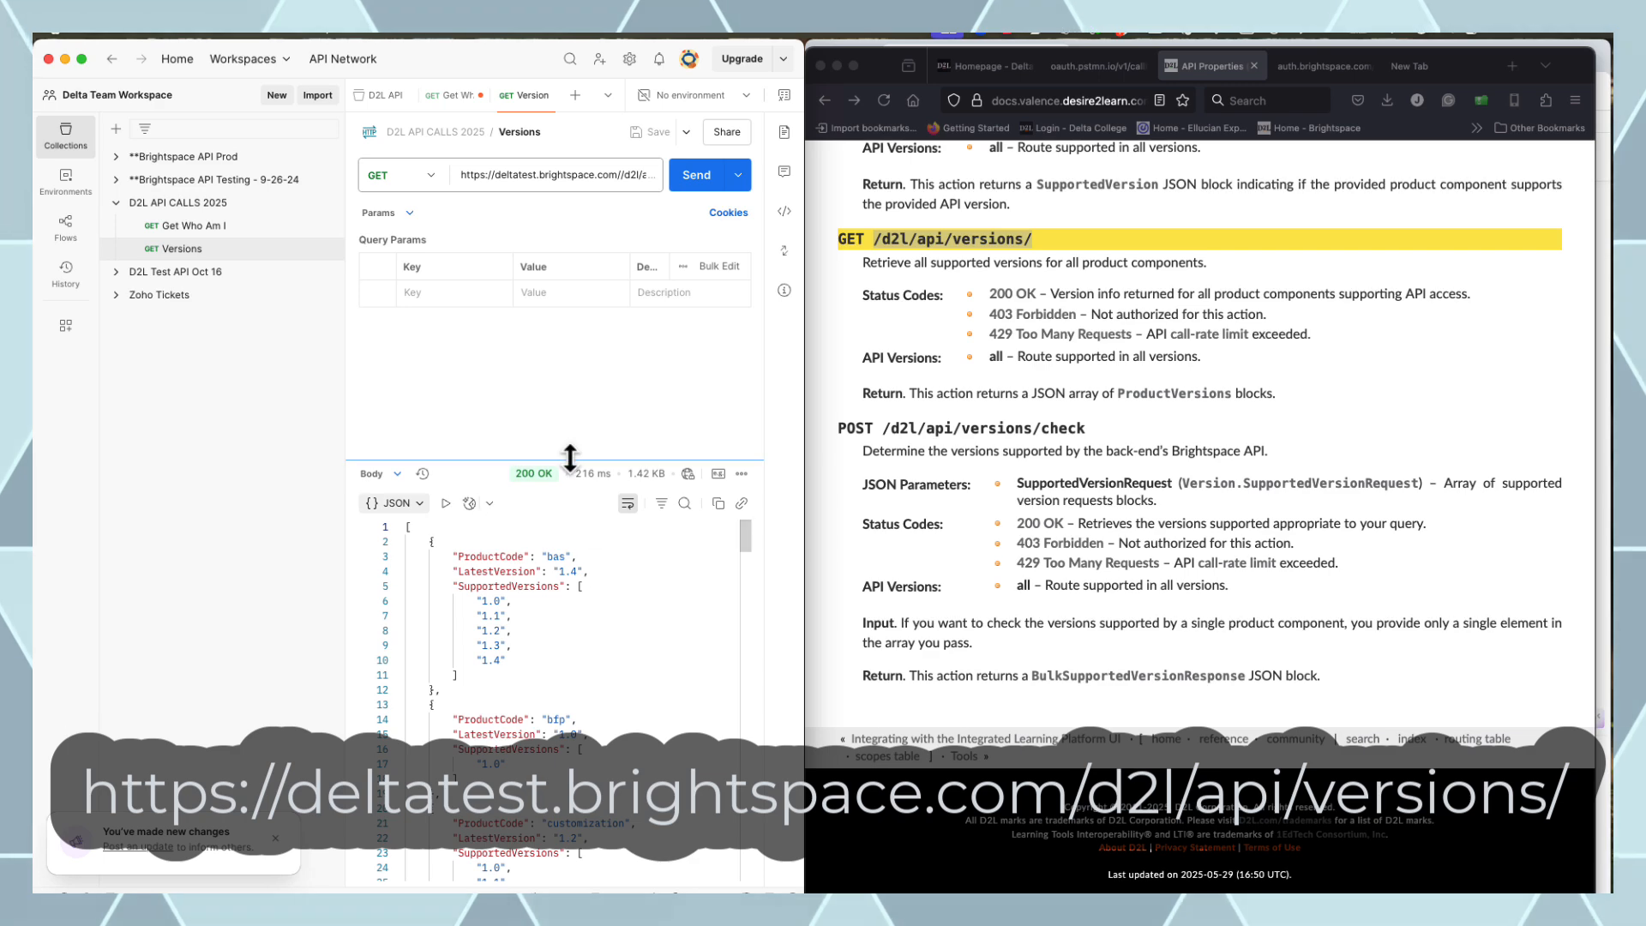
pyautogui.moveTo(570, 460); pyautogui.dragTo(585, 330)
pyautogui.scroll(-10, 595, 480)
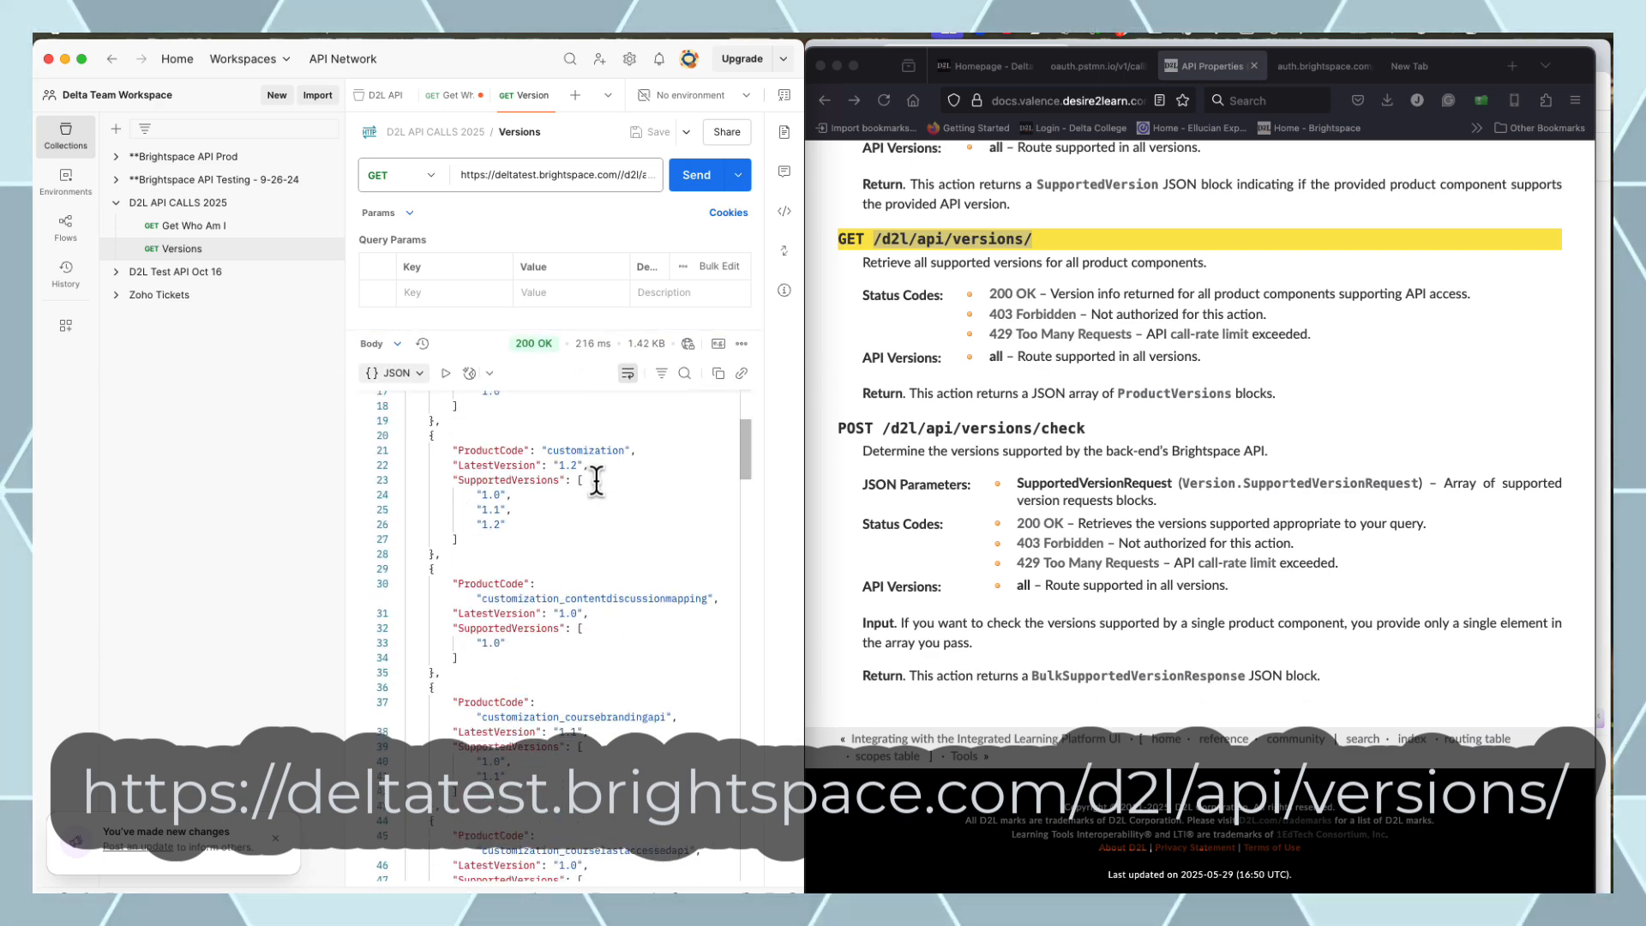
pyautogui.scroll(-7, 596, 480)
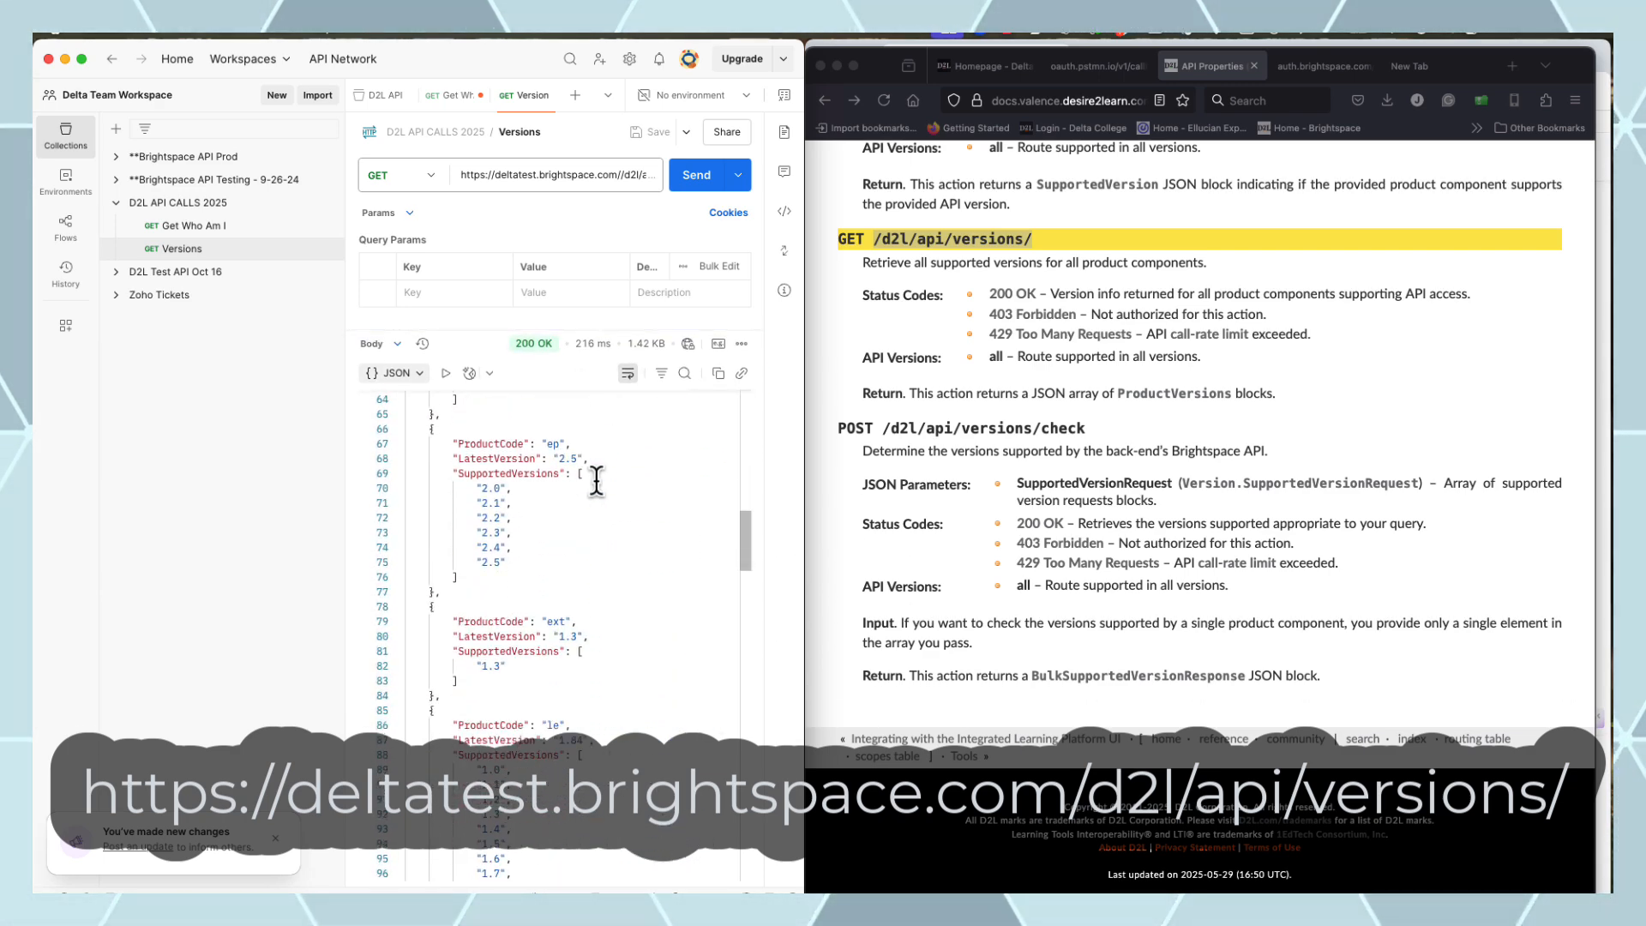
pyautogui.scroll(-5, 596, 480)
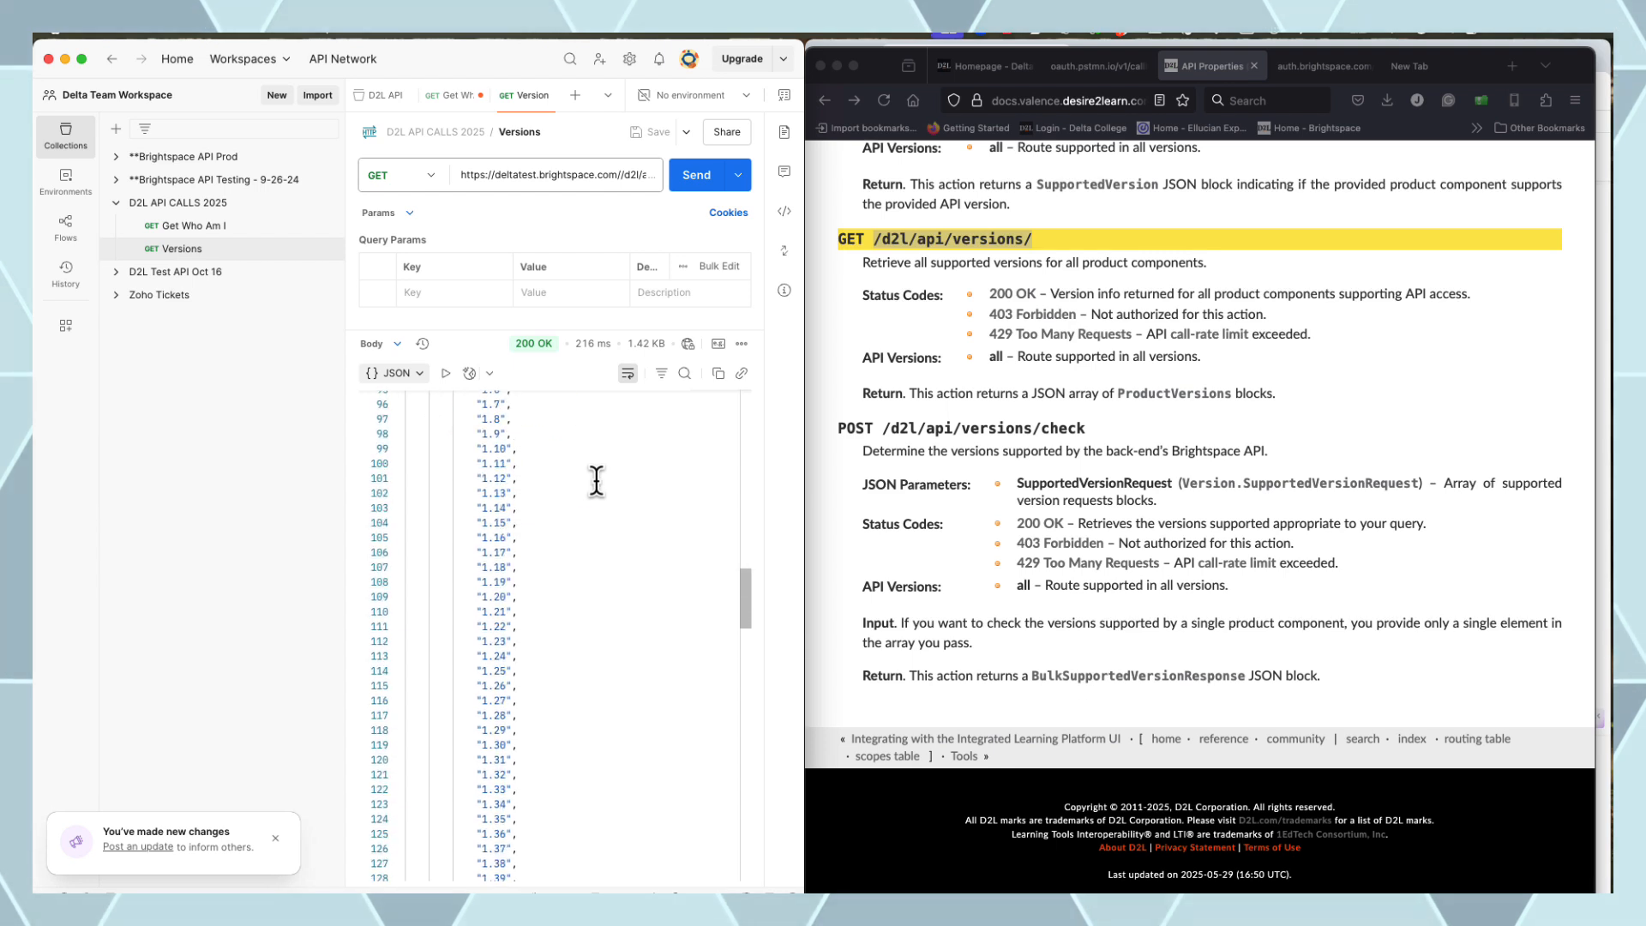
pyautogui.scroll(2, 622, 489)
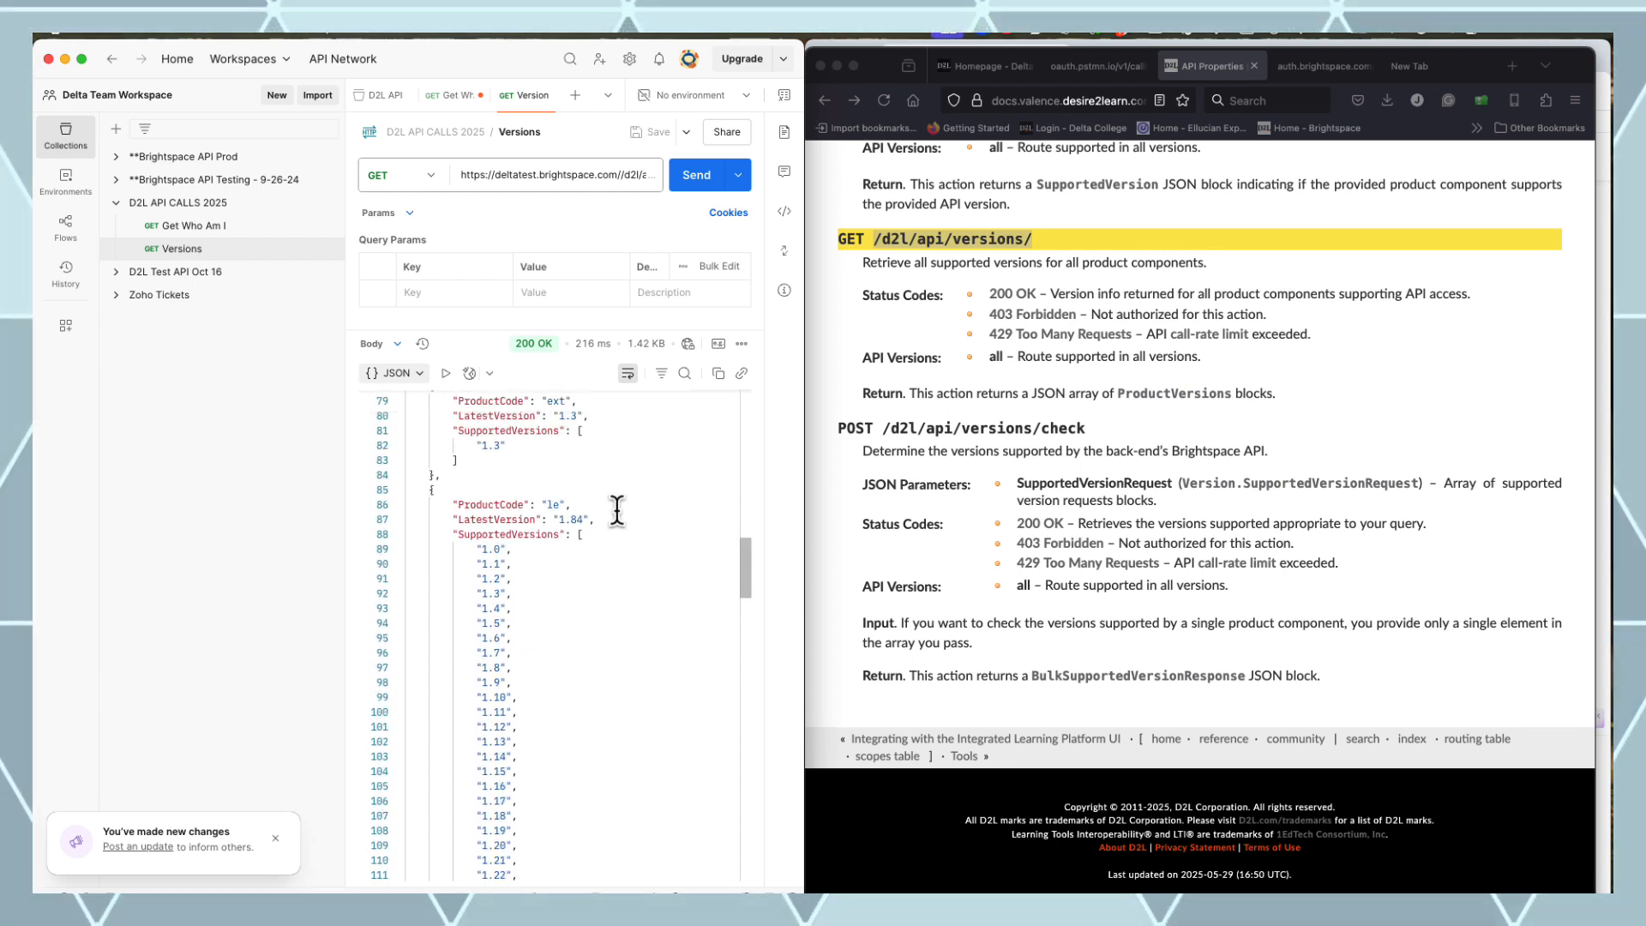
pyautogui.moveTo(583, 539); pyautogui.dragTo(423, 508)
# Change the Get Who Am I URL version to lp's latest, 1.51, and resend it
pyautogui.click(197, 227)
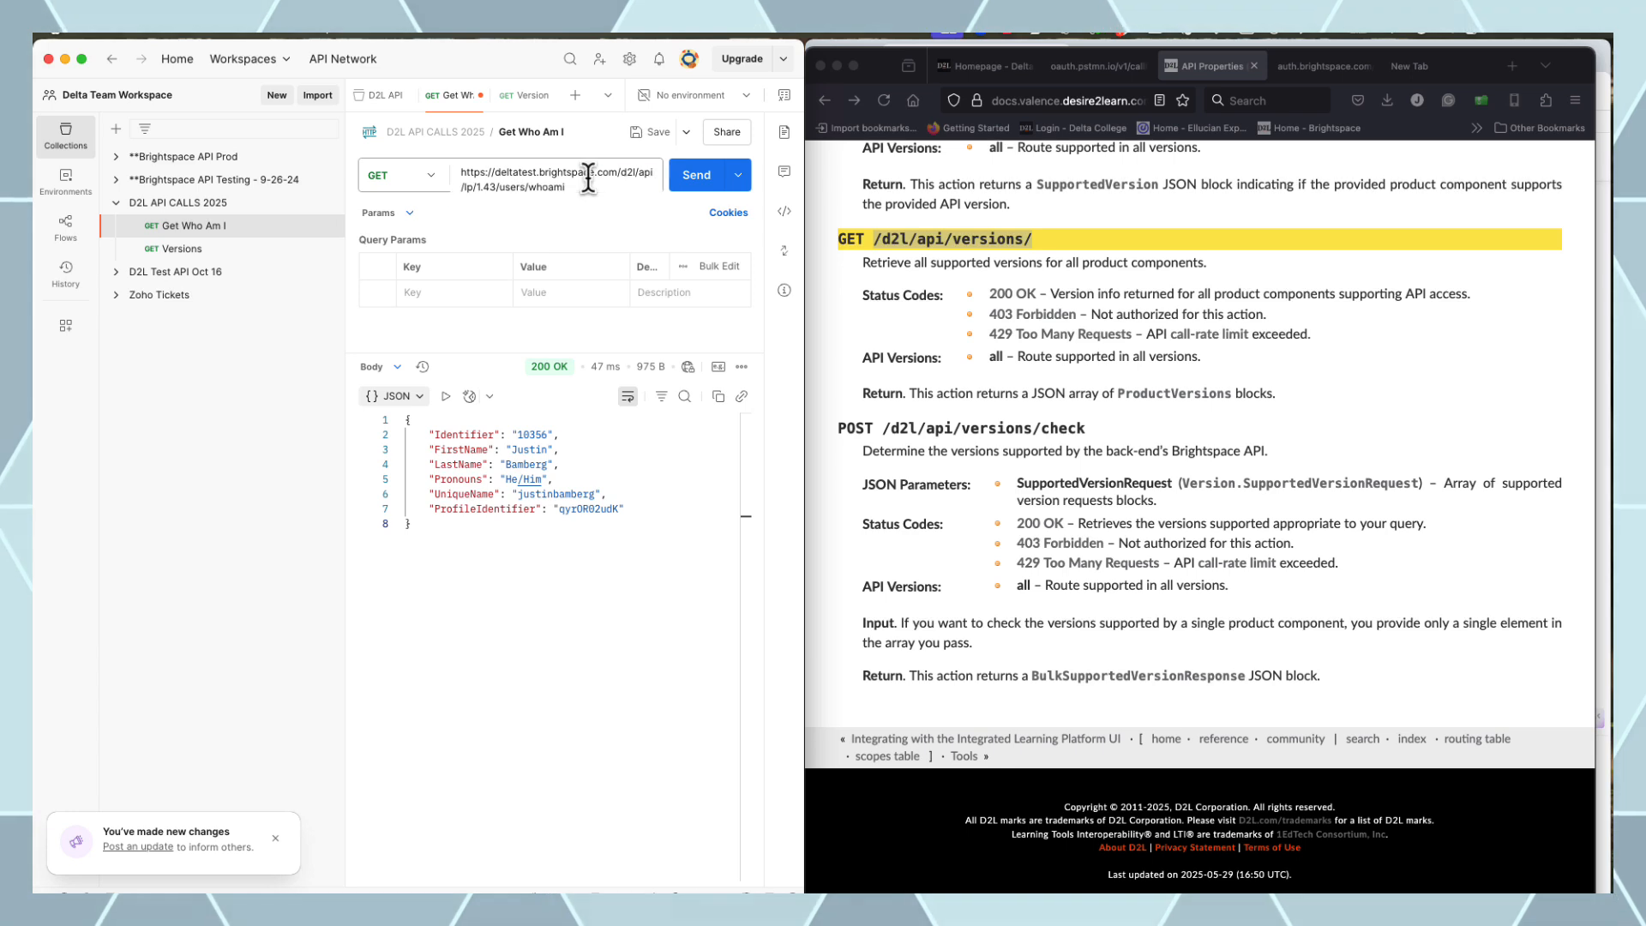
pyautogui.click(644, 180)
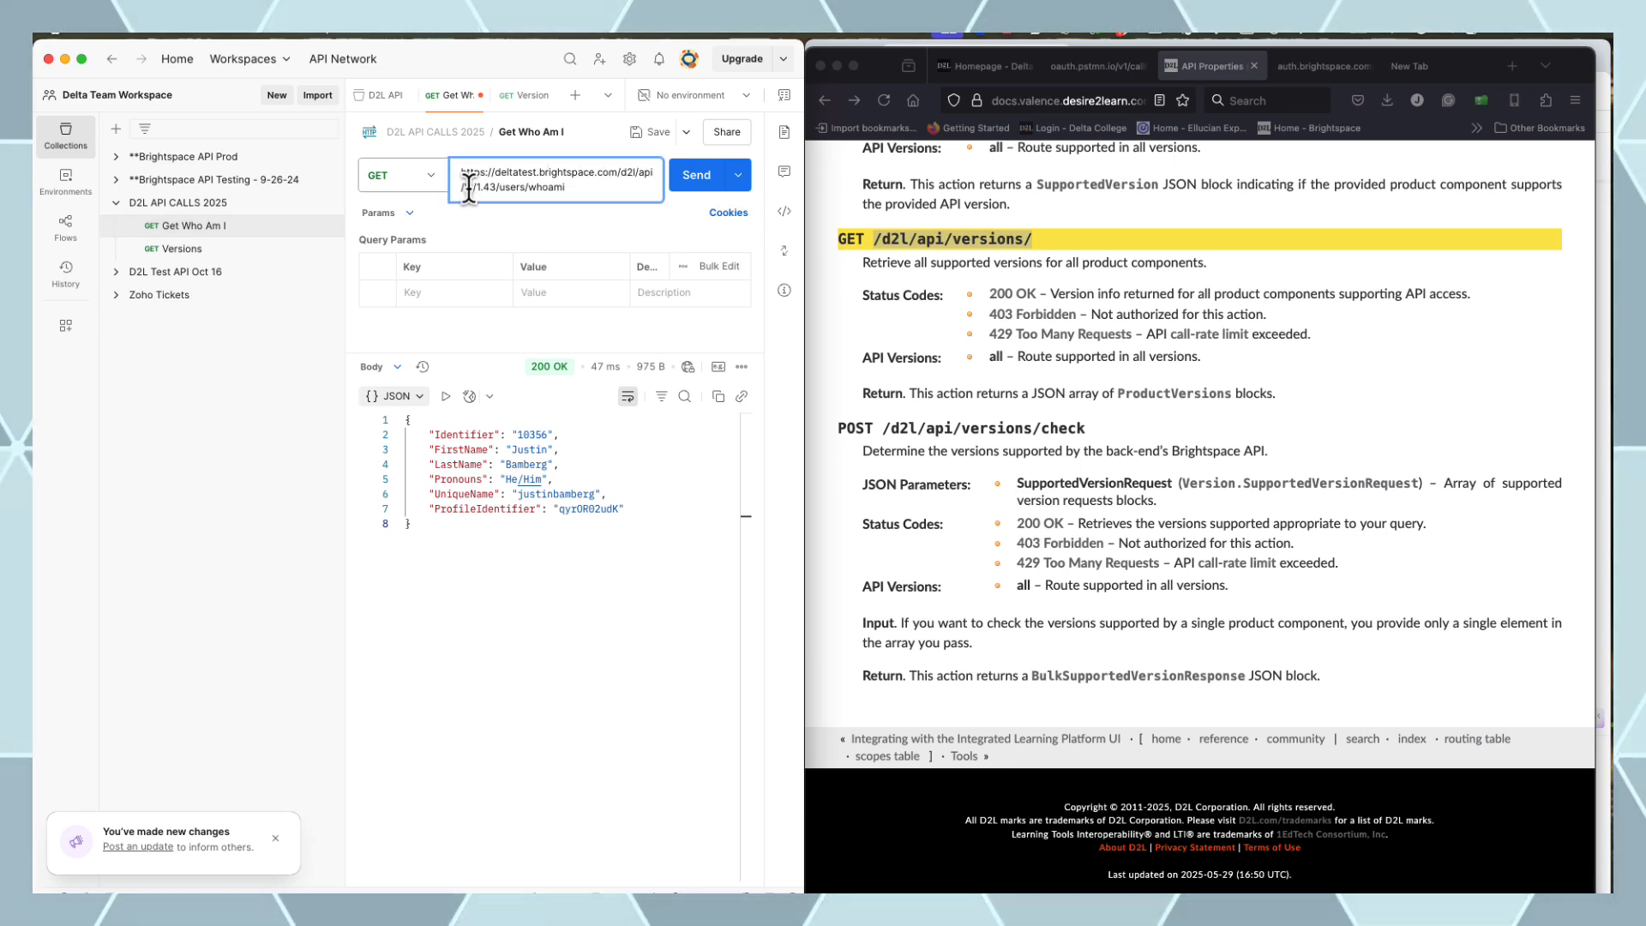
pyautogui.click(182, 249)
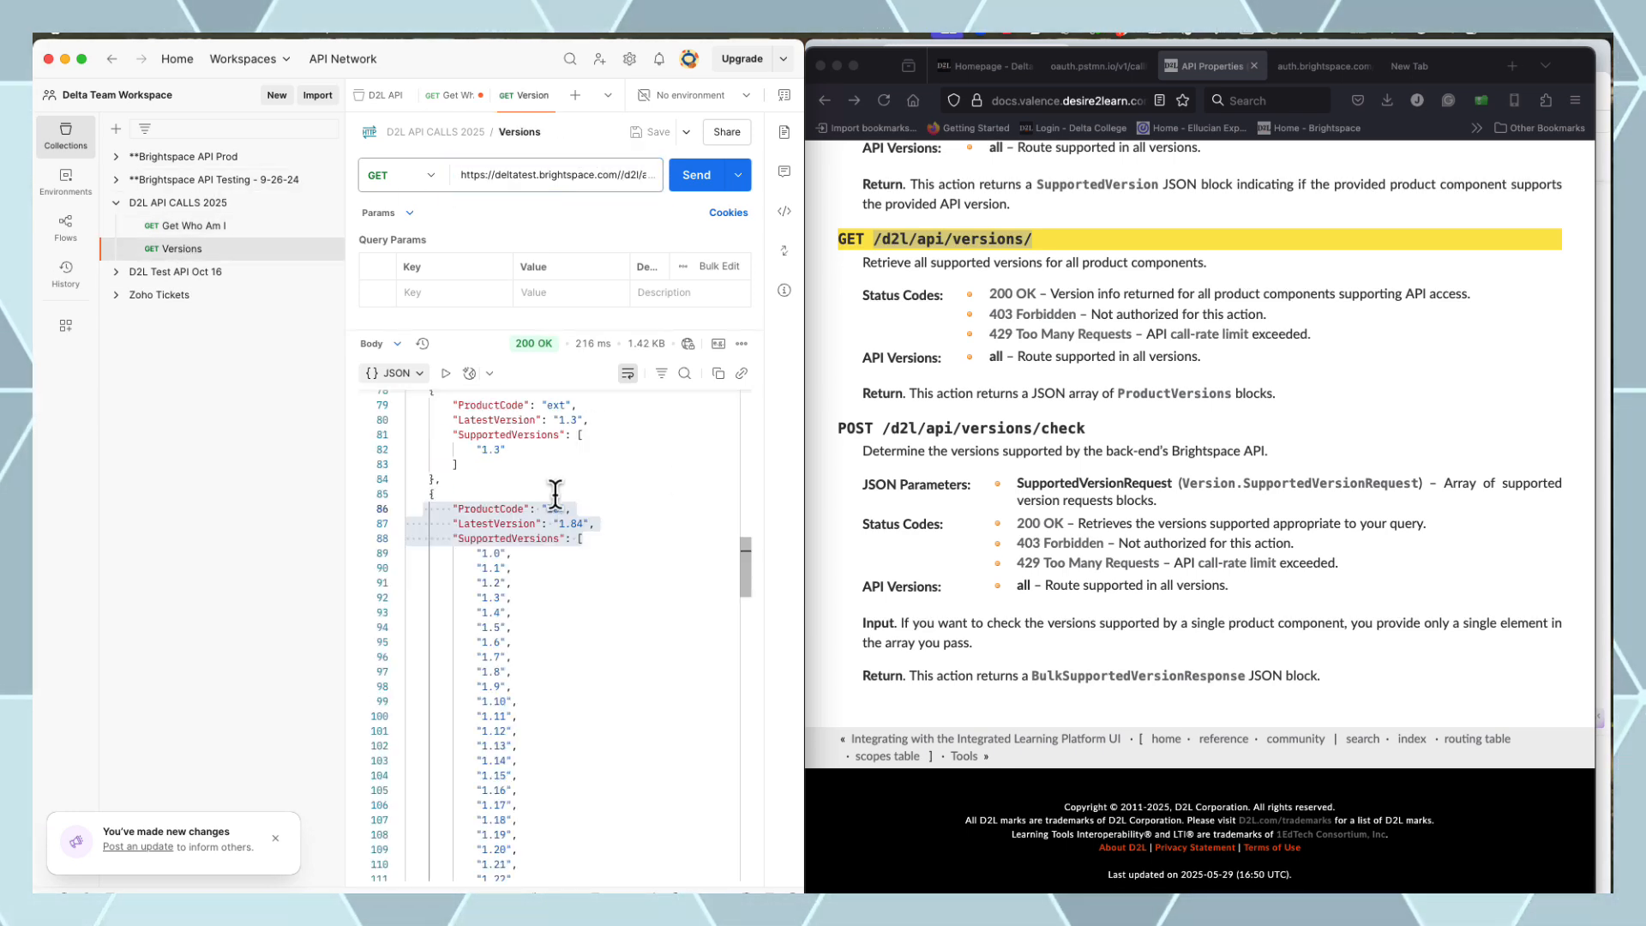
pyautogui.scroll(-15, 607, 495)
pyautogui.scroll(-10, 607, 494)
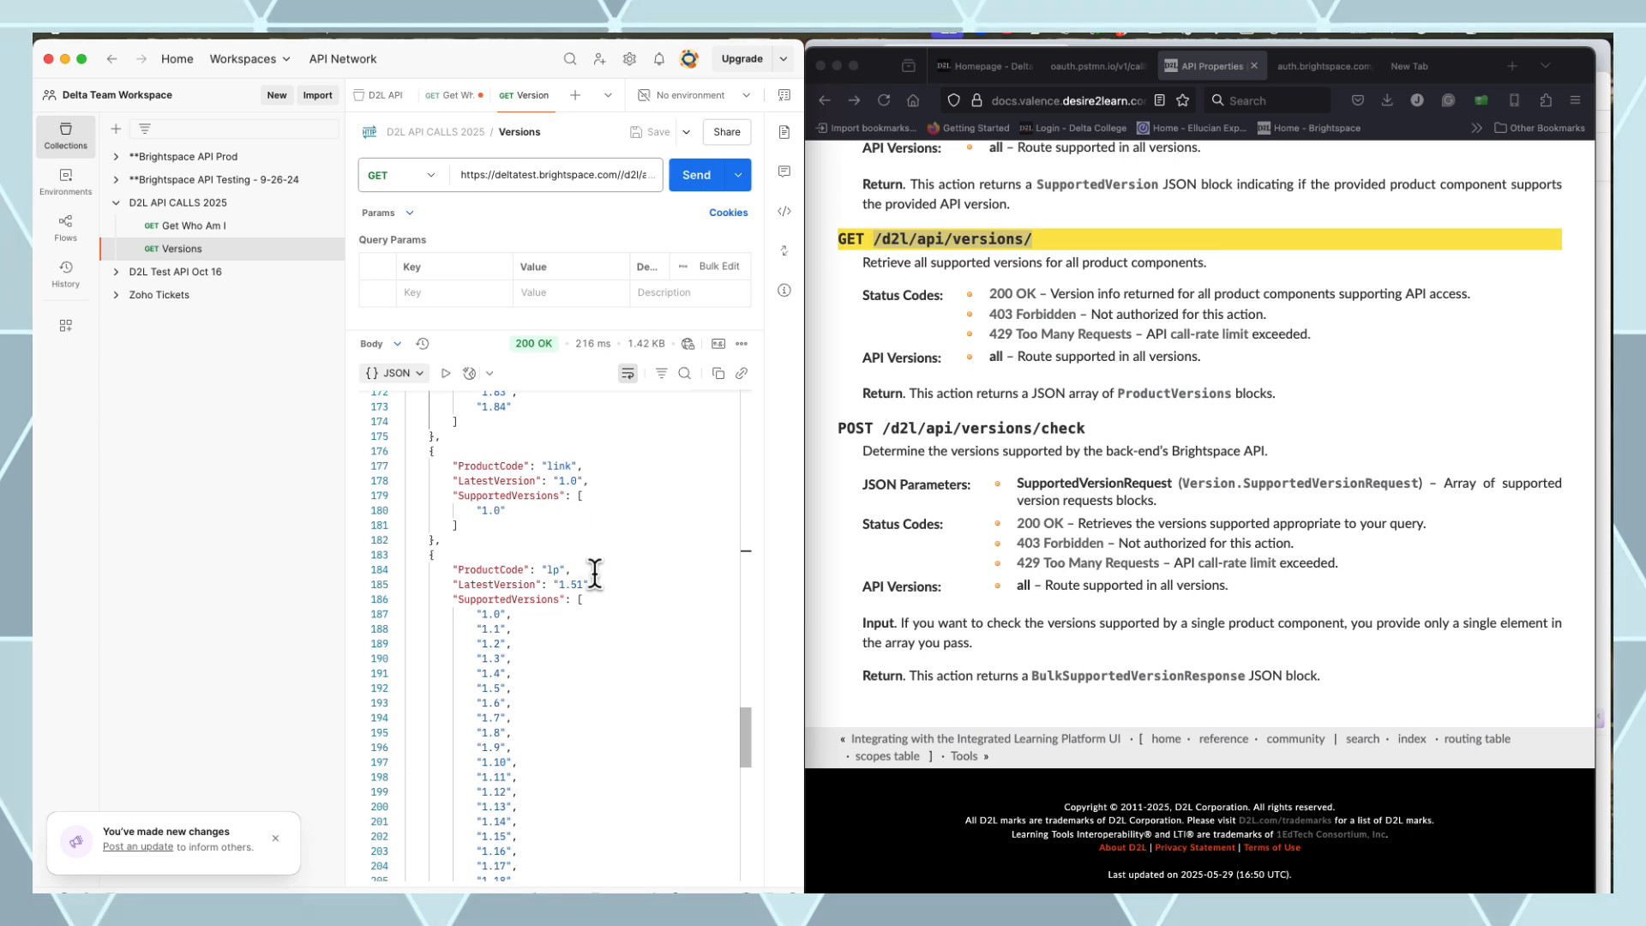
pyautogui.doubleClick(552, 573)
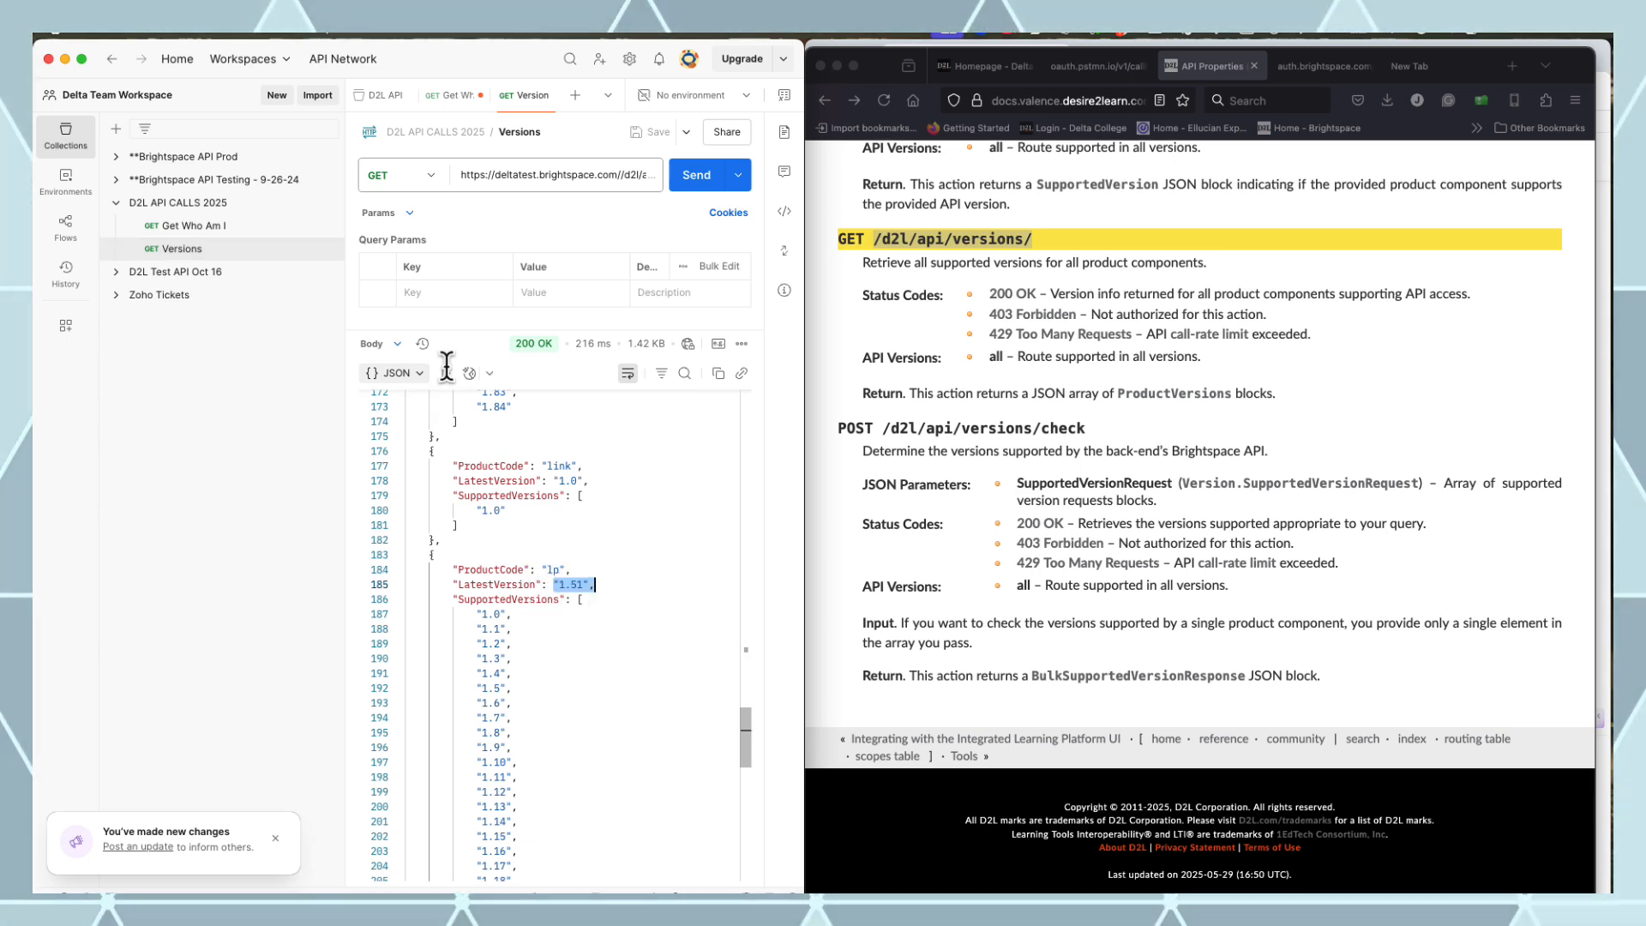
pyautogui.click(190, 226)
pyautogui.click(538, 174)
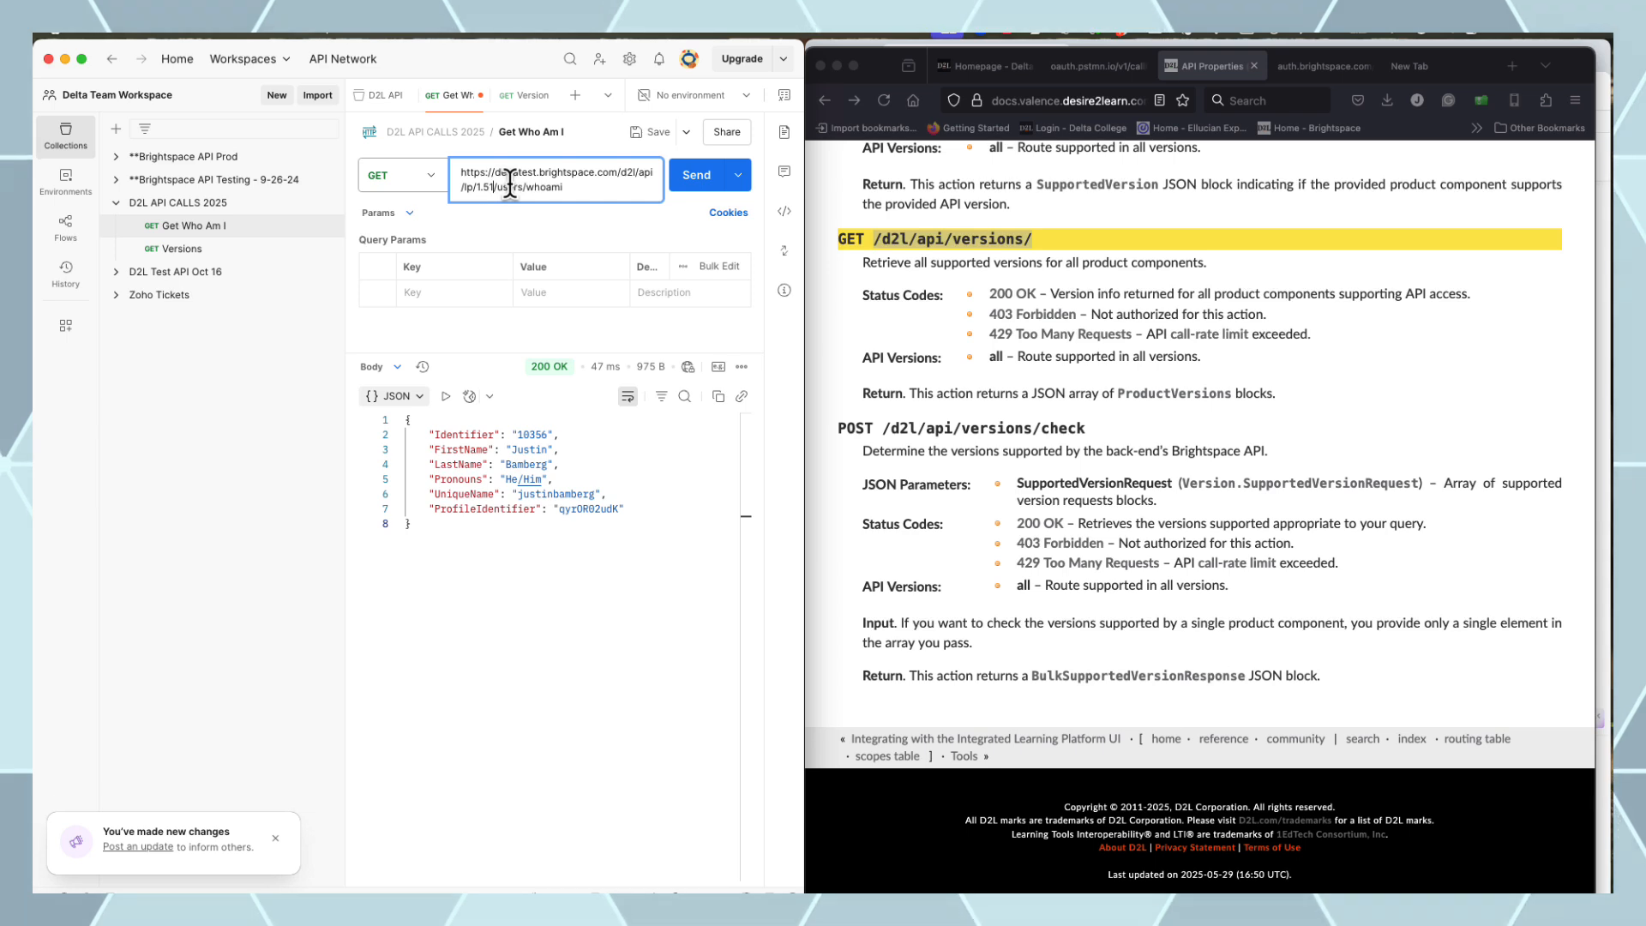
pyautogui.click(697, 177)
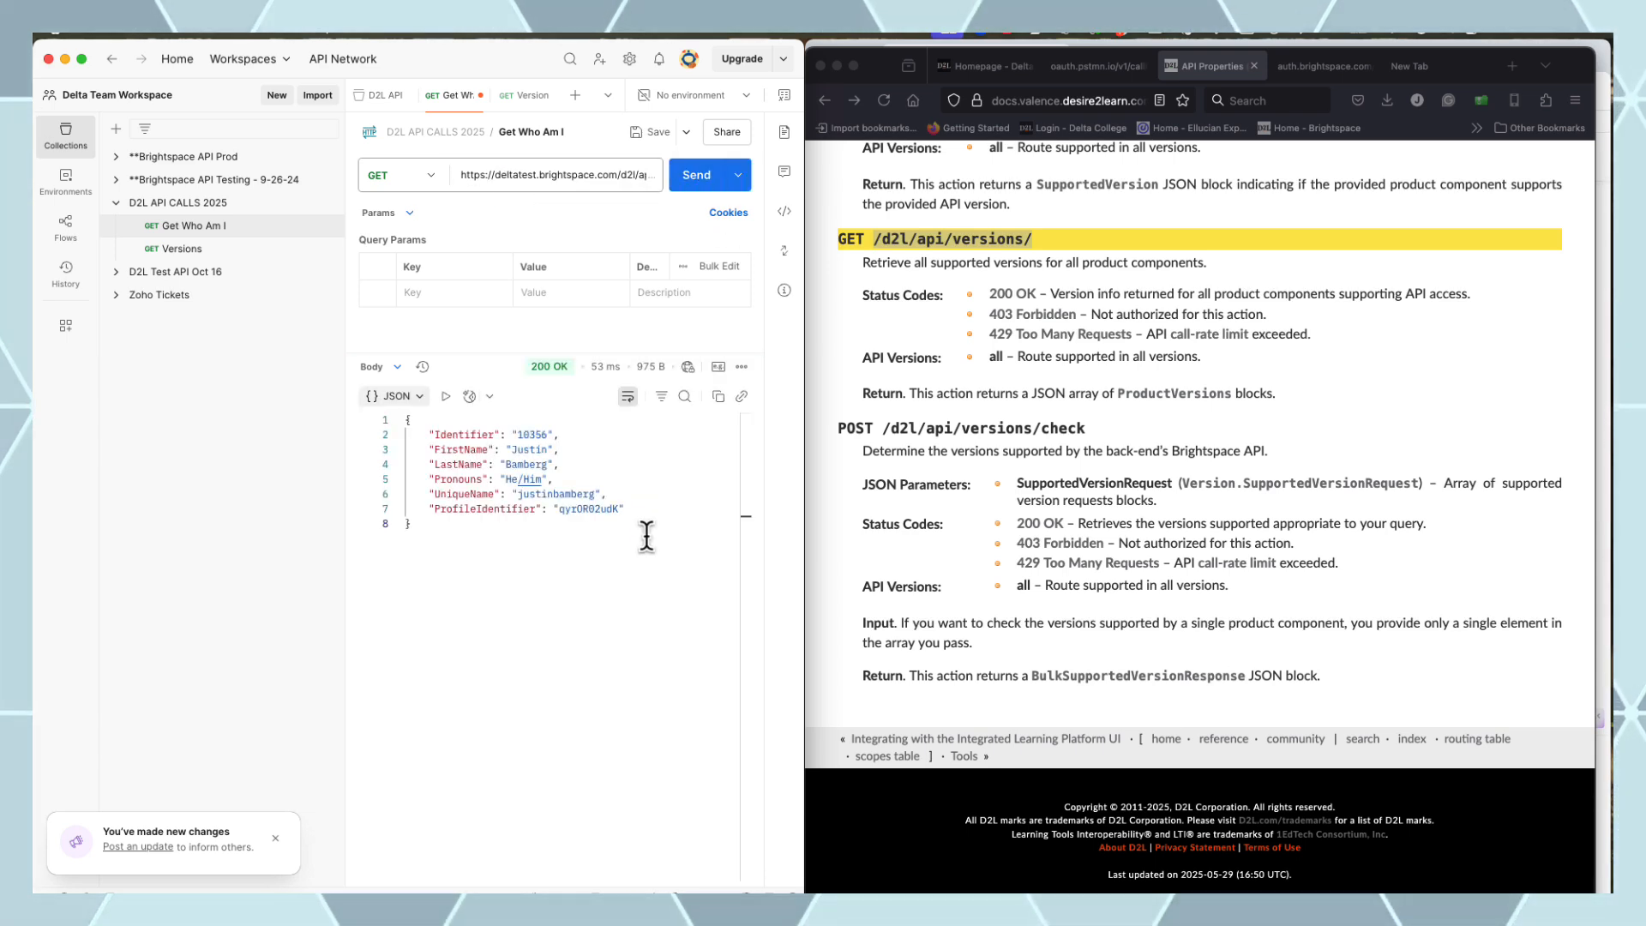
# Select the productCode versions route path in the API documentation
pyautogui.click(187, 250)
pyautogui.click(1157, 346)
pyautogui.scroll(5, 1156, 346)
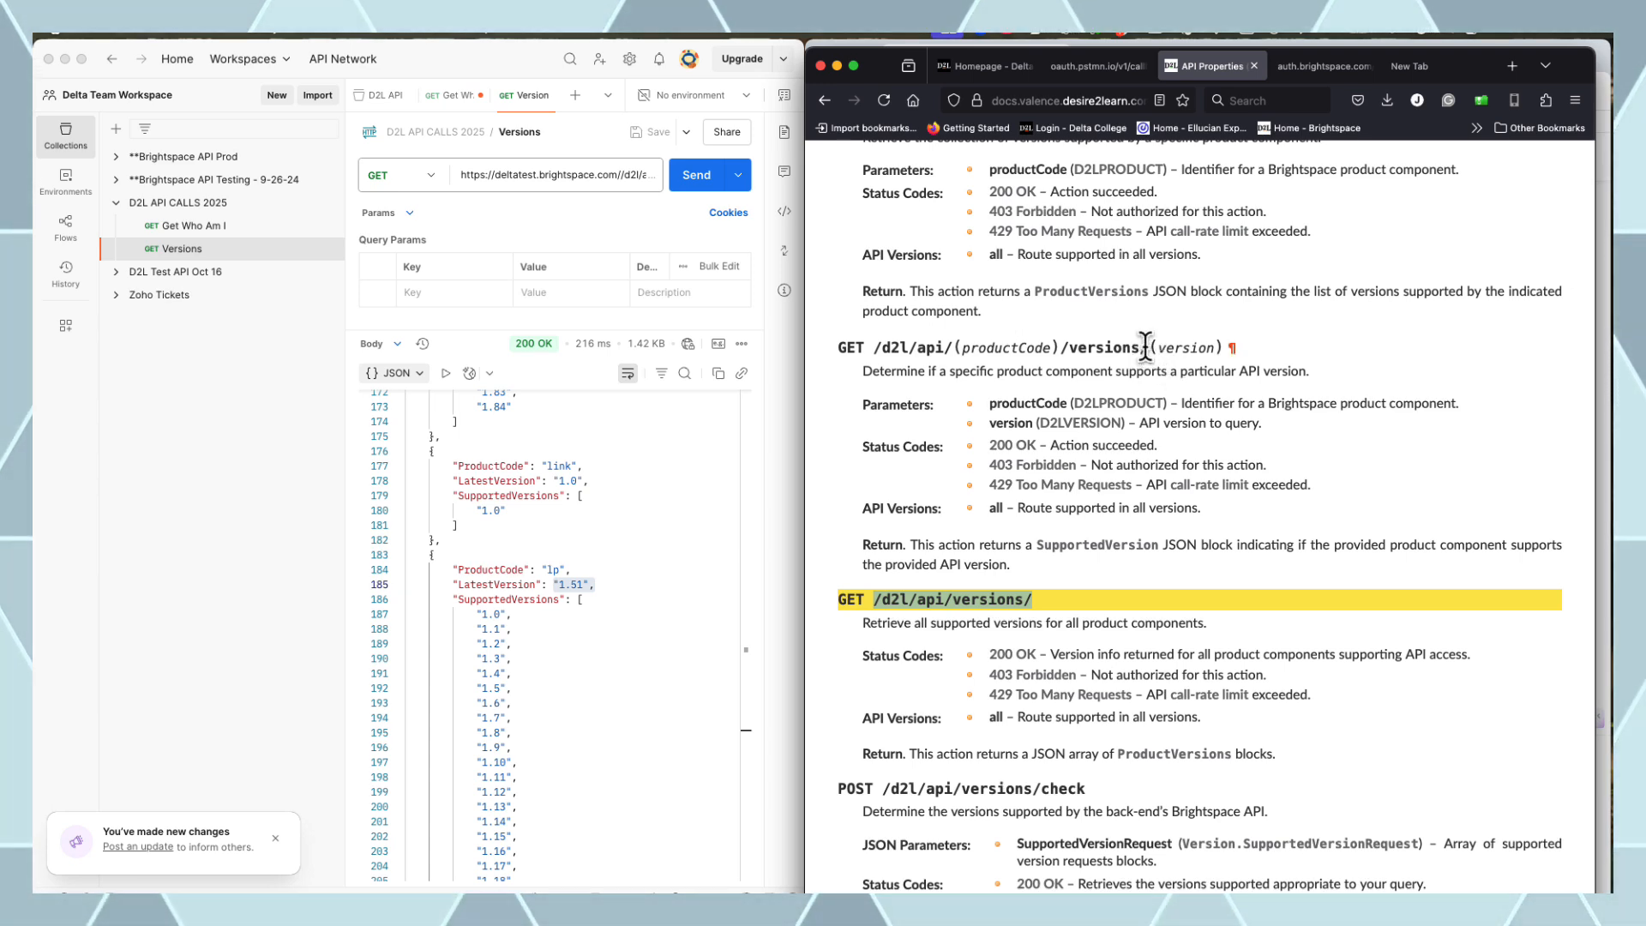
pyautogui.moveTo(1147, 347); pyautogui.dragTo(876, 348)
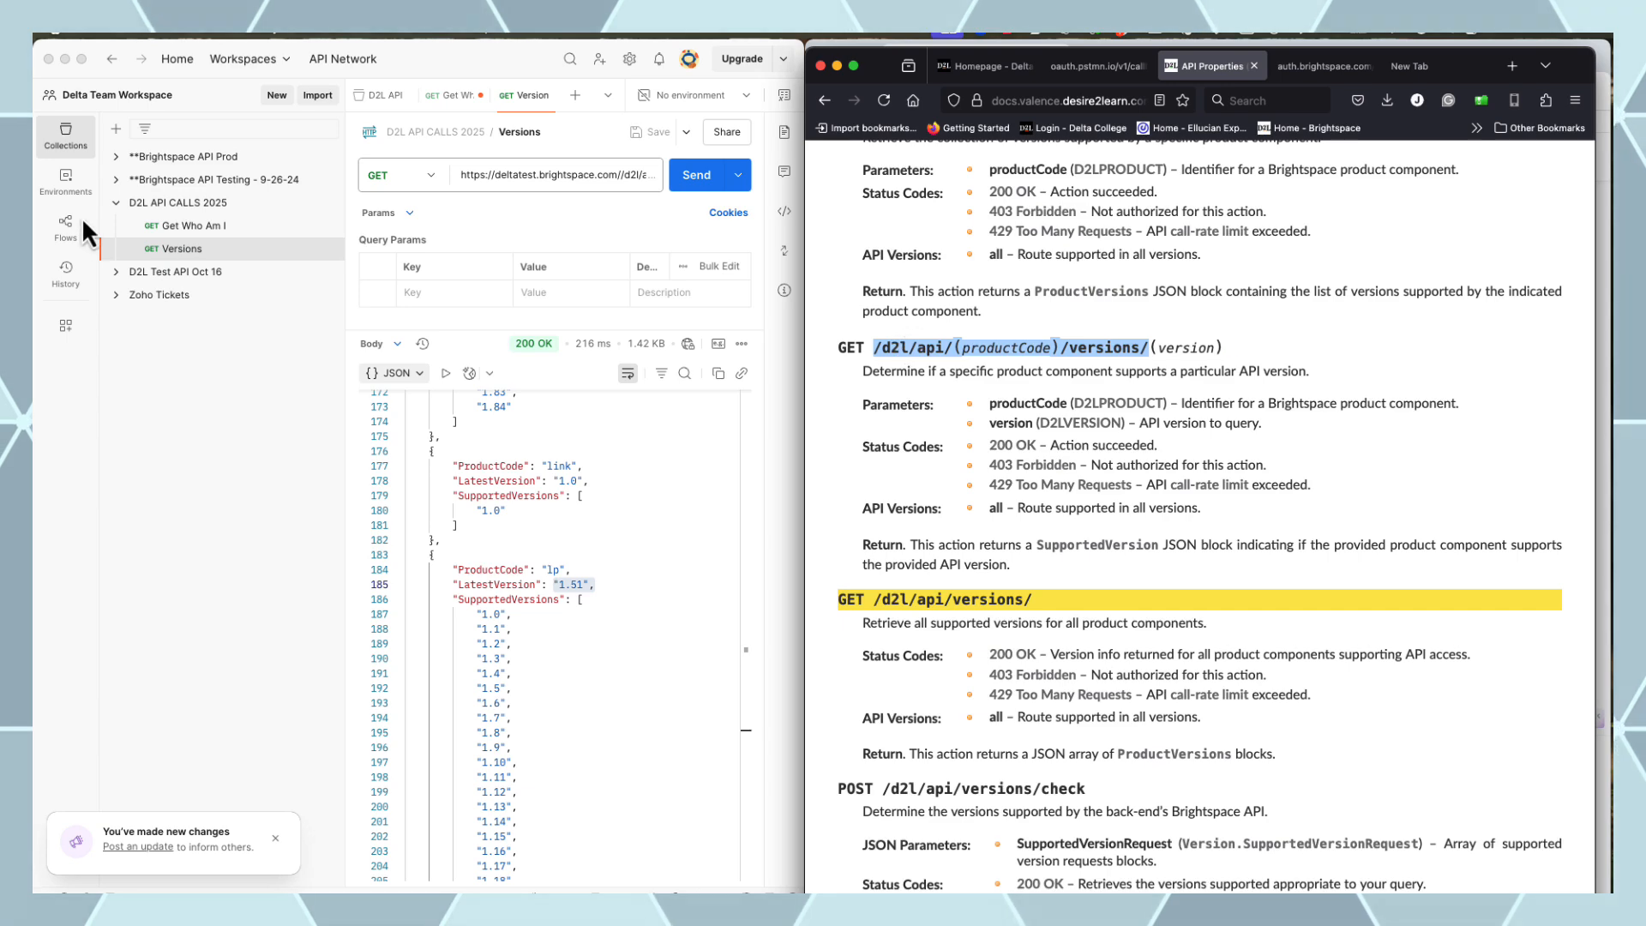
# Add an LP Version request to lp/versions/, then save and send it
pyautogui.click(328, 202)
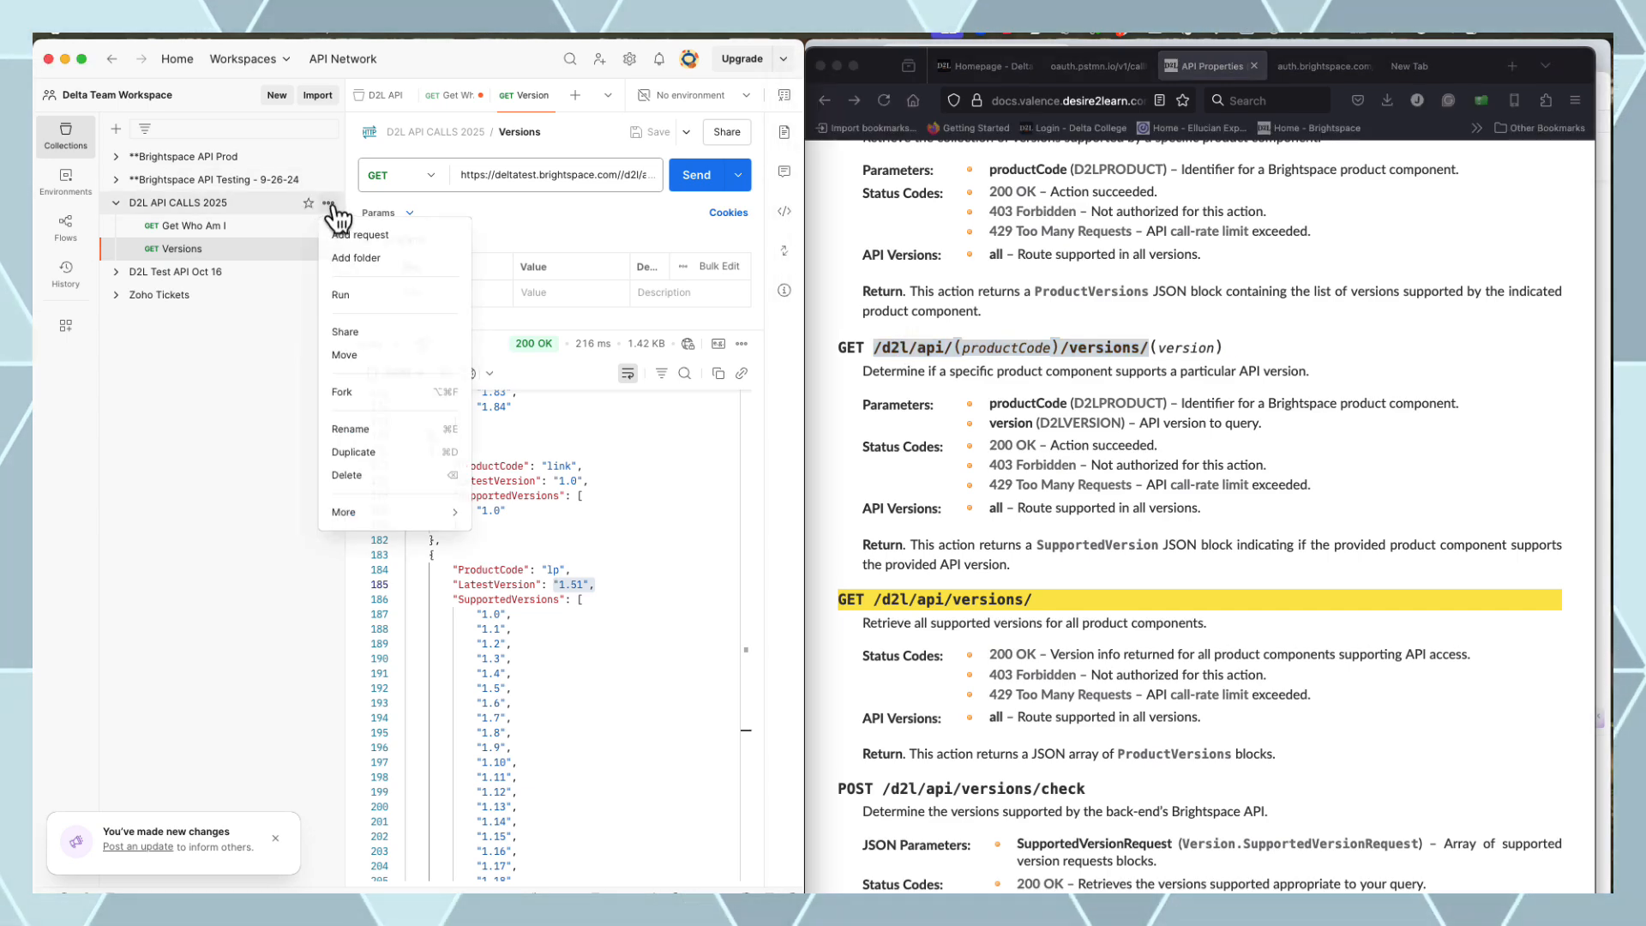
pyautogui.click(352, 240)
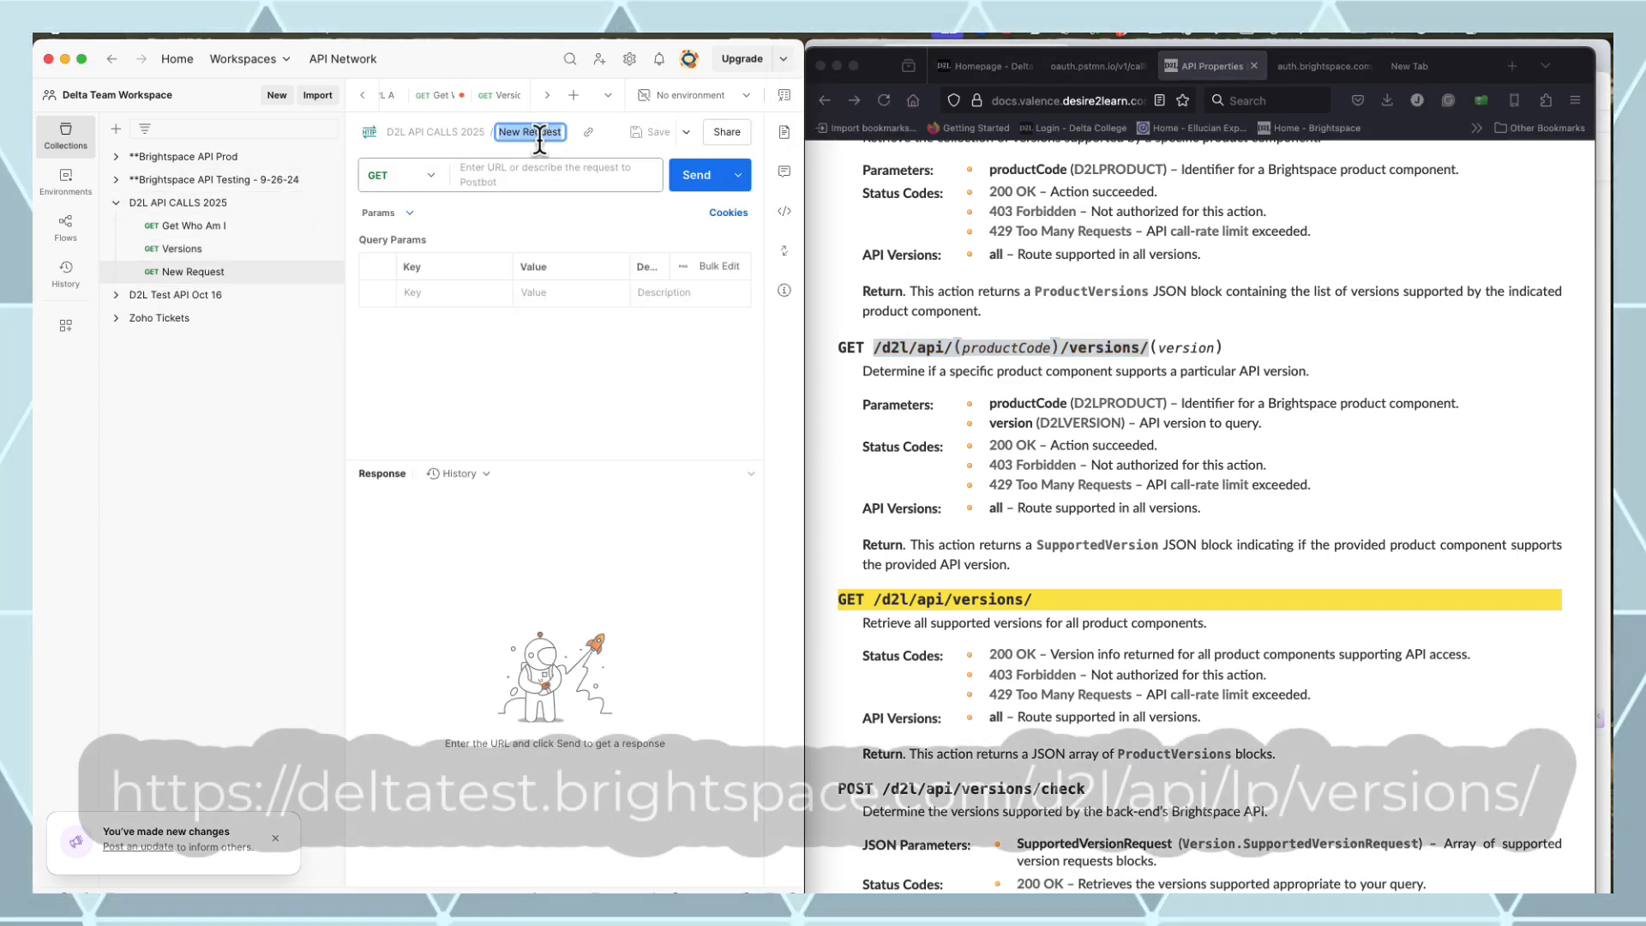
pyautogui.write('LP Version')
pyautogui.press('Return')
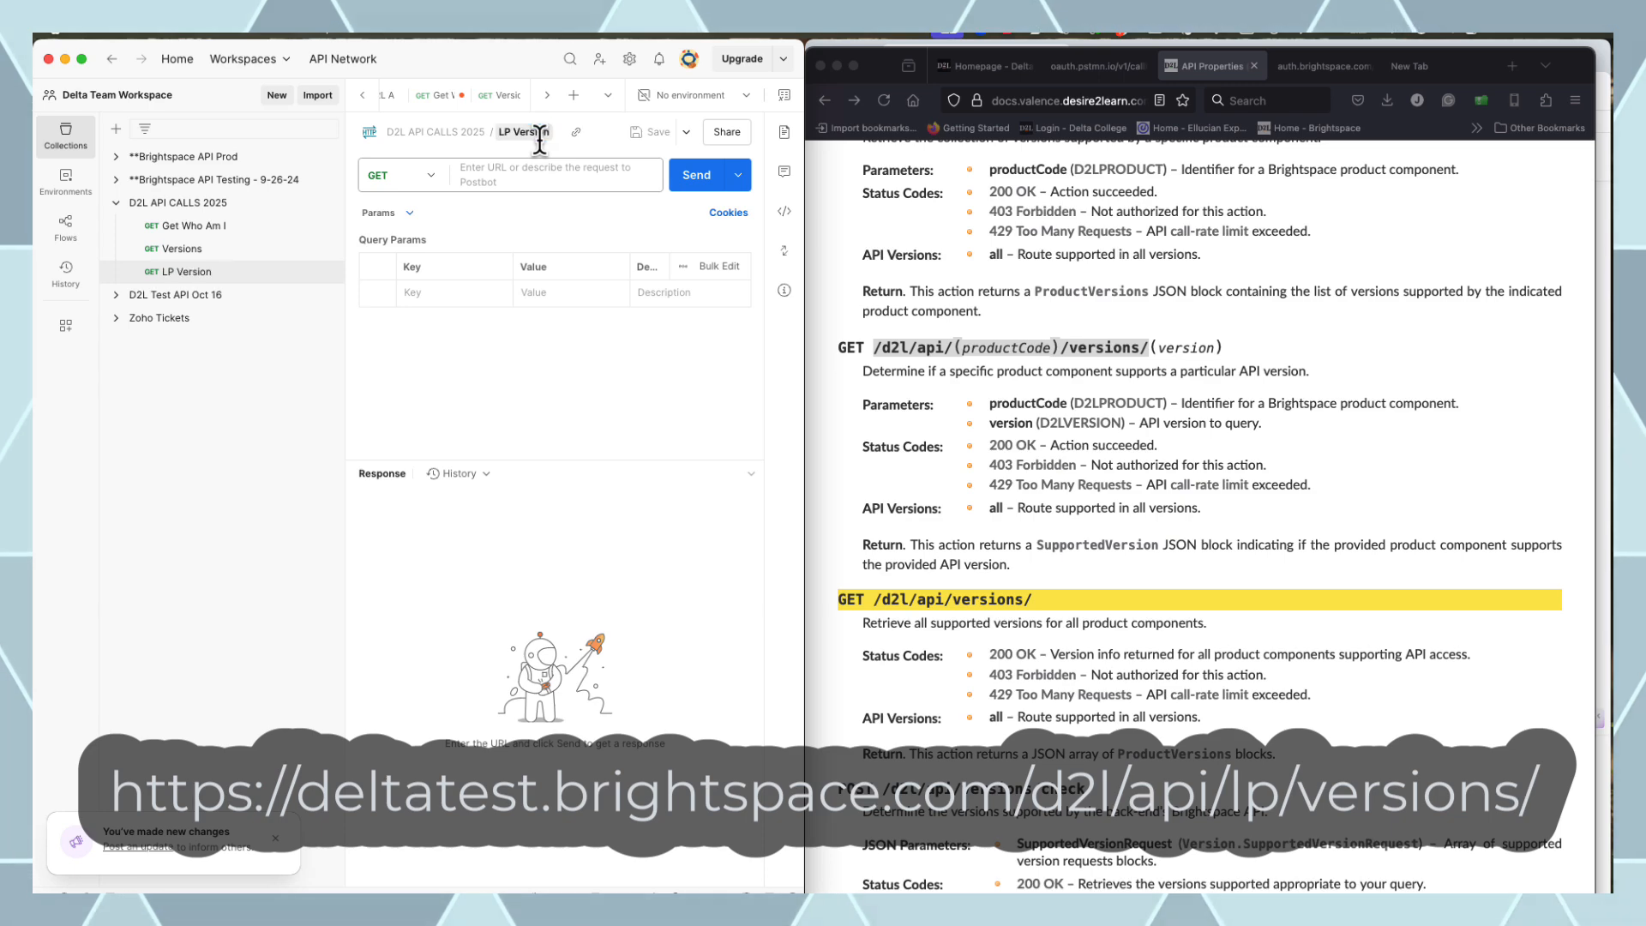
pyautogui.click(540, 172)
pyautogui.write('https://deltatest.brightspace.com/d2l/api/(productCode)/versions/')
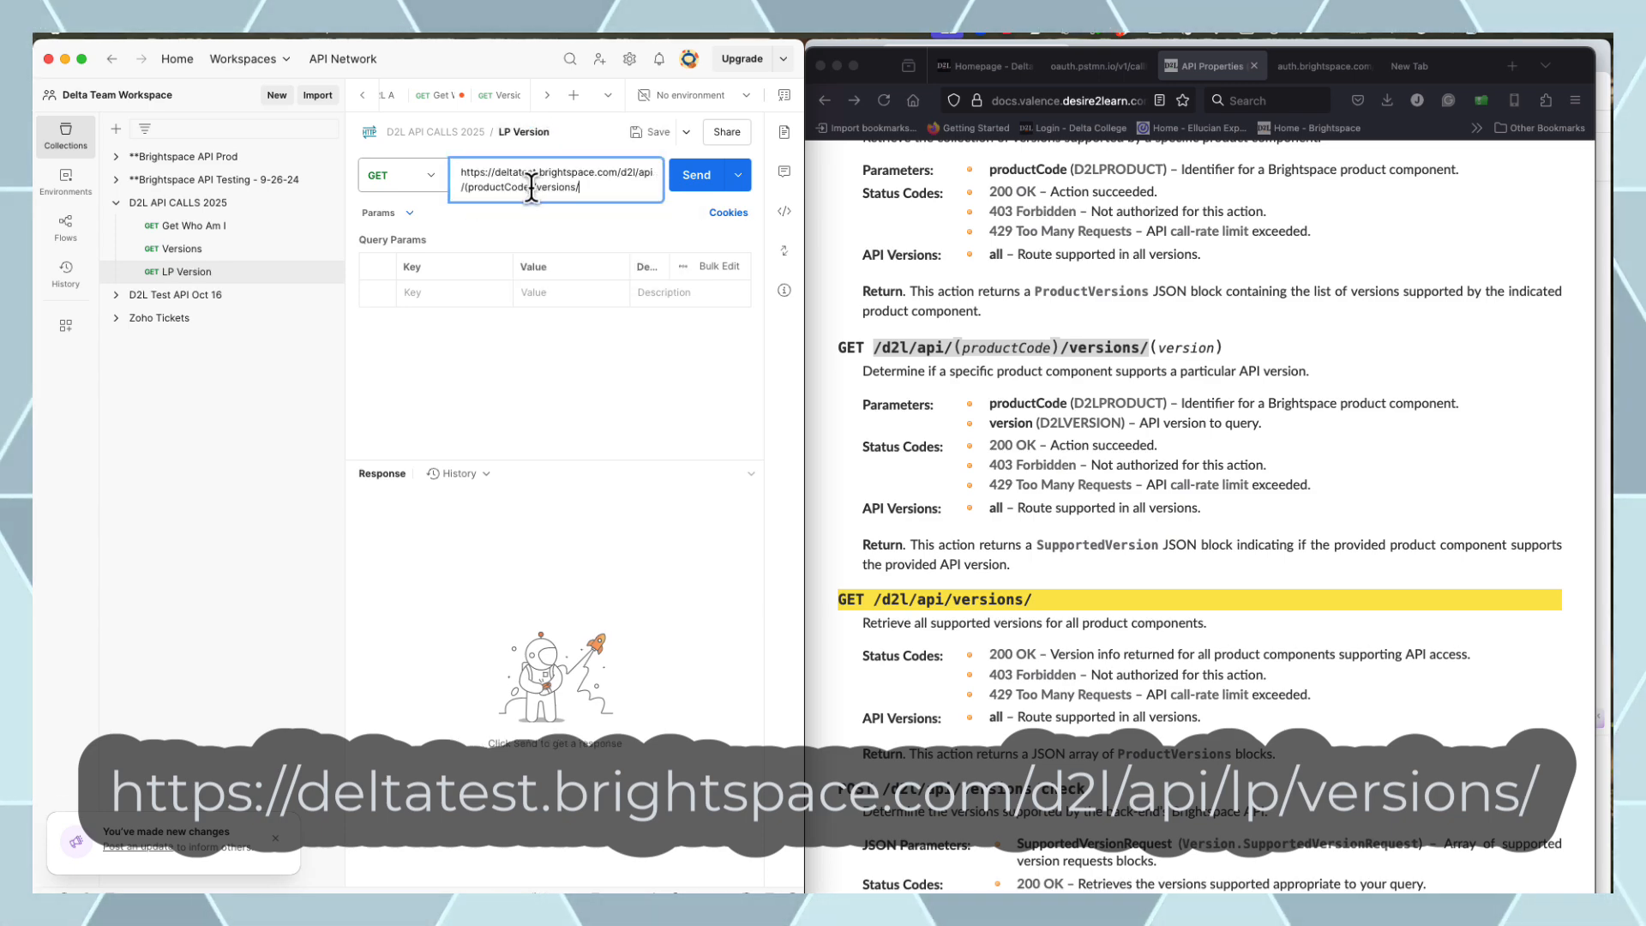
pyautogui.press('BackSpace')
pyautogui.press('BackSpace')
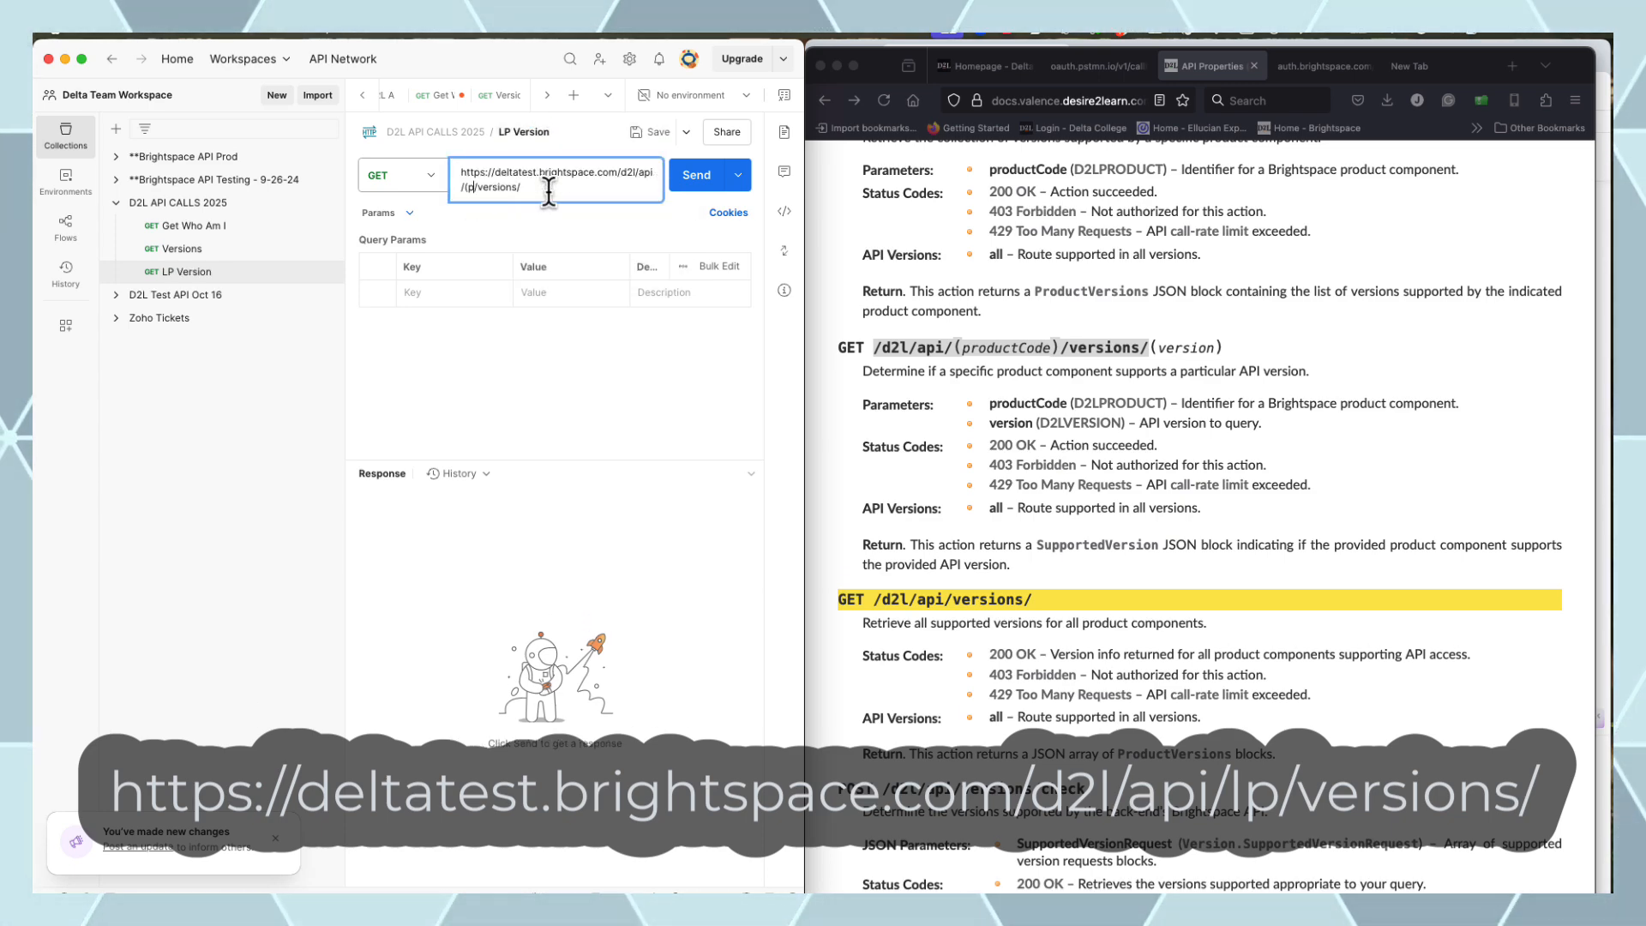
pyautogui.write('lp')
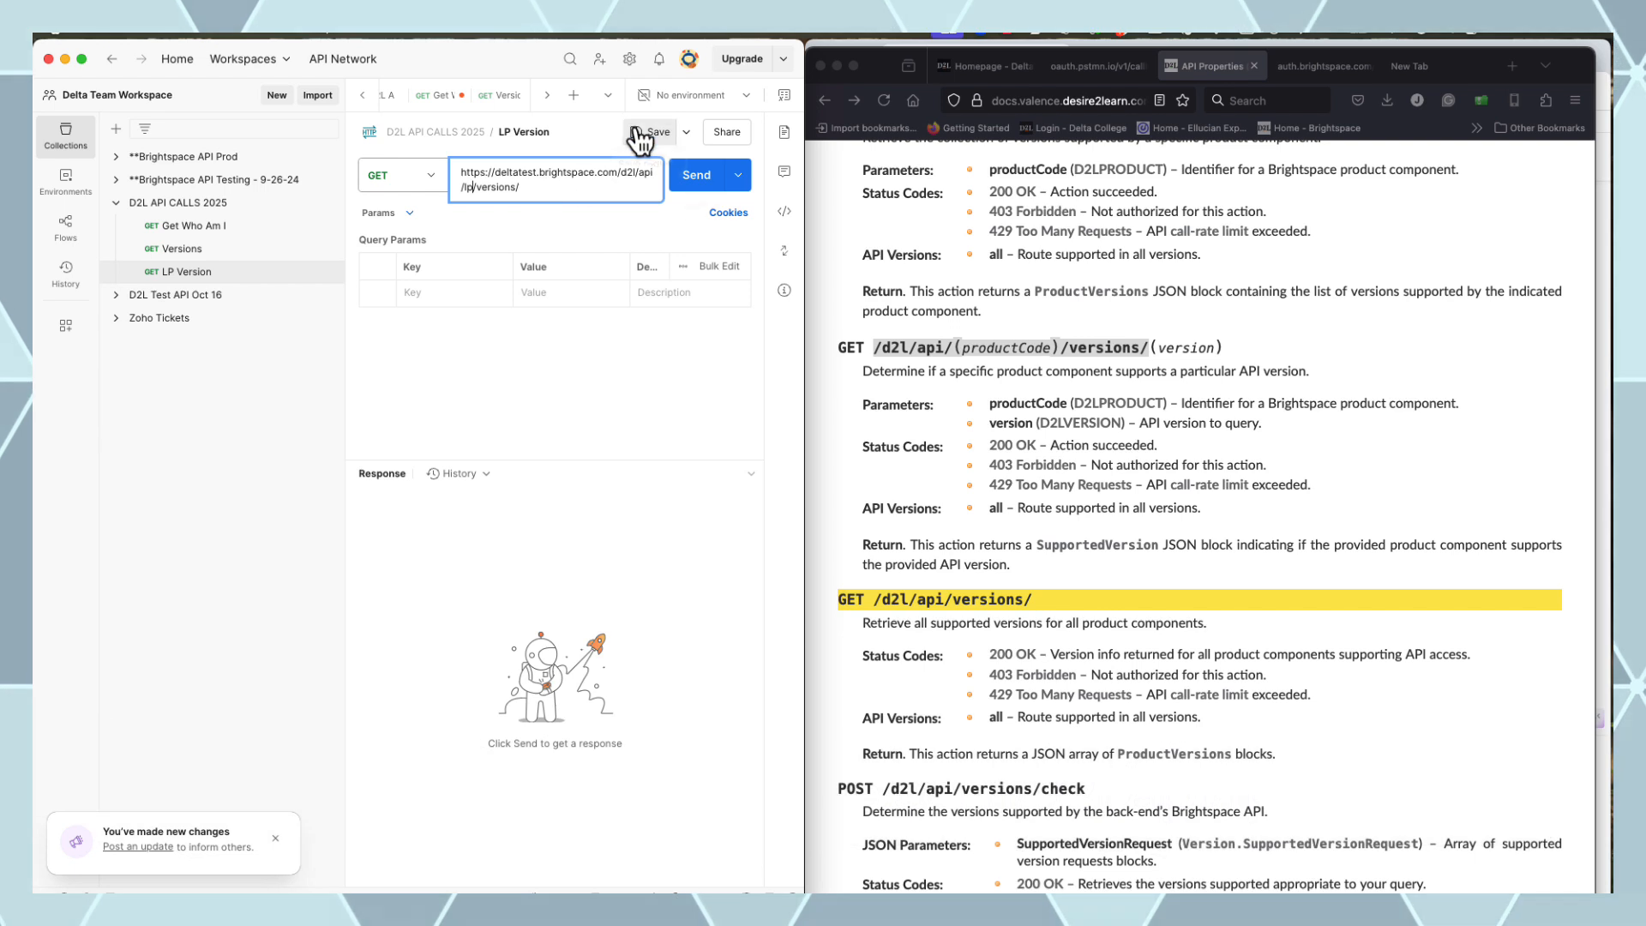
pyautogui.click(651, 137)
pyautogui.click(698, 176)
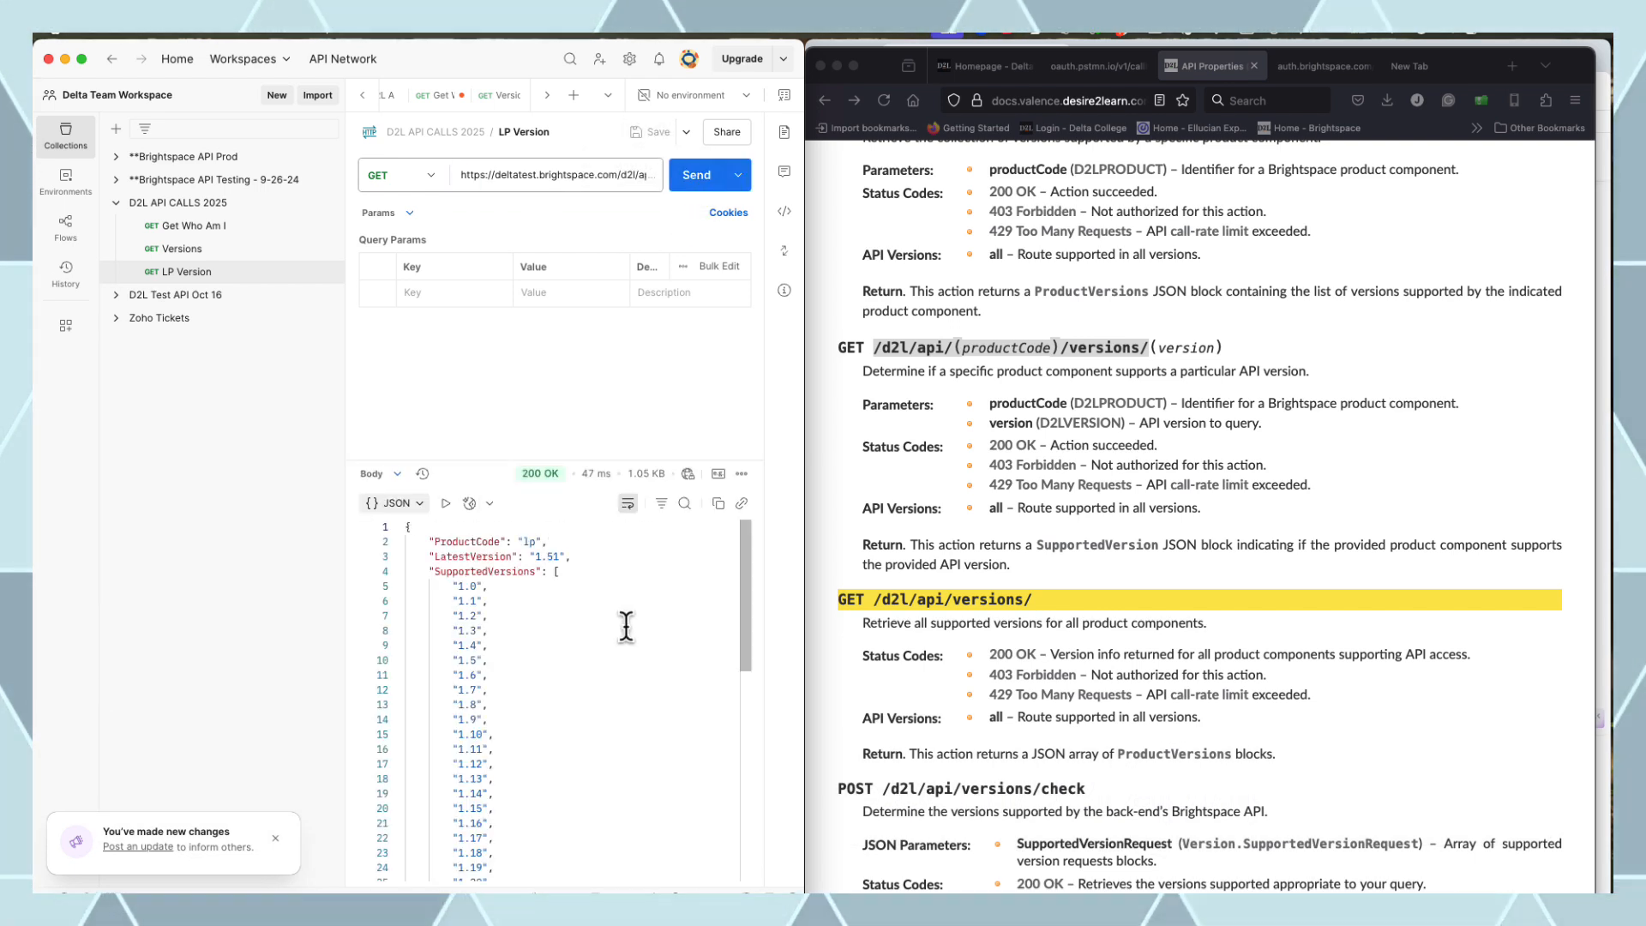
pyautogui.moveTo(581, 458); pyautogui.dragTo(588, 336)
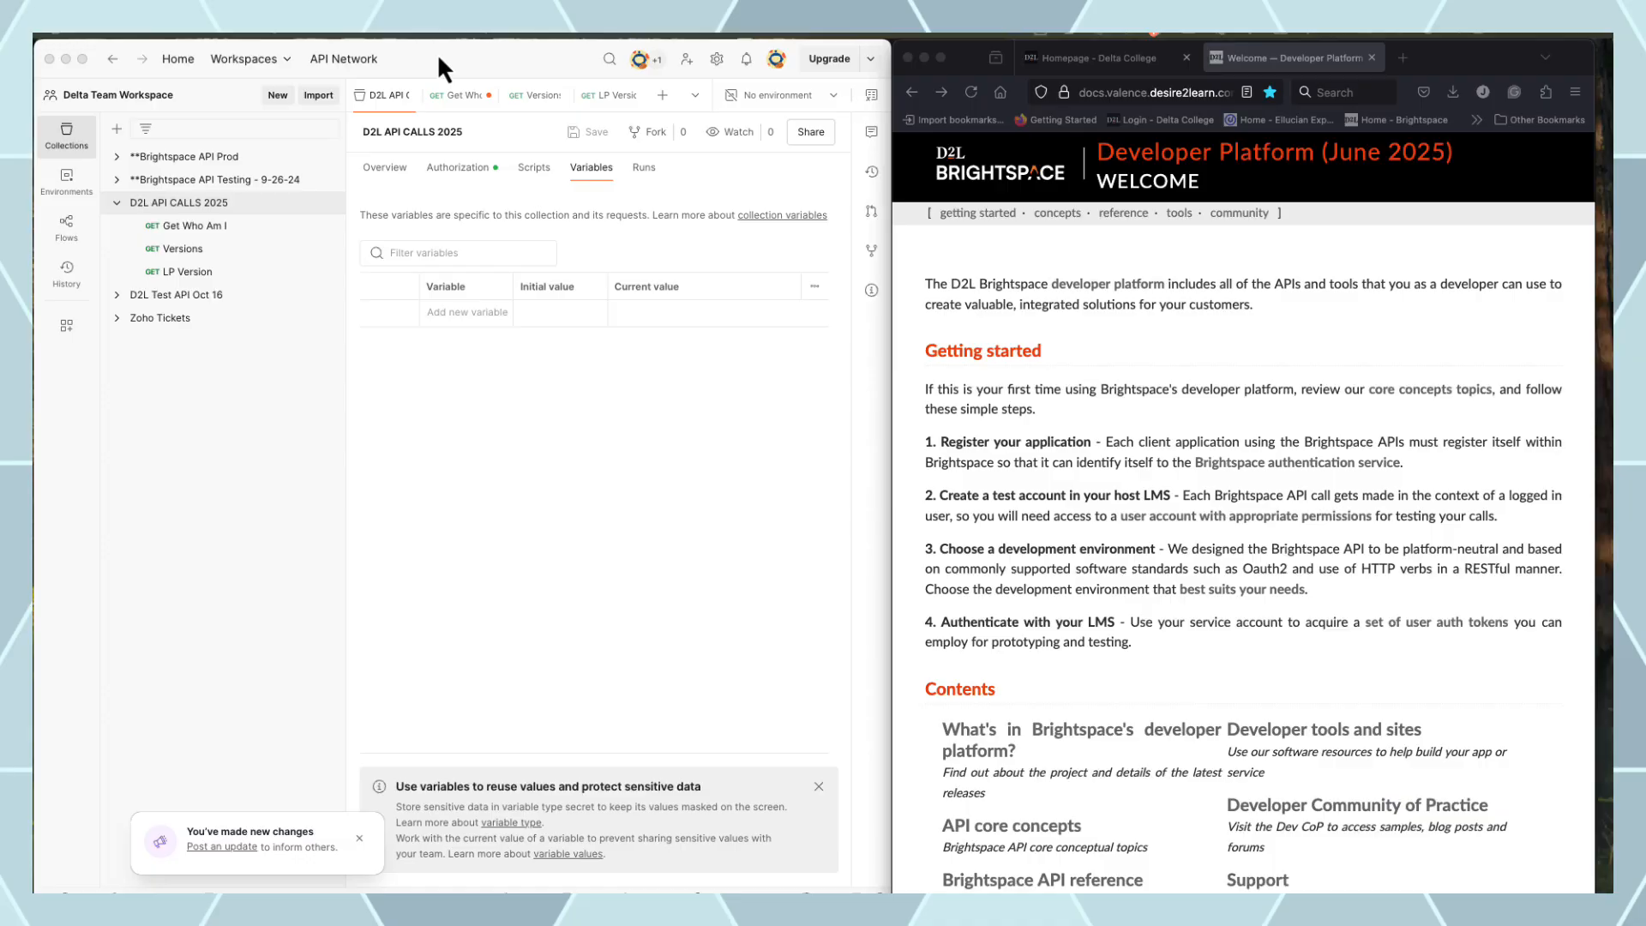
pyautogui.click(464, 311)
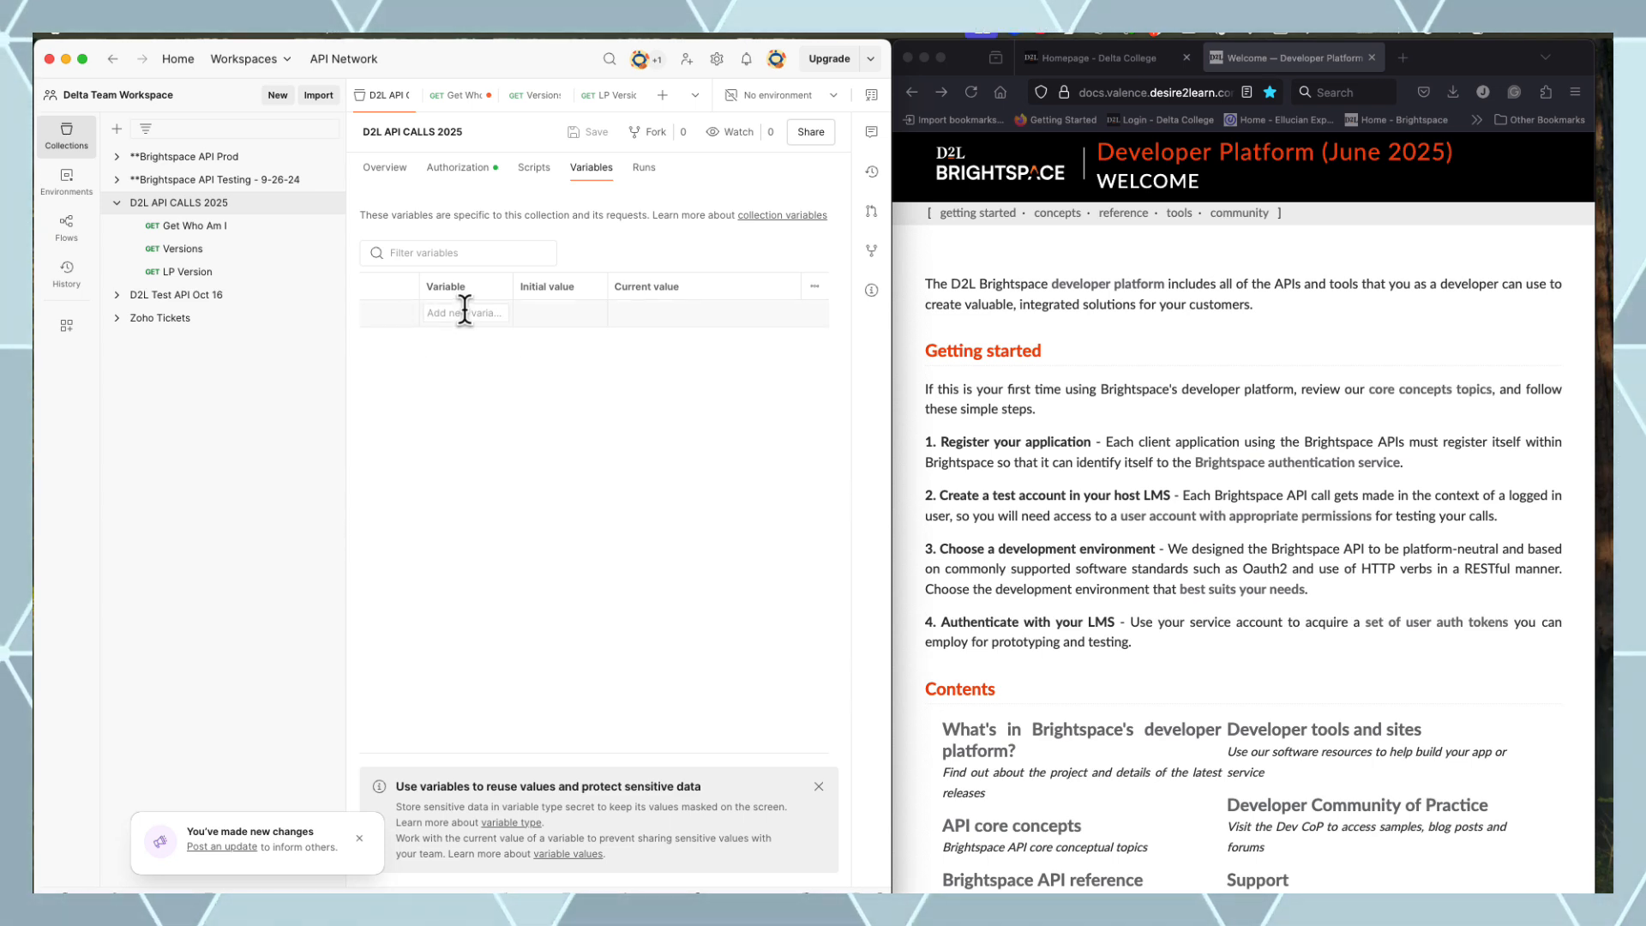
pyautogui.write('base_')
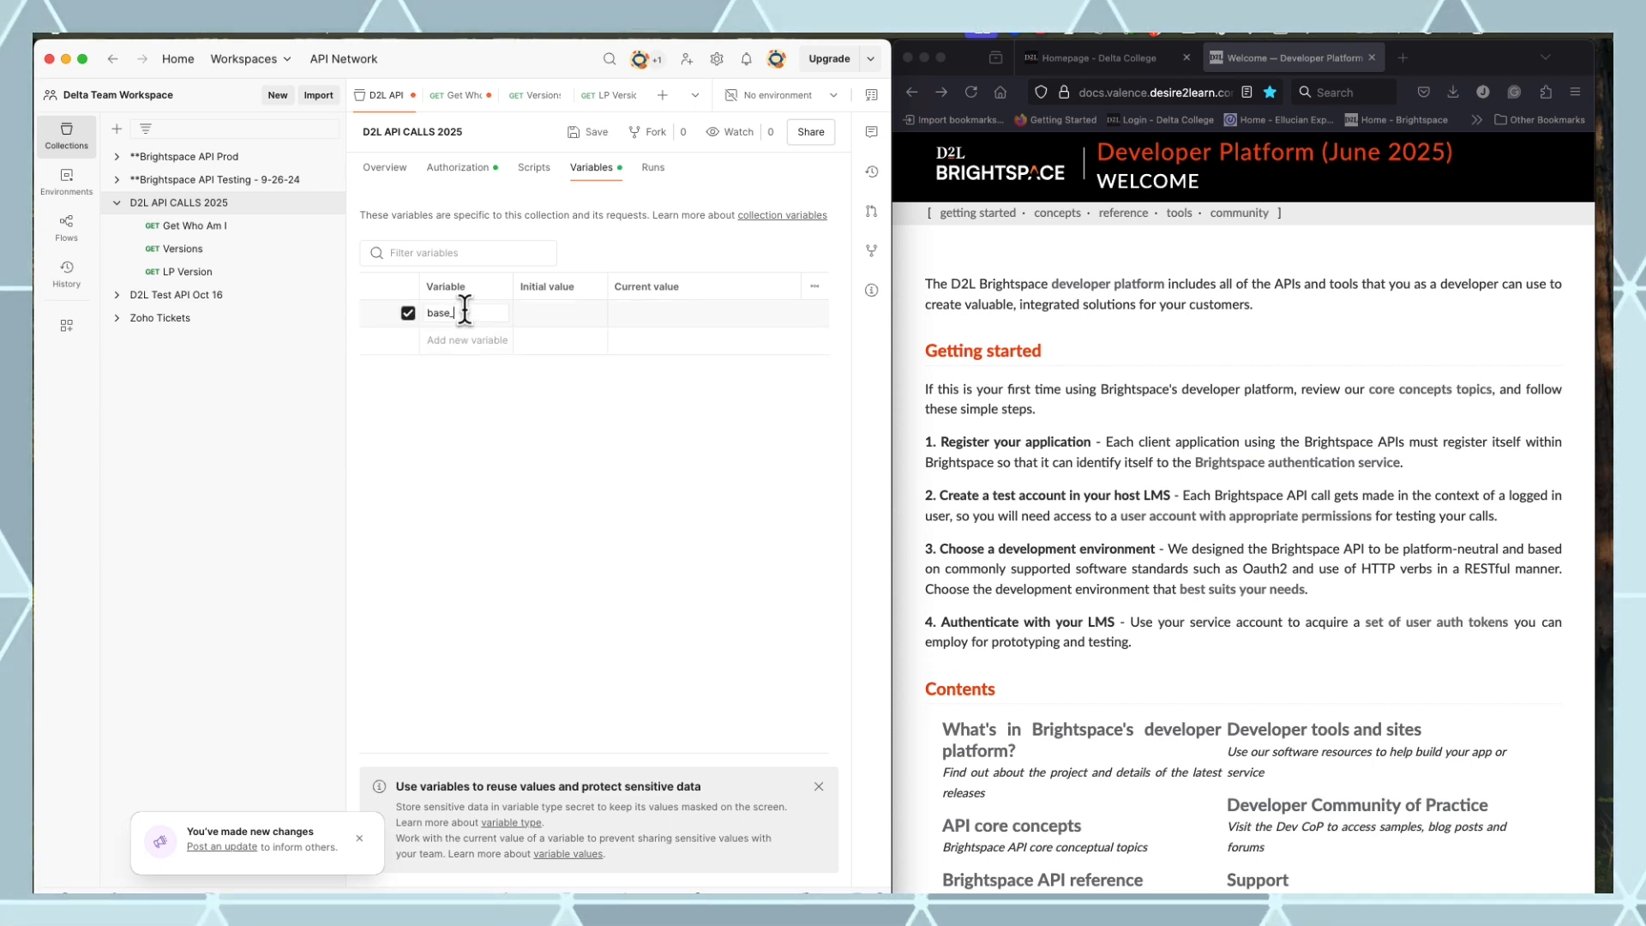
pyautogui.write('url')
pyautogui.press('Tab')
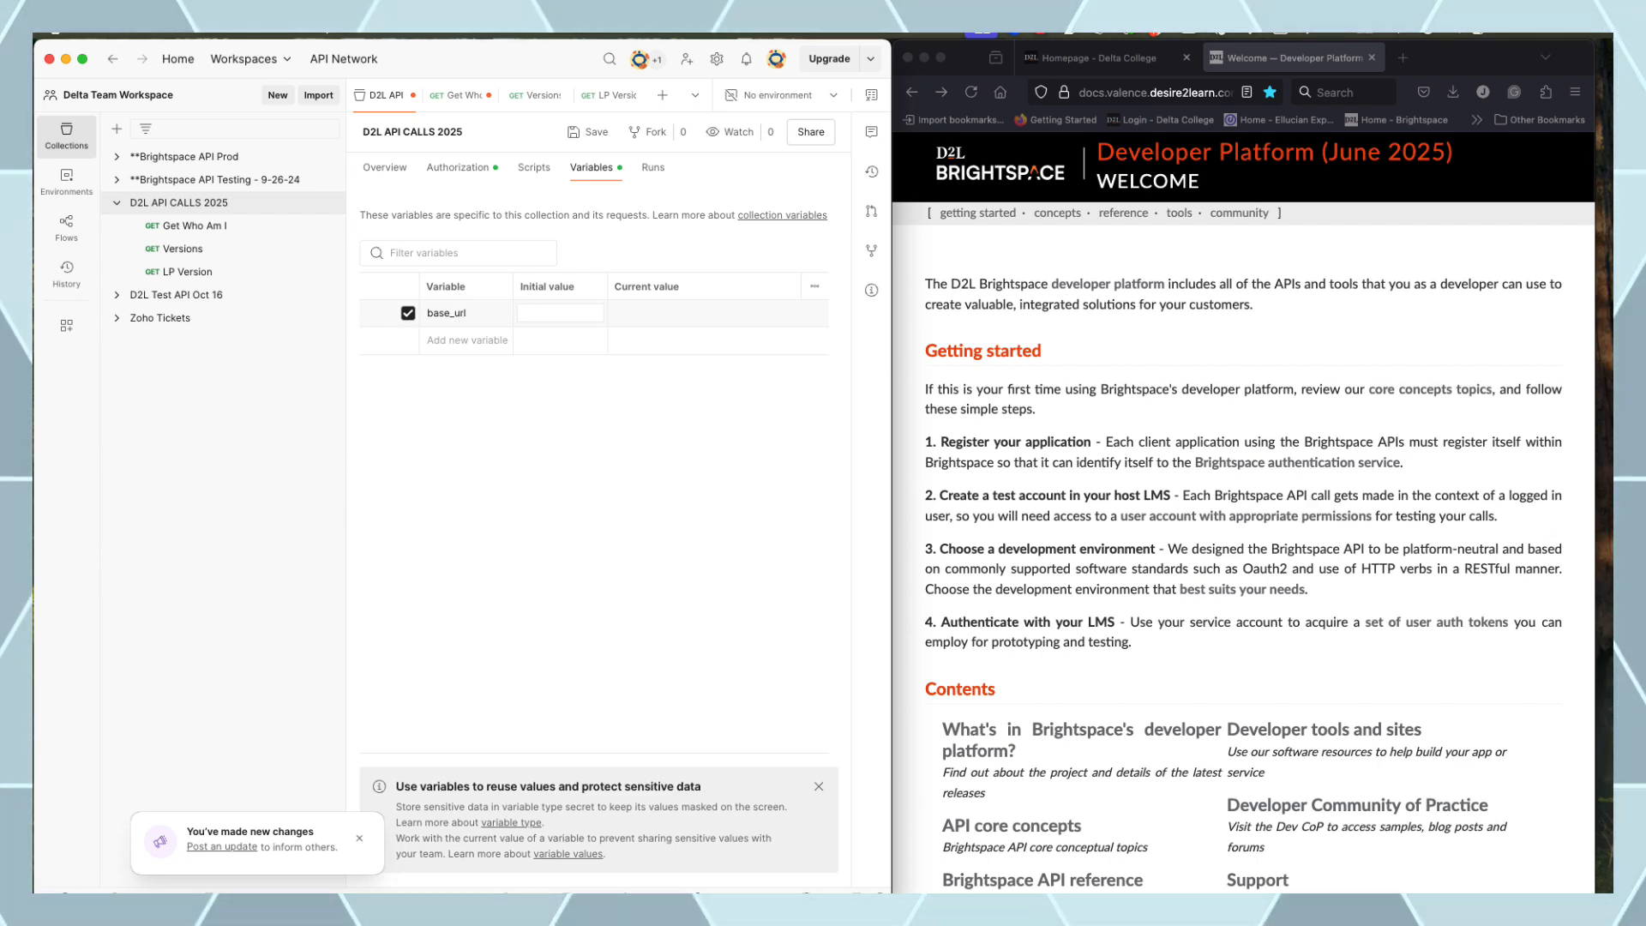
pyautogui.press('super+Tab')
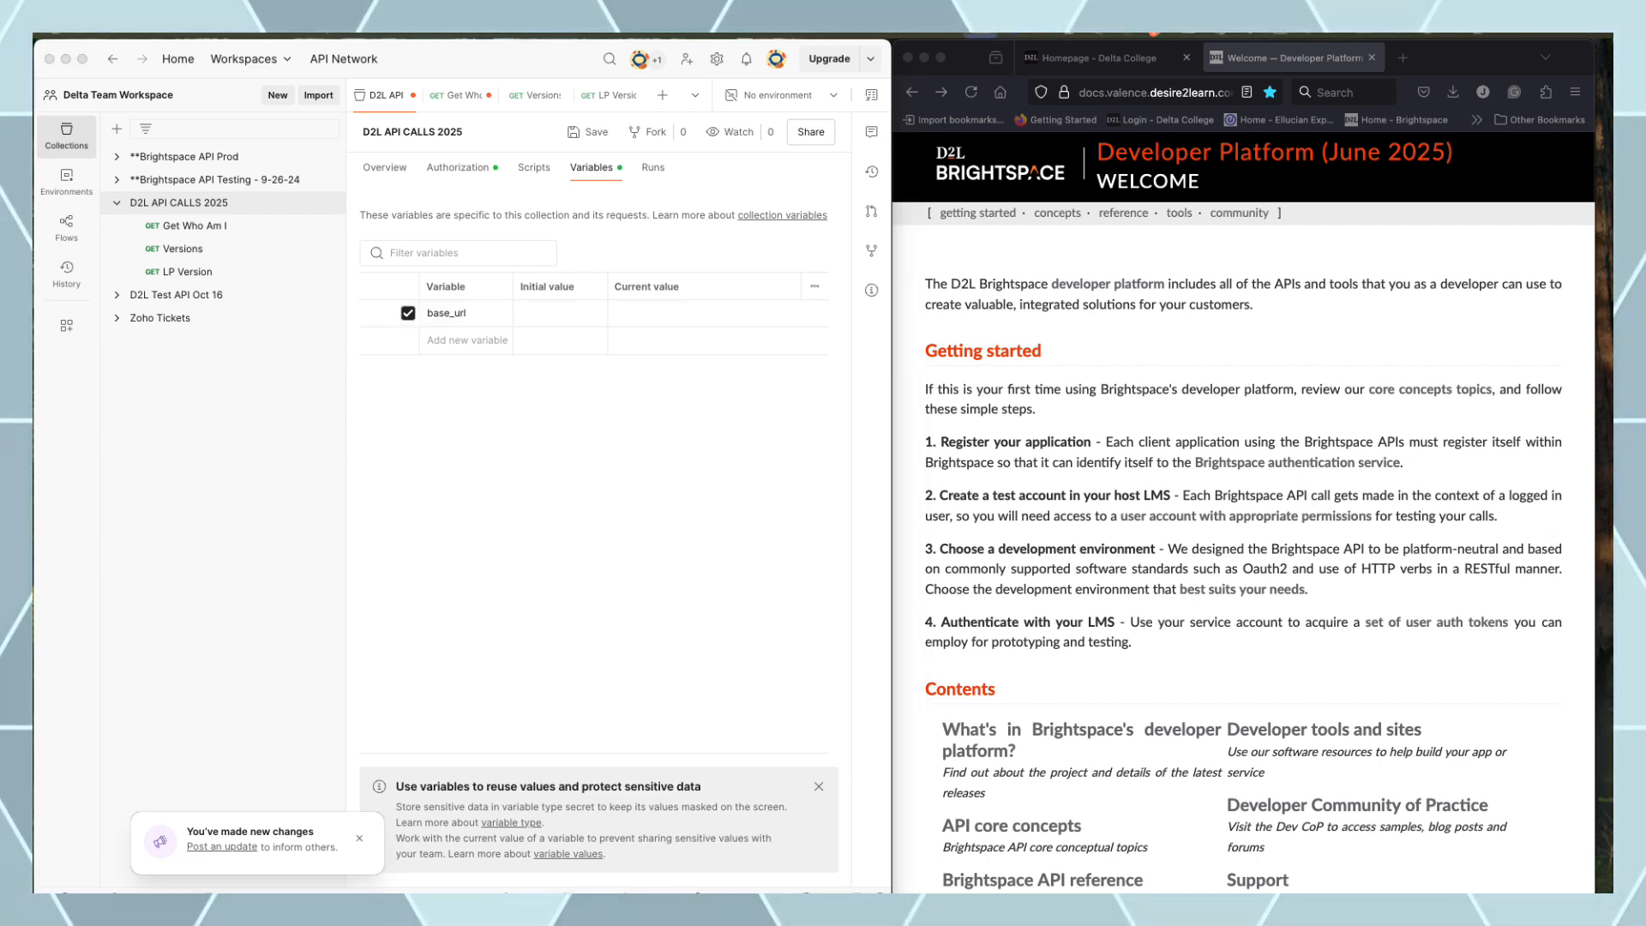
pyautogui.click(548, 315)
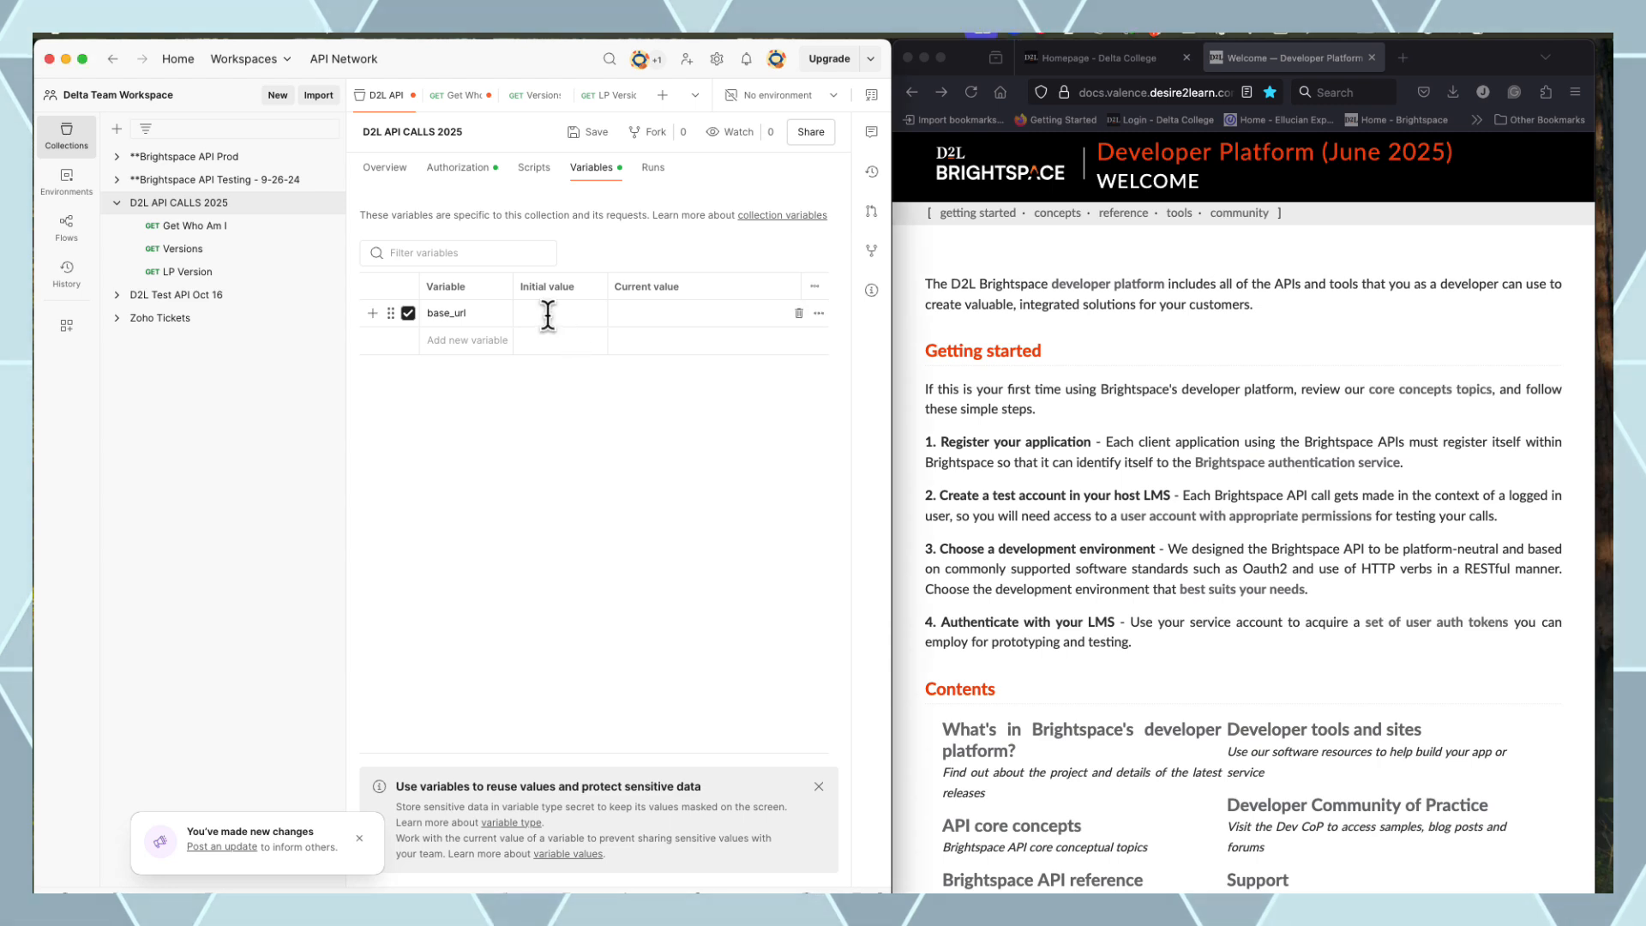
pyautogui.write('https://deltatest.brightspace.com')
pyautogui.click(468, 343)
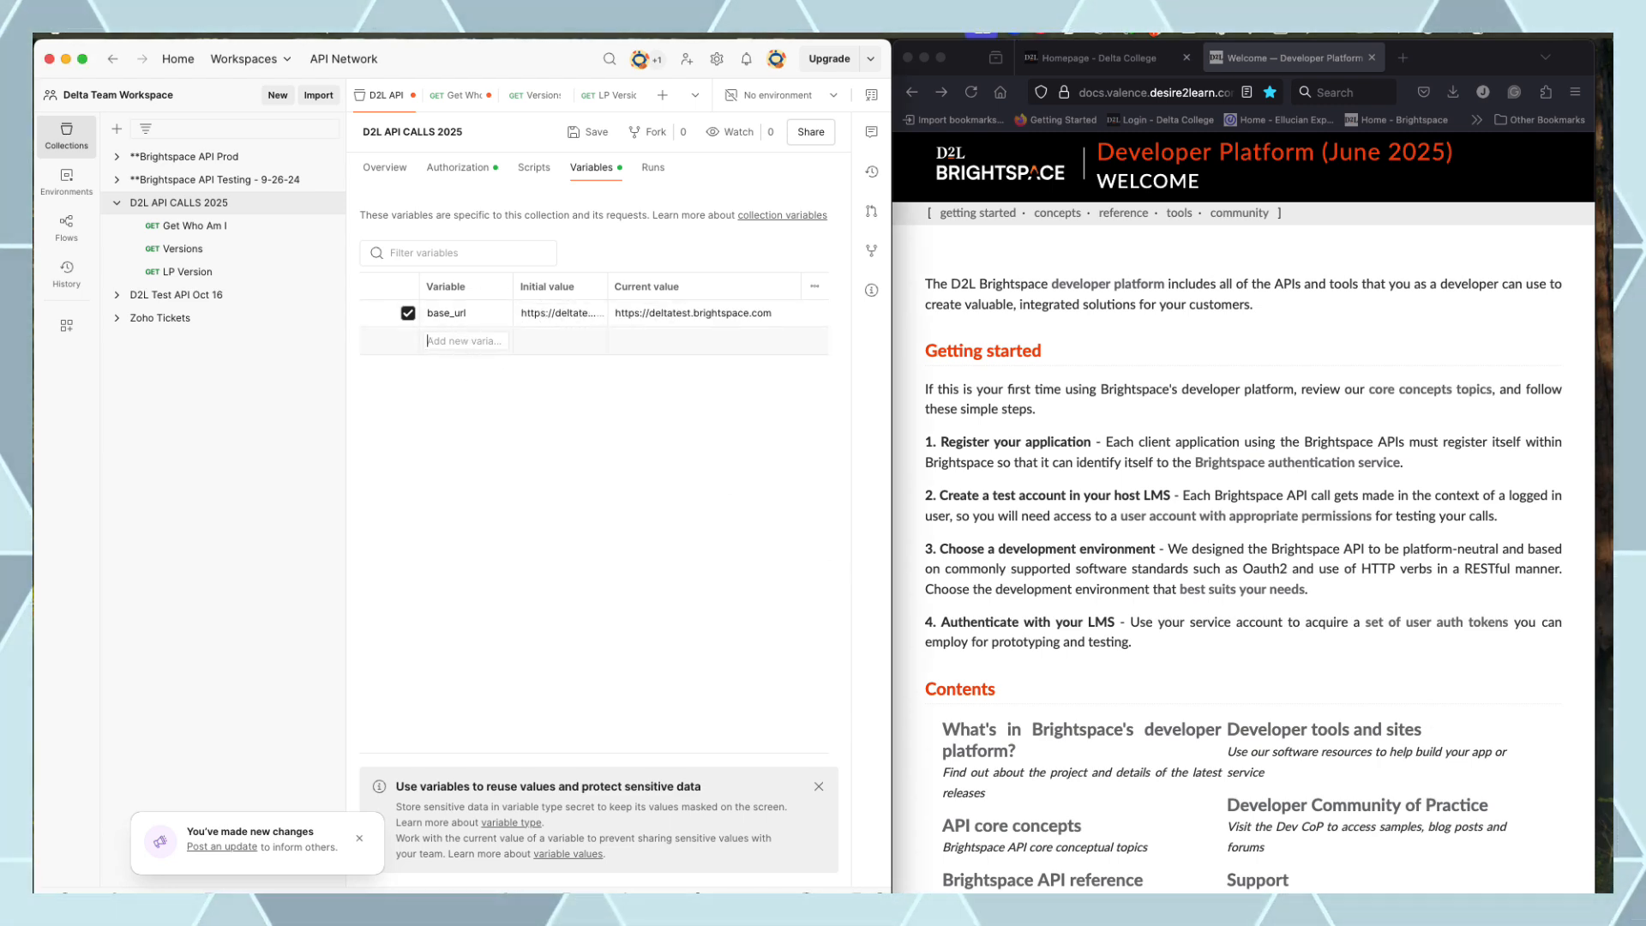
pyautogui.click(1502, 760)
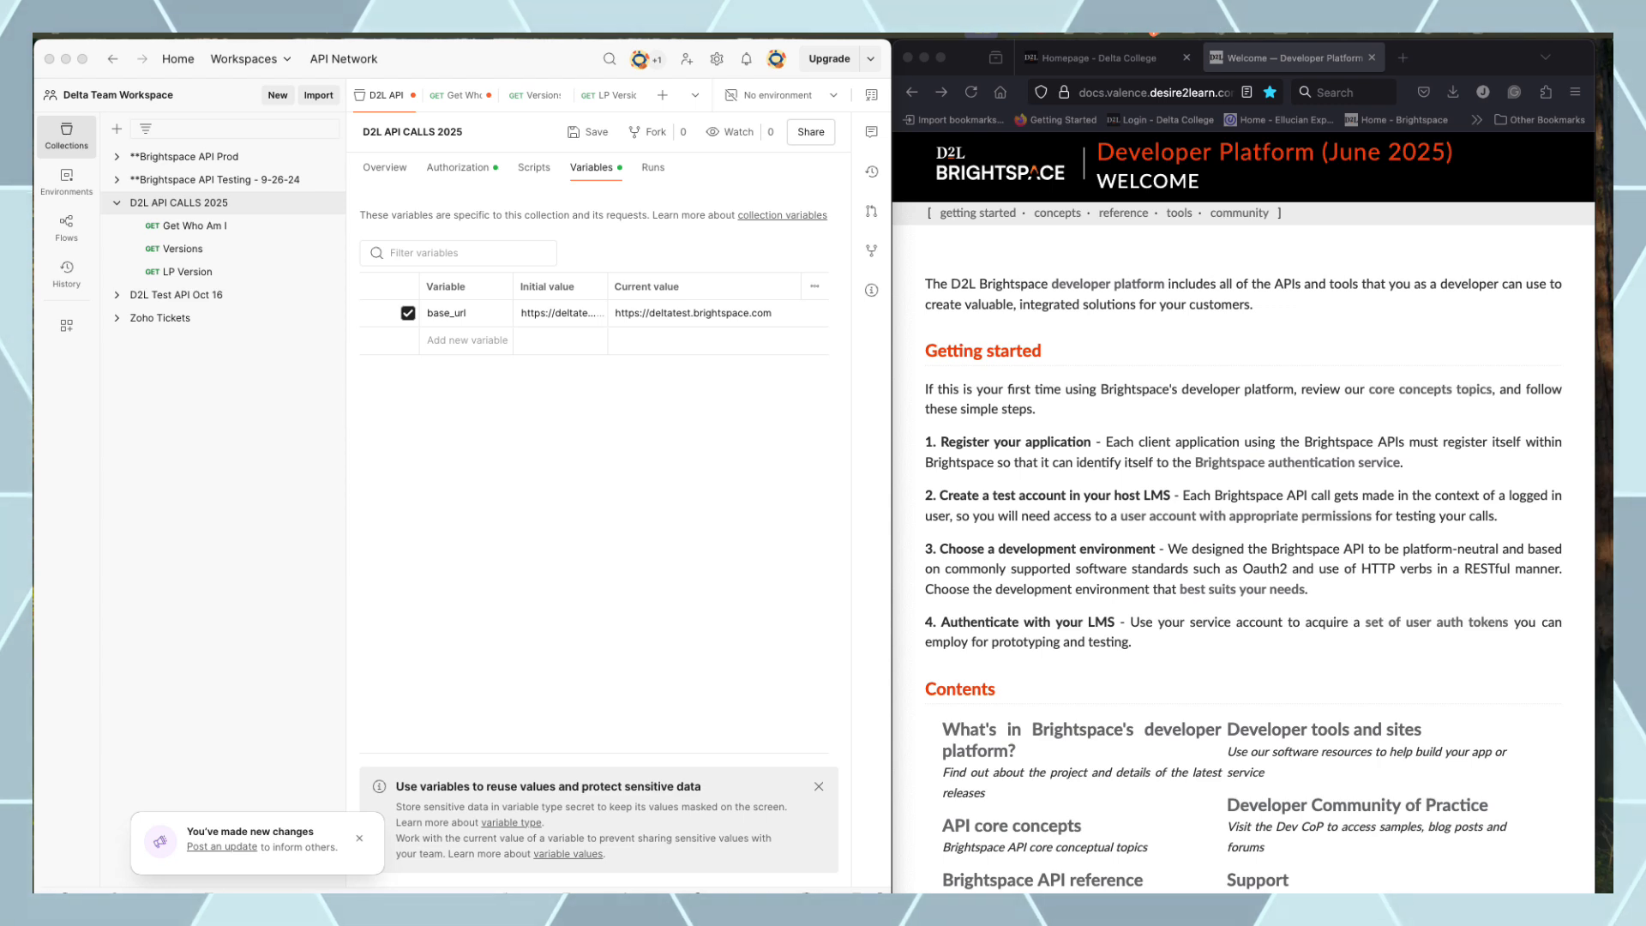
# Add collection variable api_version_lp with value 1.51
pyautogui.click(459, 340)
pyautogui.write('api_version_lp')
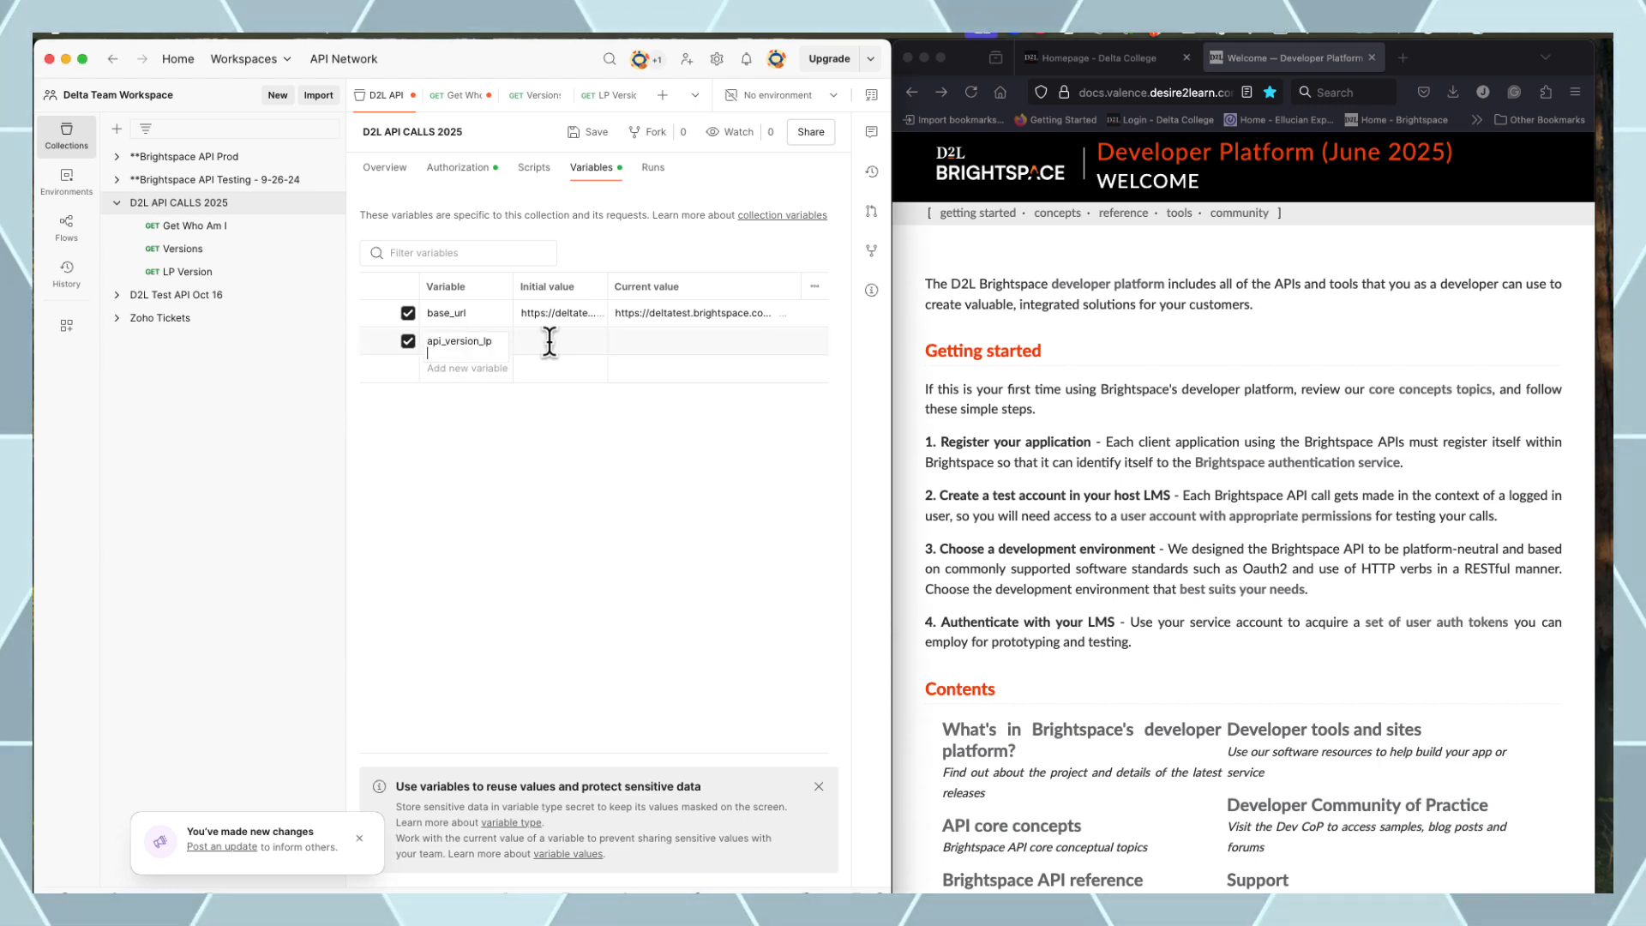
pyautogui.click(551, 341)
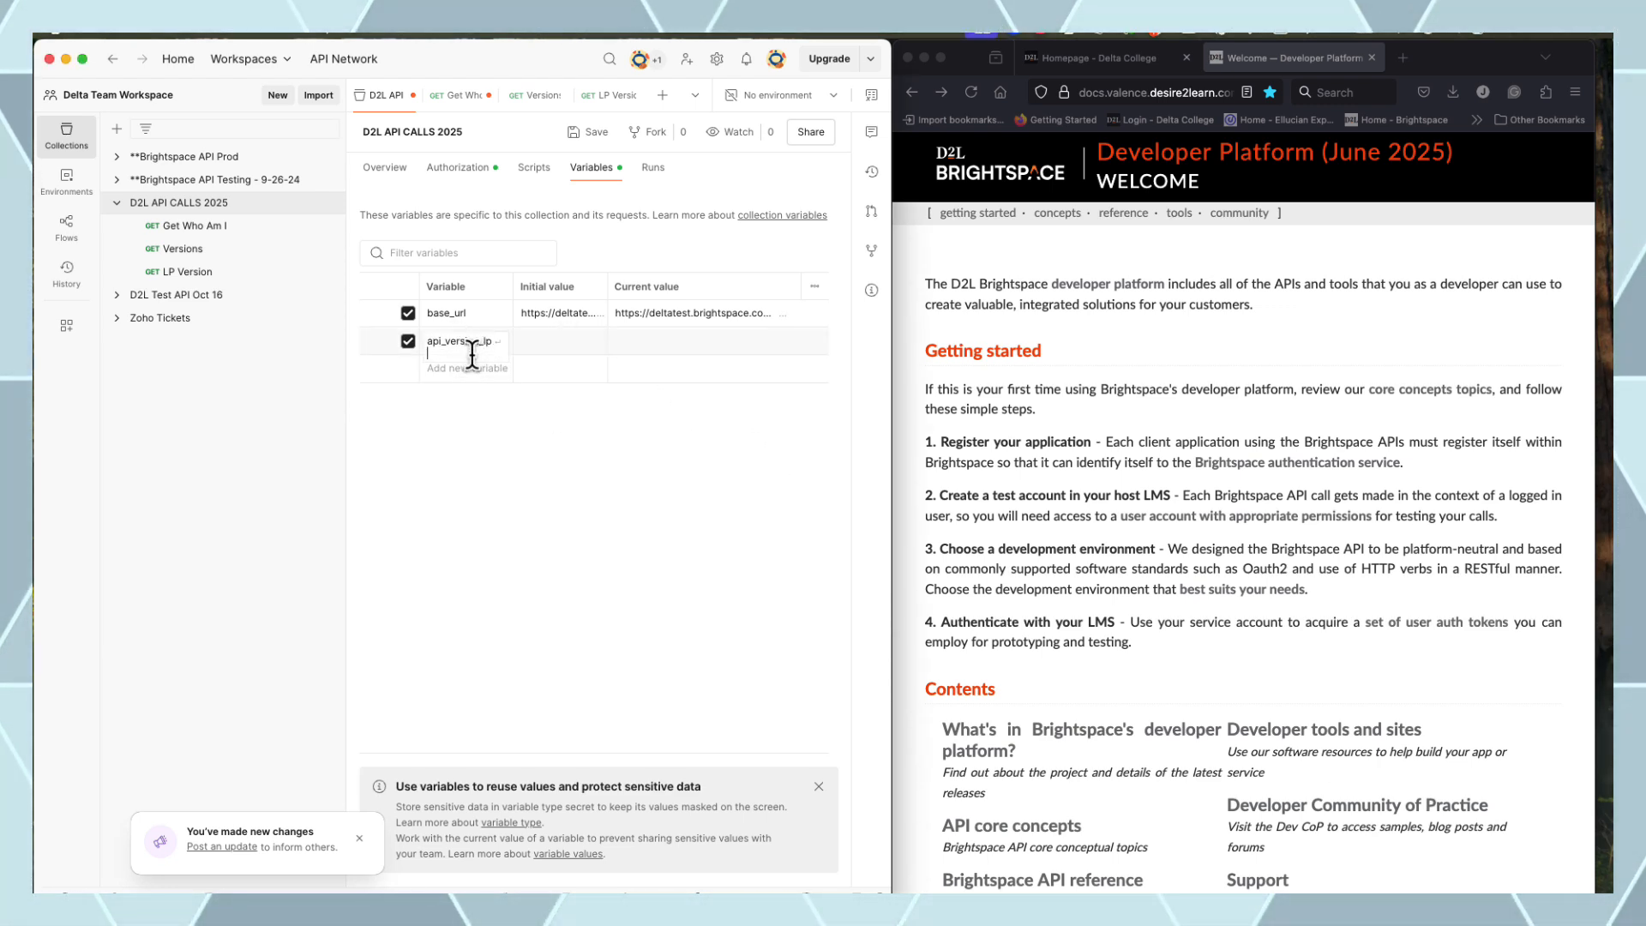
pyautogui.press('BackSpace')
pyautogui.write('1')
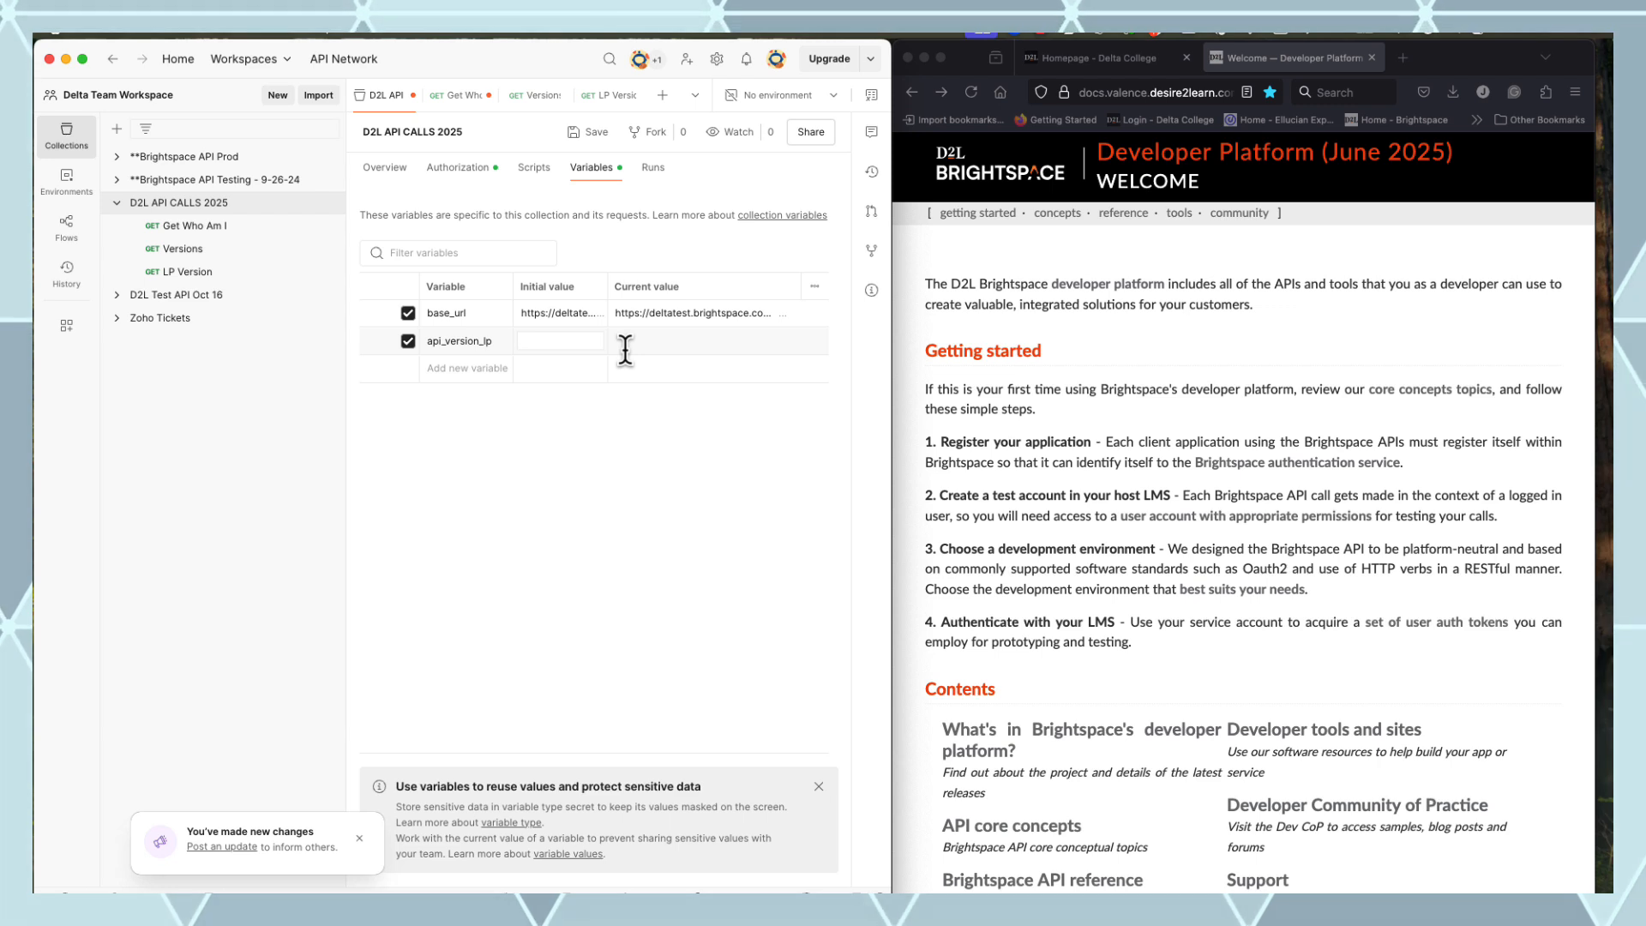
pyautogui.write('.')
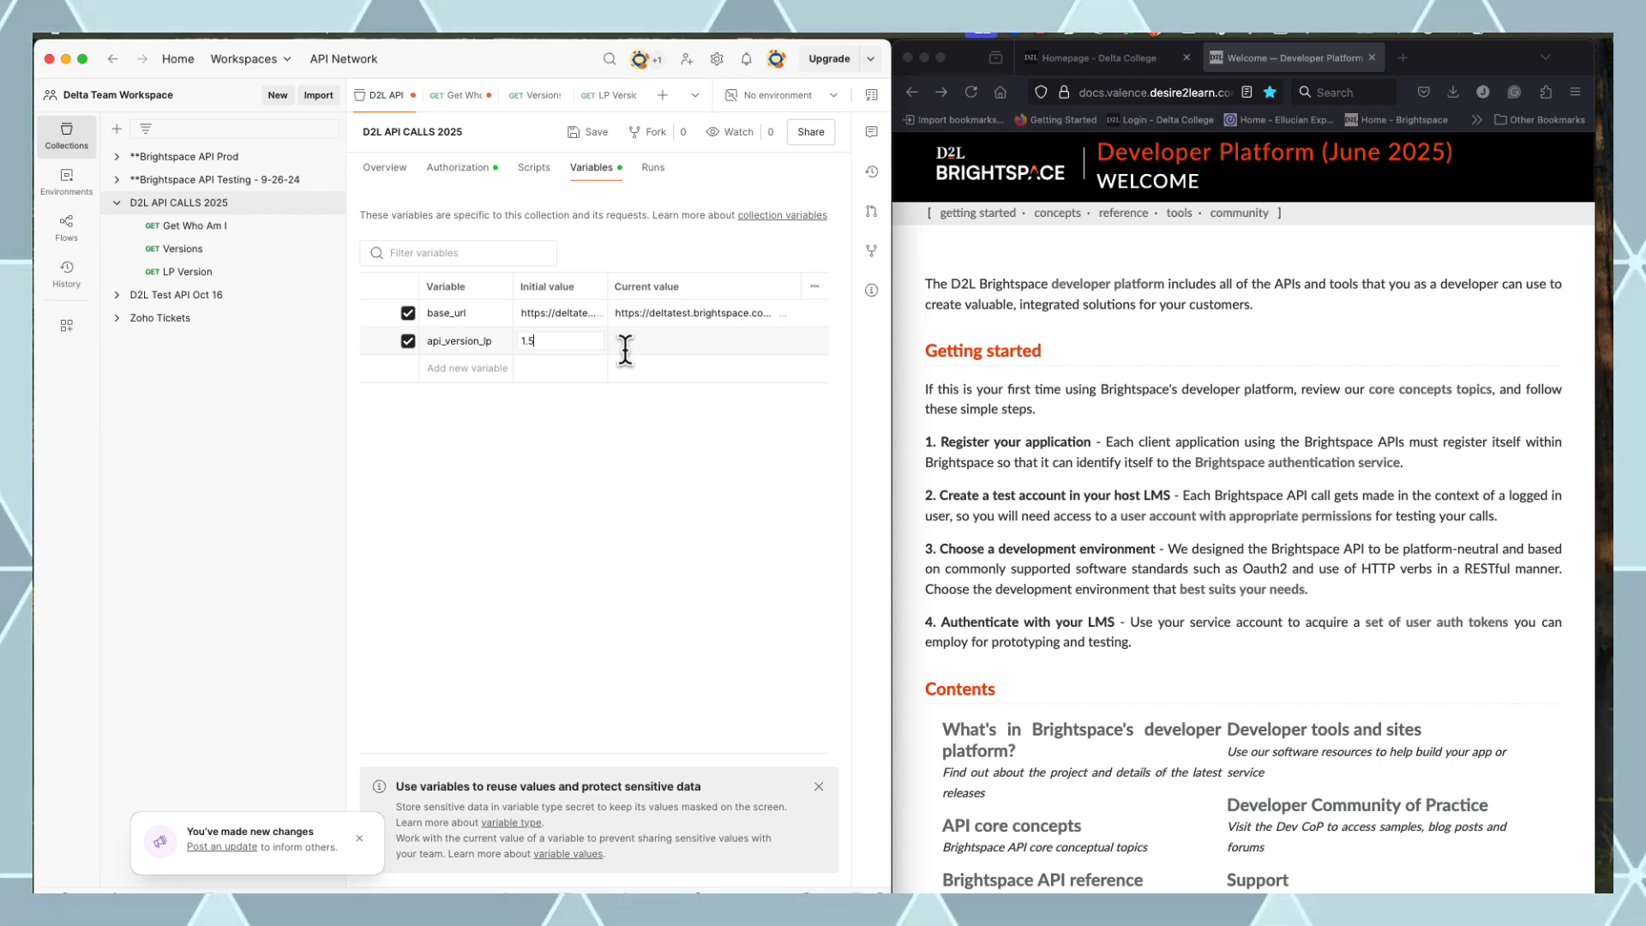
pyautogui.write('51')
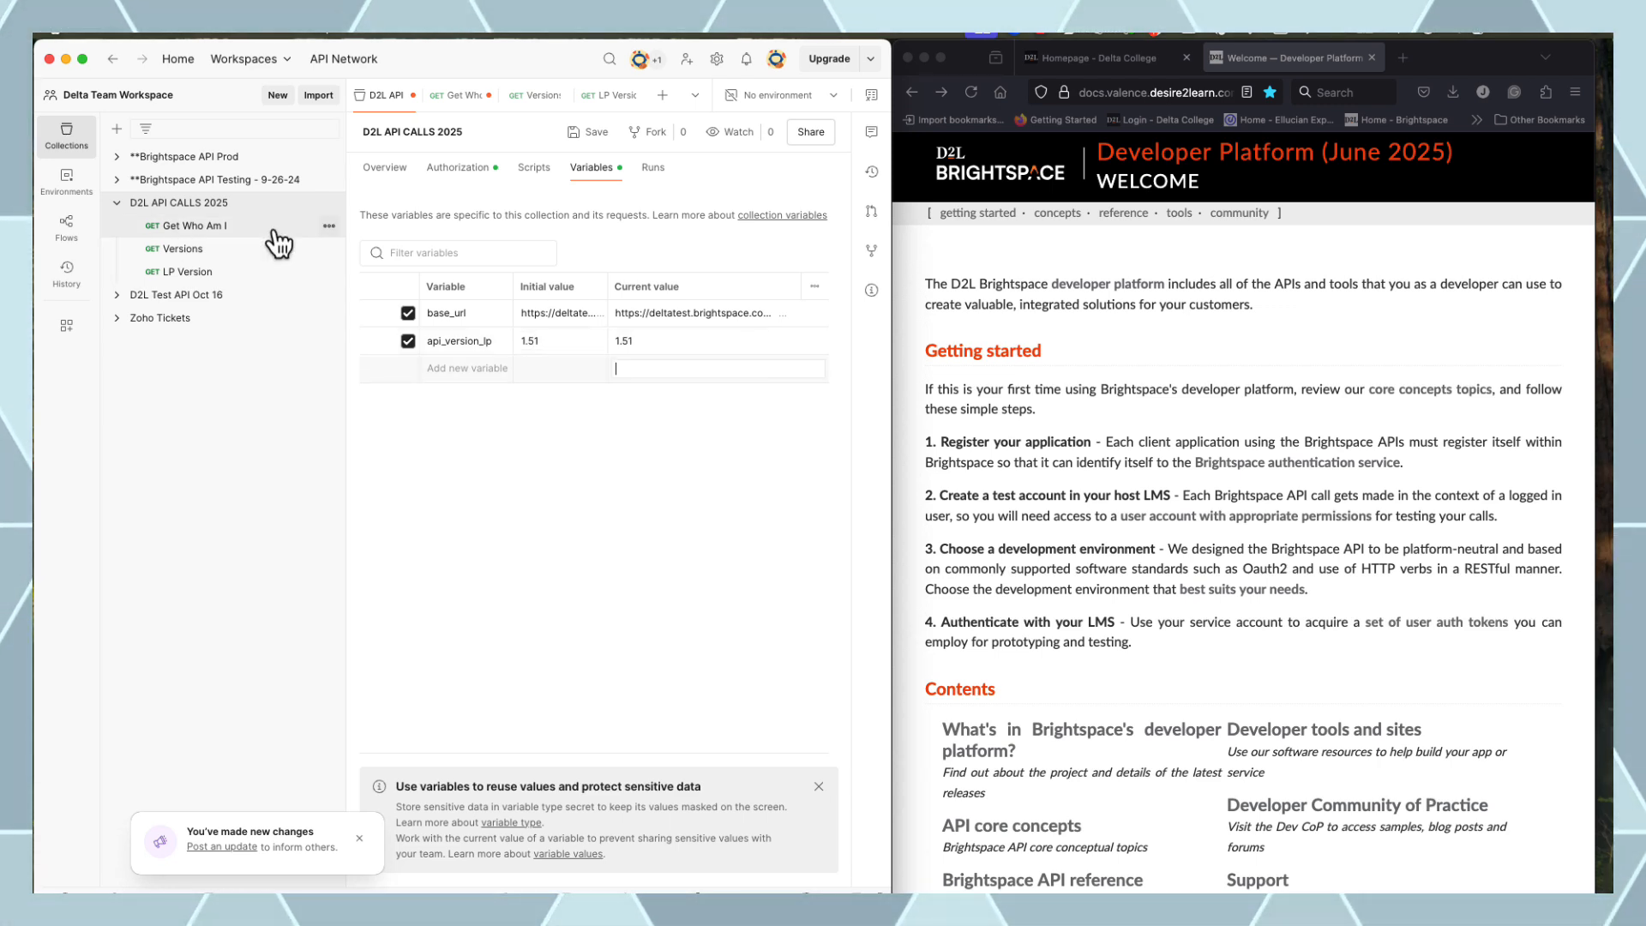
pyautogui.click(195, 256)
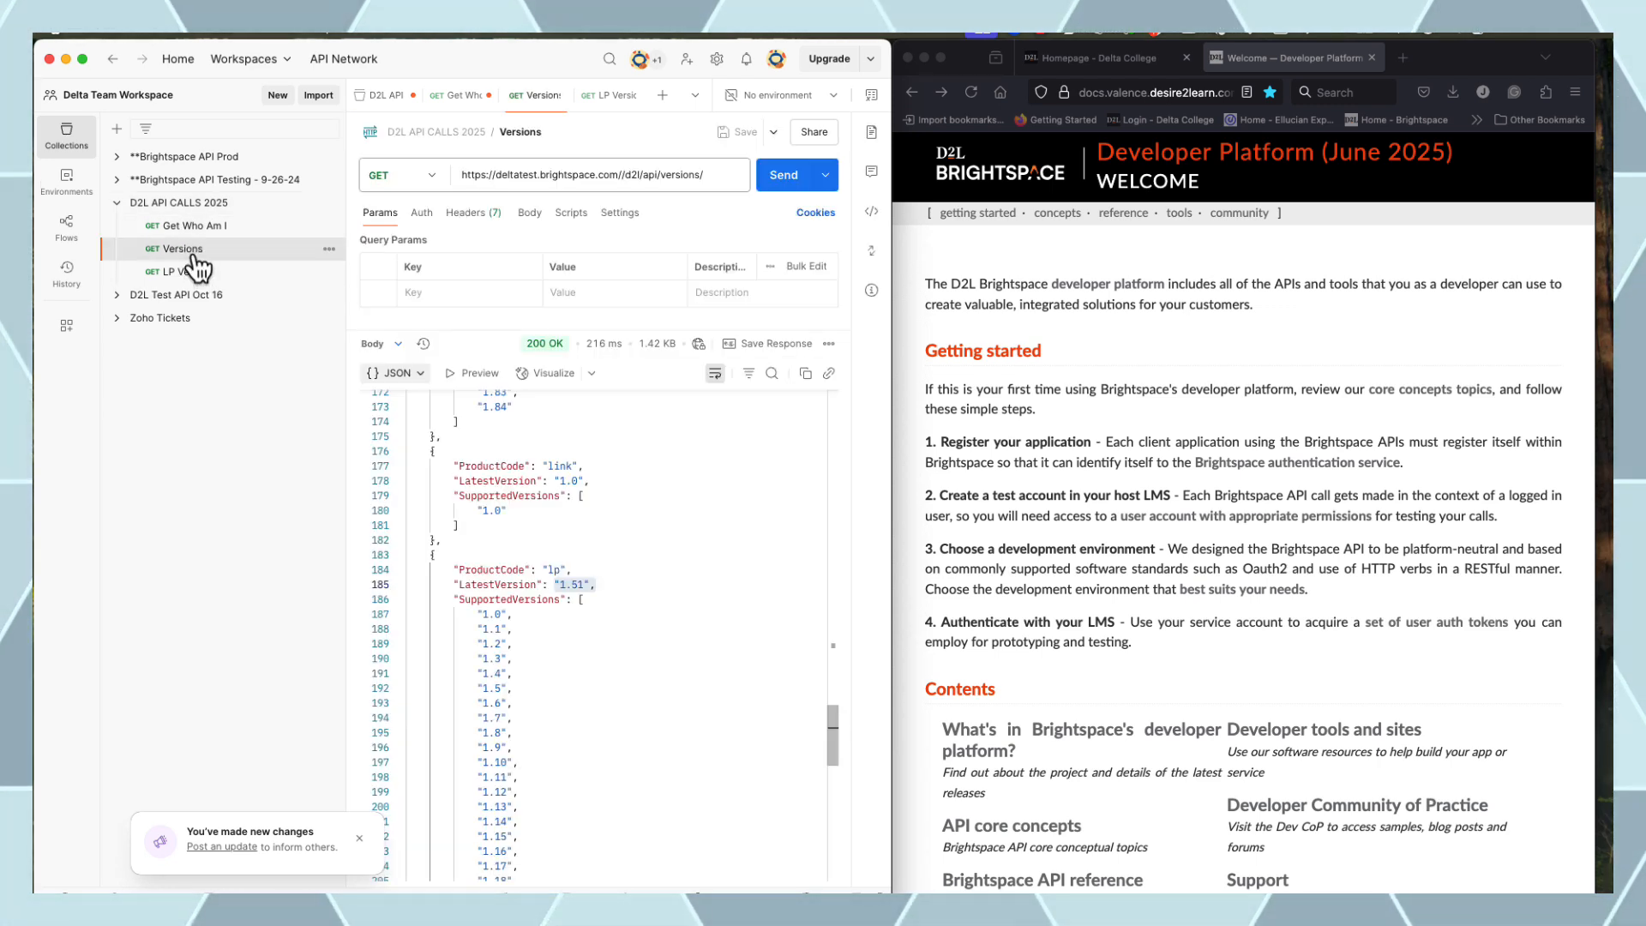
# Locate le's LatestVersion, 1.84, in the Versions JSON response
pyautogui.doubleClick(572, 585)
pyautogui.scroll(-15, 600, 587)
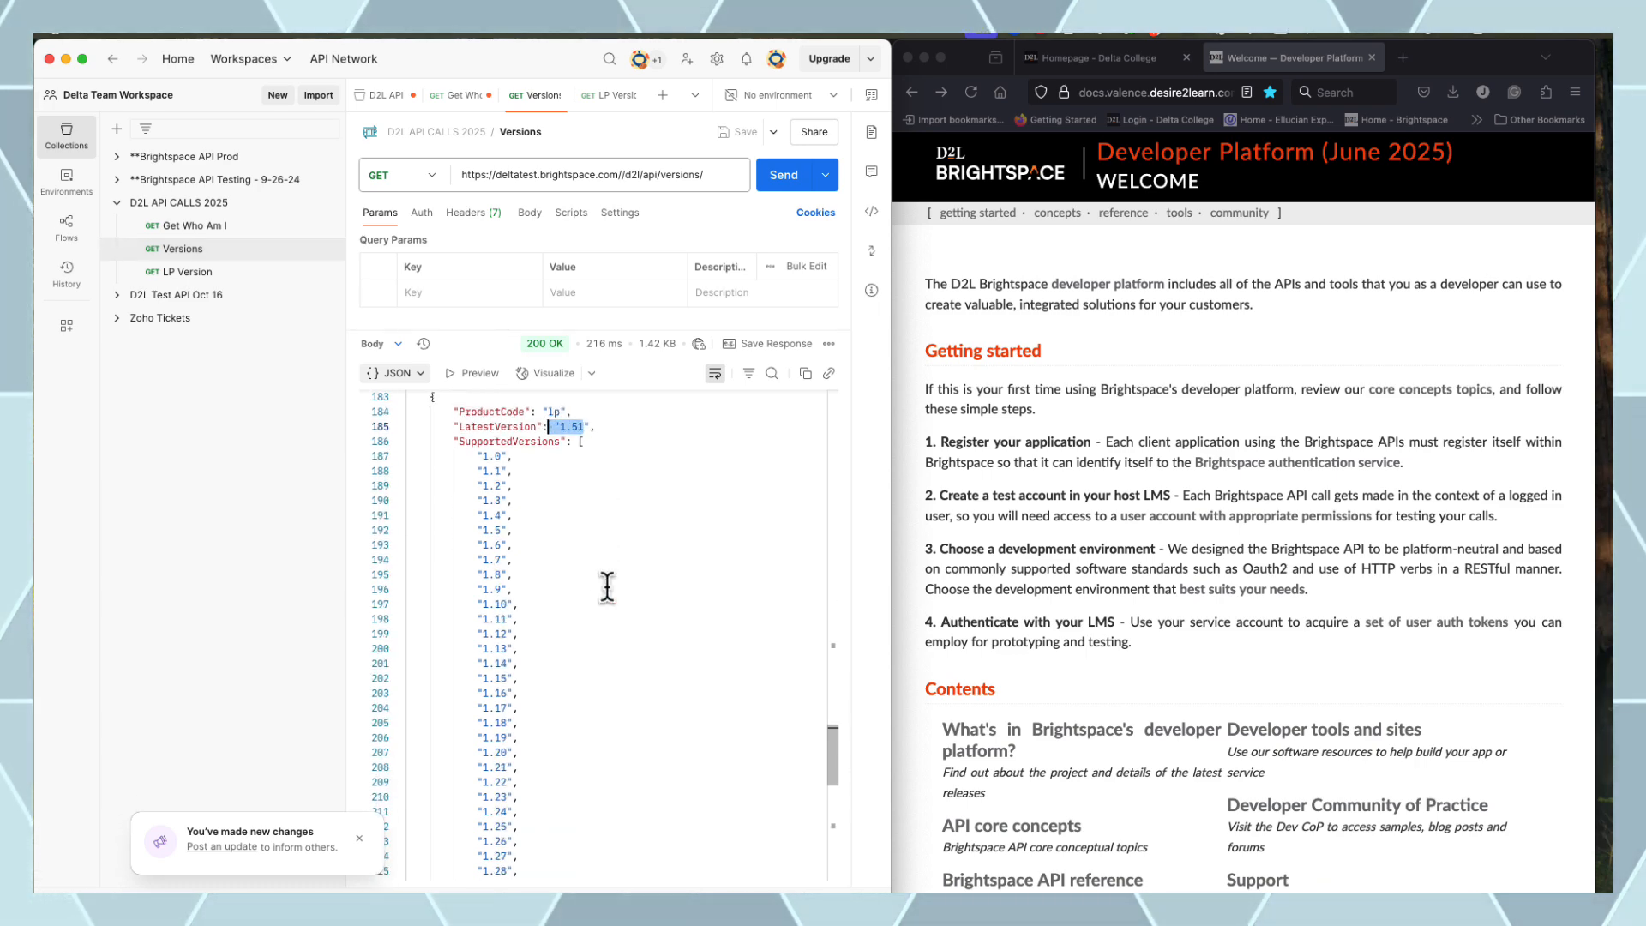
pyautogui.scroll(20, 608, 586)
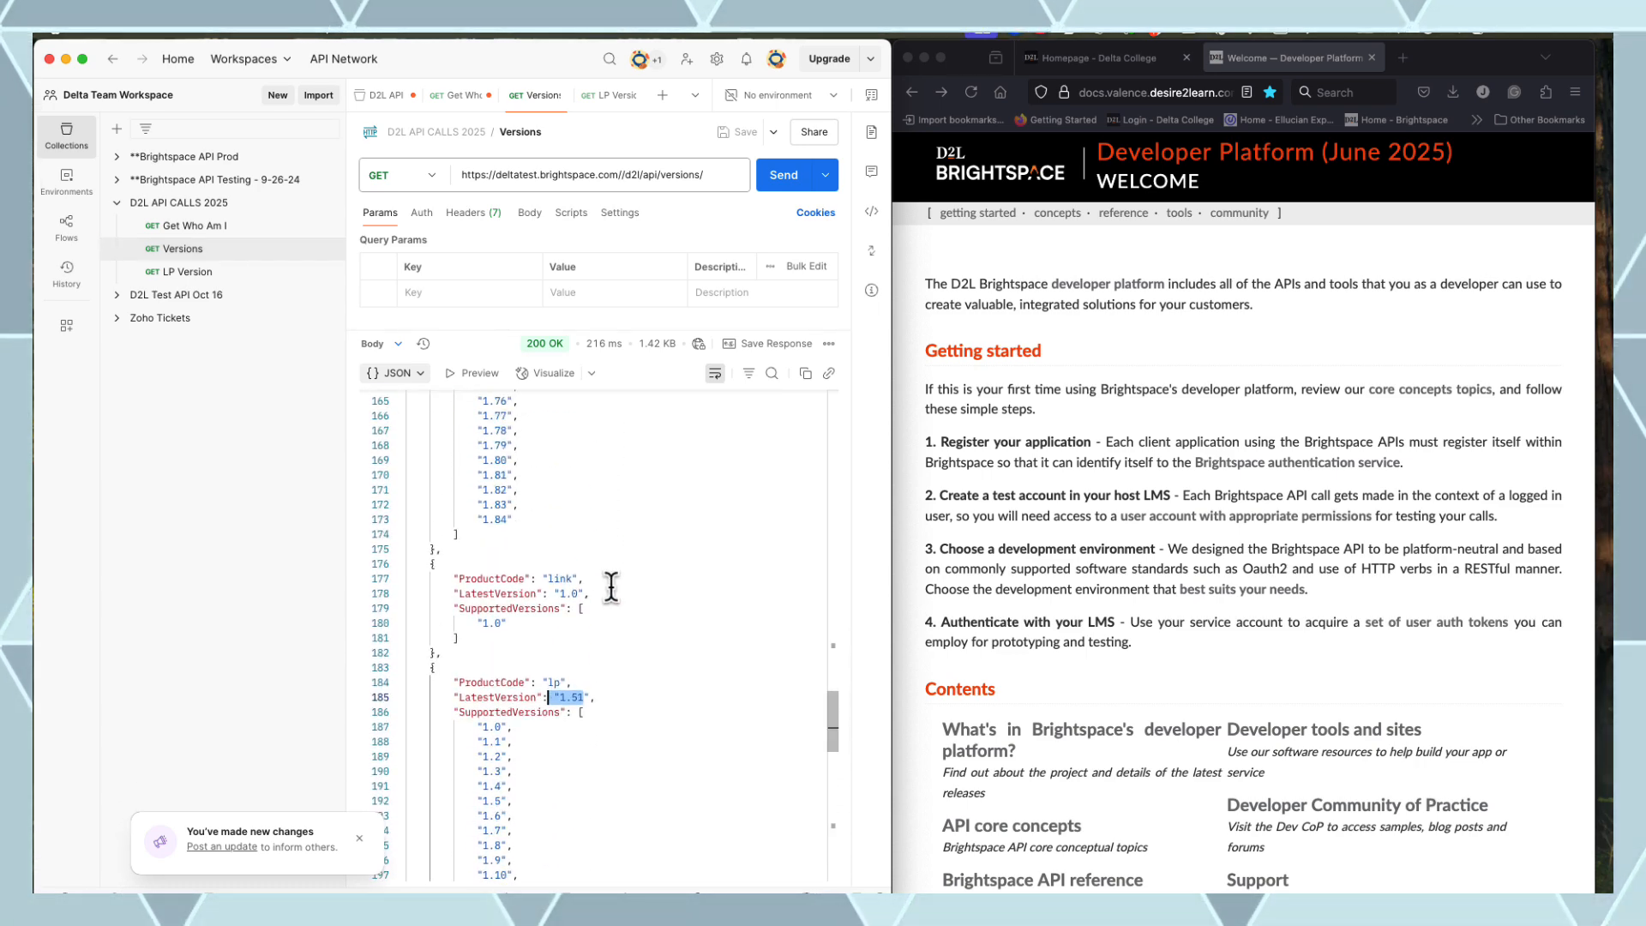
pyautogui.scroll(10, 611, 575)
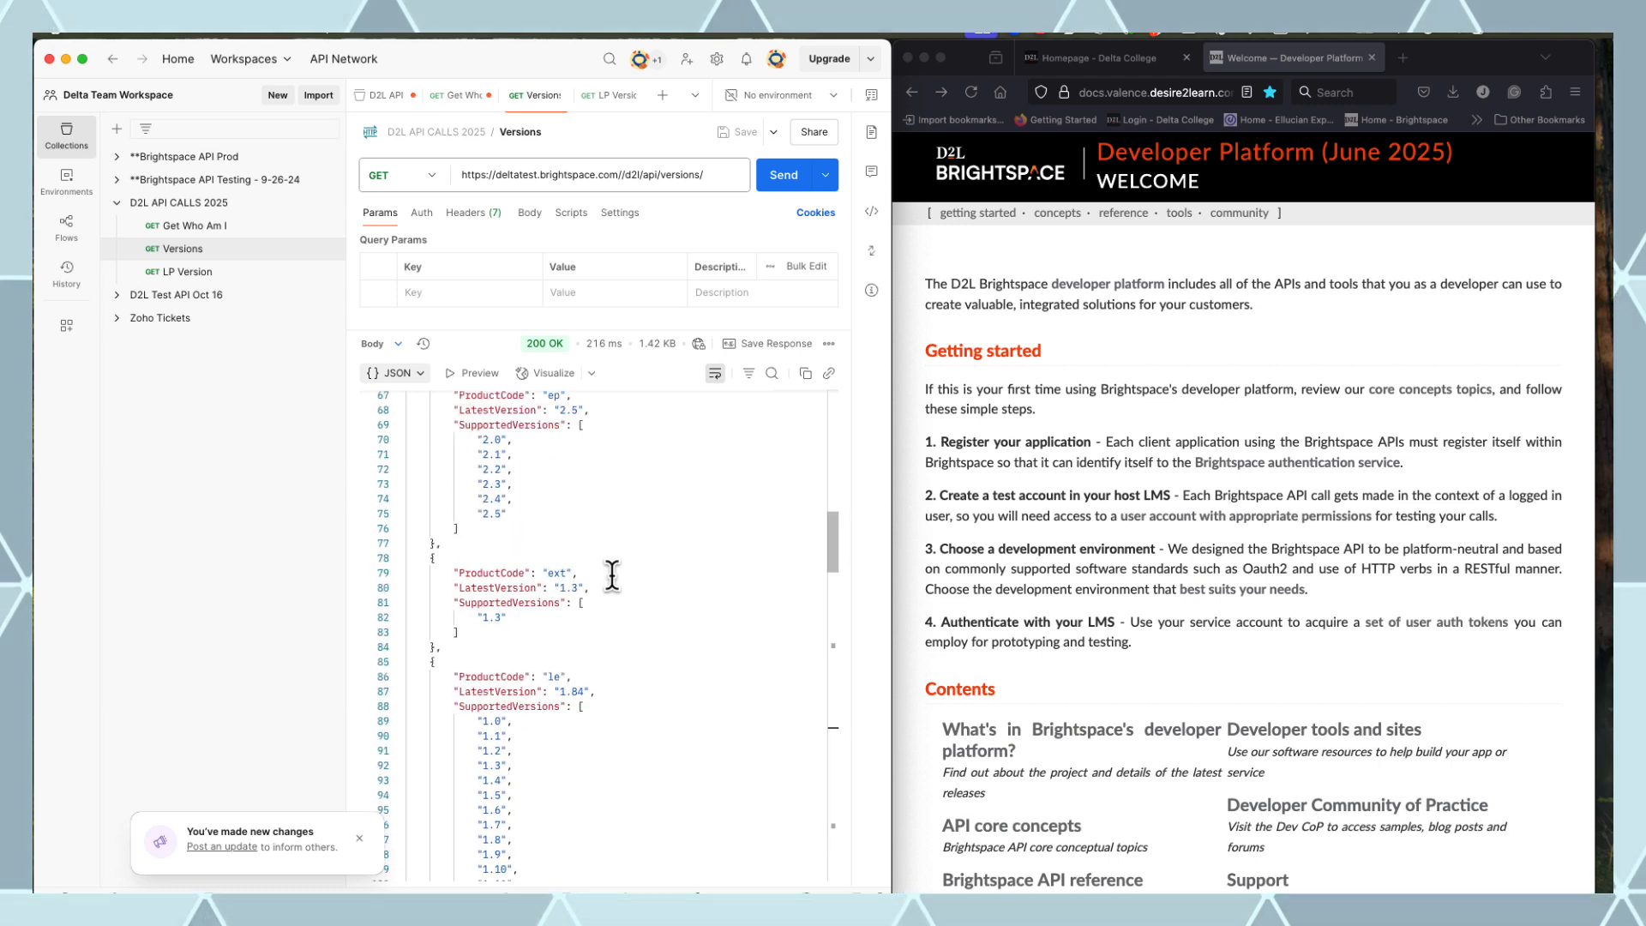
pyautogui.click(610, 697)
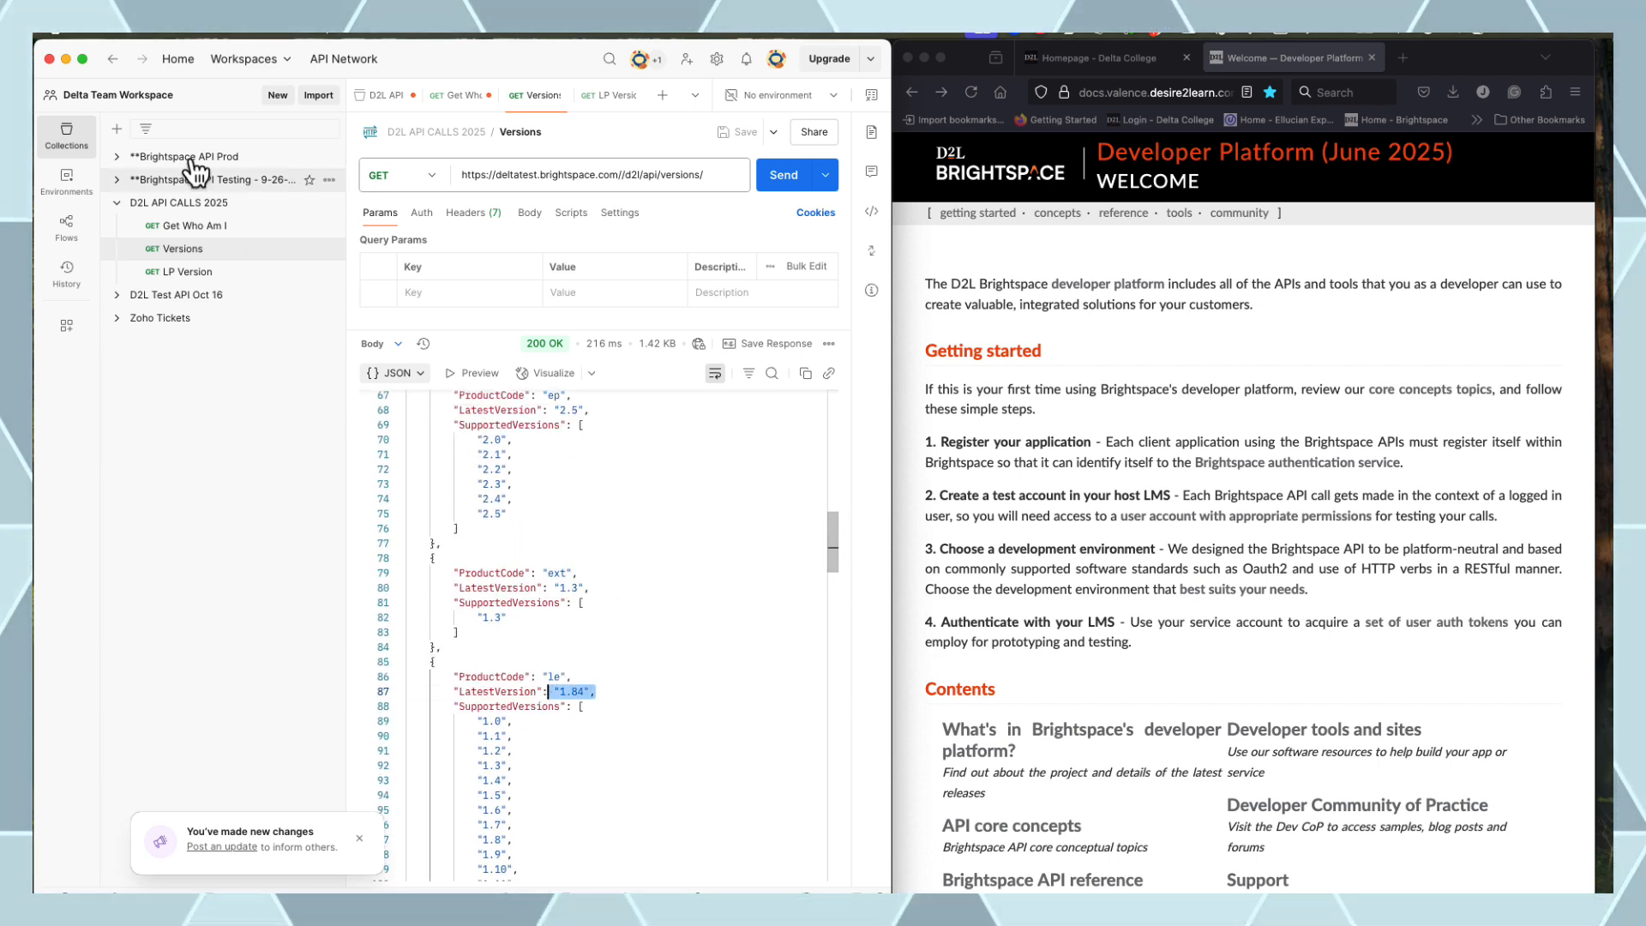
# Add collection variable api_version_le with value 1.84 and save
pyautogui.click(249, 205)
pyautogui.click(468, 369)
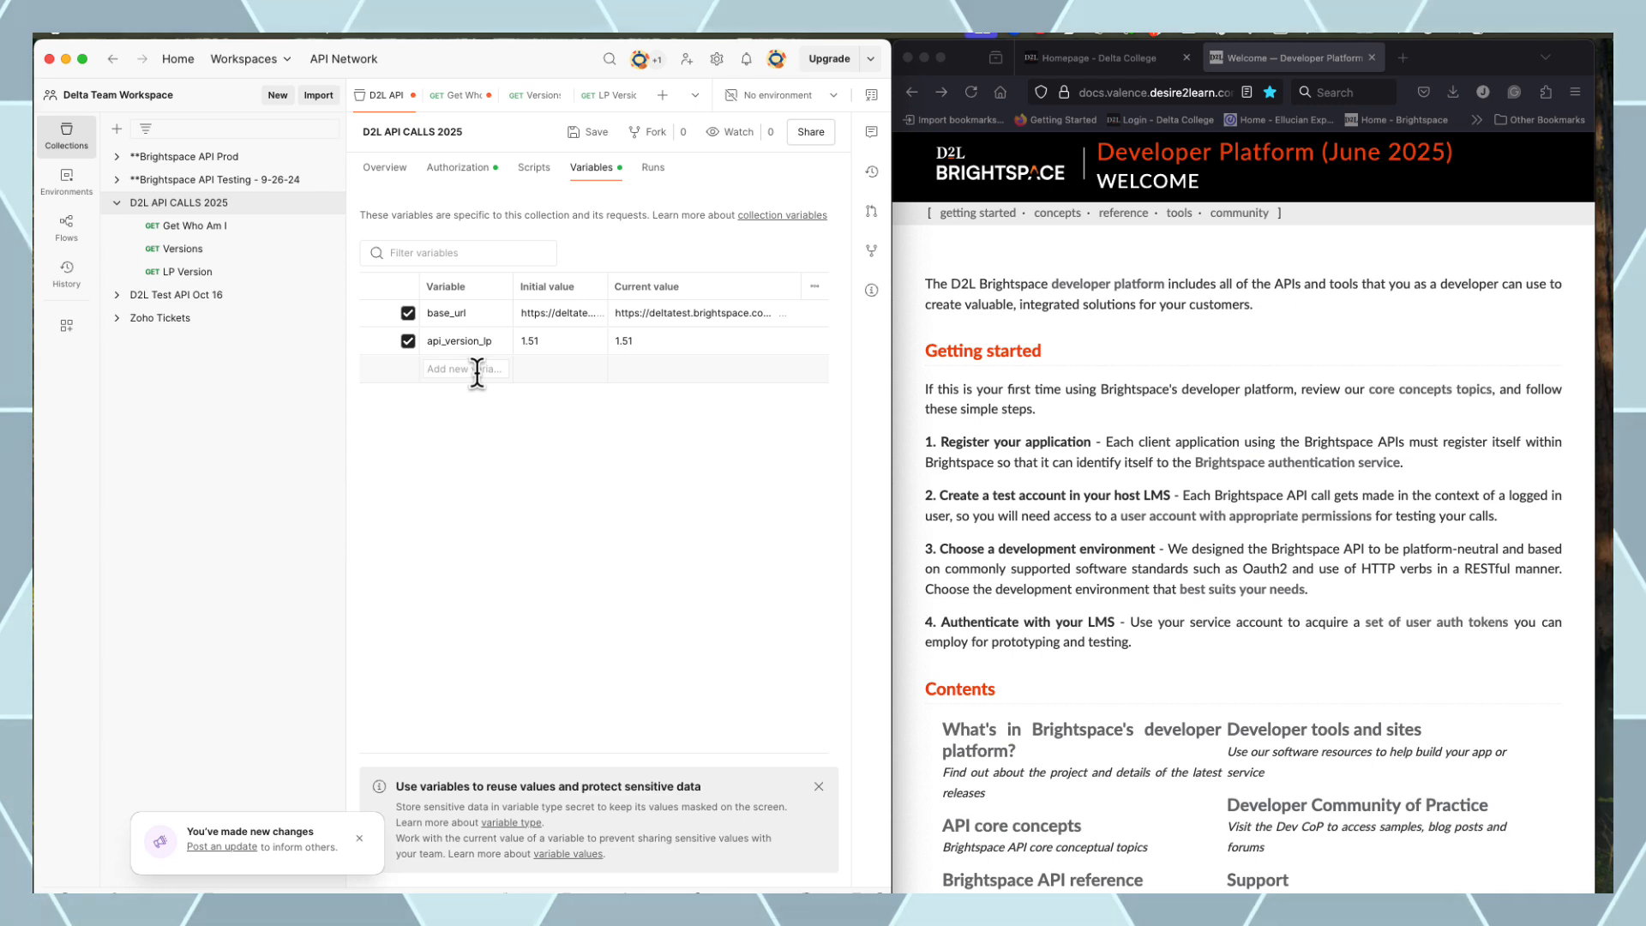
pyautogui.write('api_ver')
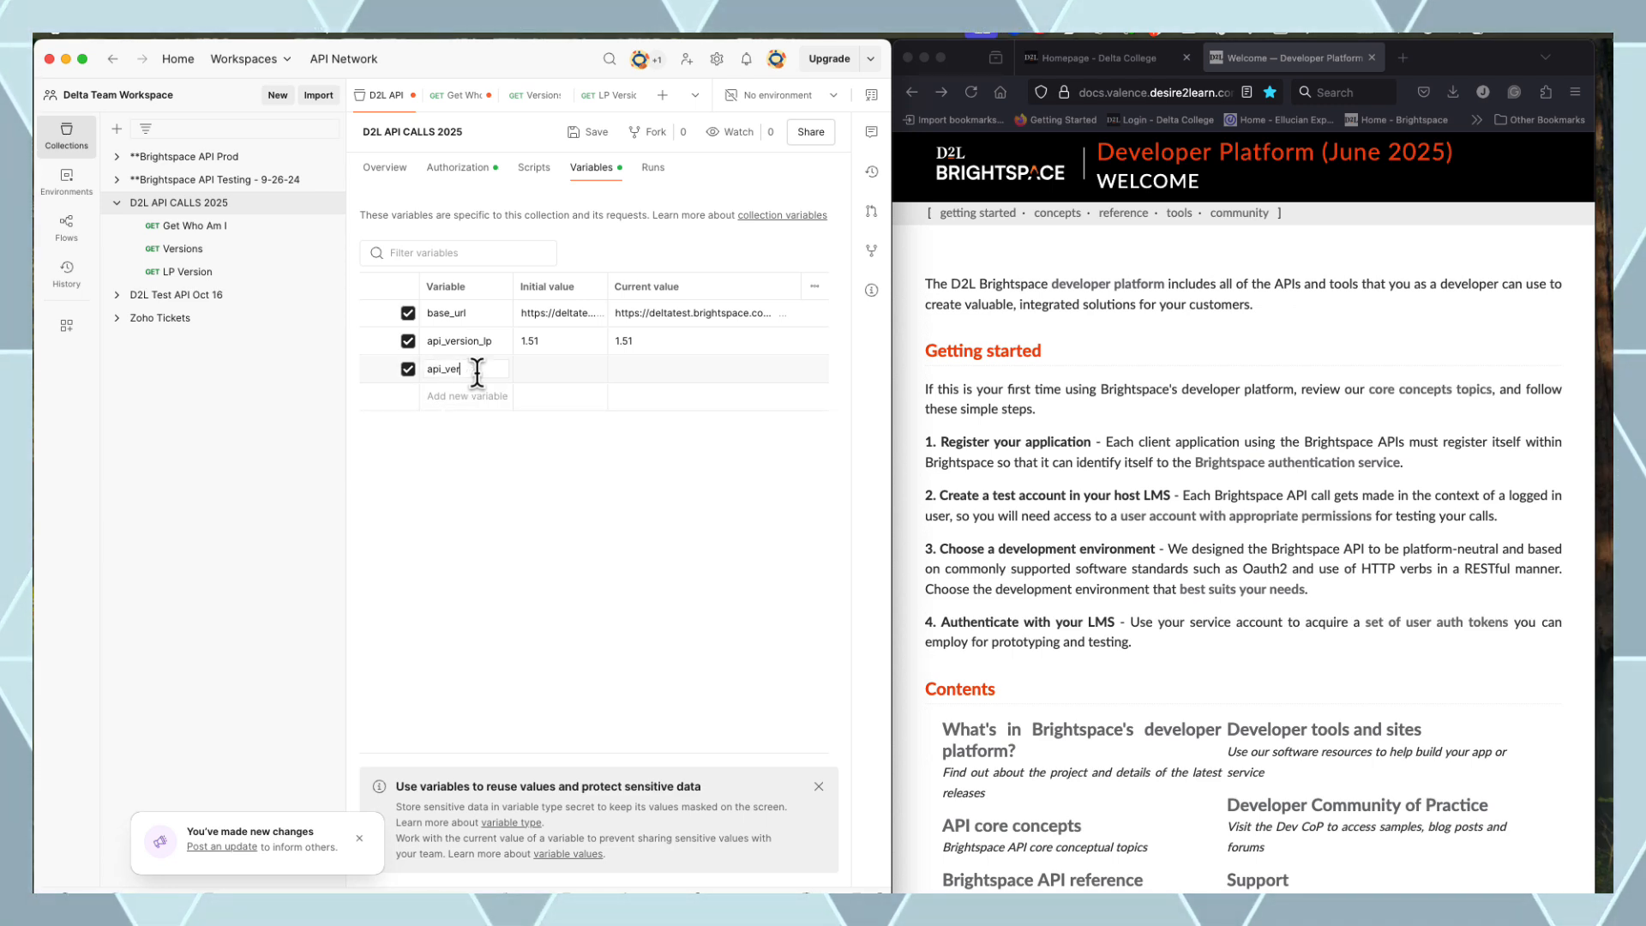
pyautogui.write('sion_')
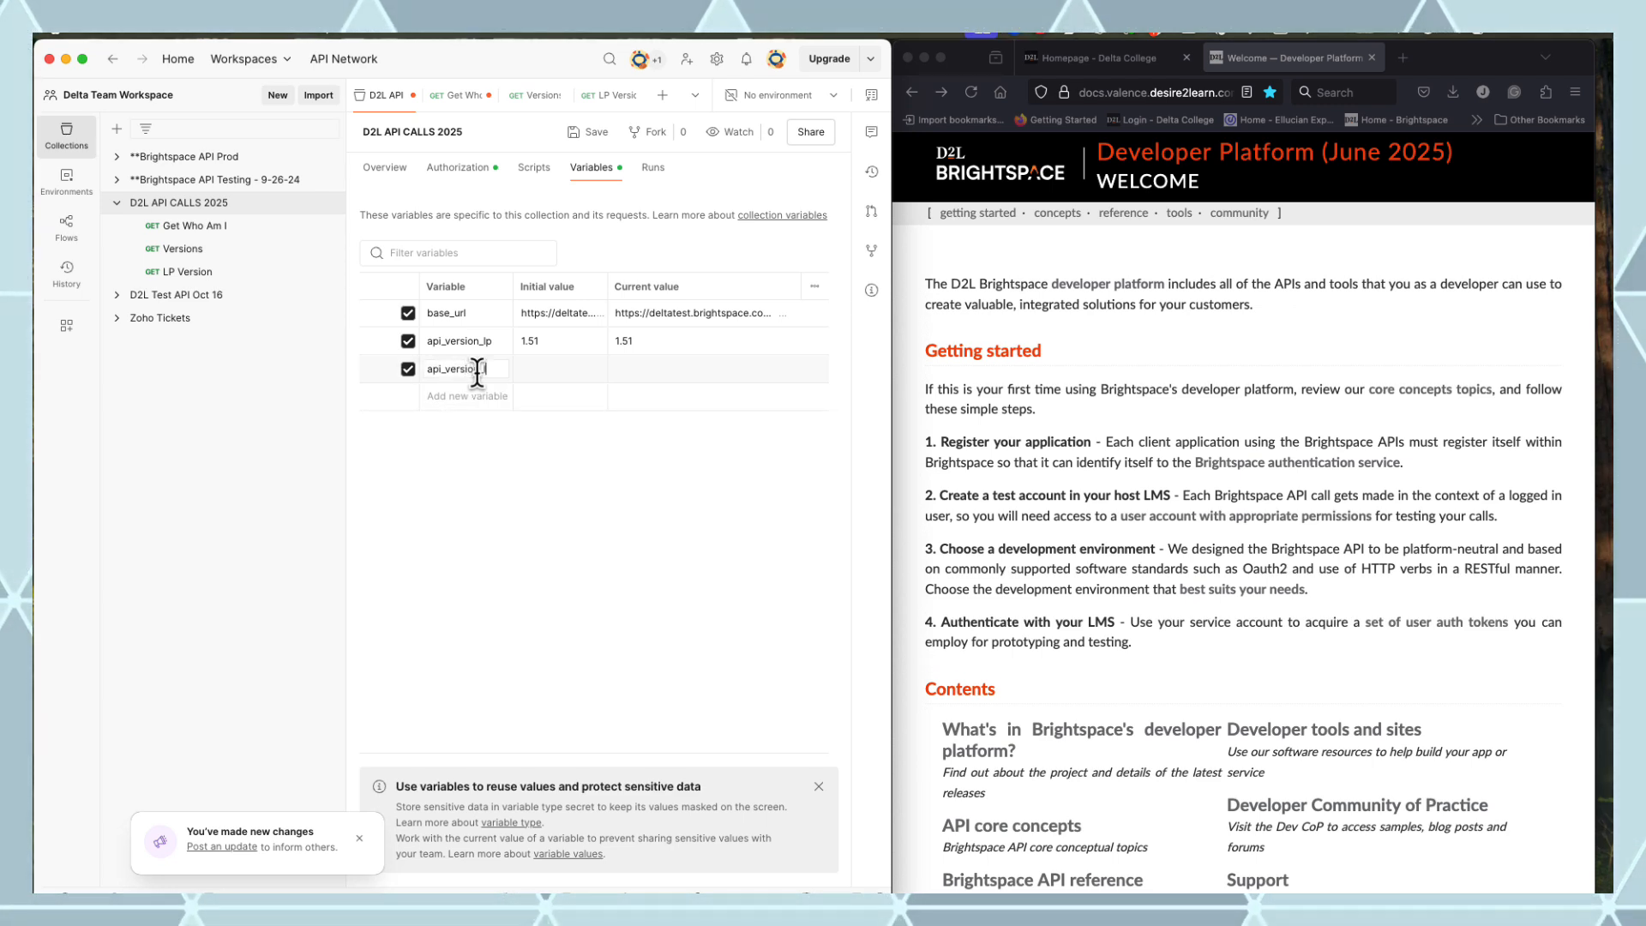
pyautogui.write('le')
pyautogui.press('Tab')
pyautogui.write('1')
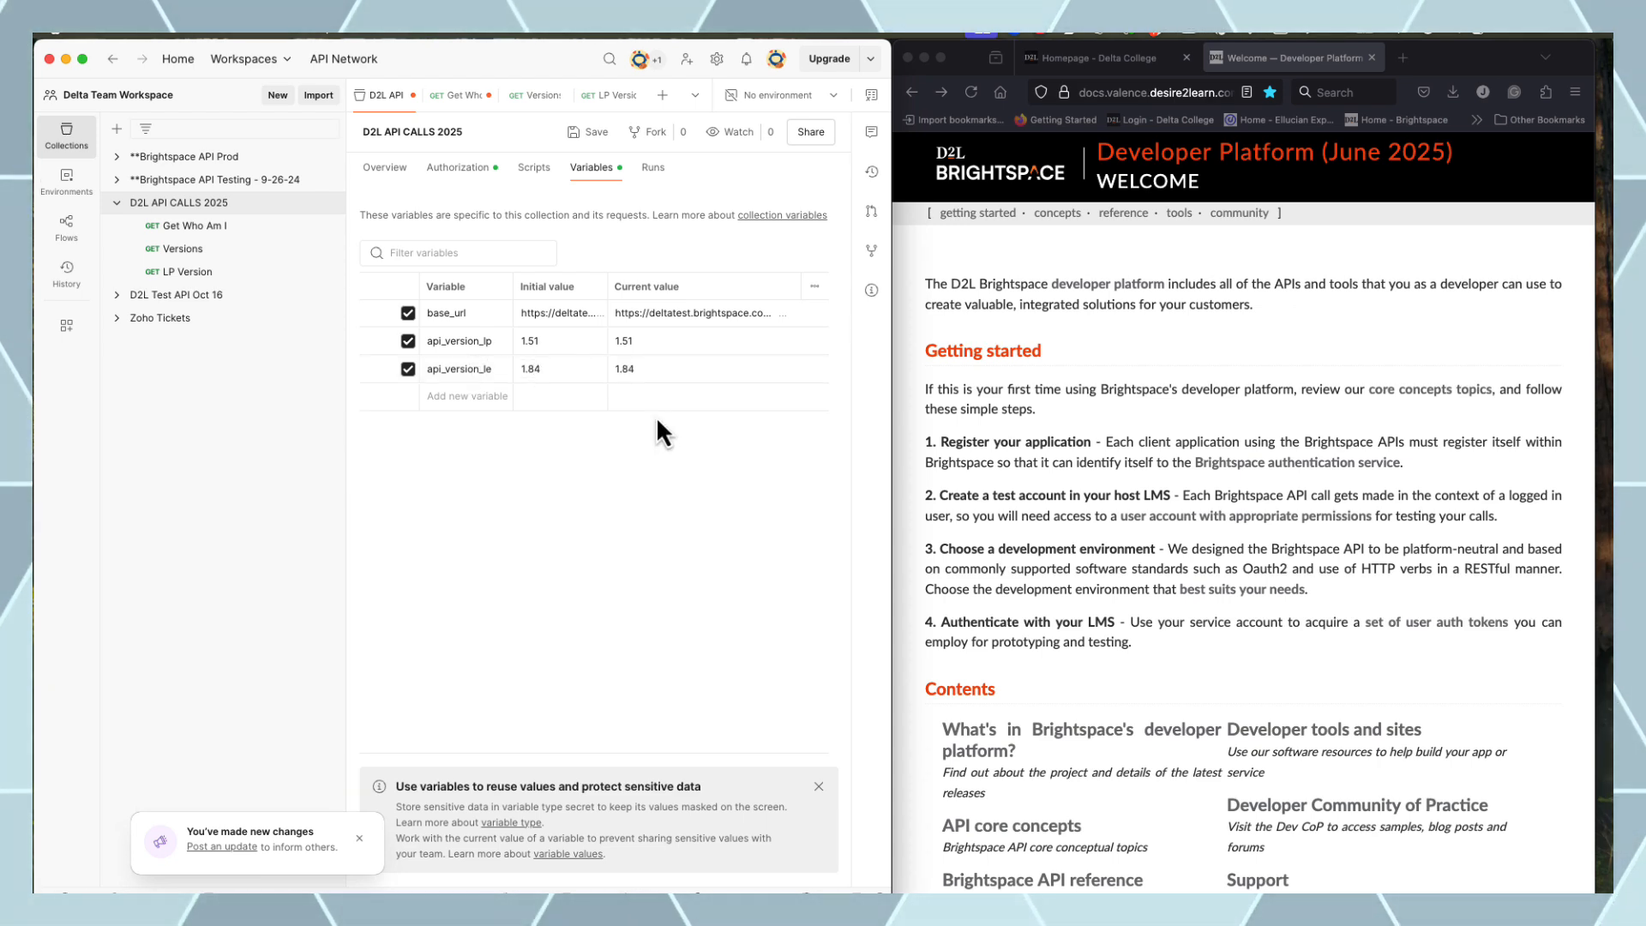
pyautogui.click(591, 133)
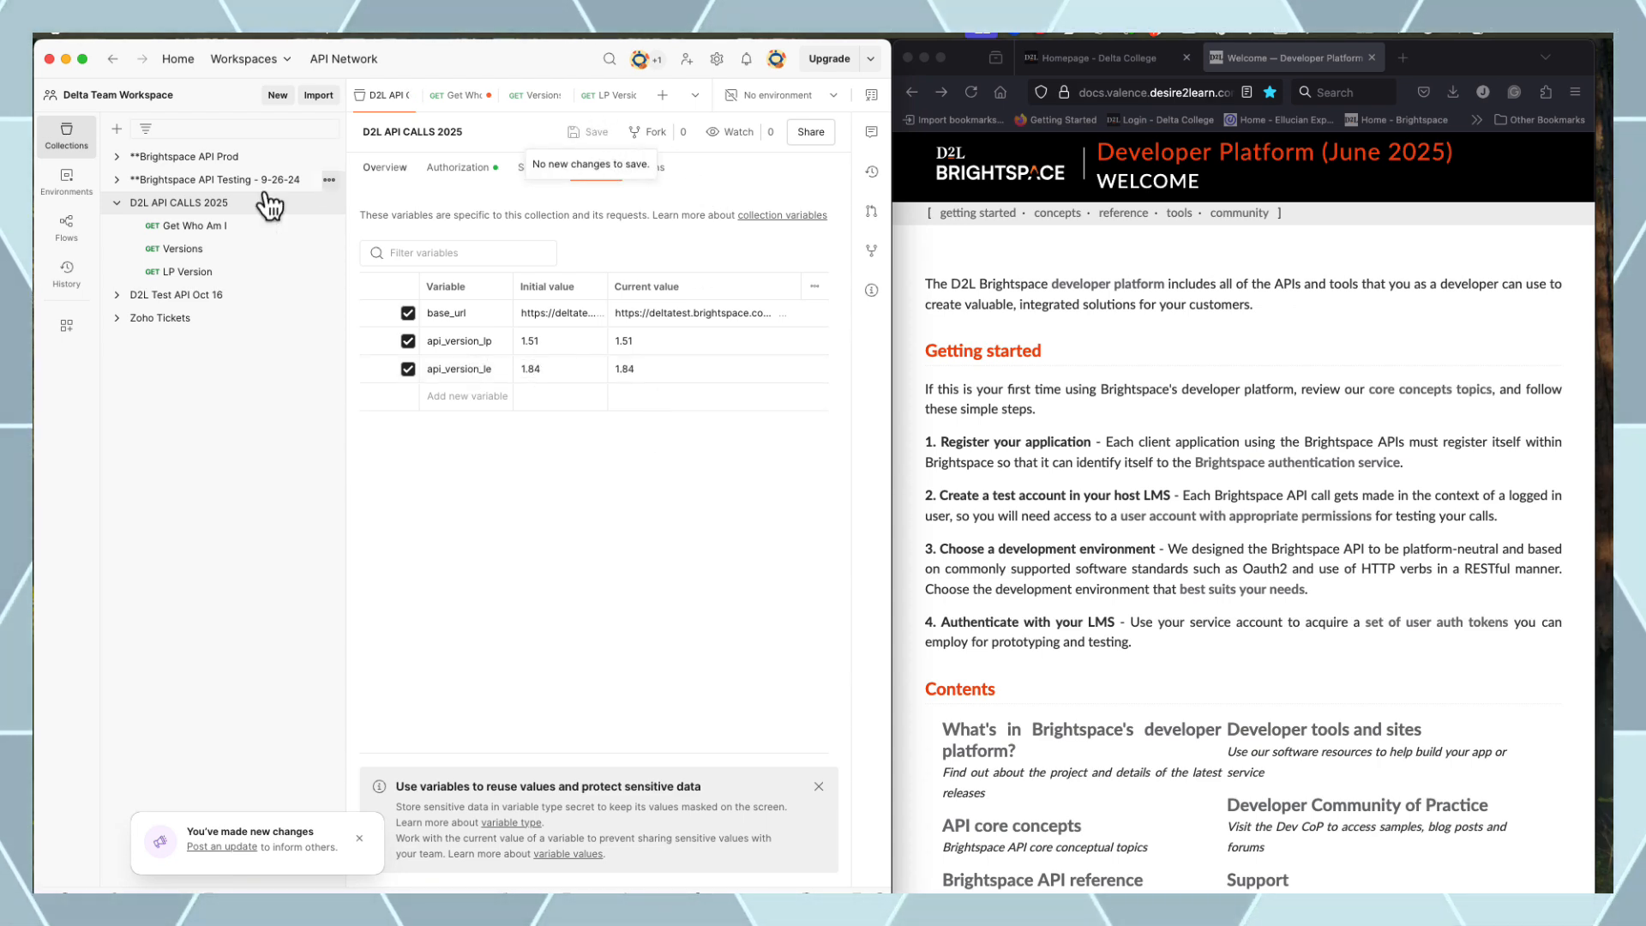
# Open the myProfile route docs via the scopes table and select /d2l/api/lp/(version)/profile/myProfile
pyautogui.click(1183, 359)
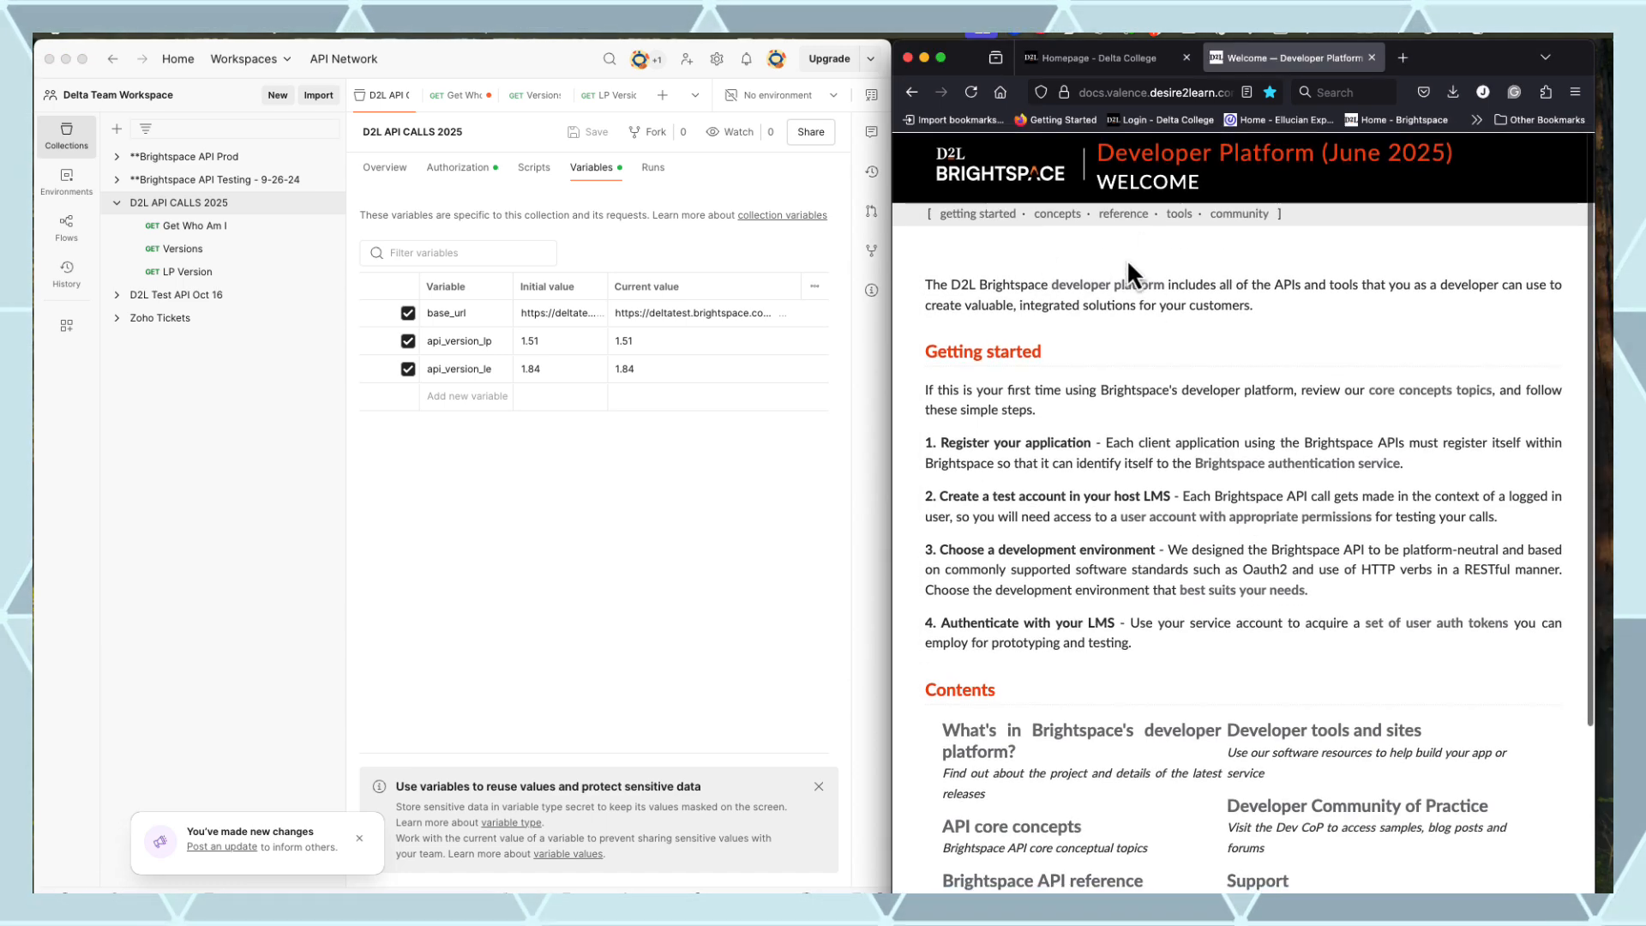
pyautogui.click(1135, 218)
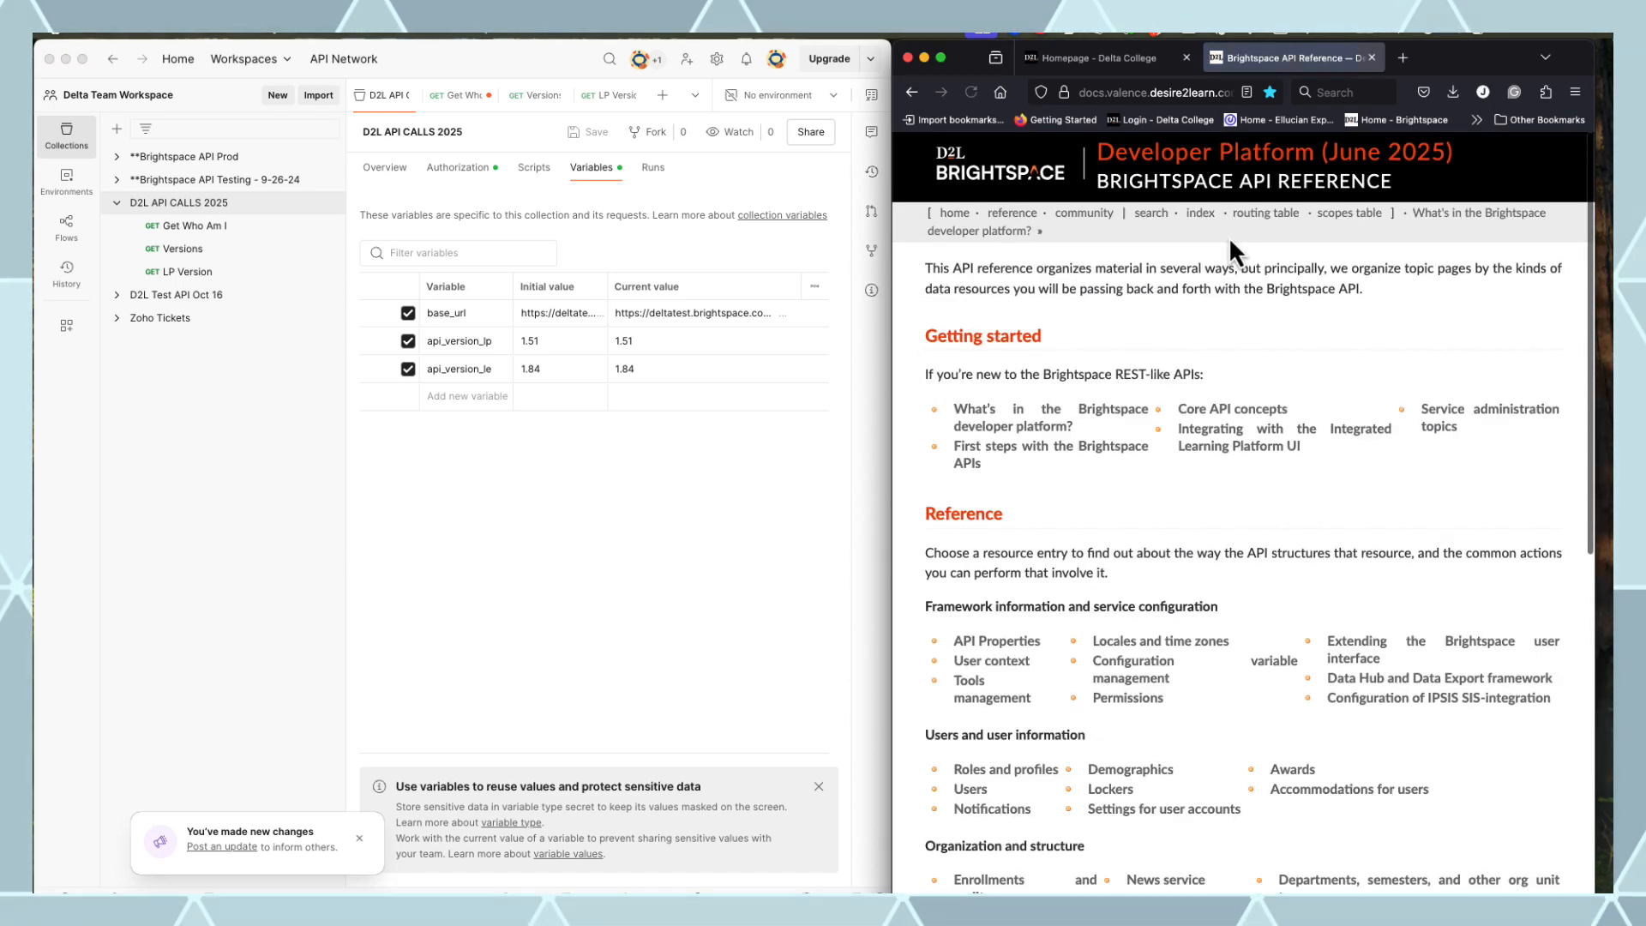
pyautogui.click(1351, 225)
pyautogui.scroll(-20, 1334, 367)
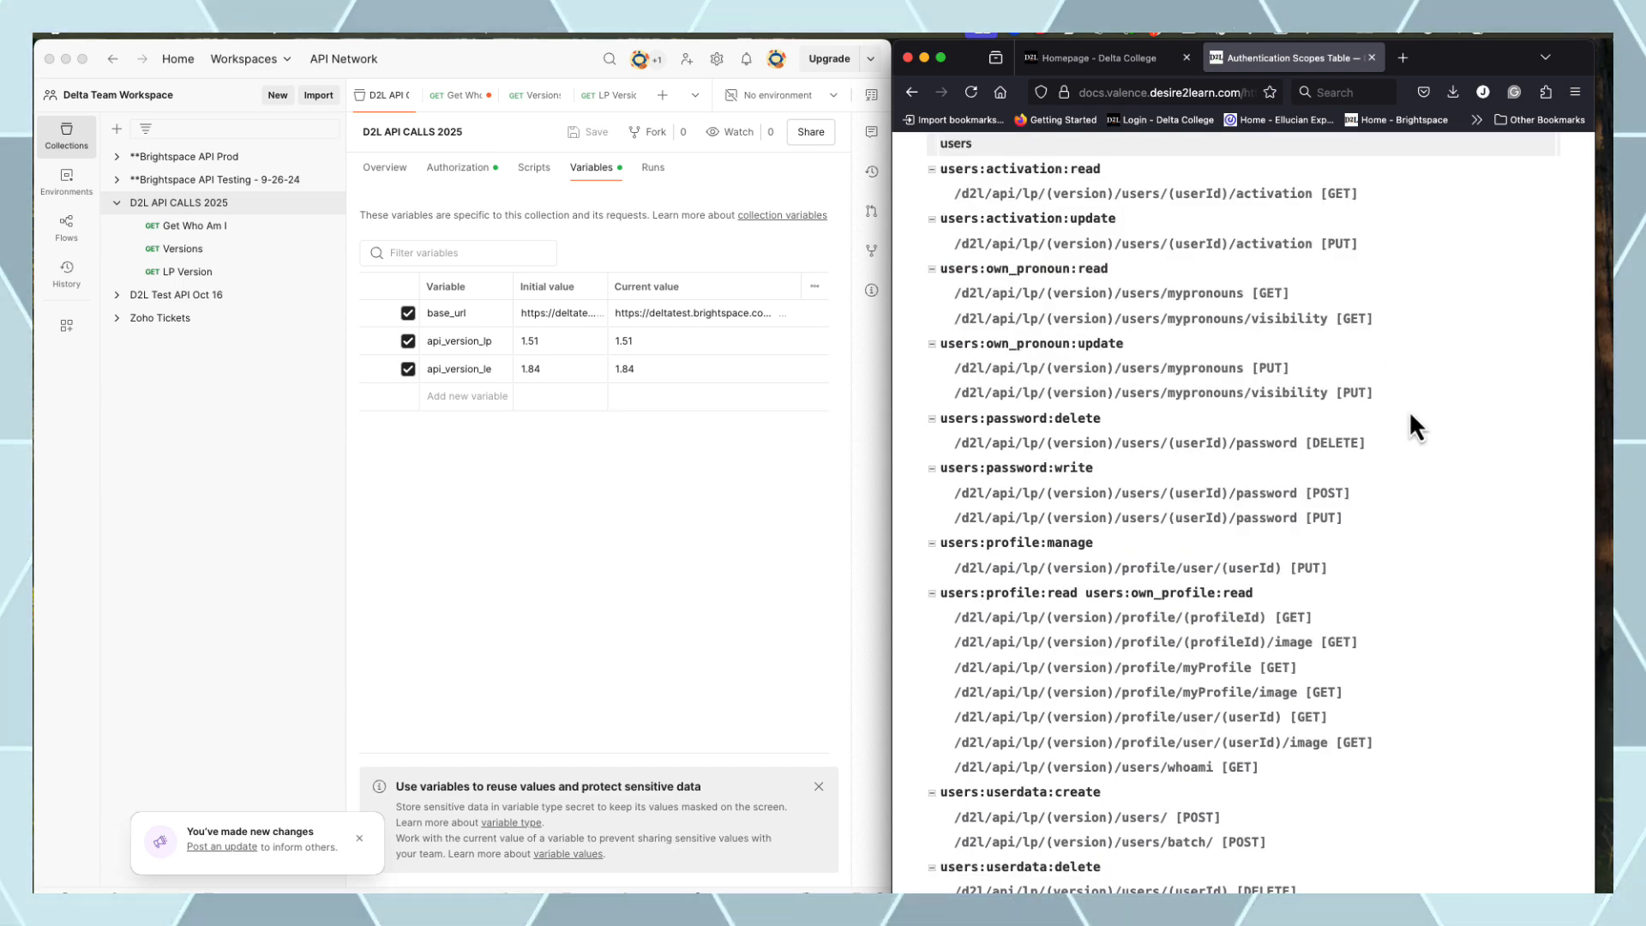
pyautogui.scroll(-3, 1243, 575)
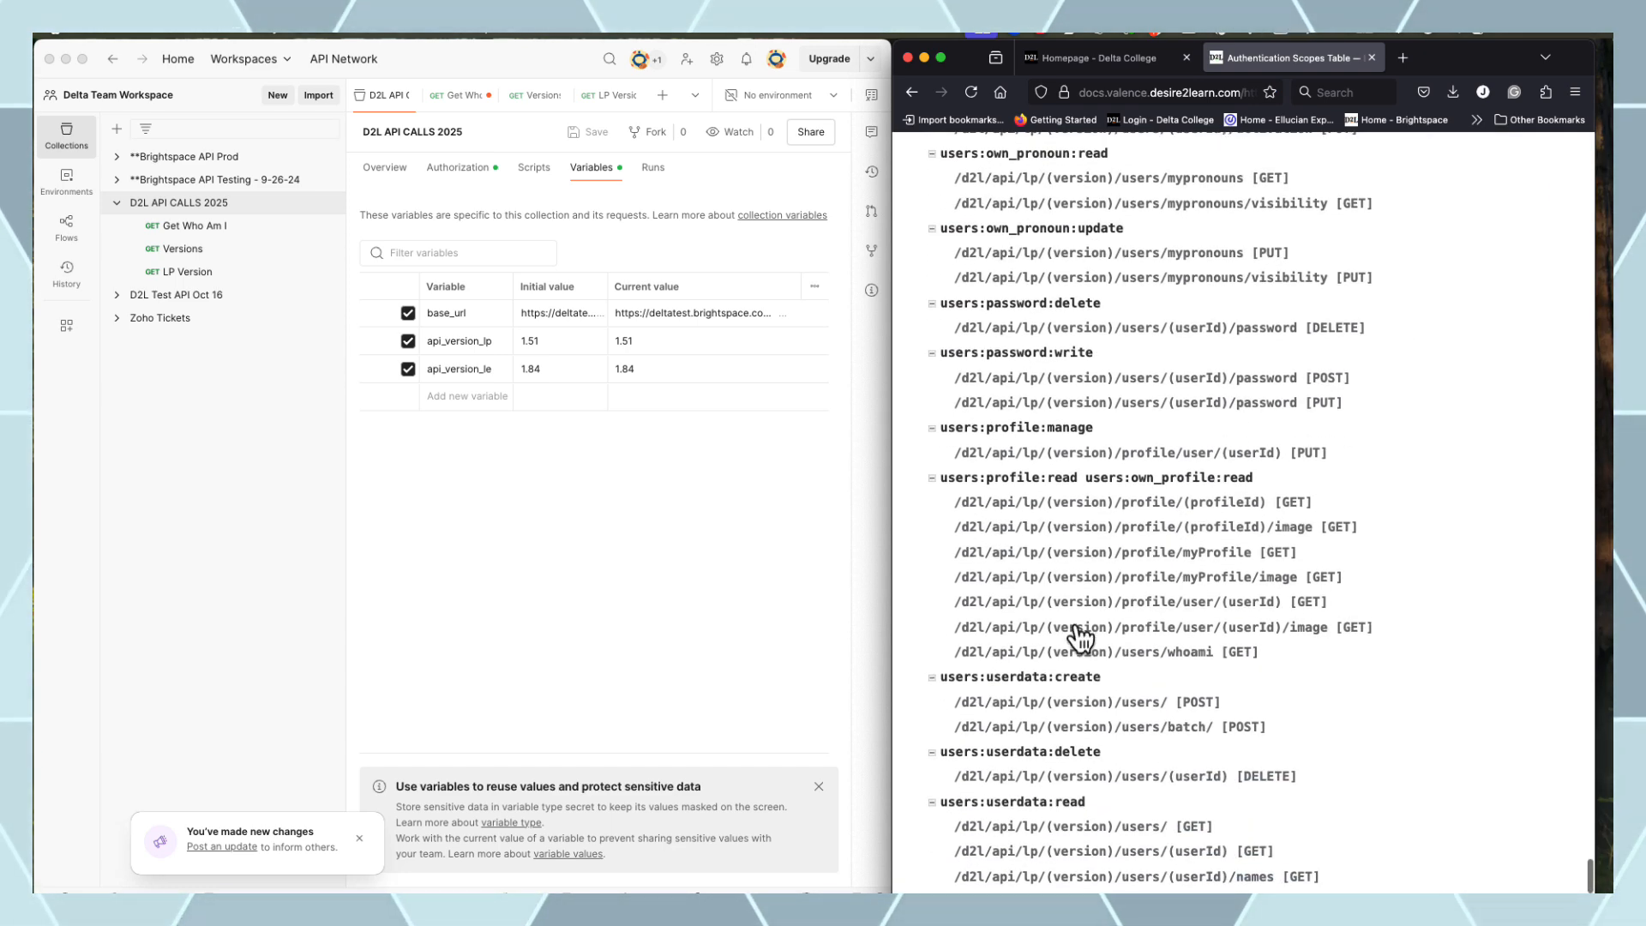
pyautogui.click(1100, 555)
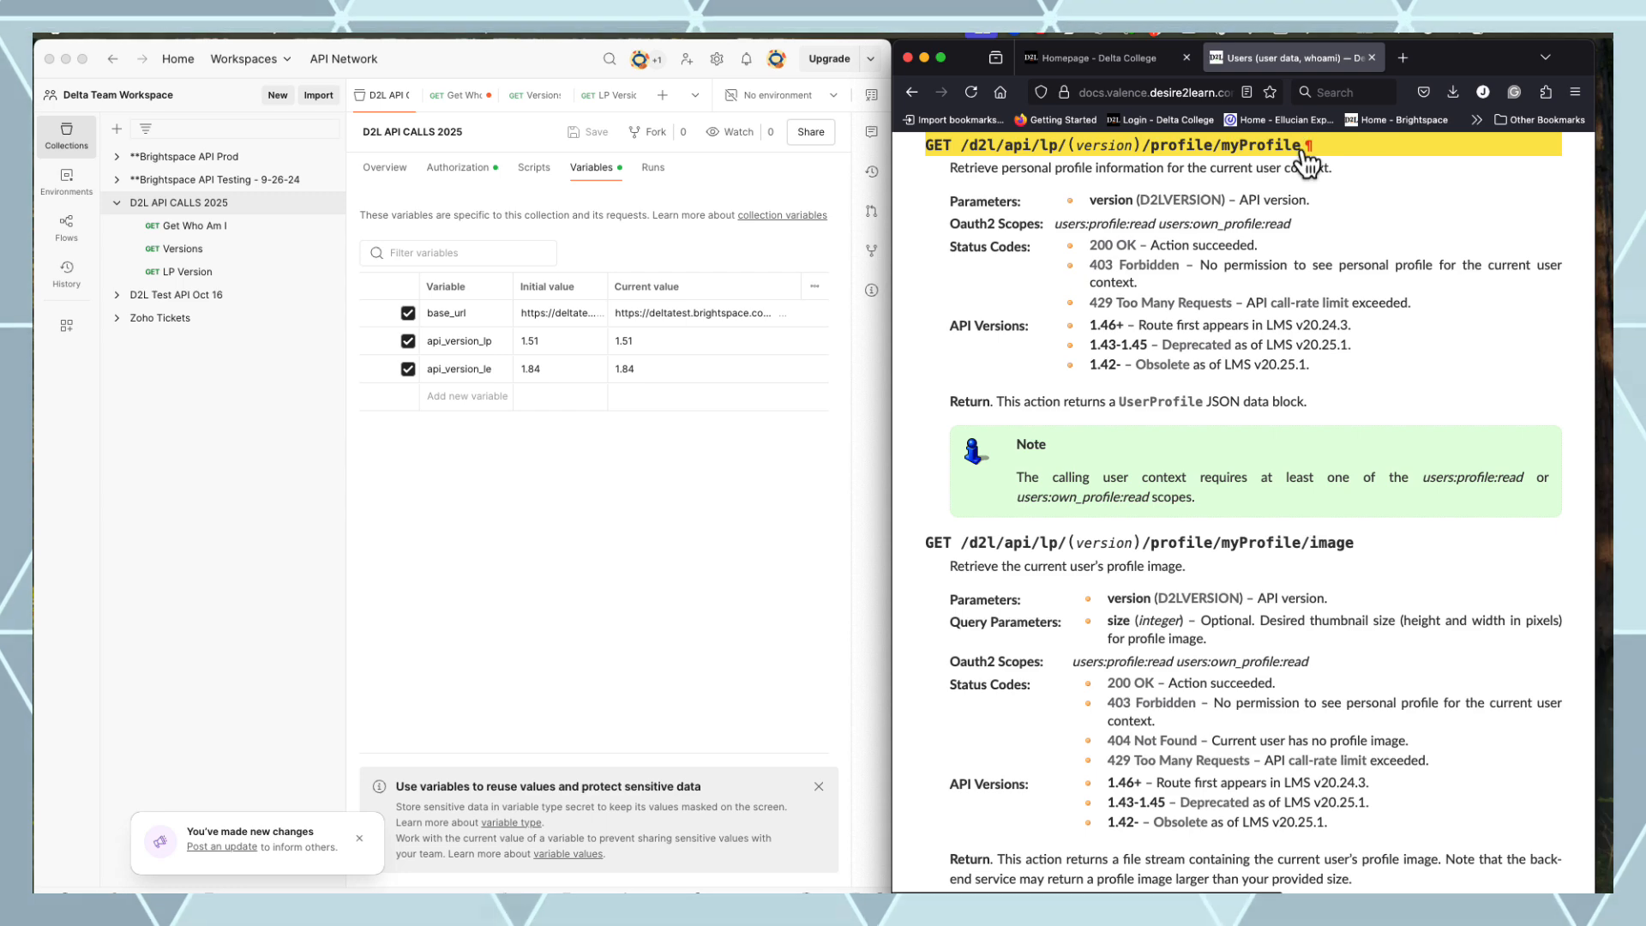
pyautogui.scroll(4, 1286, 163)
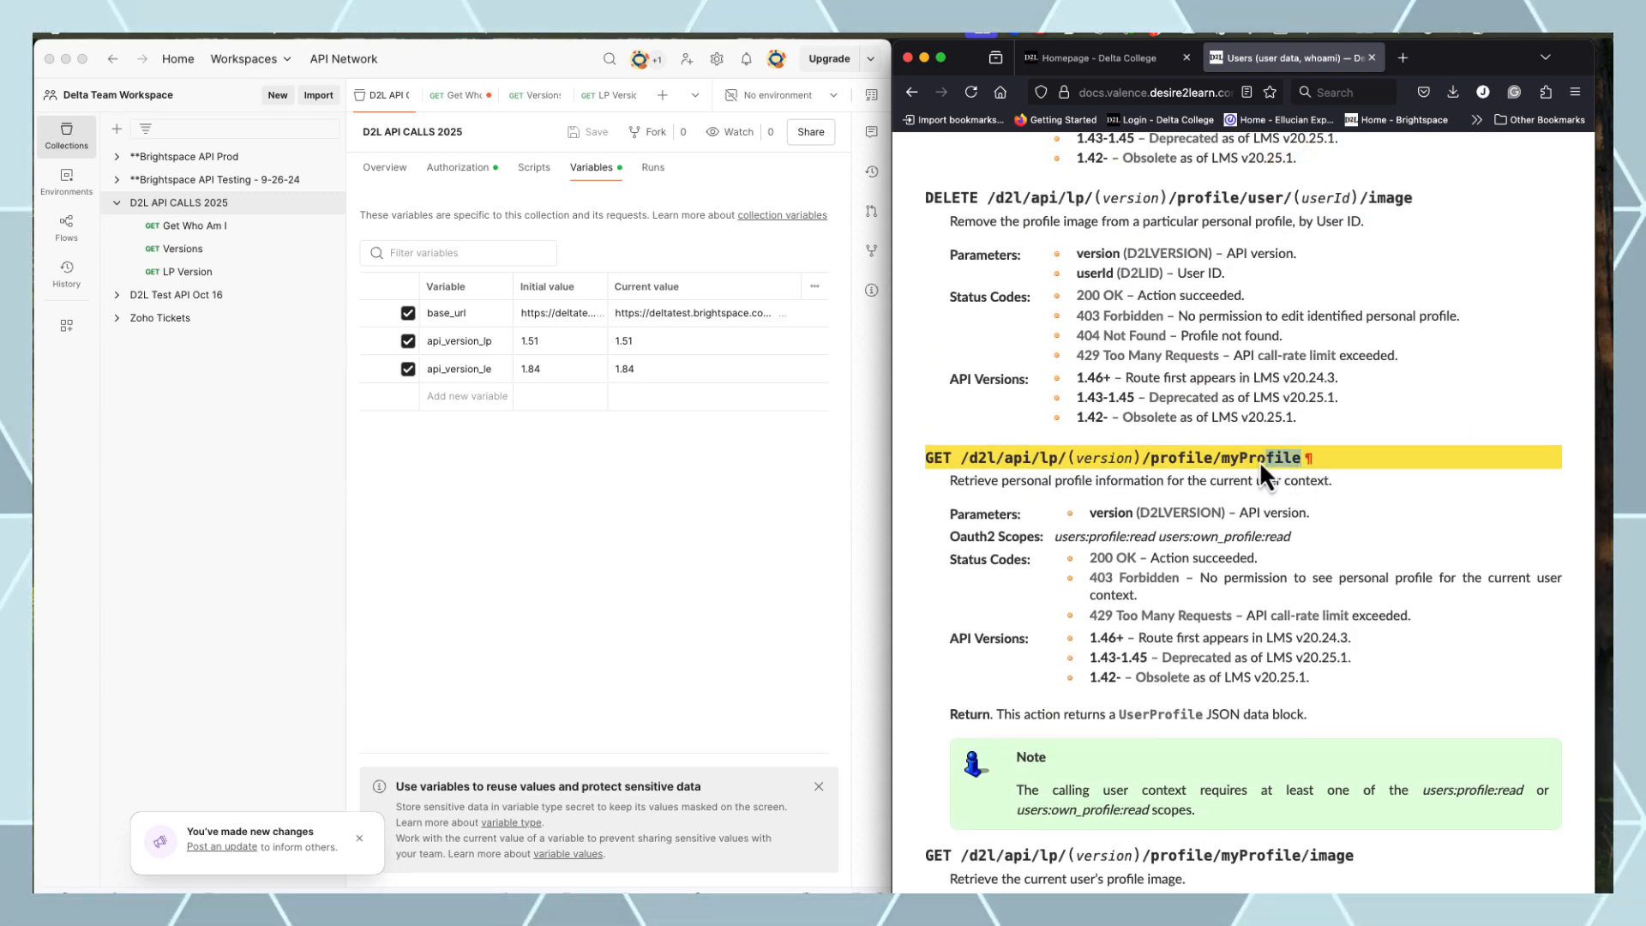
pyautogui.moveTo(1259, 460); pyautogui.dragTo(964, 465)
pyautogui.press('super+c')
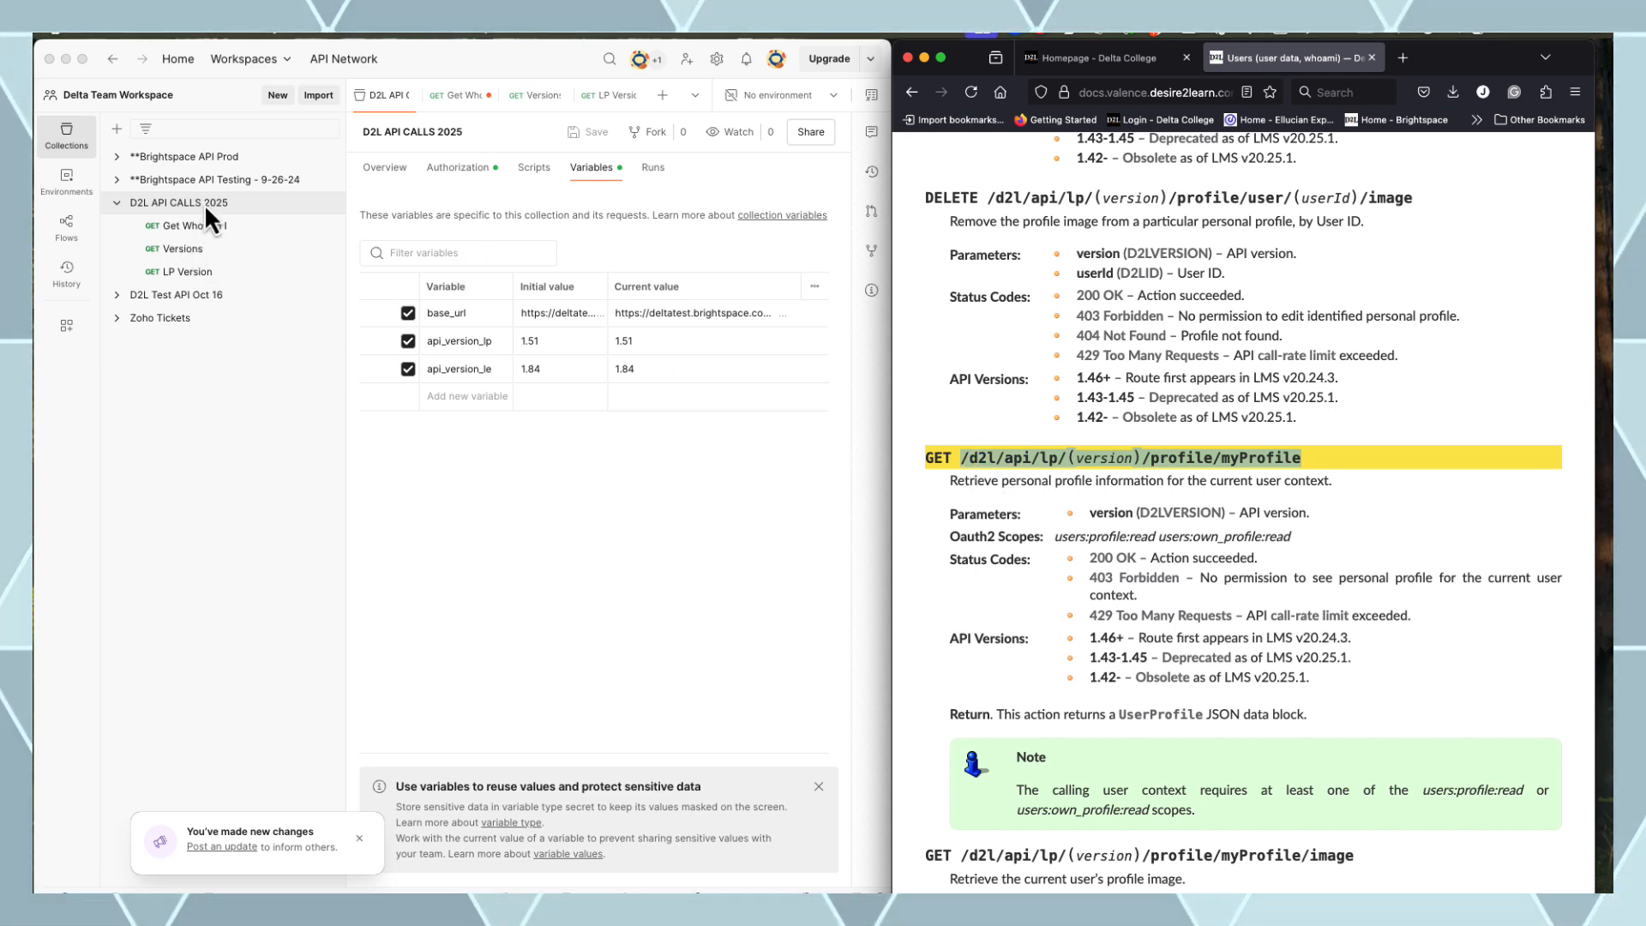
# Create and send a request to {{base_url}}/d2l/api/lp/{{api_version_lp}}/profile/myProfile
pyautogui.click(329, 203)
pyautogui.click(361, 237)
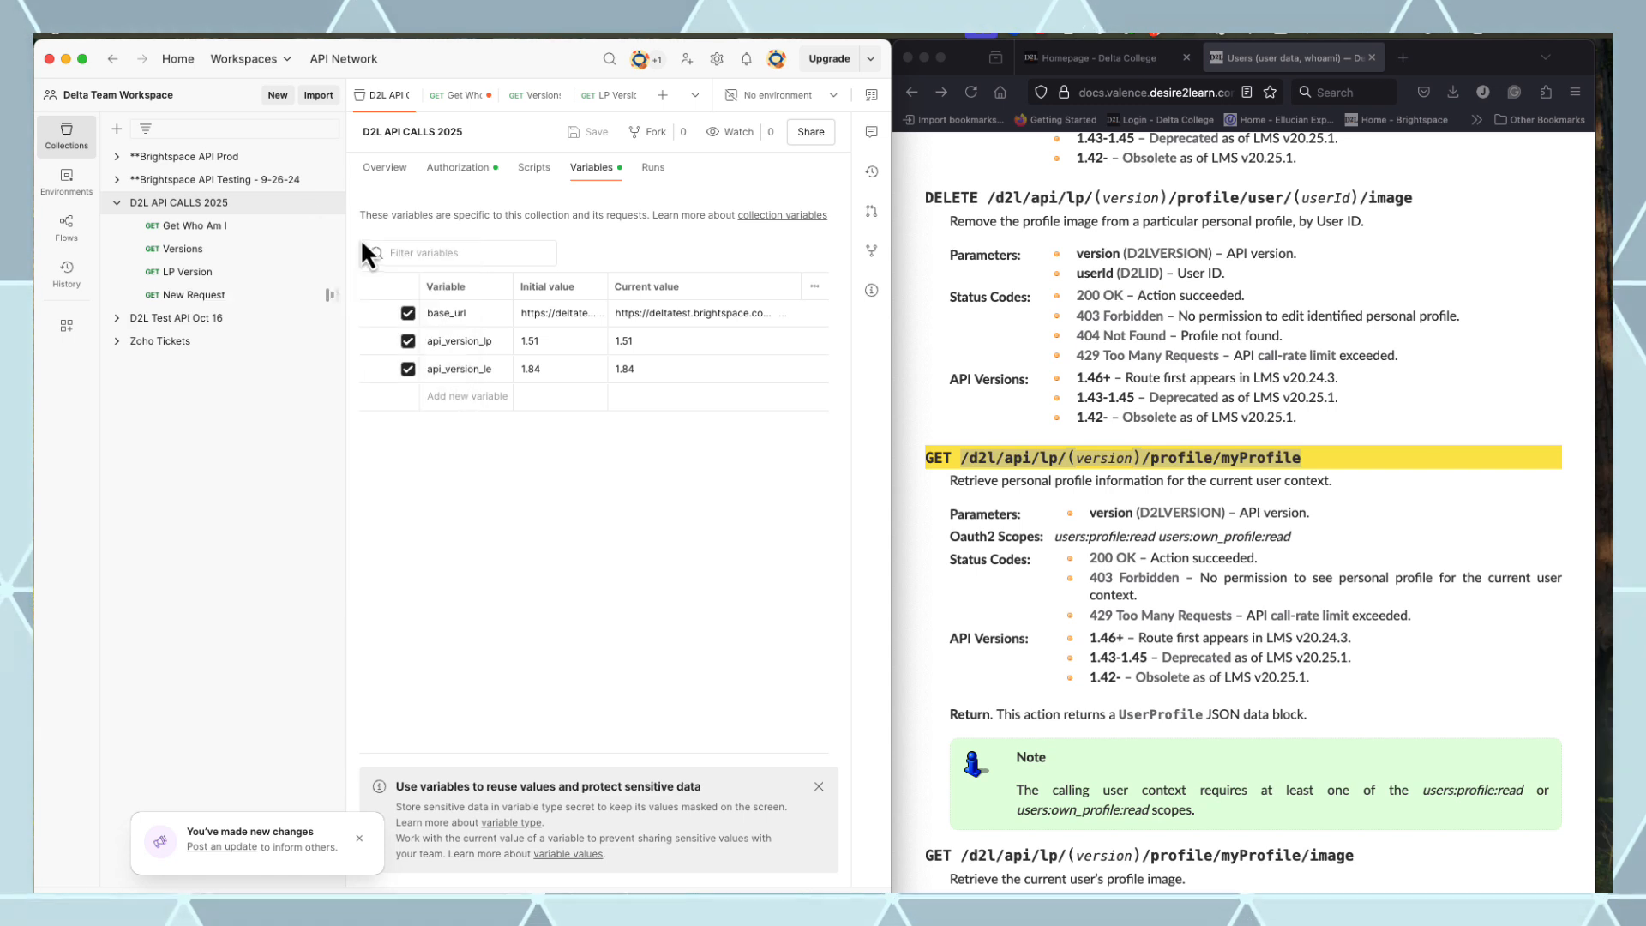
pyautogui.click(489, 176)
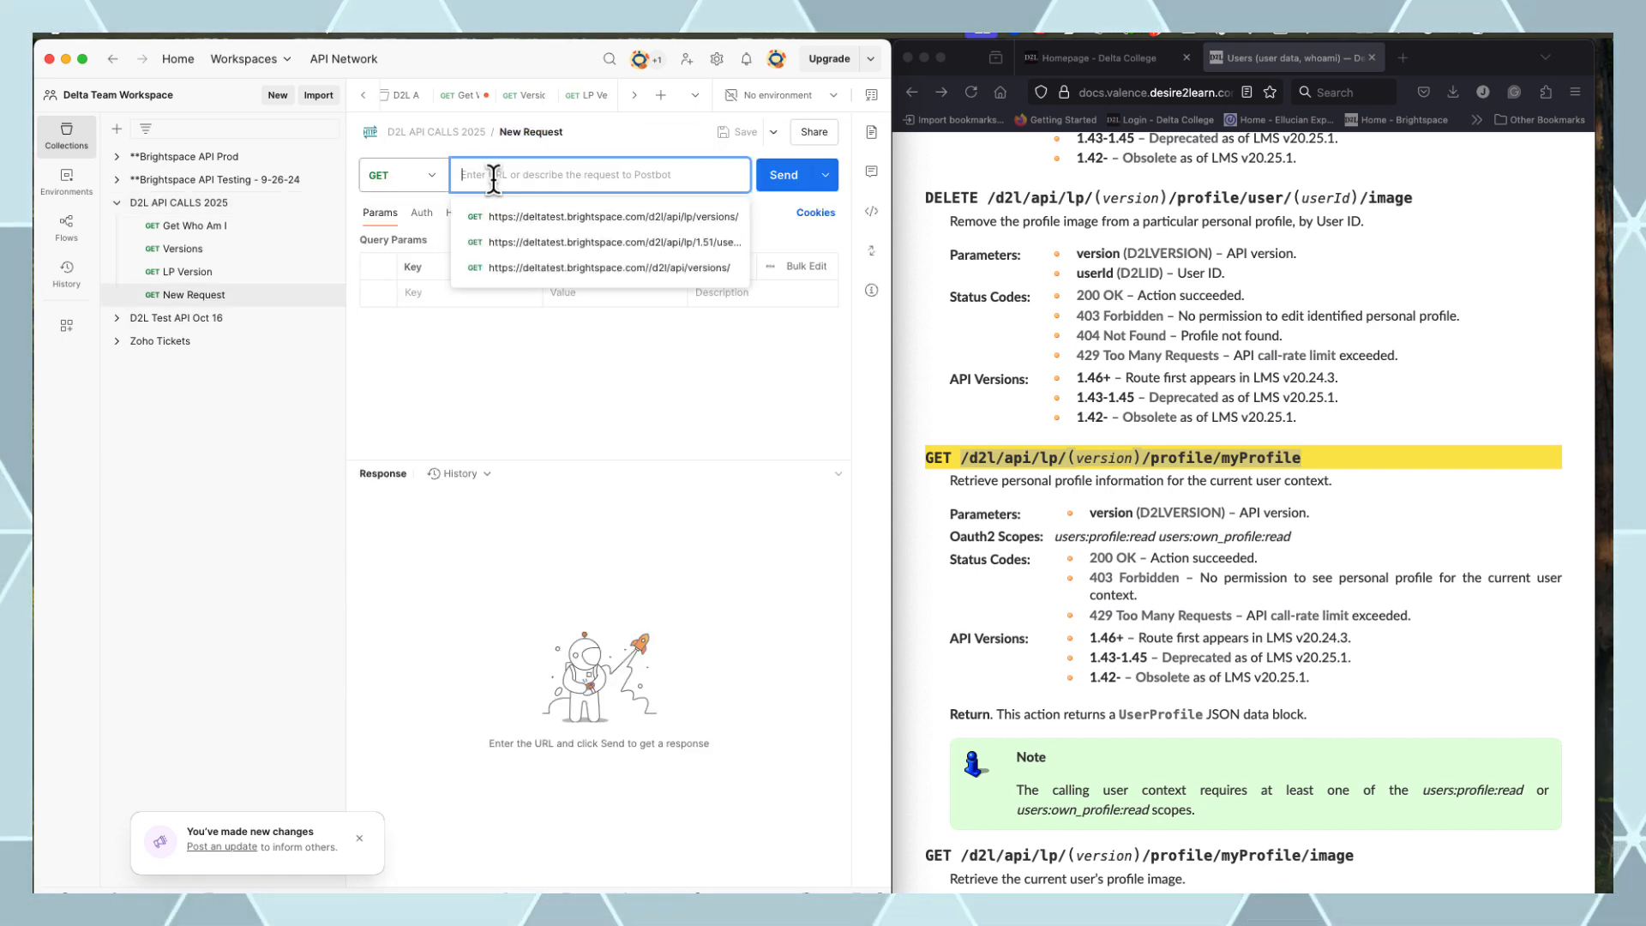
pyautogui.write('{{base')
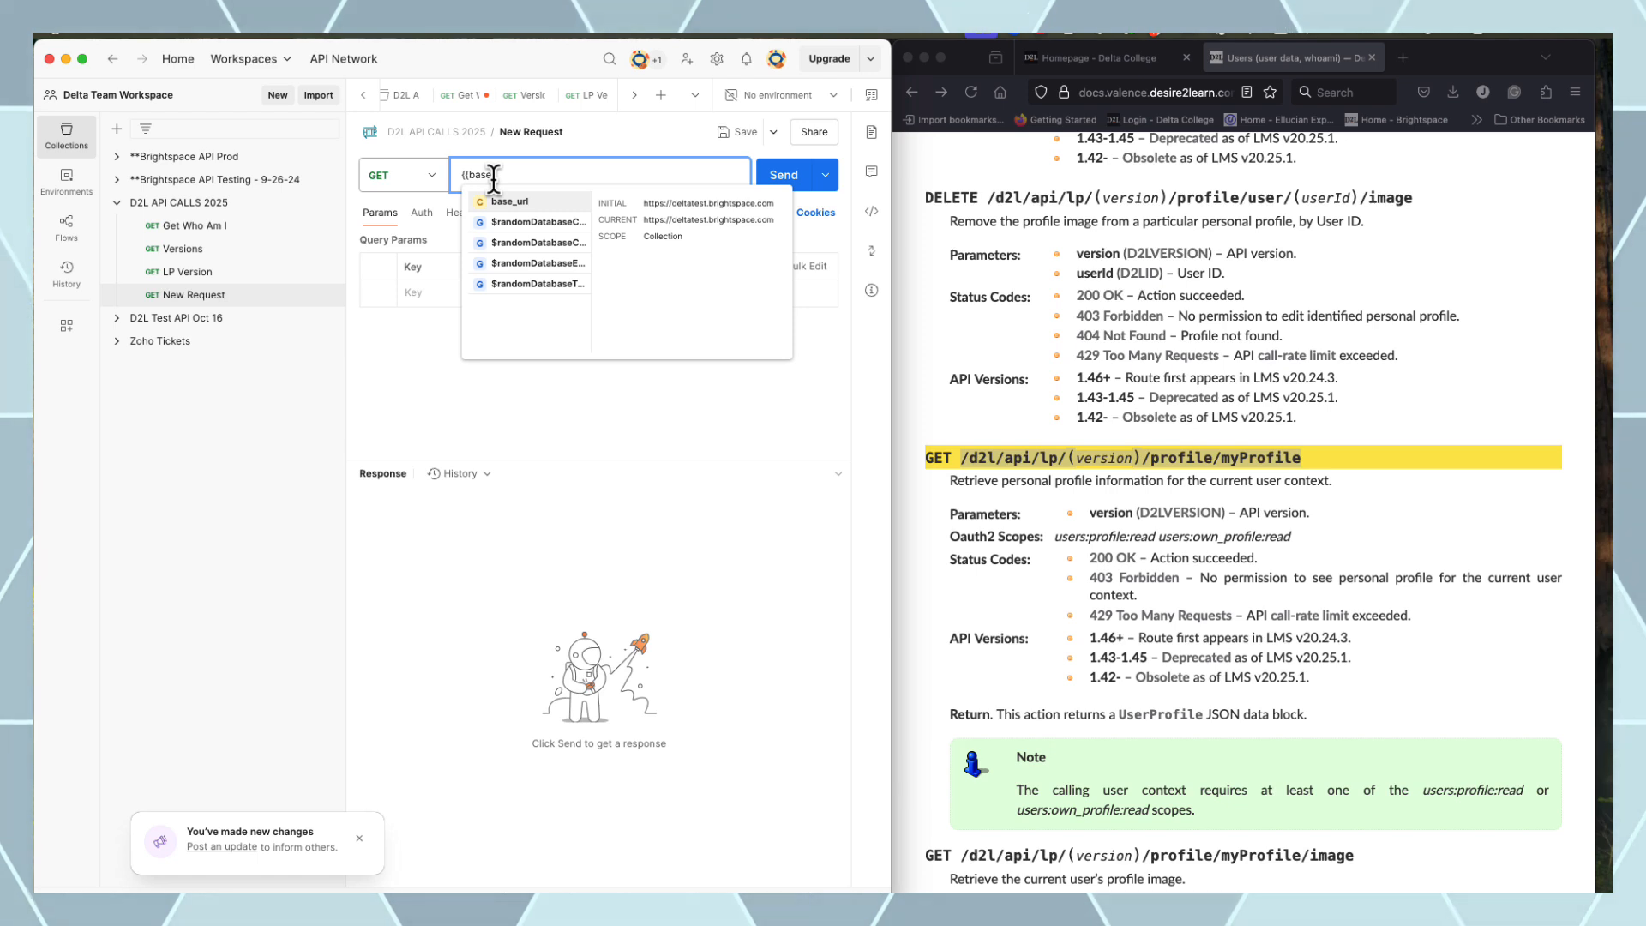
pyautogui.click(517, 204)
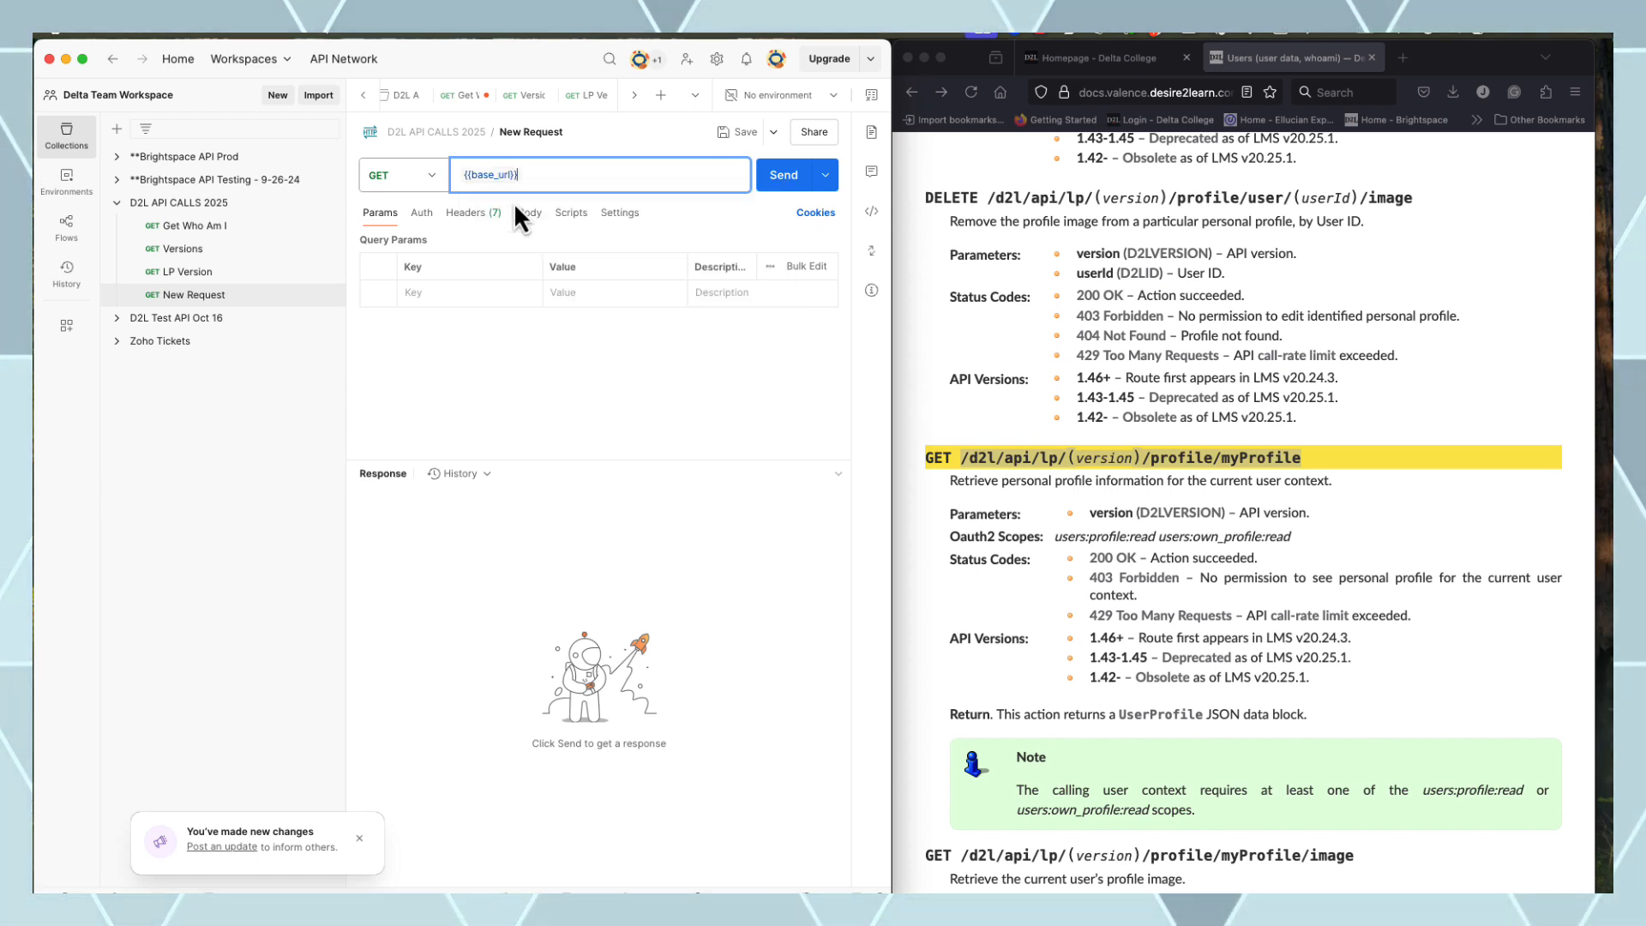
pyautogui.press('super+v')
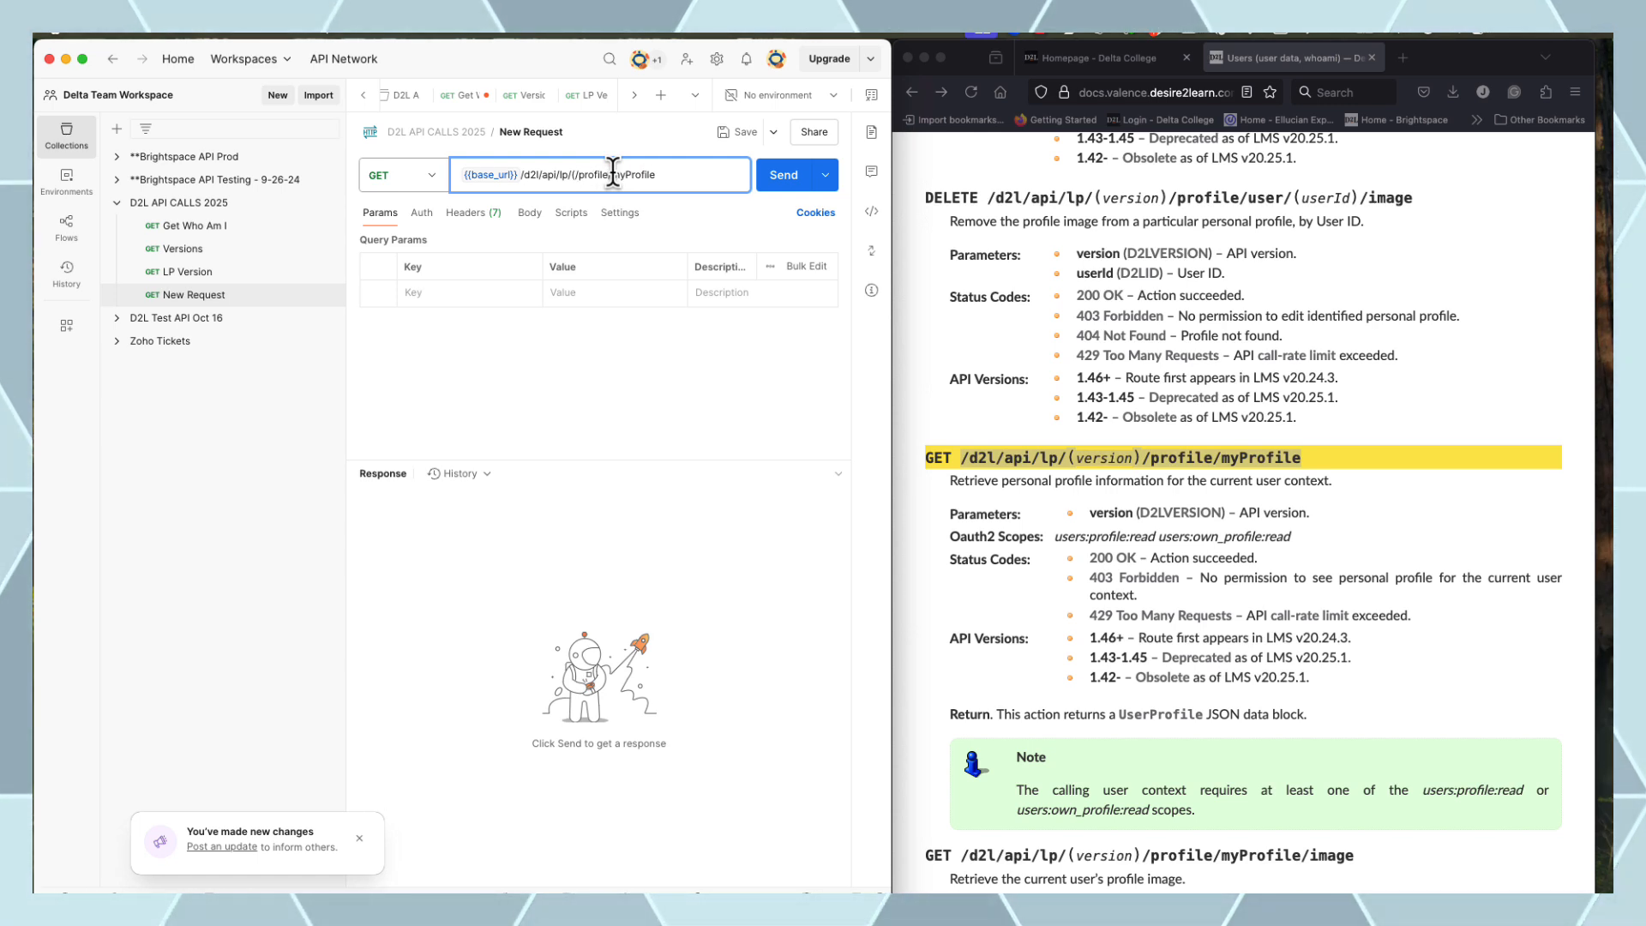
pyautogui.press('BackSpace')
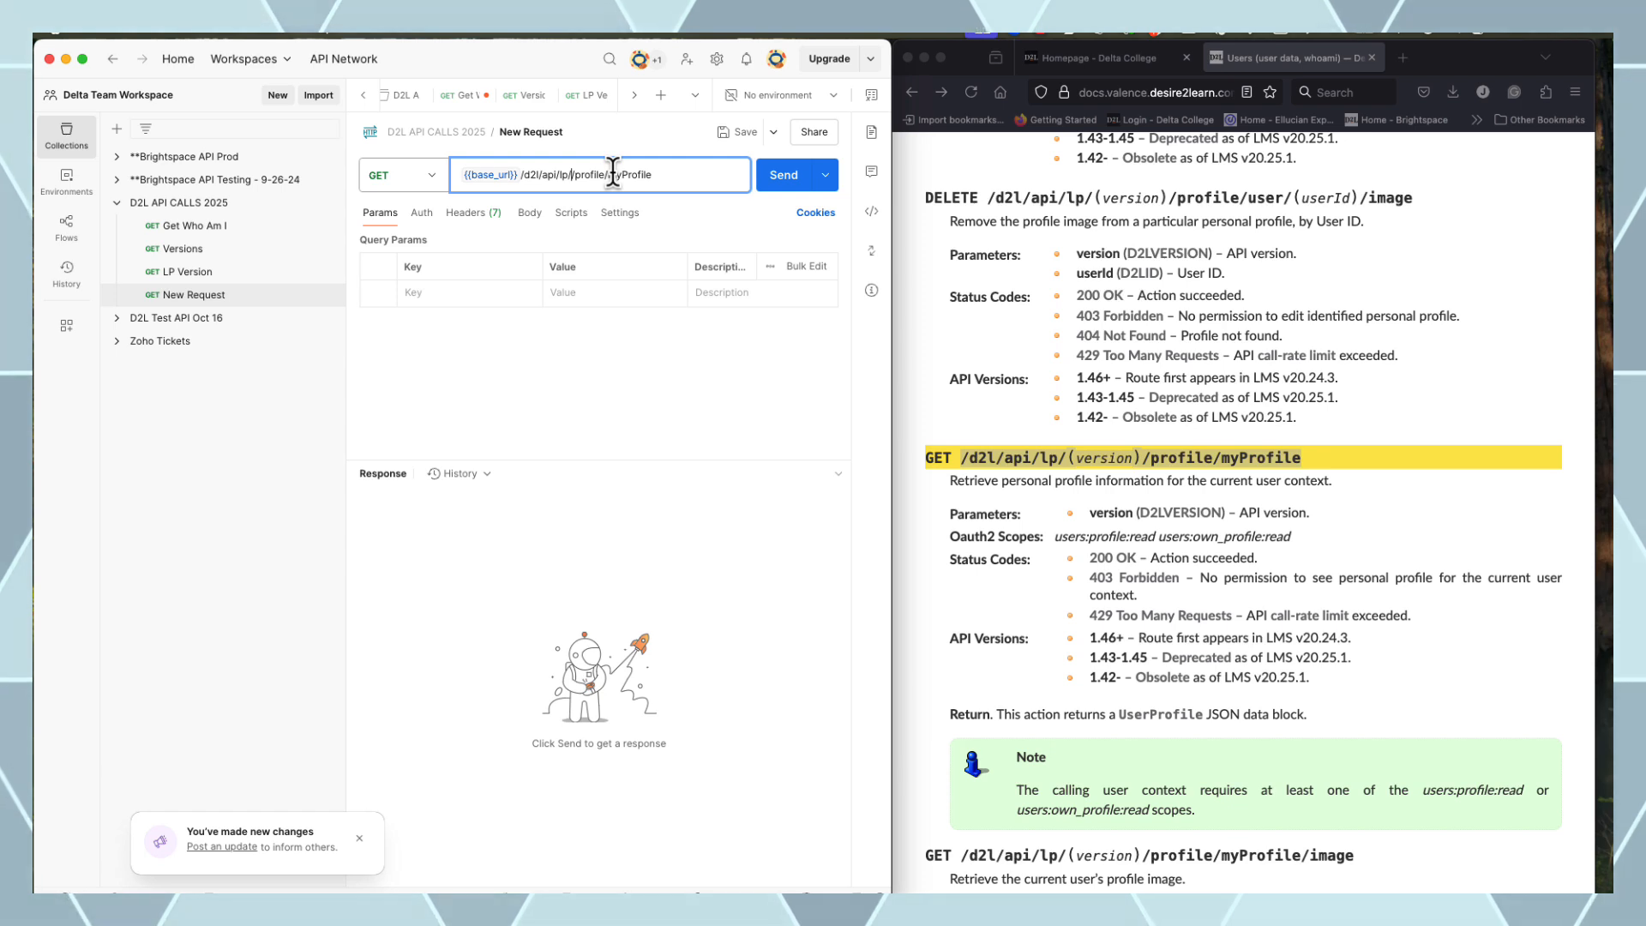
pyautogui.write('{{')
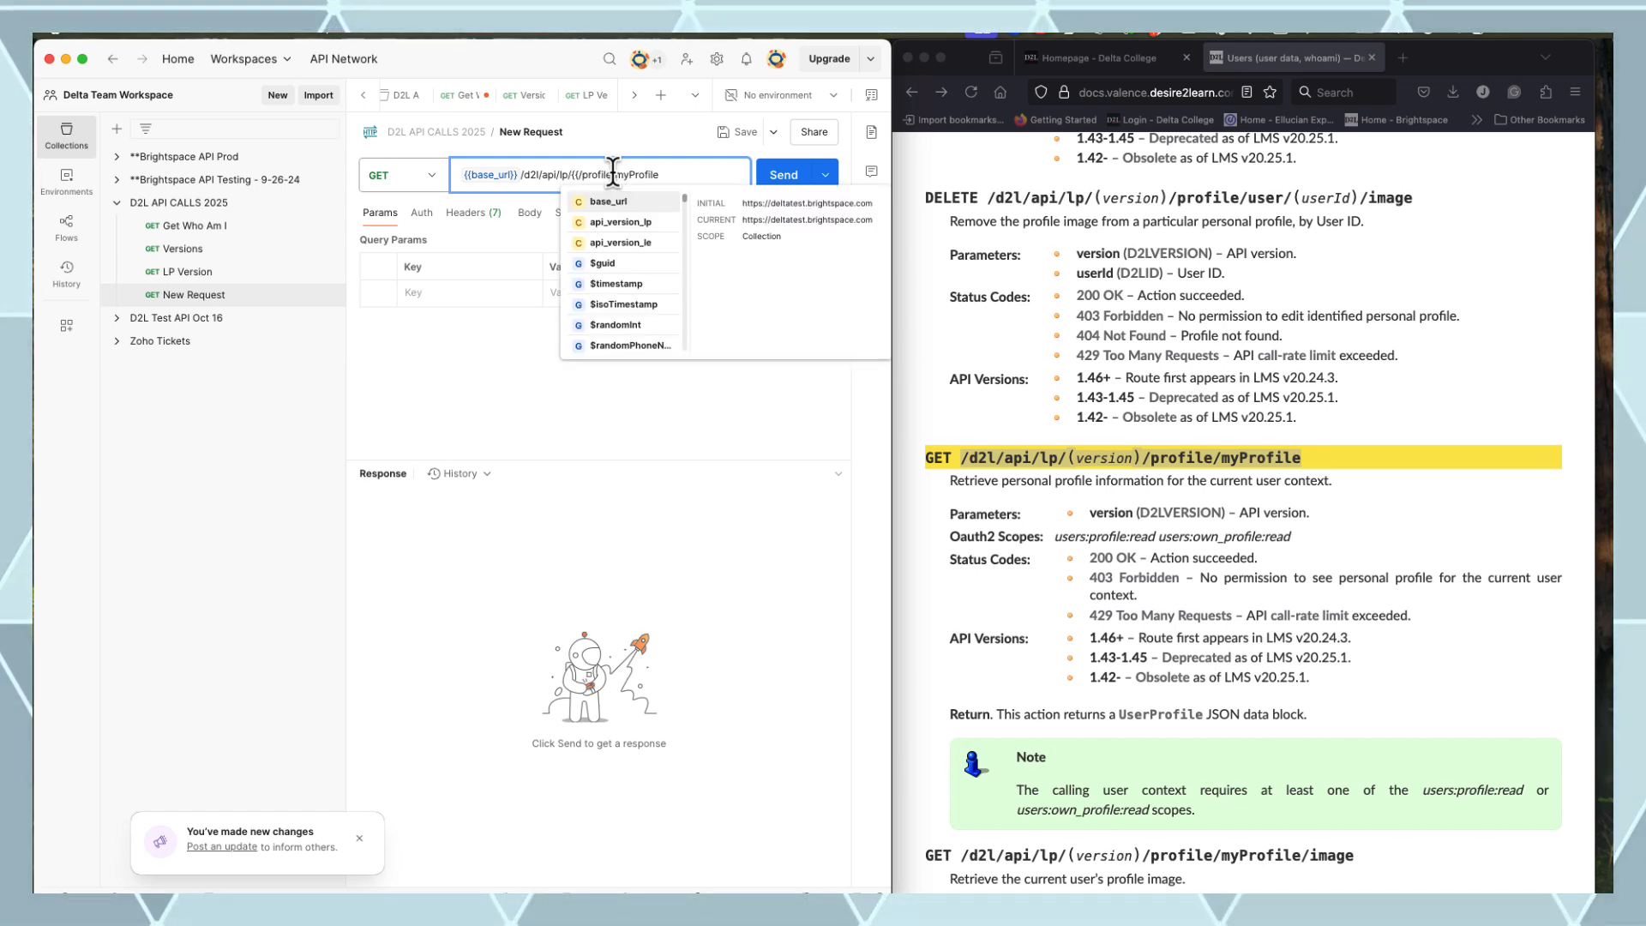
pyautogui.click(637, 224)
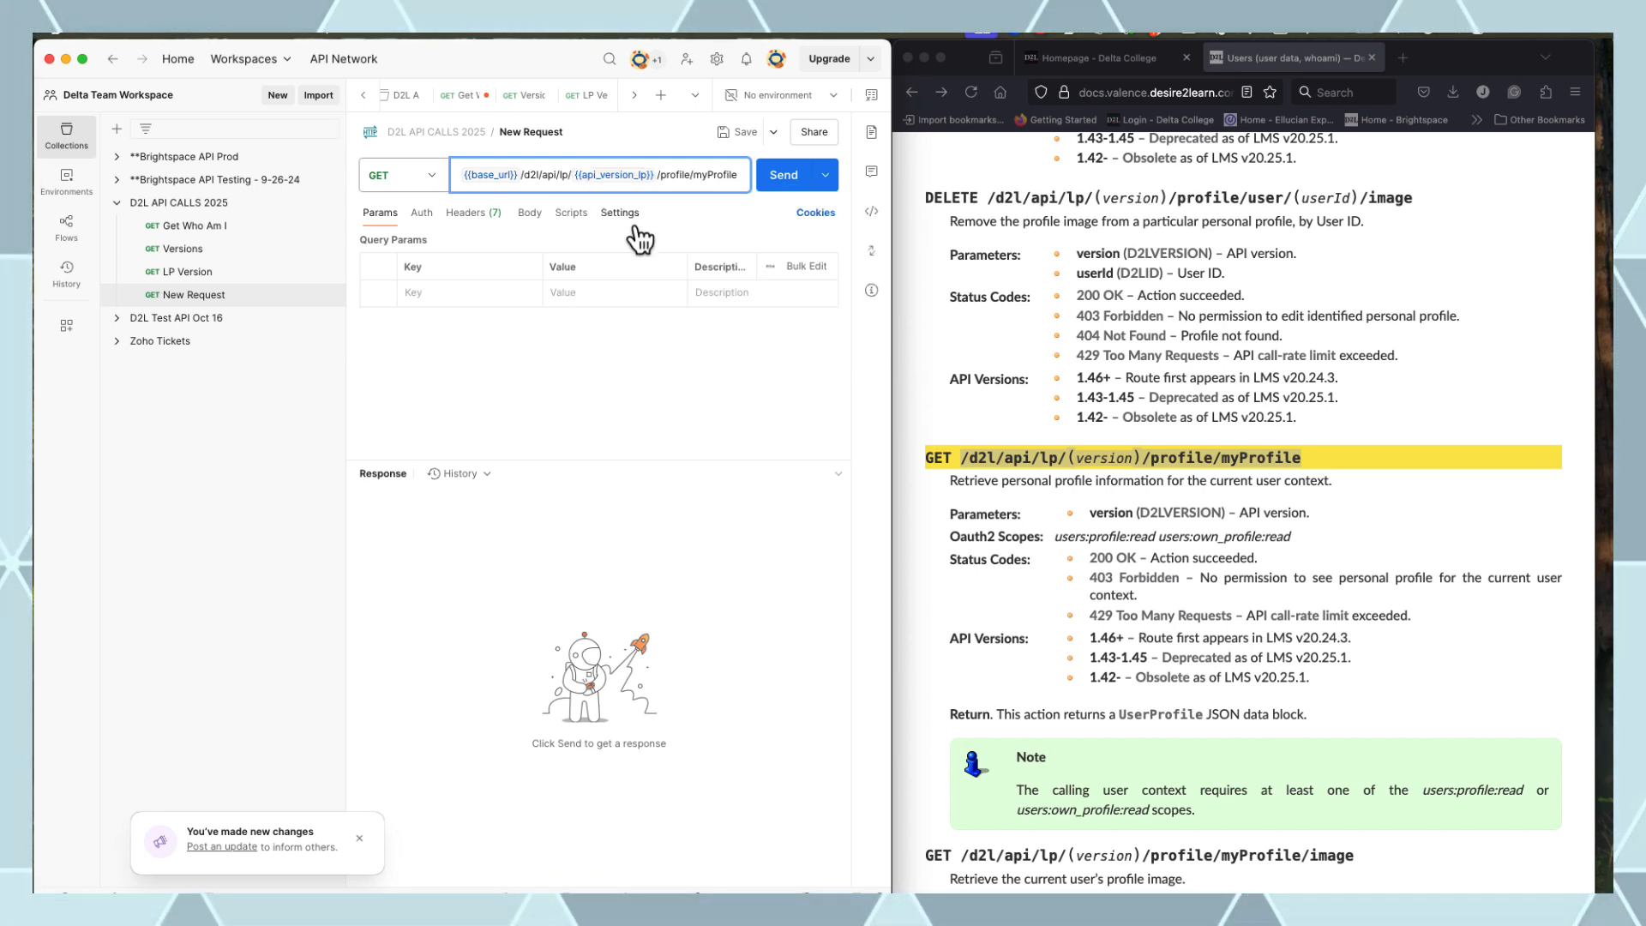
pyautogui.click(783, 176)
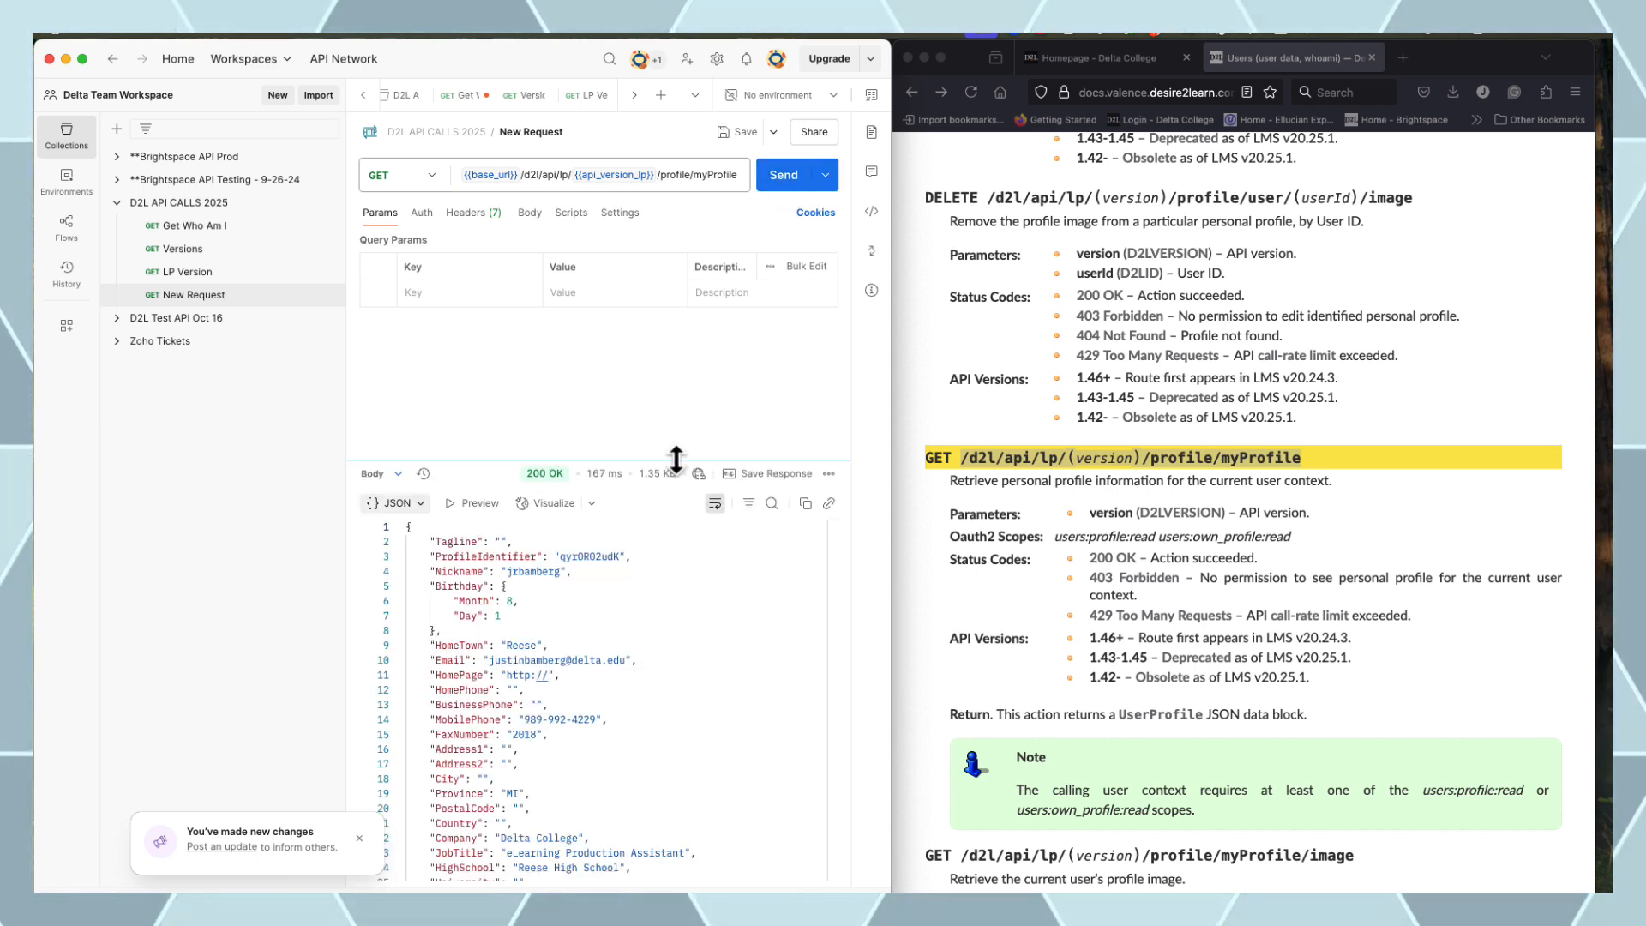
pyautogui.moveTo(679, 455); pyautogui.dragTo(696, 358)
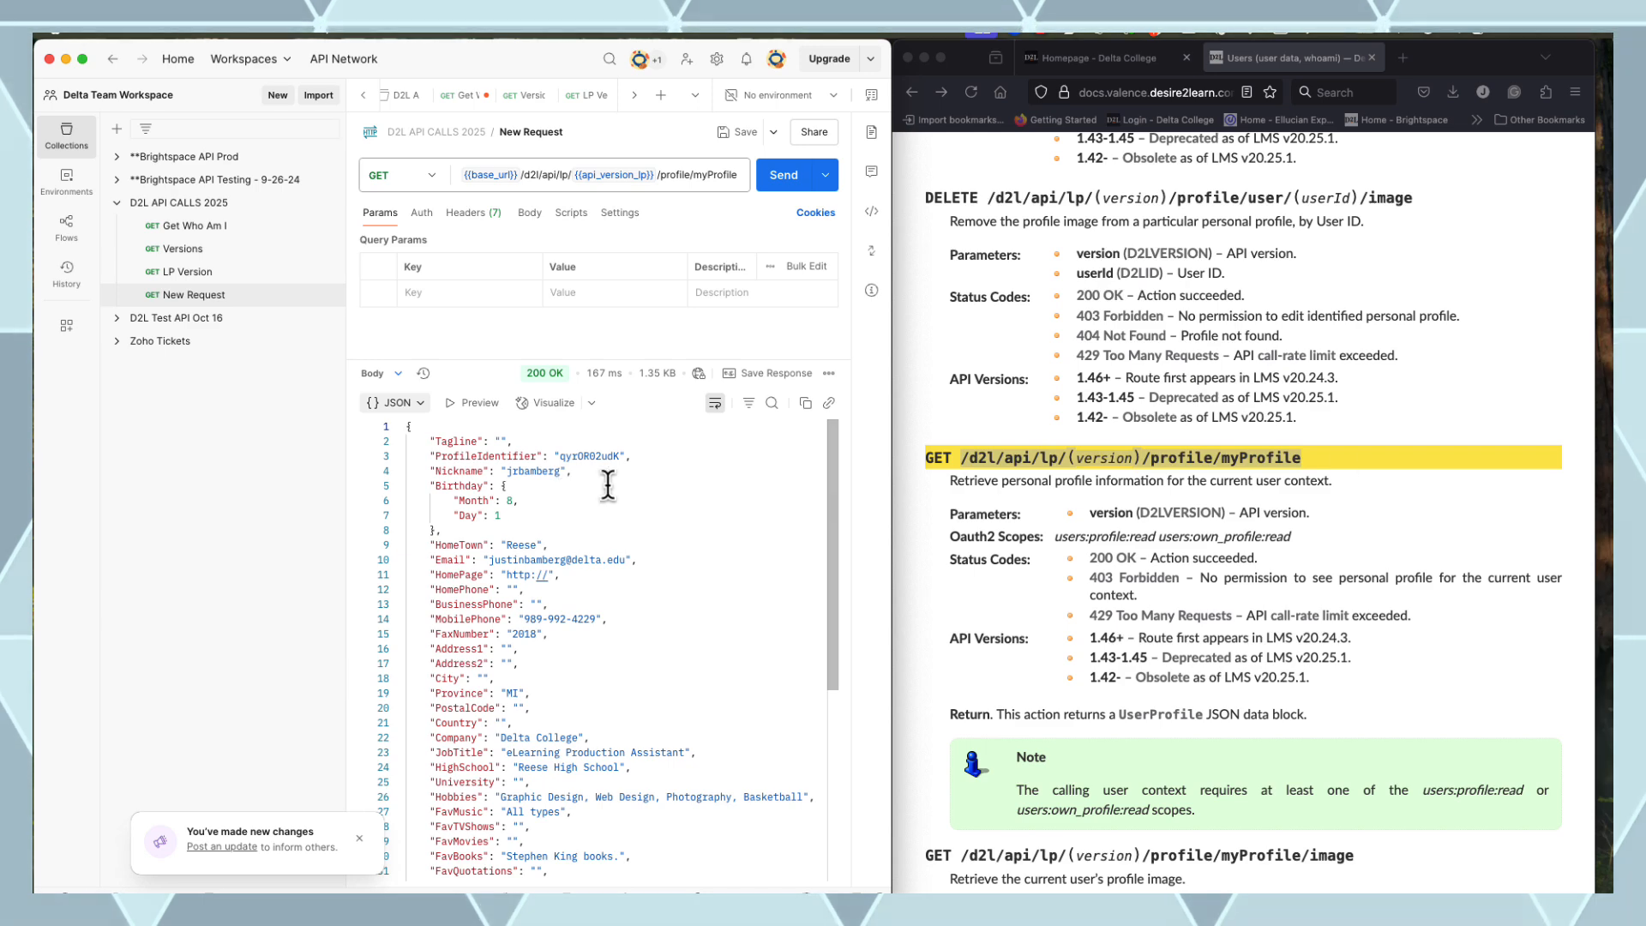
pyautogui.scroll(-5, 1440, 482)
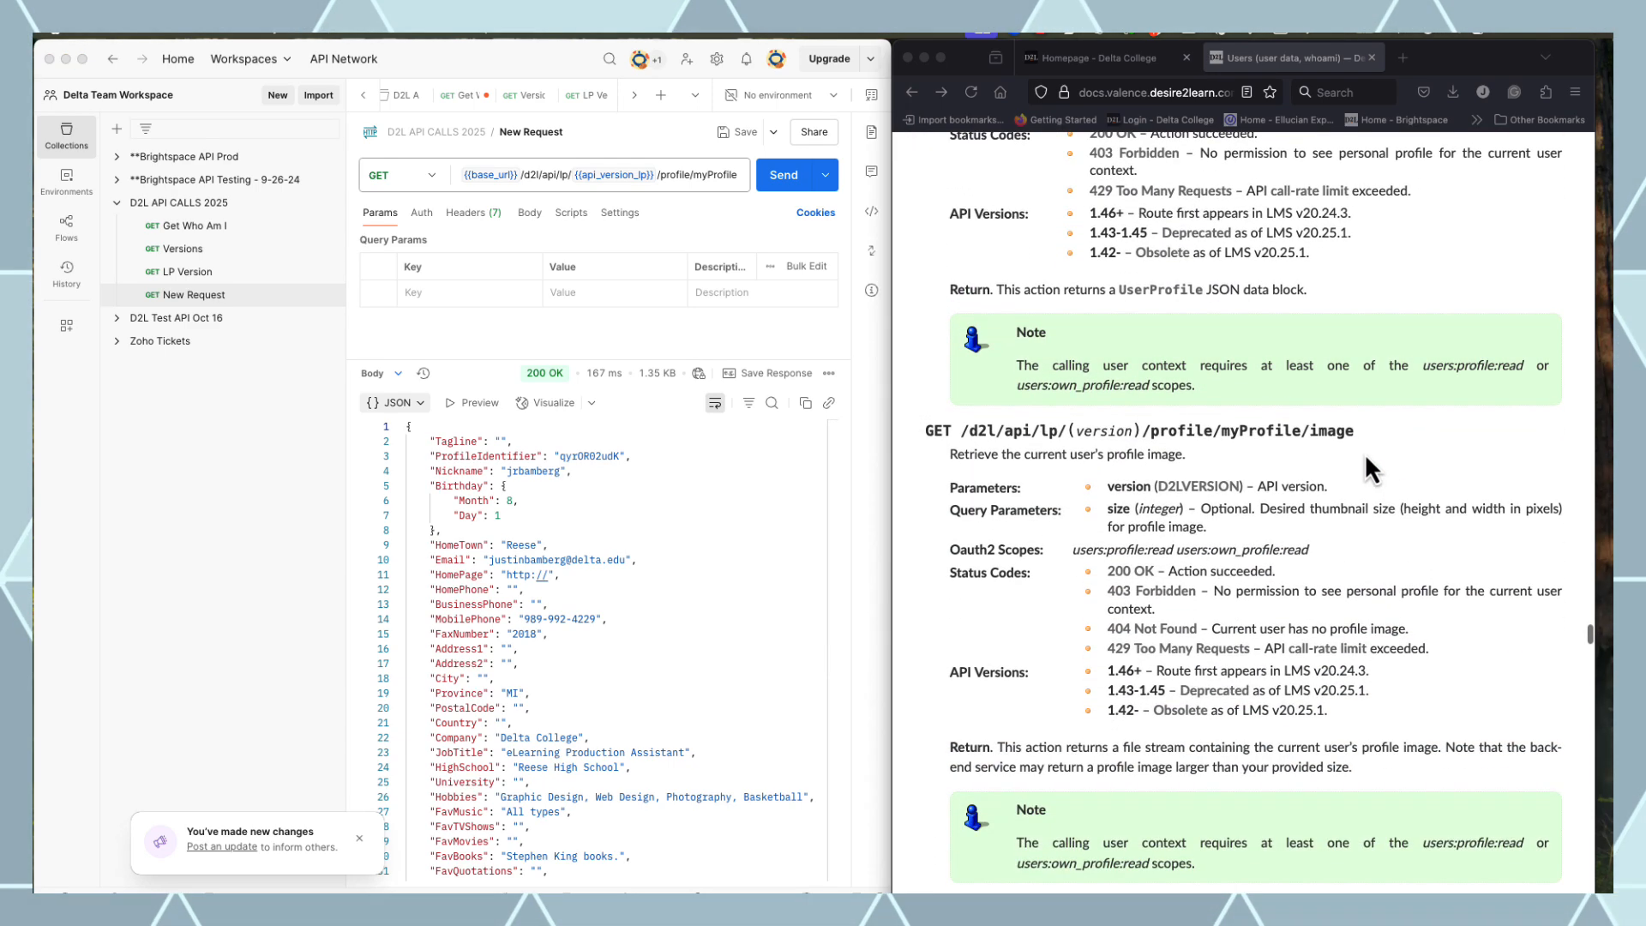
# Rename the myProfile request to 'Get My Profile' and save it
pyautogui.click(1359, 448)
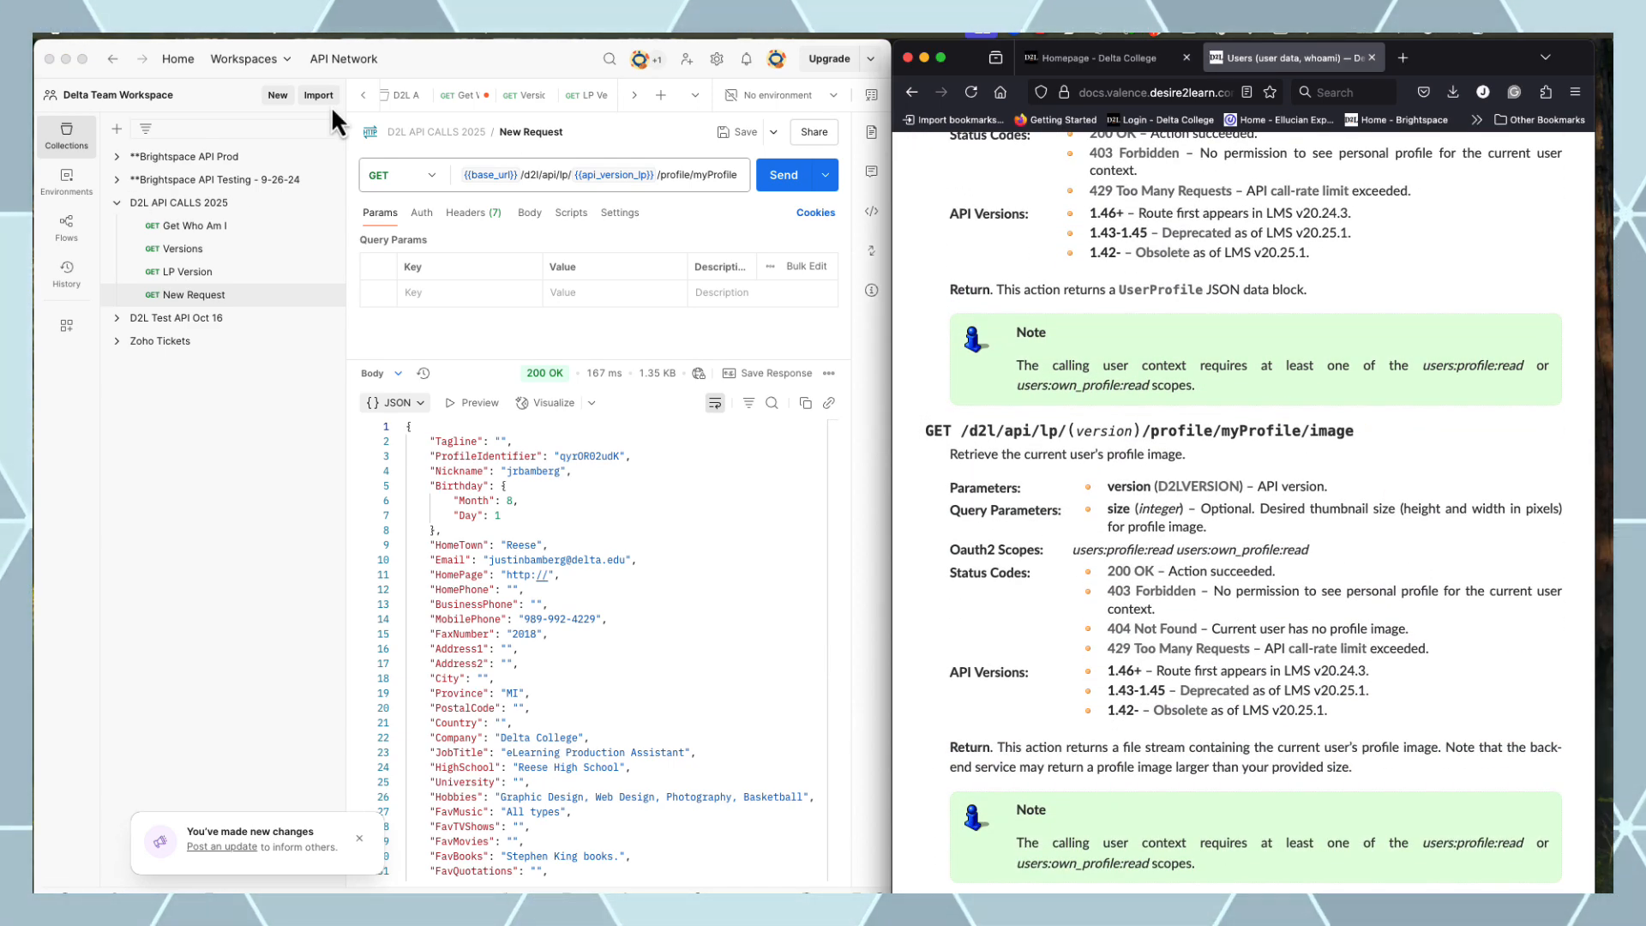
pyautogui.click(542, 135)
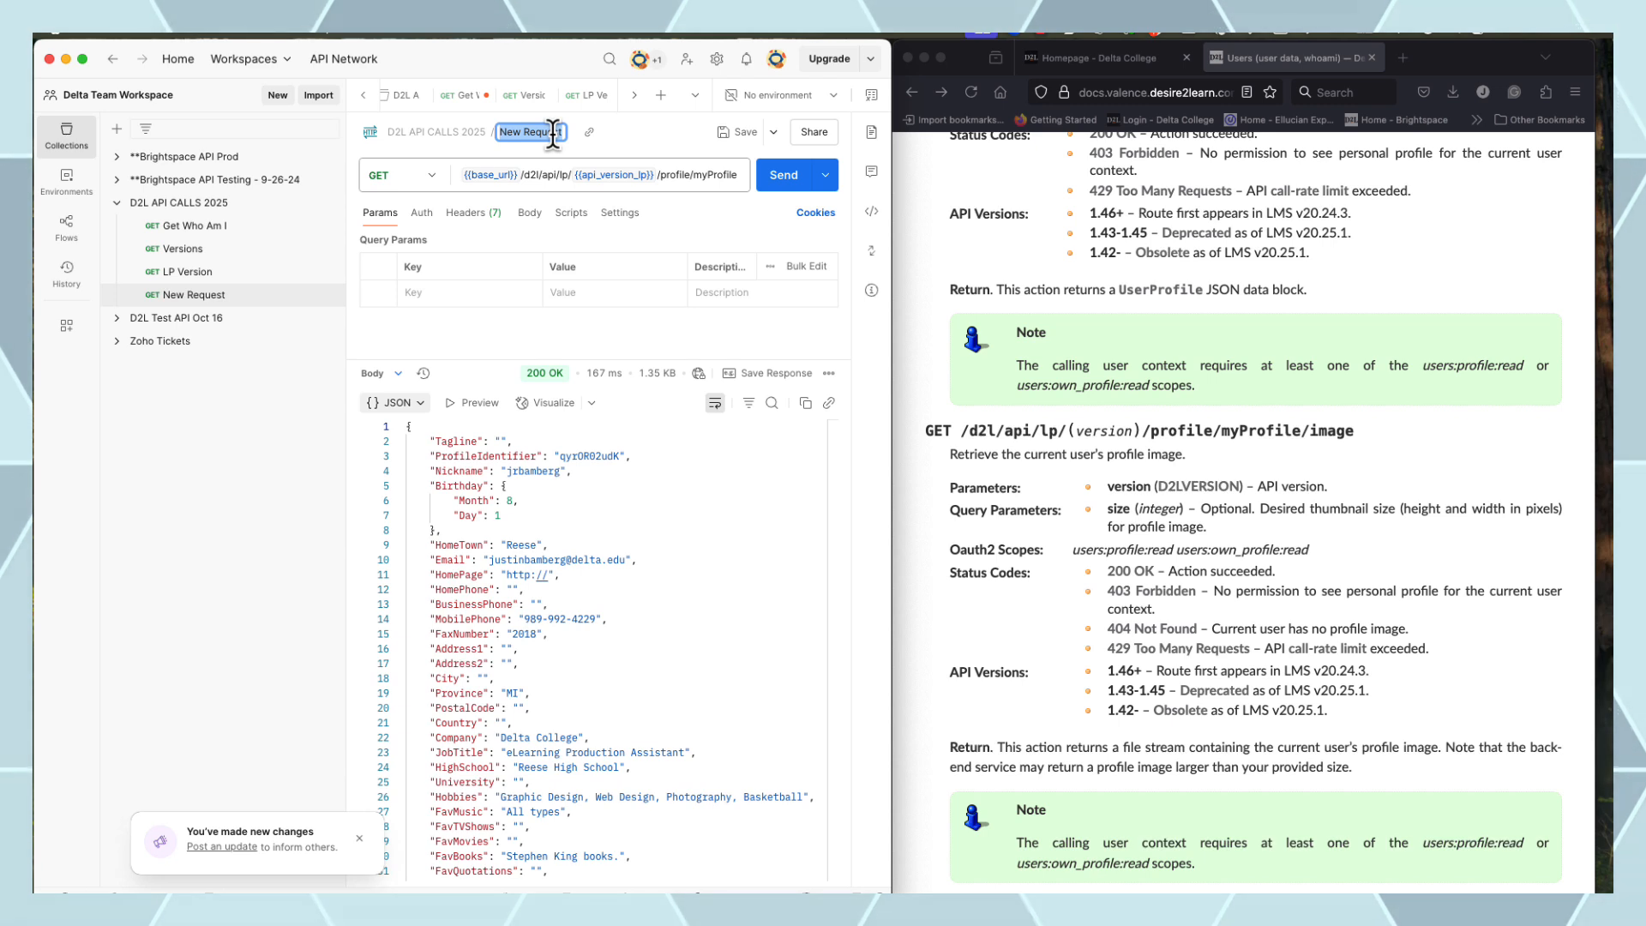
pyautogui.write('Get My P')
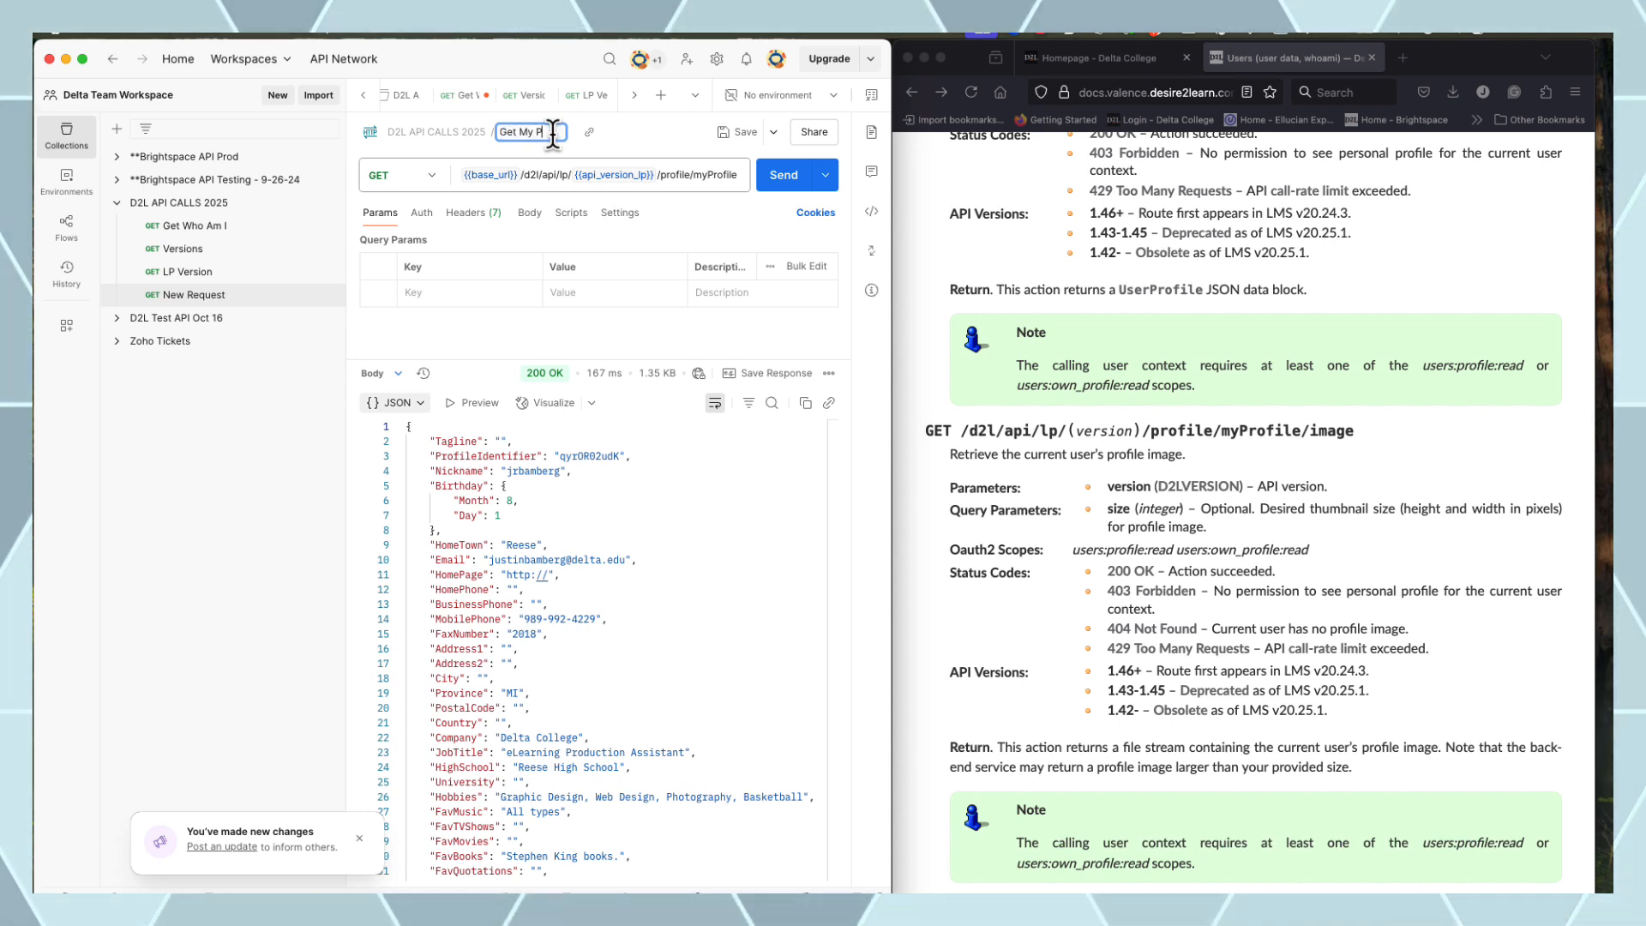
pyautogui.write('ro')
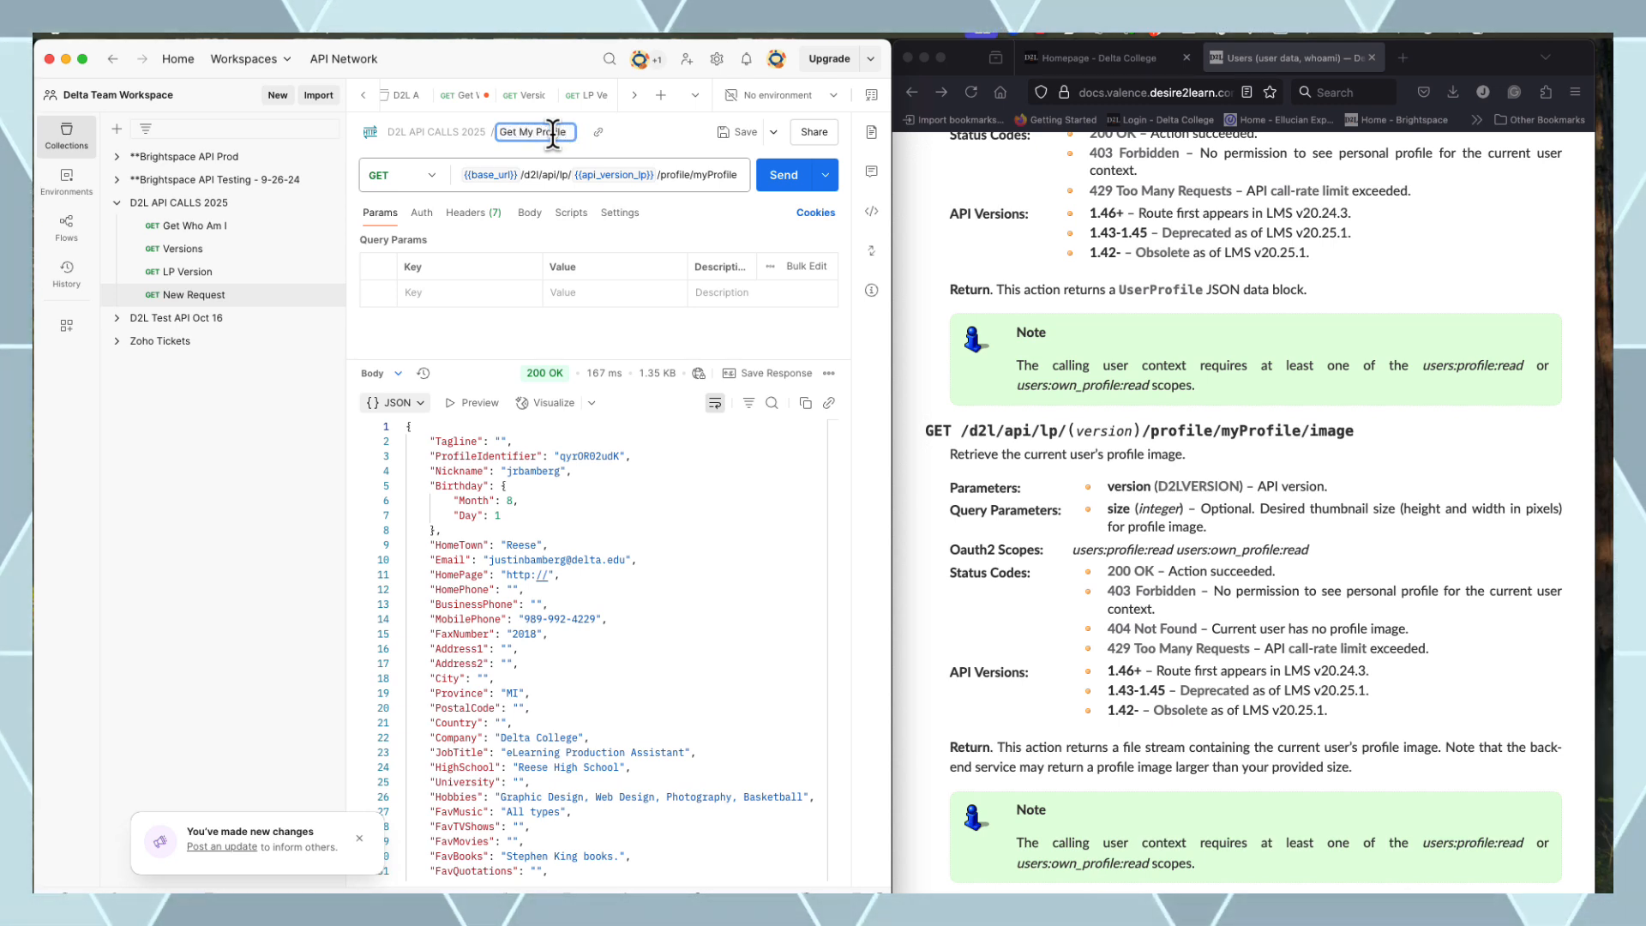
pyautogui.write('file')
pyautogui.click(746, 131)
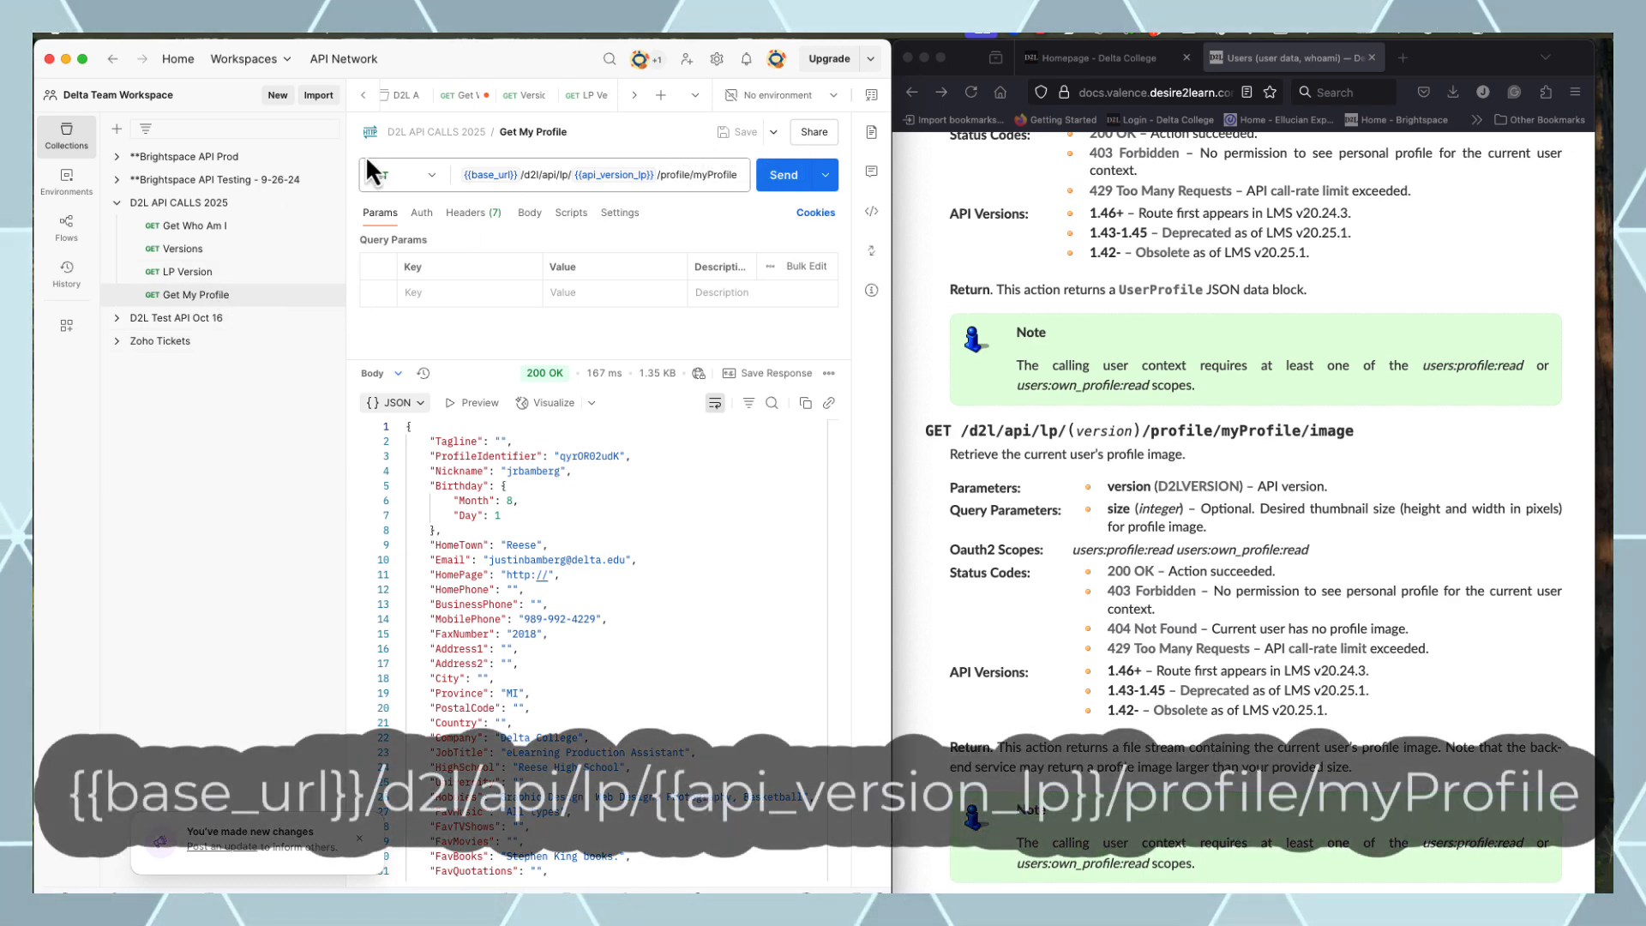
pyautogui.click(329, 203)
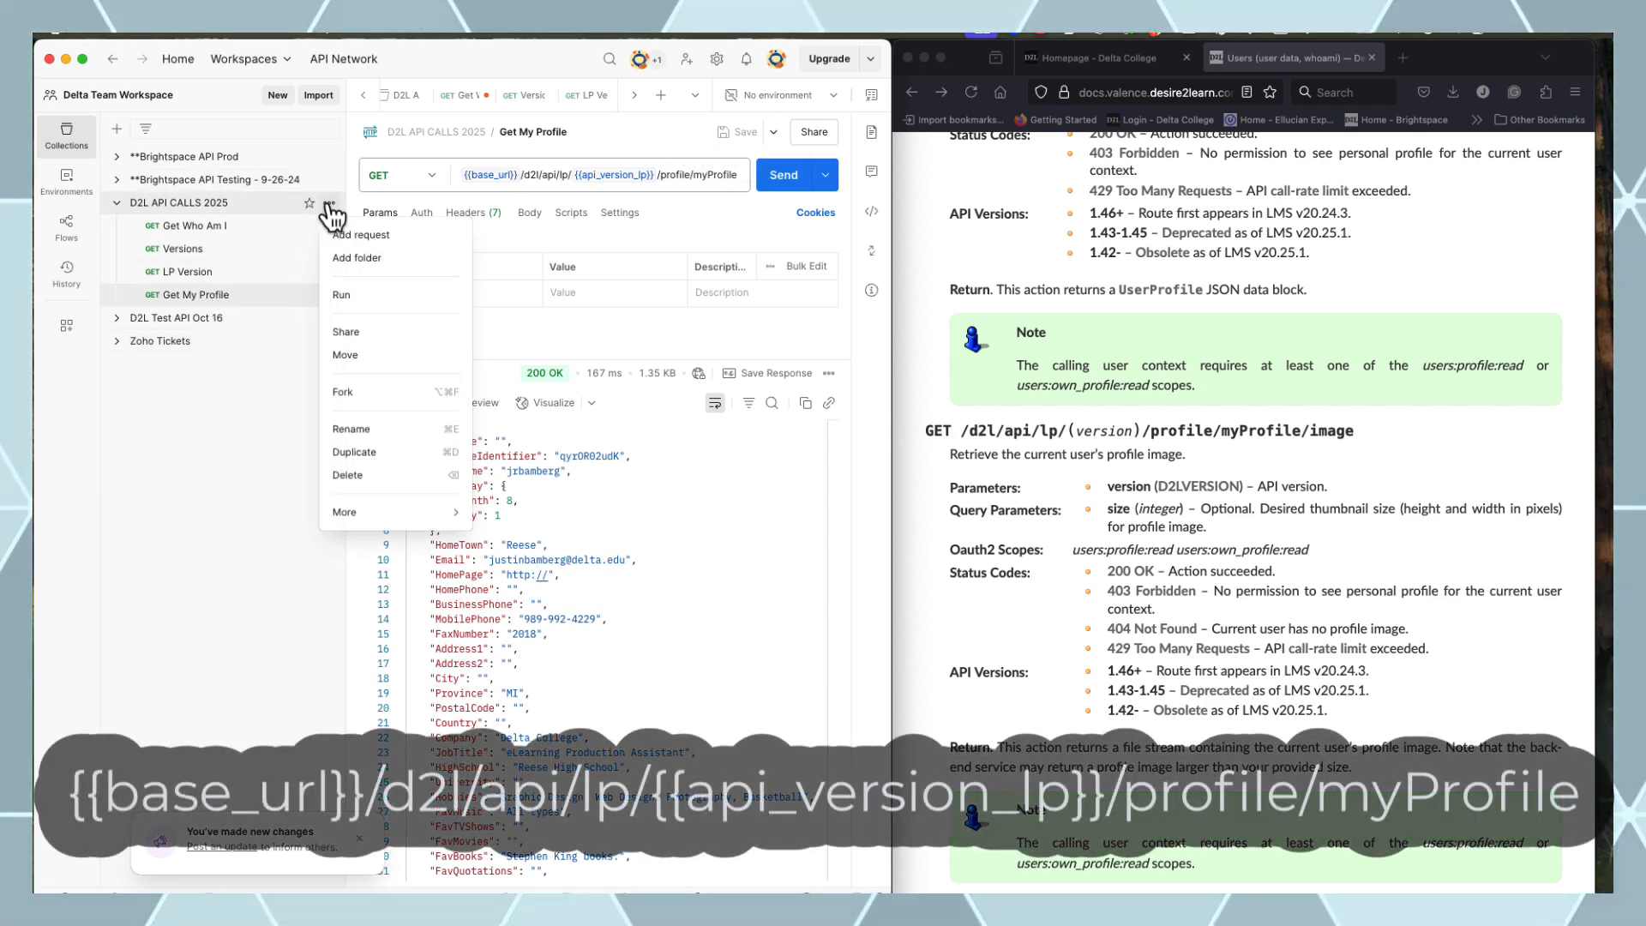
# Create and send a request to {{base_url}}/d2l/api/lp/{{api_version_lp}}/profile/myProfile/image
pyautogui.click(375, 240)
pyautogui.click(480, 176)
pyautogui.write('{{')
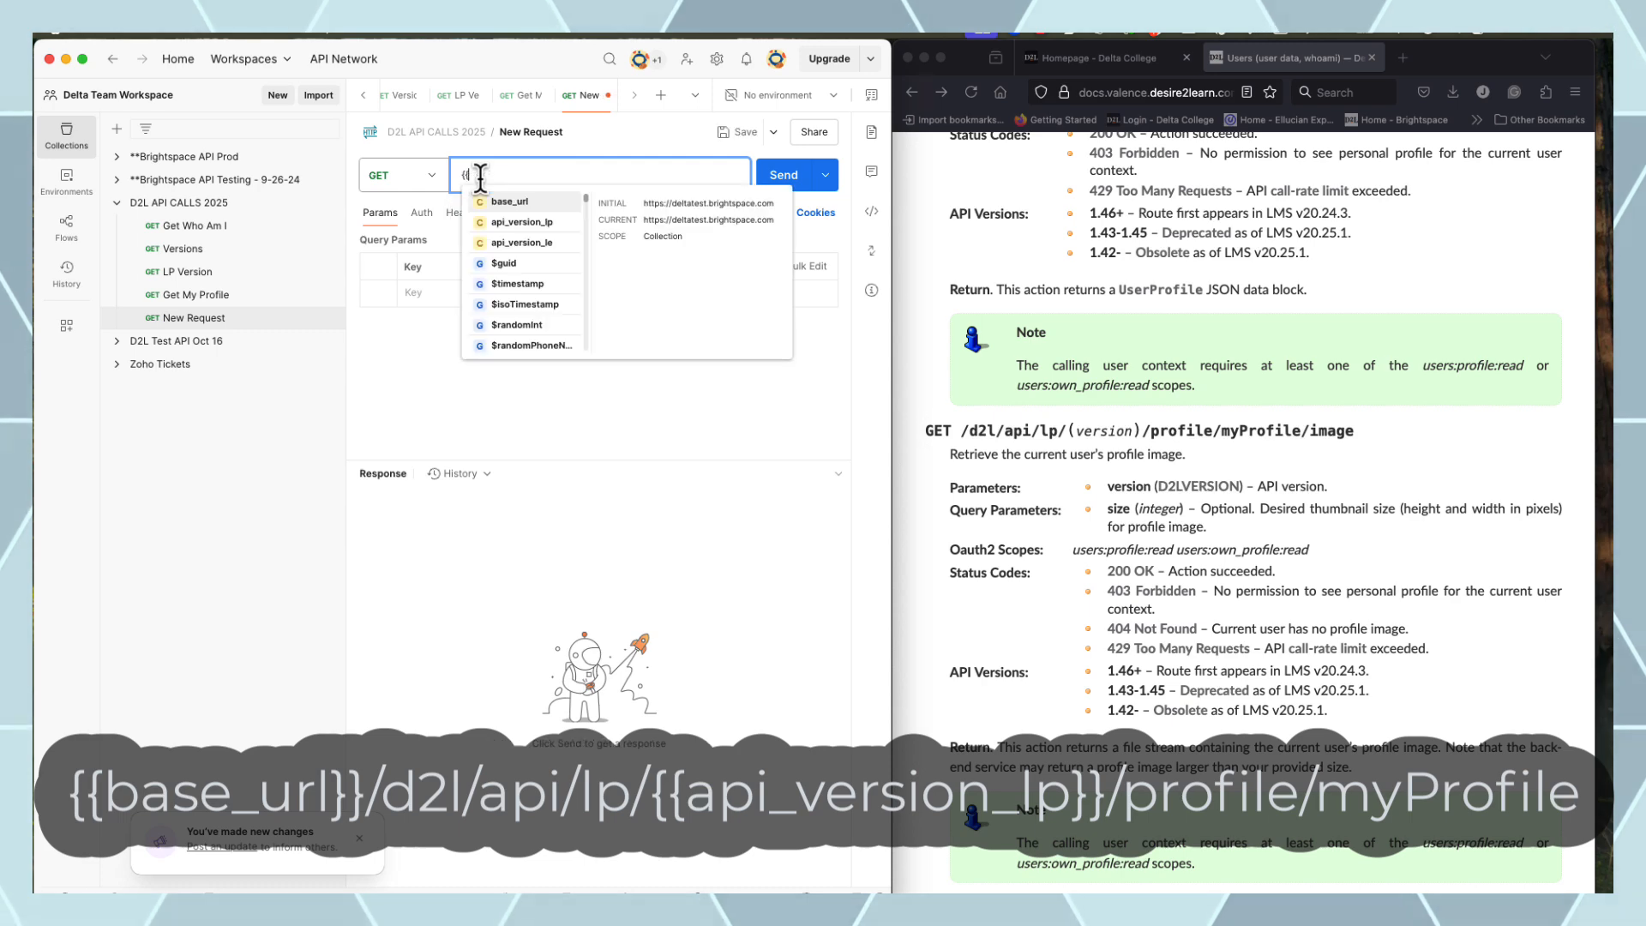
pyautogui.click(515, 202)
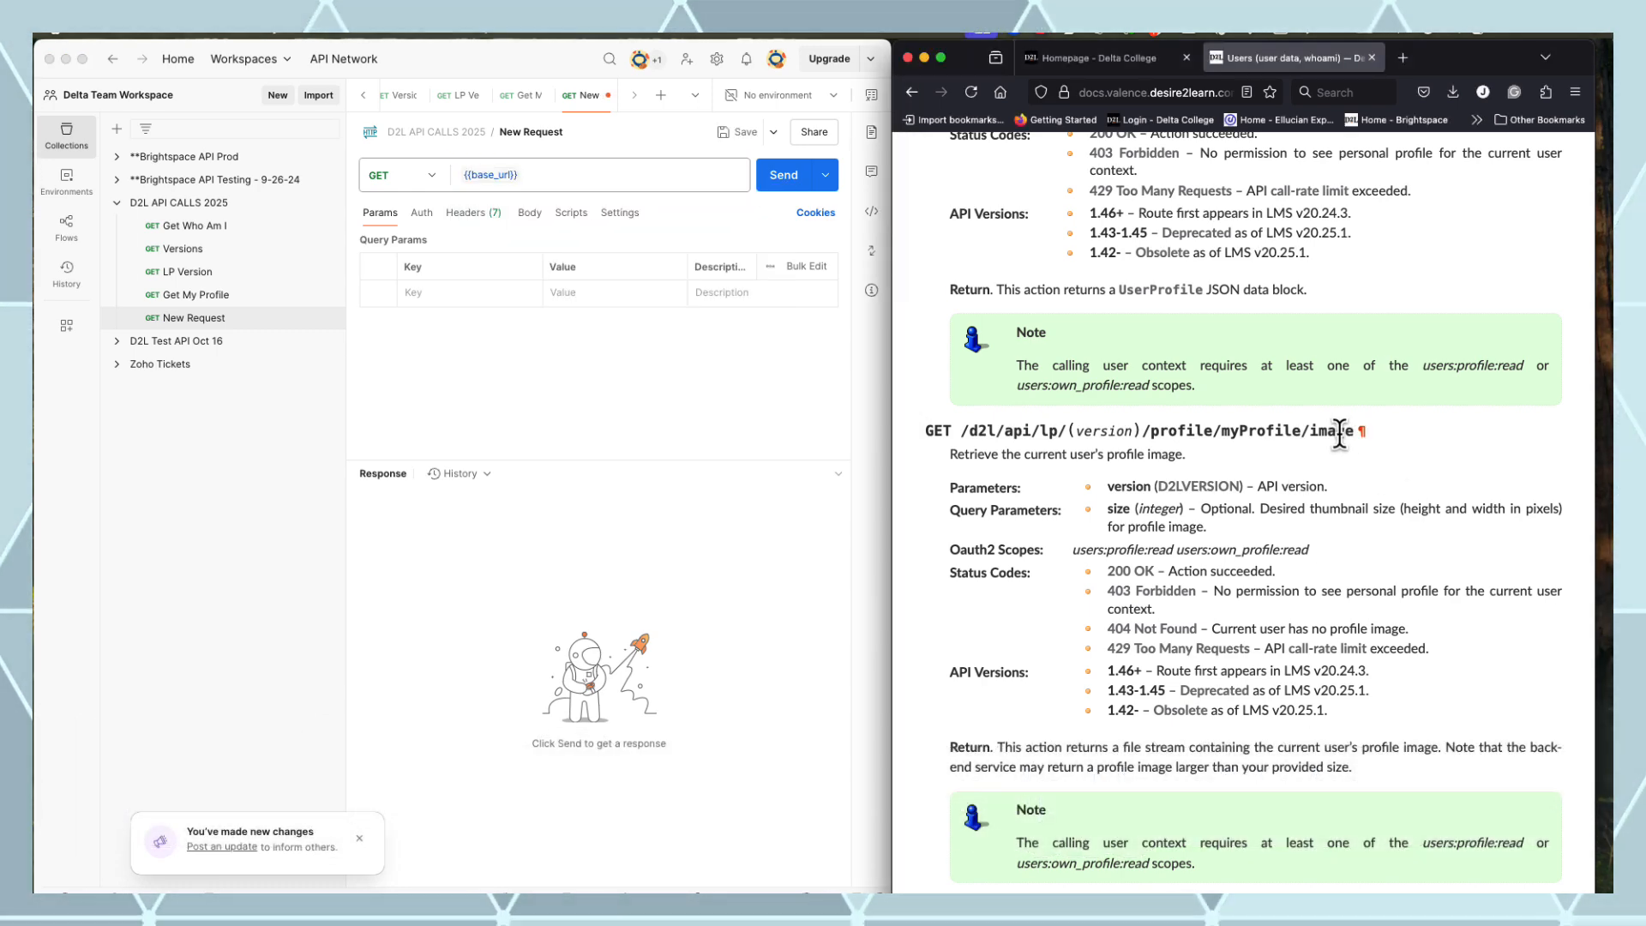
pyautogui.moveTo(1364, 430); pyautogui.dragTo(958, 428)
pyautogui.press('cmd+c')
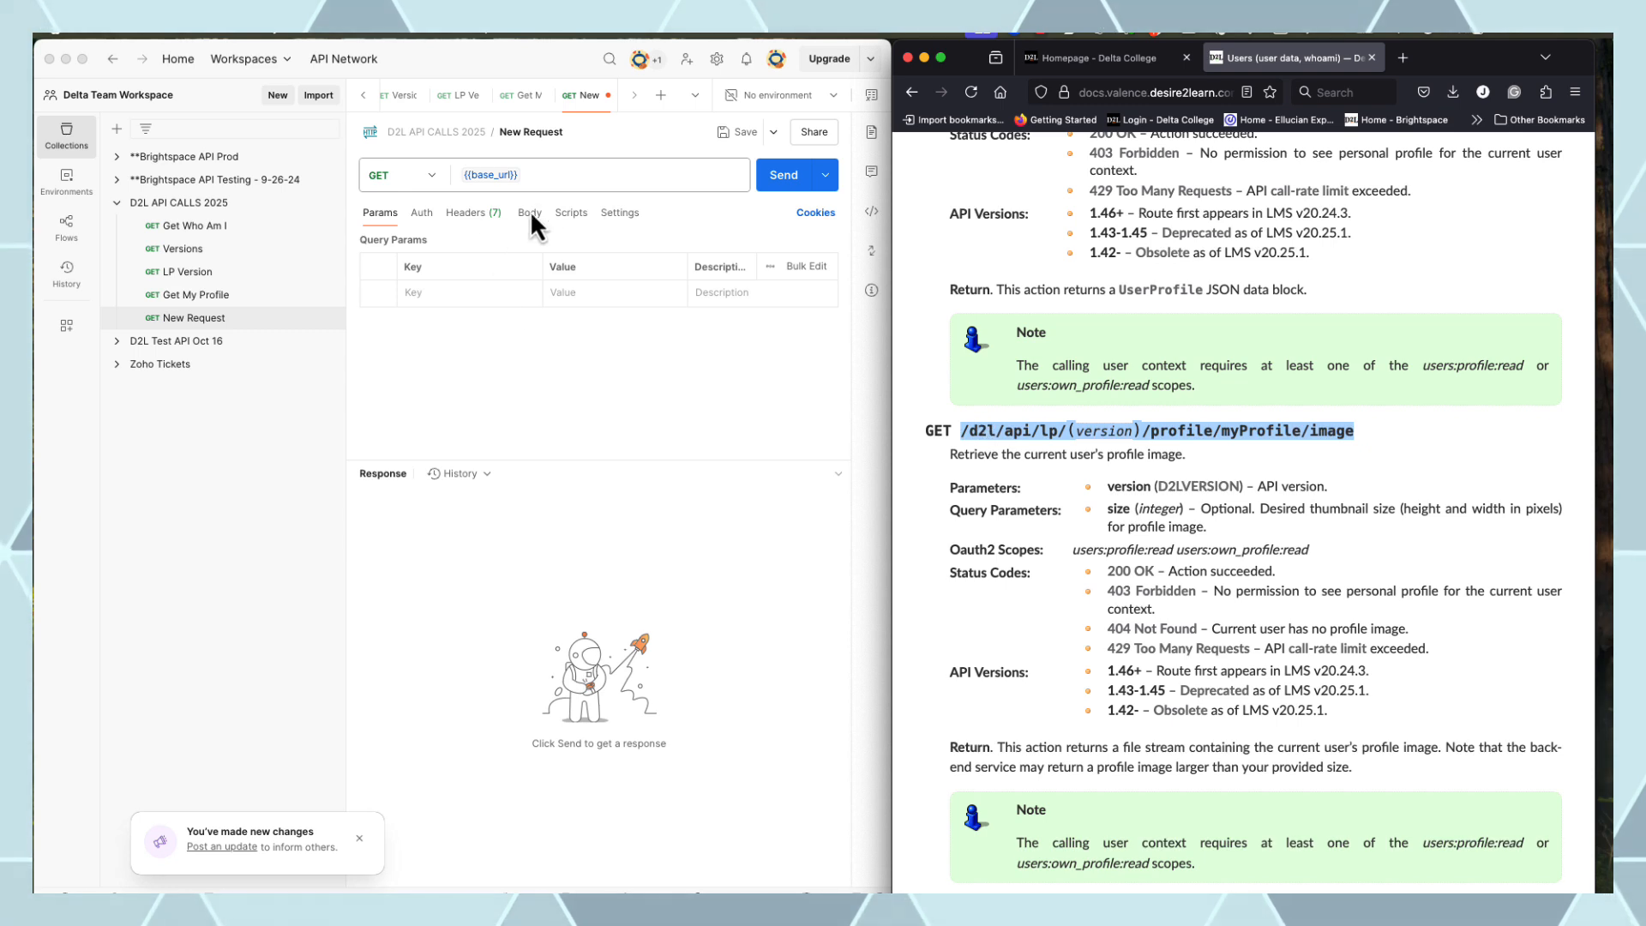
pyautogui.click(549, 181)
pyautogui.press('cmd+v')
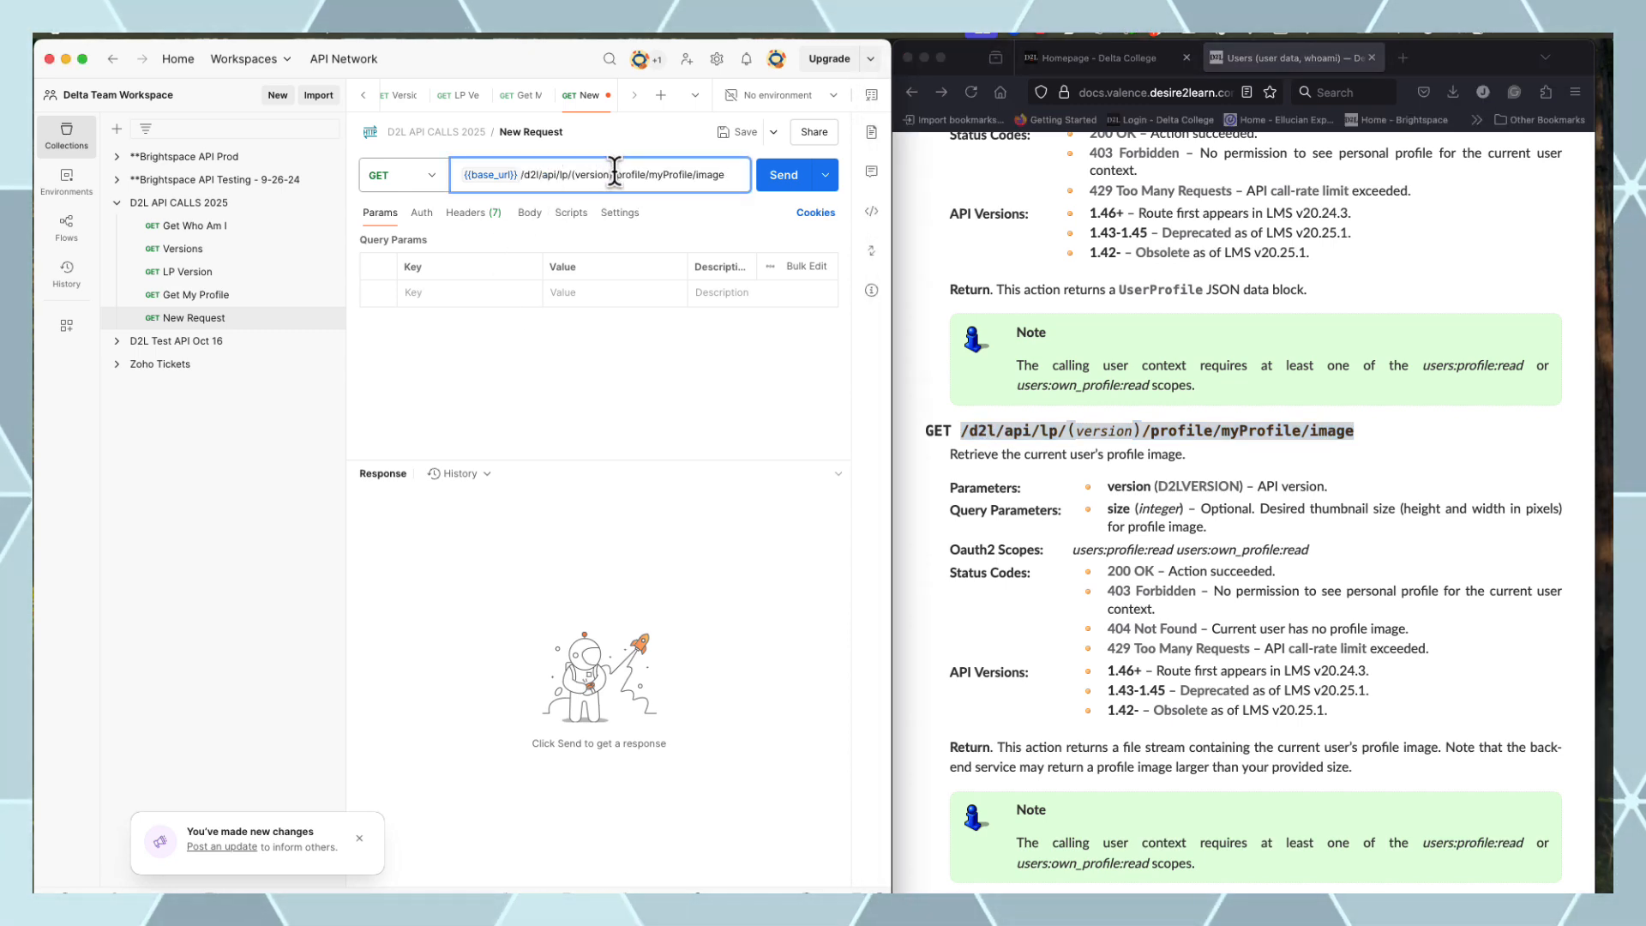
pyautogui.press('BackSpace')
pyautogui.press('BackSpace')
pyautogui.press('BackSpace')
pyautogui.press('BackSpace')
pyautogui.press('BackSpace')
pyautogui.press('BackSpace')
pyautogui.press('BackSpace')
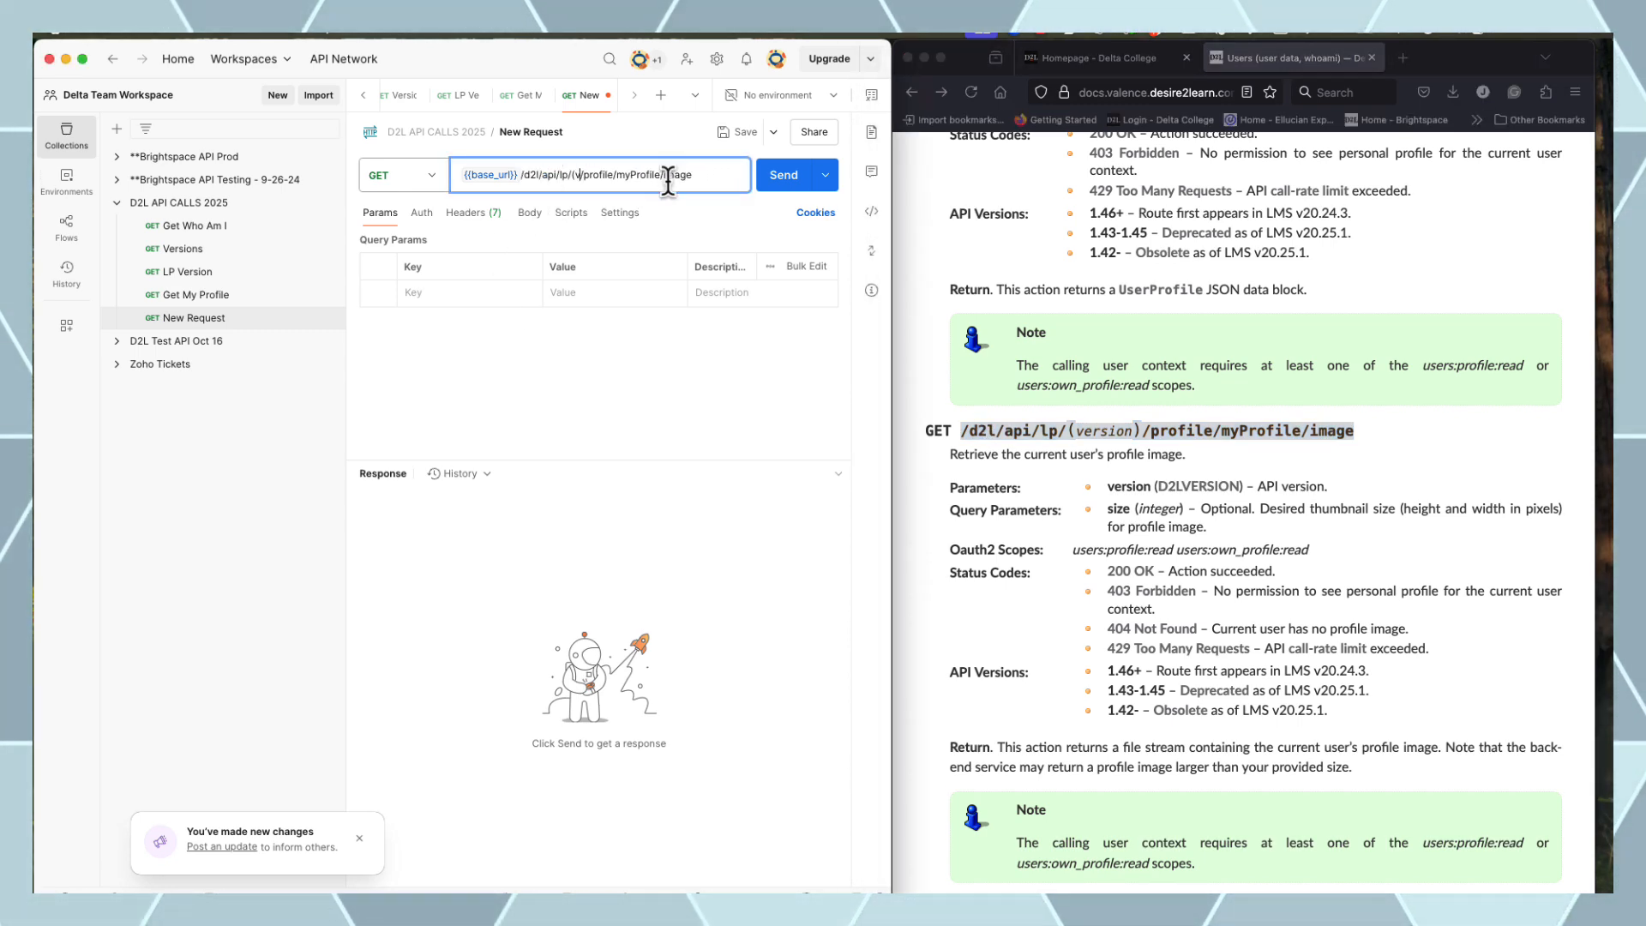
pyautogui.write('{{')
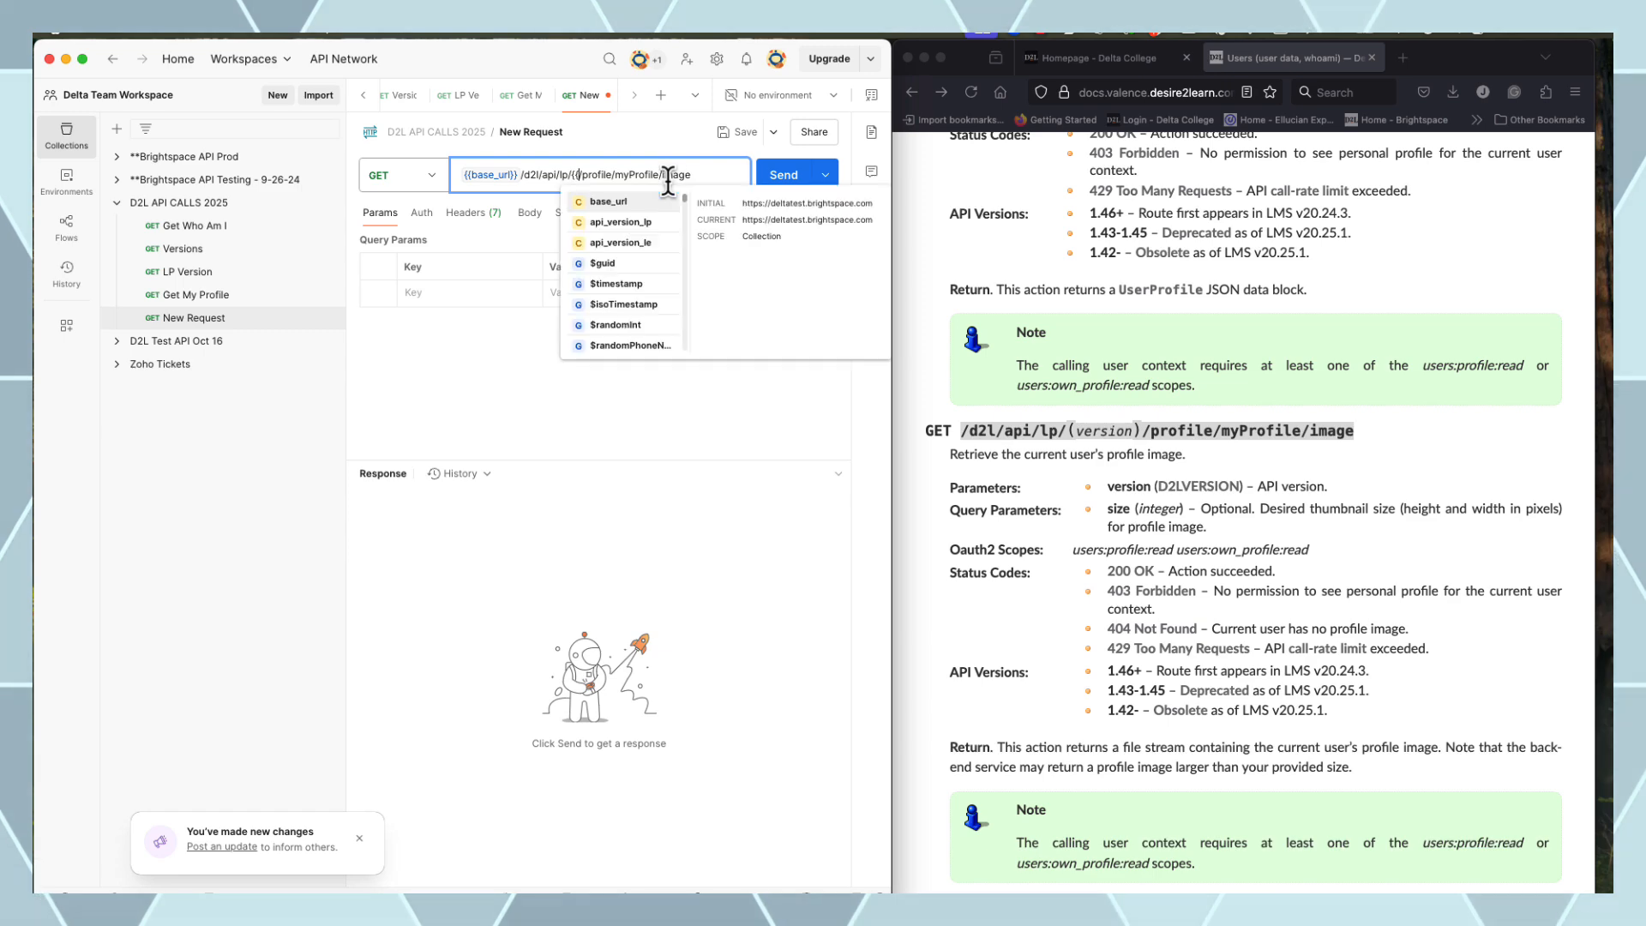
pyautogui.click(678, 221)
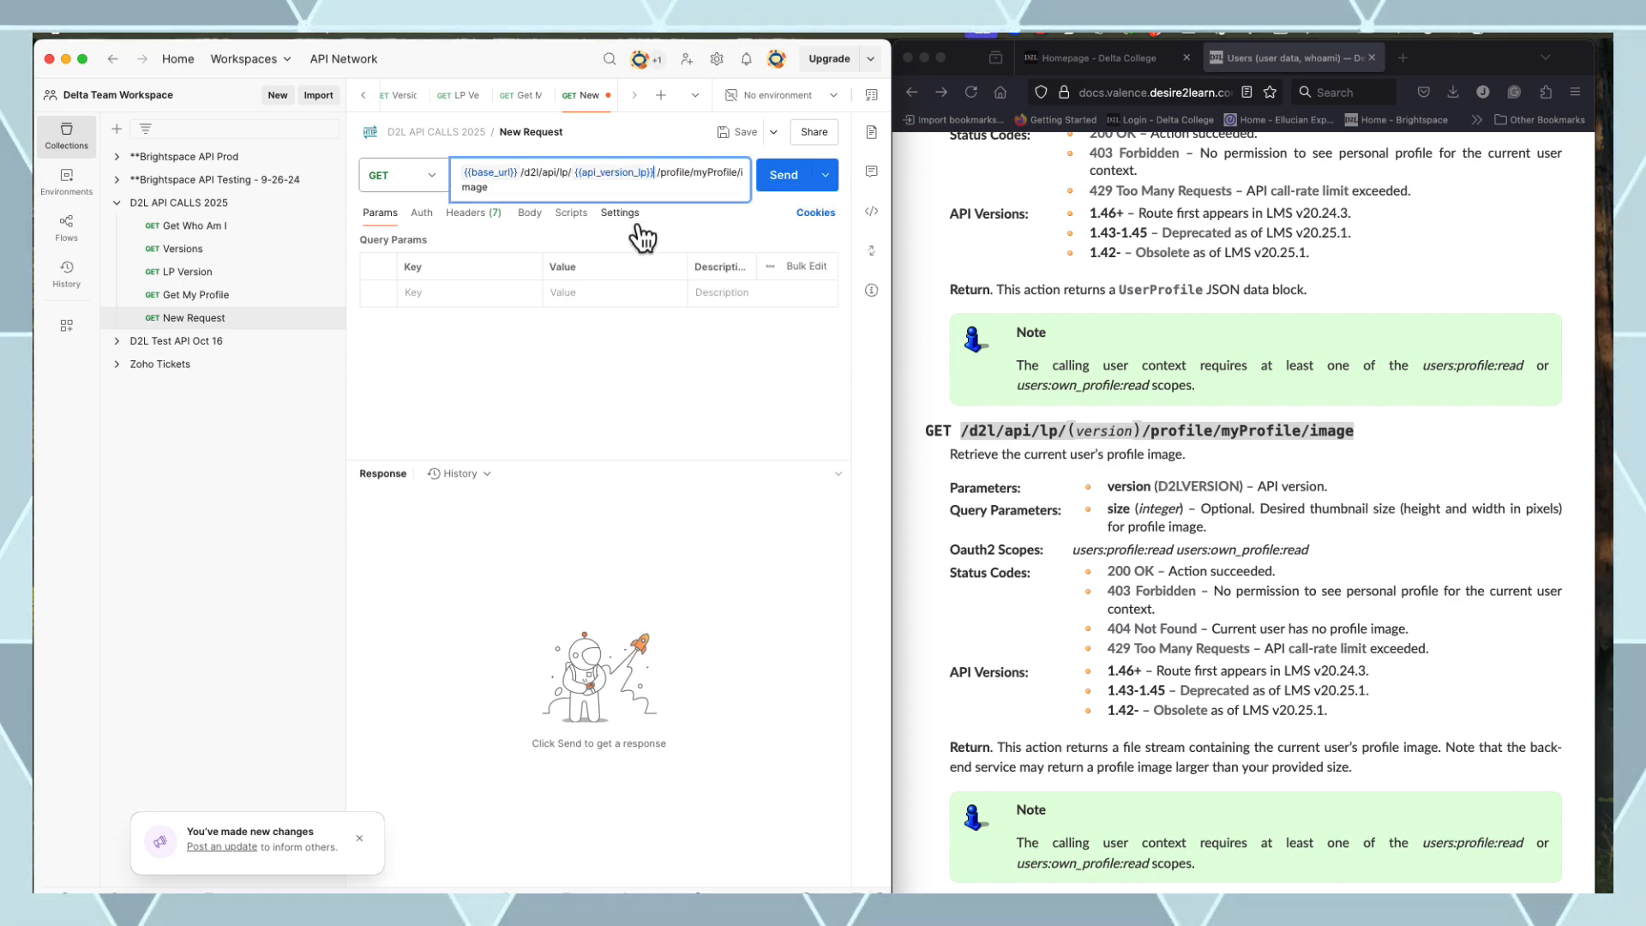
pyautogui.click(782, 180)
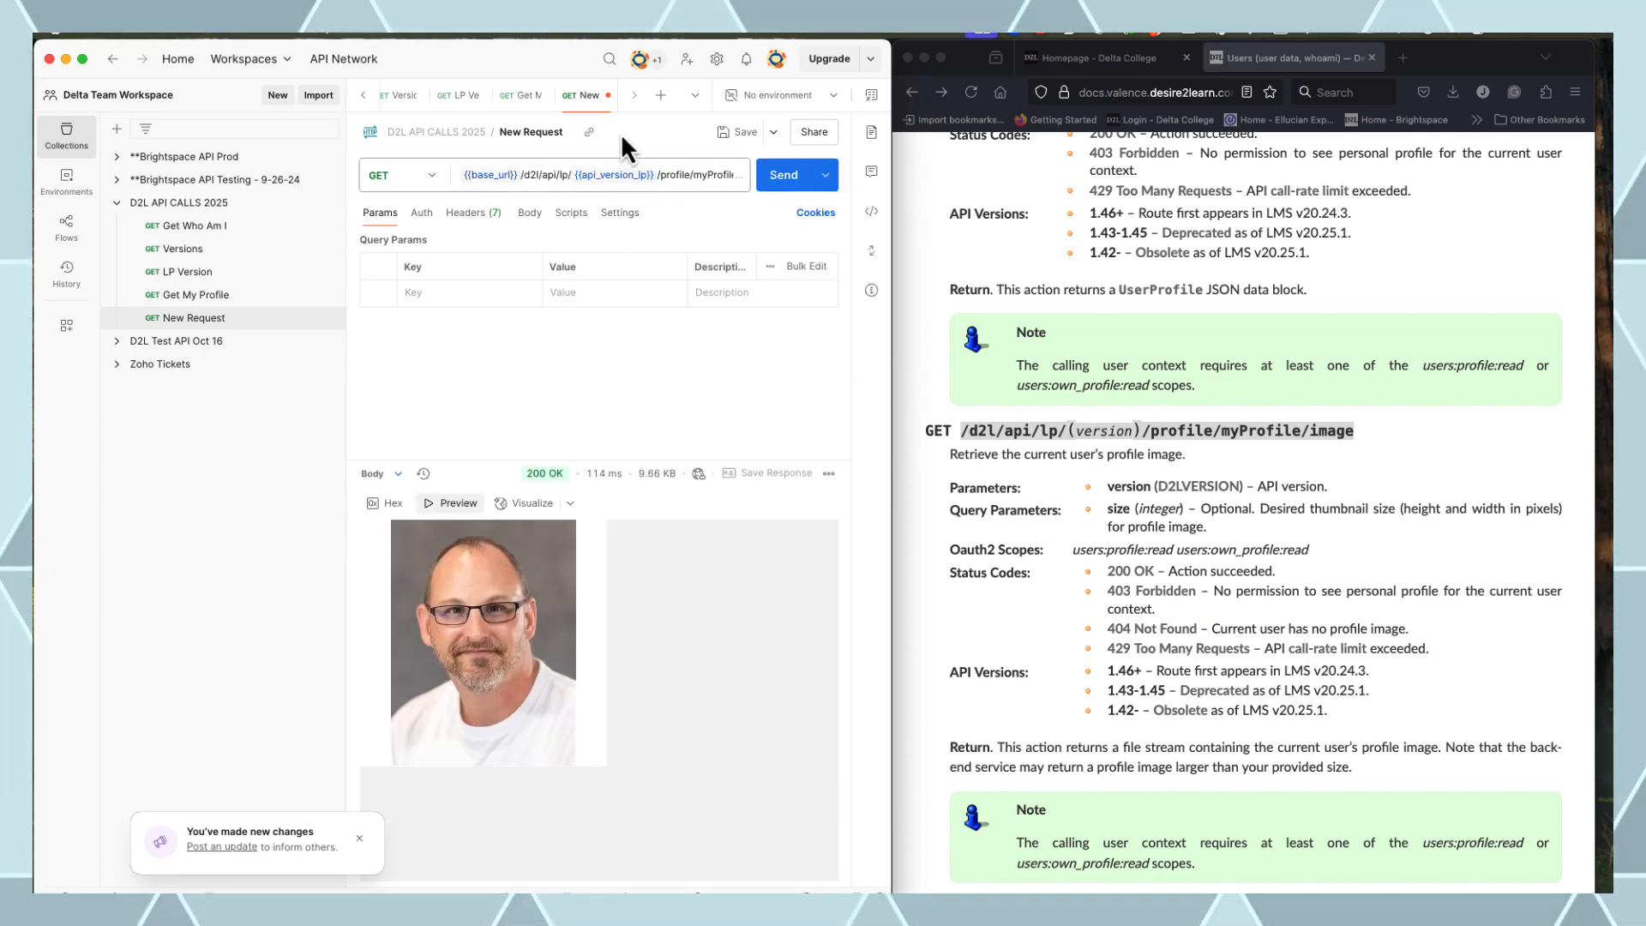
# Rename the new request to 'Get My Profile Image'
pyautogui.click(533, 132)
pyautogui.write('Get ')
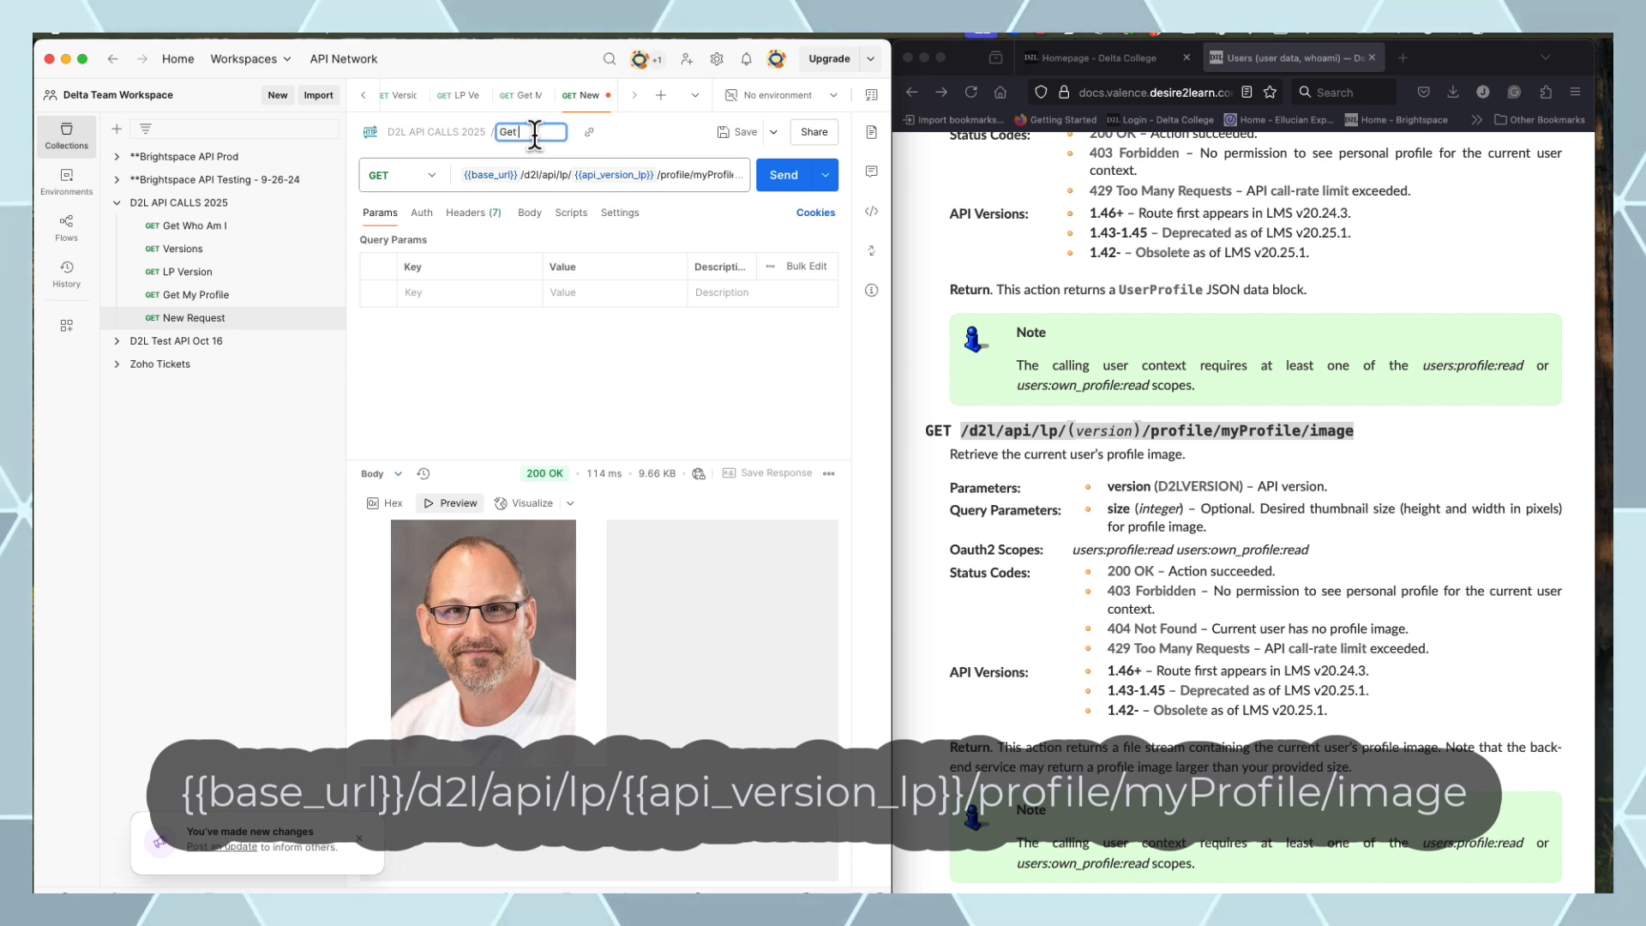
pyautogui.write('My Profile Image')
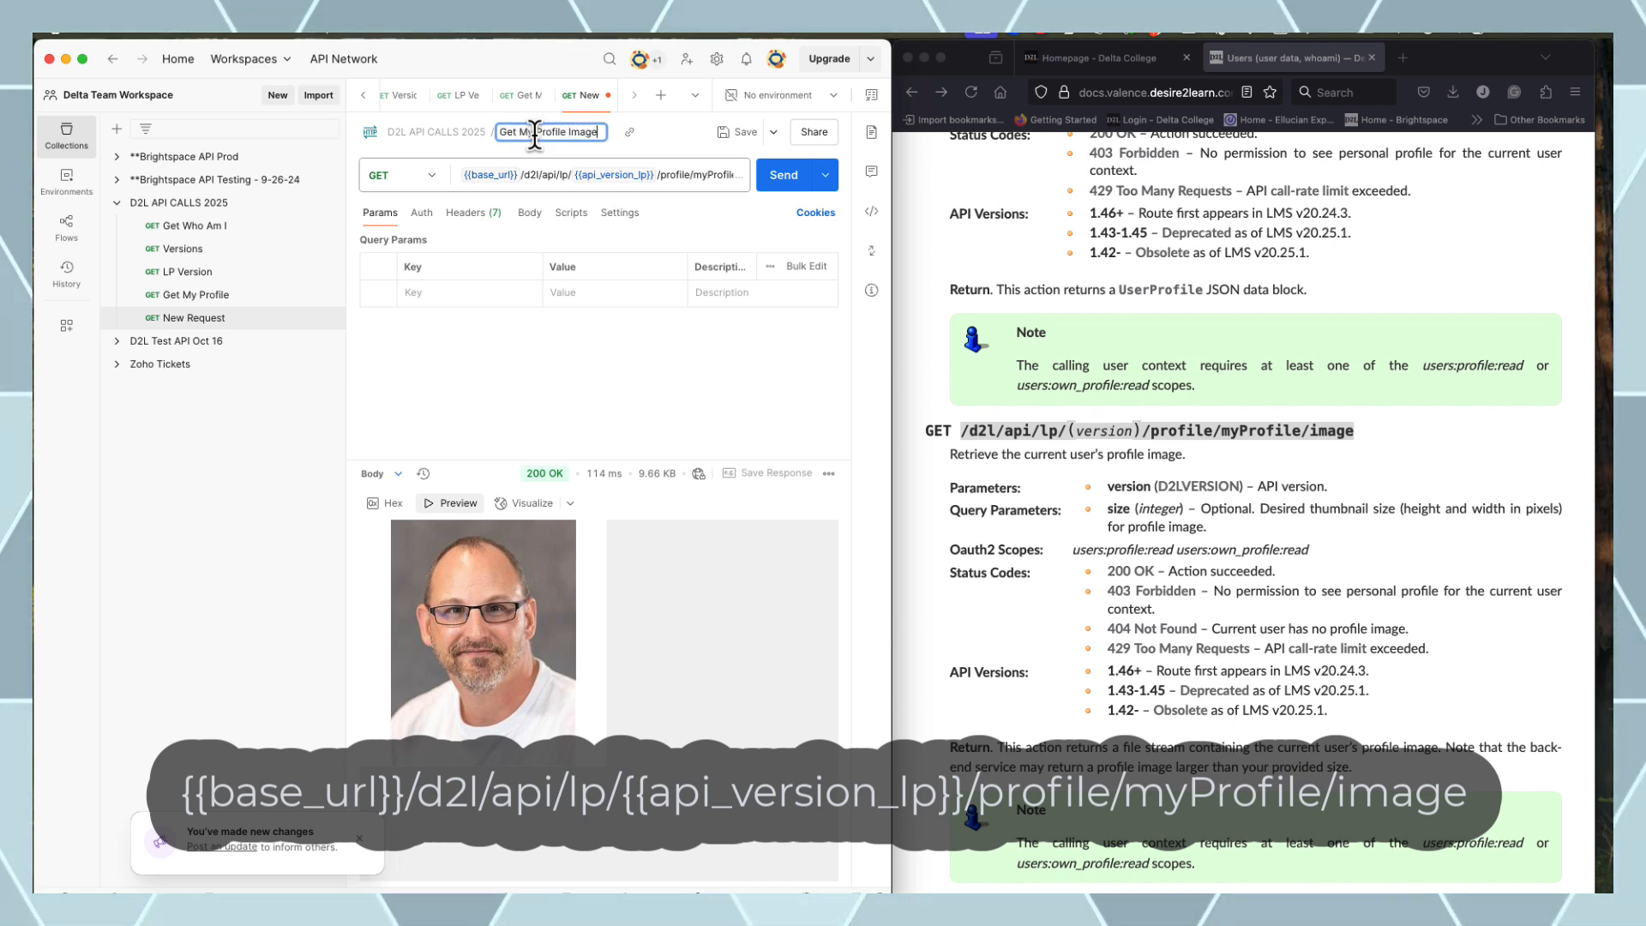
pyautogui.press('Return')
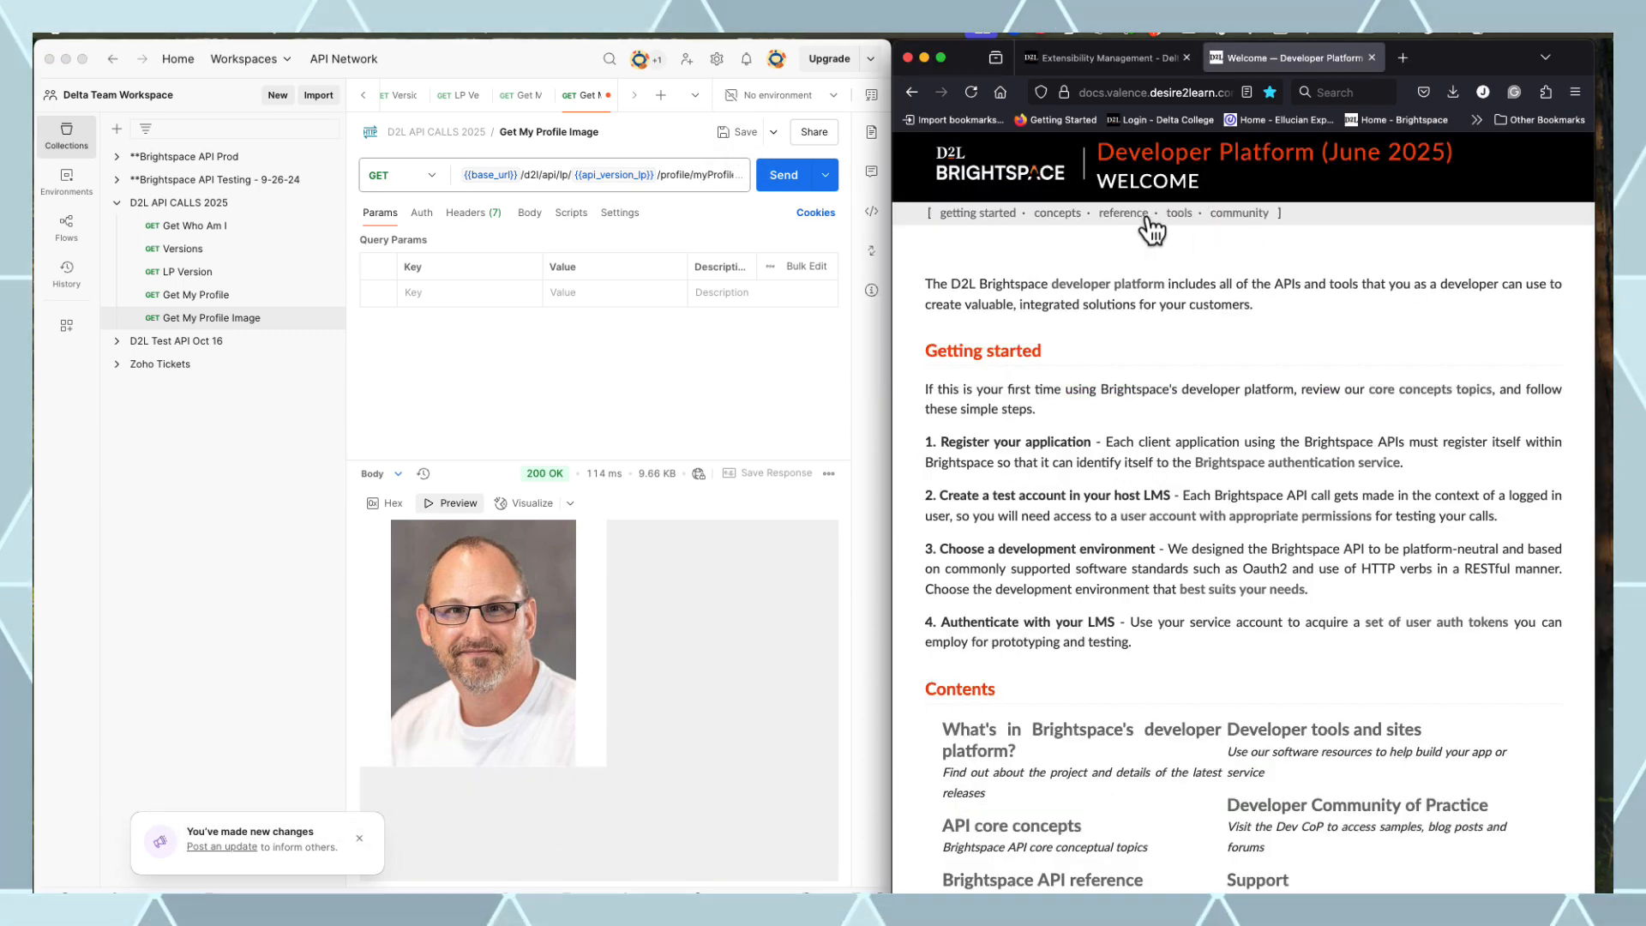
# Find the org structure route in the scopes table and select its organizations:organization:read scope
pyautogui.click(1144, 218)
pyautogui.click(1169, 301)
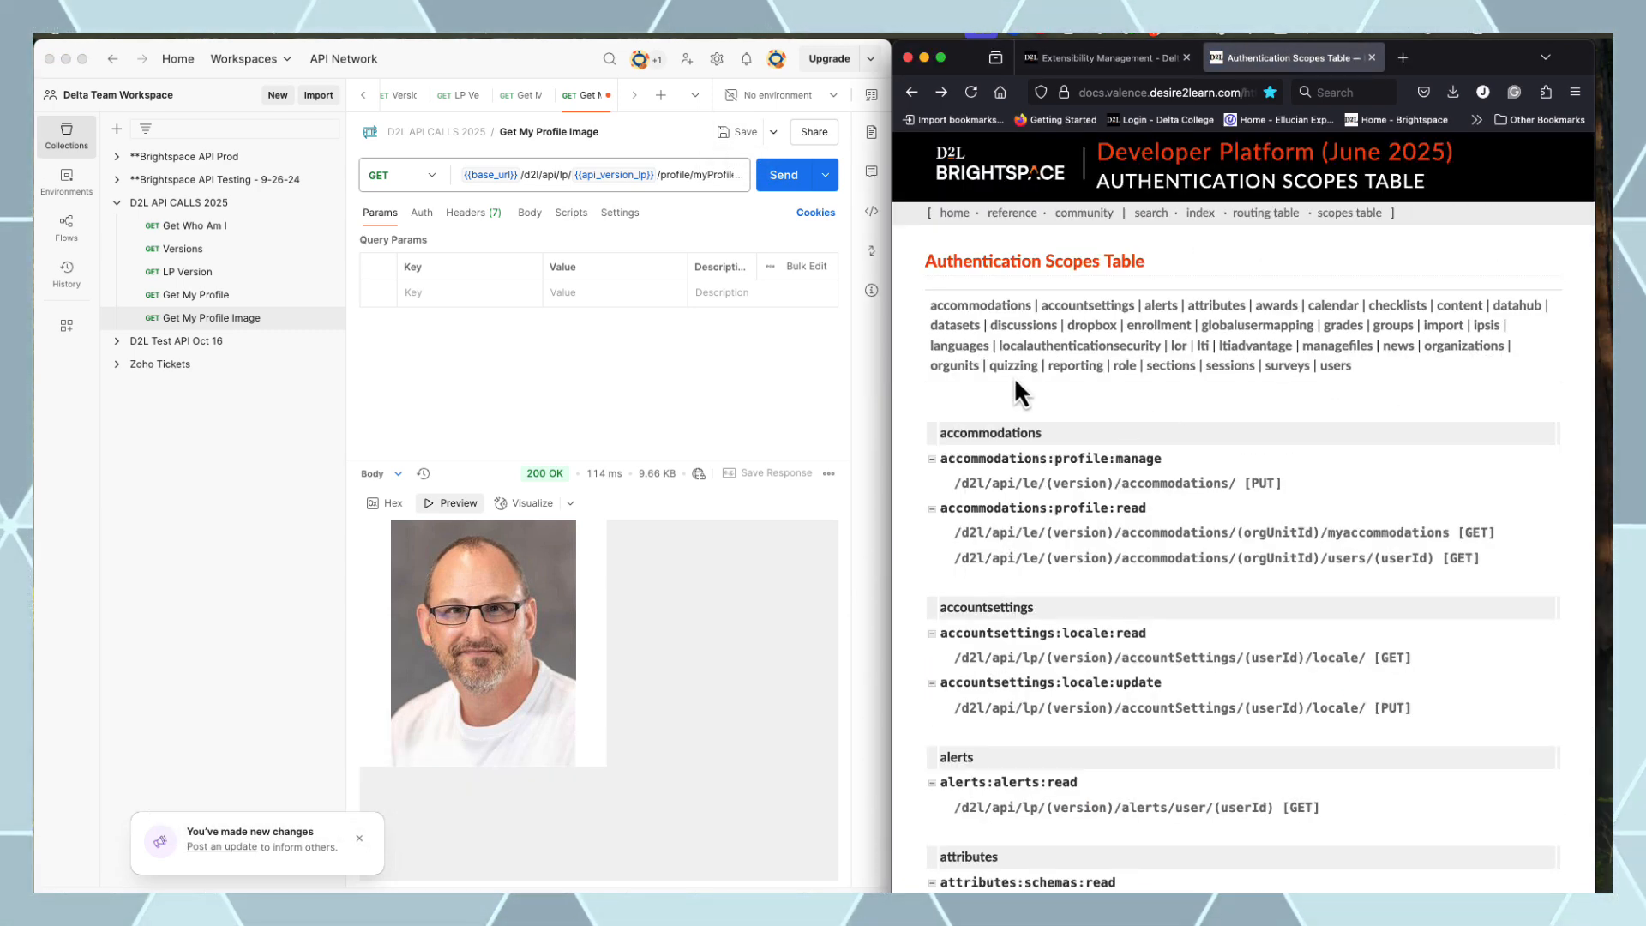
pyautogui.click(1464, 346)
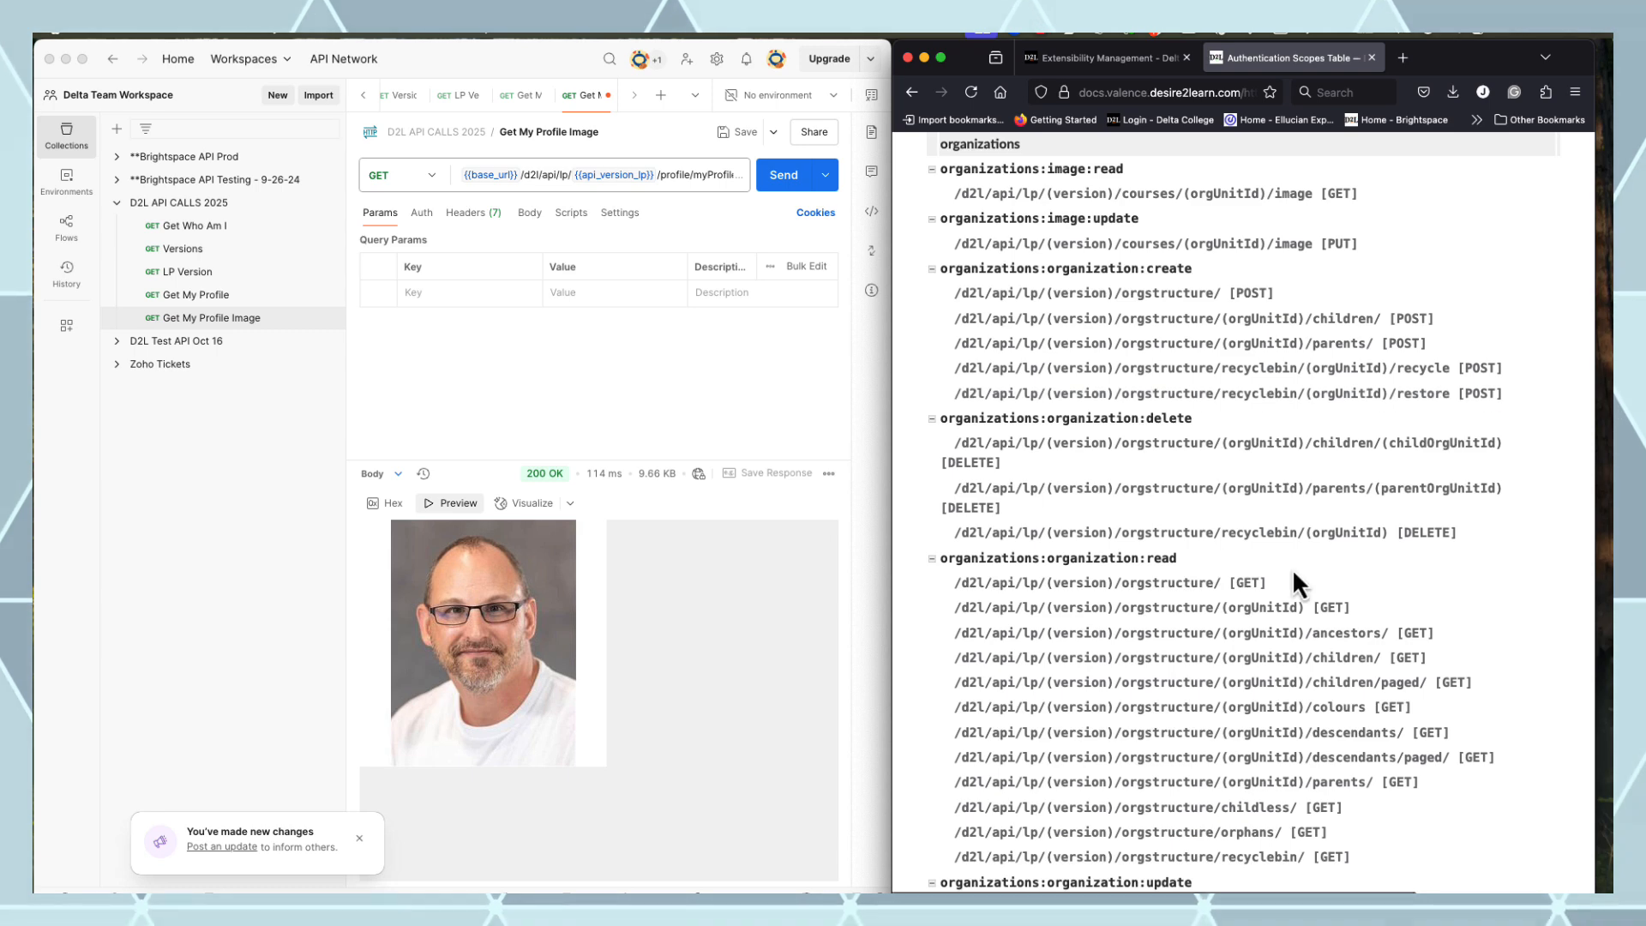
pyautogui.click(1101, 583)
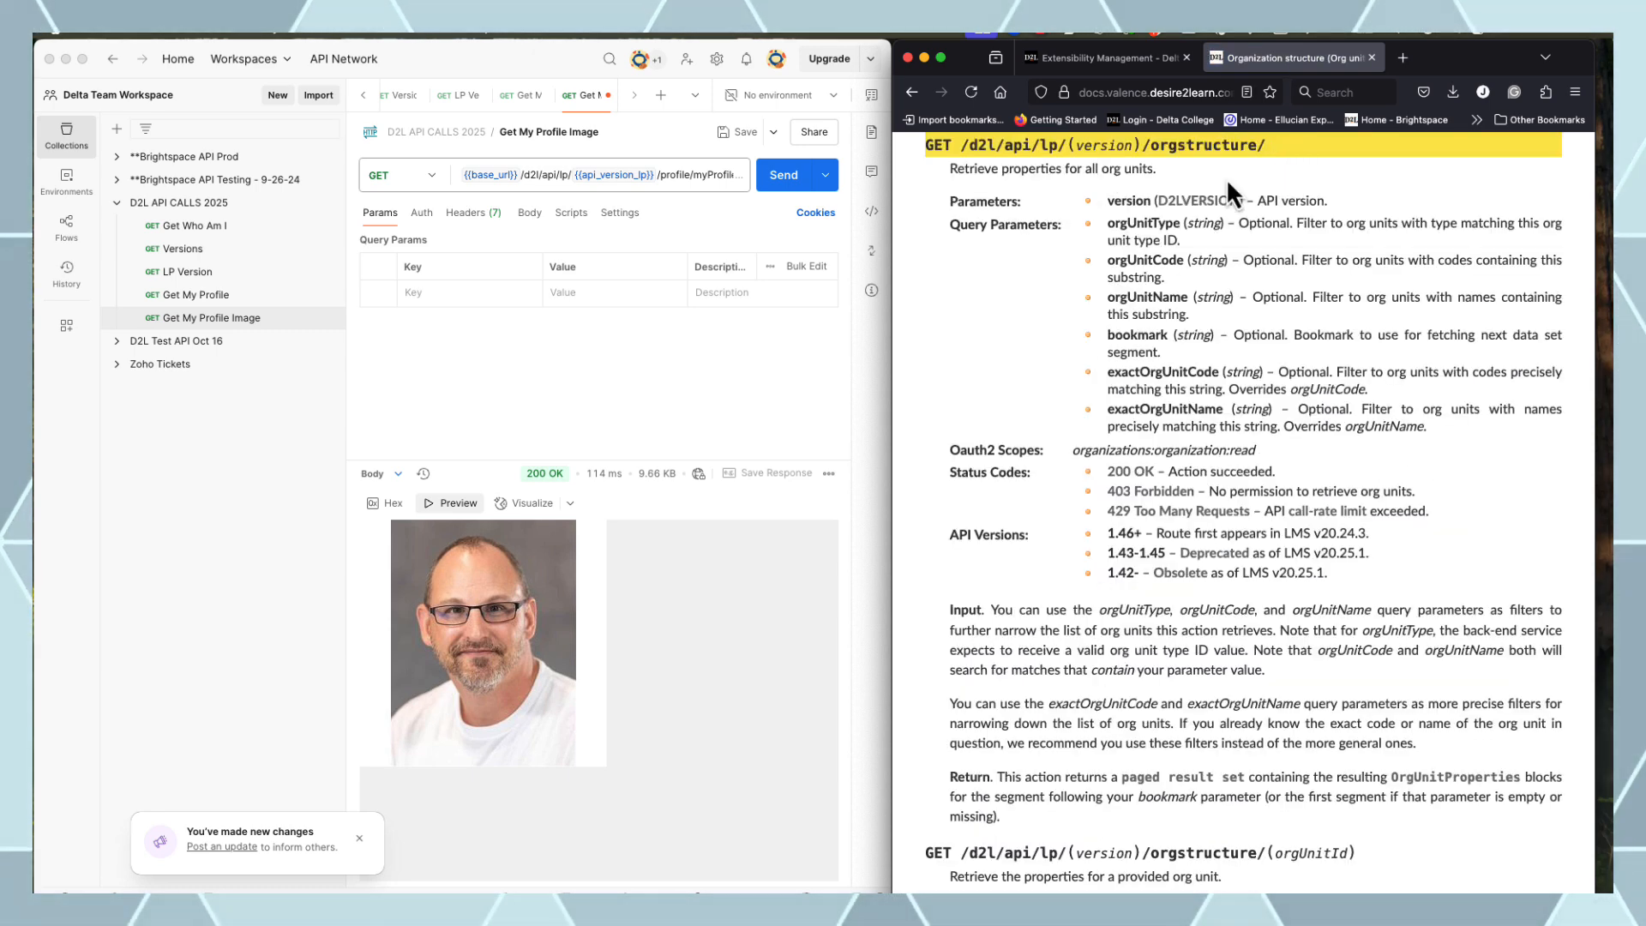
pyautogui.moveTo(1257, 451); pyautogui.dragTo(1073, 453)
pyautogui.press('super+c')
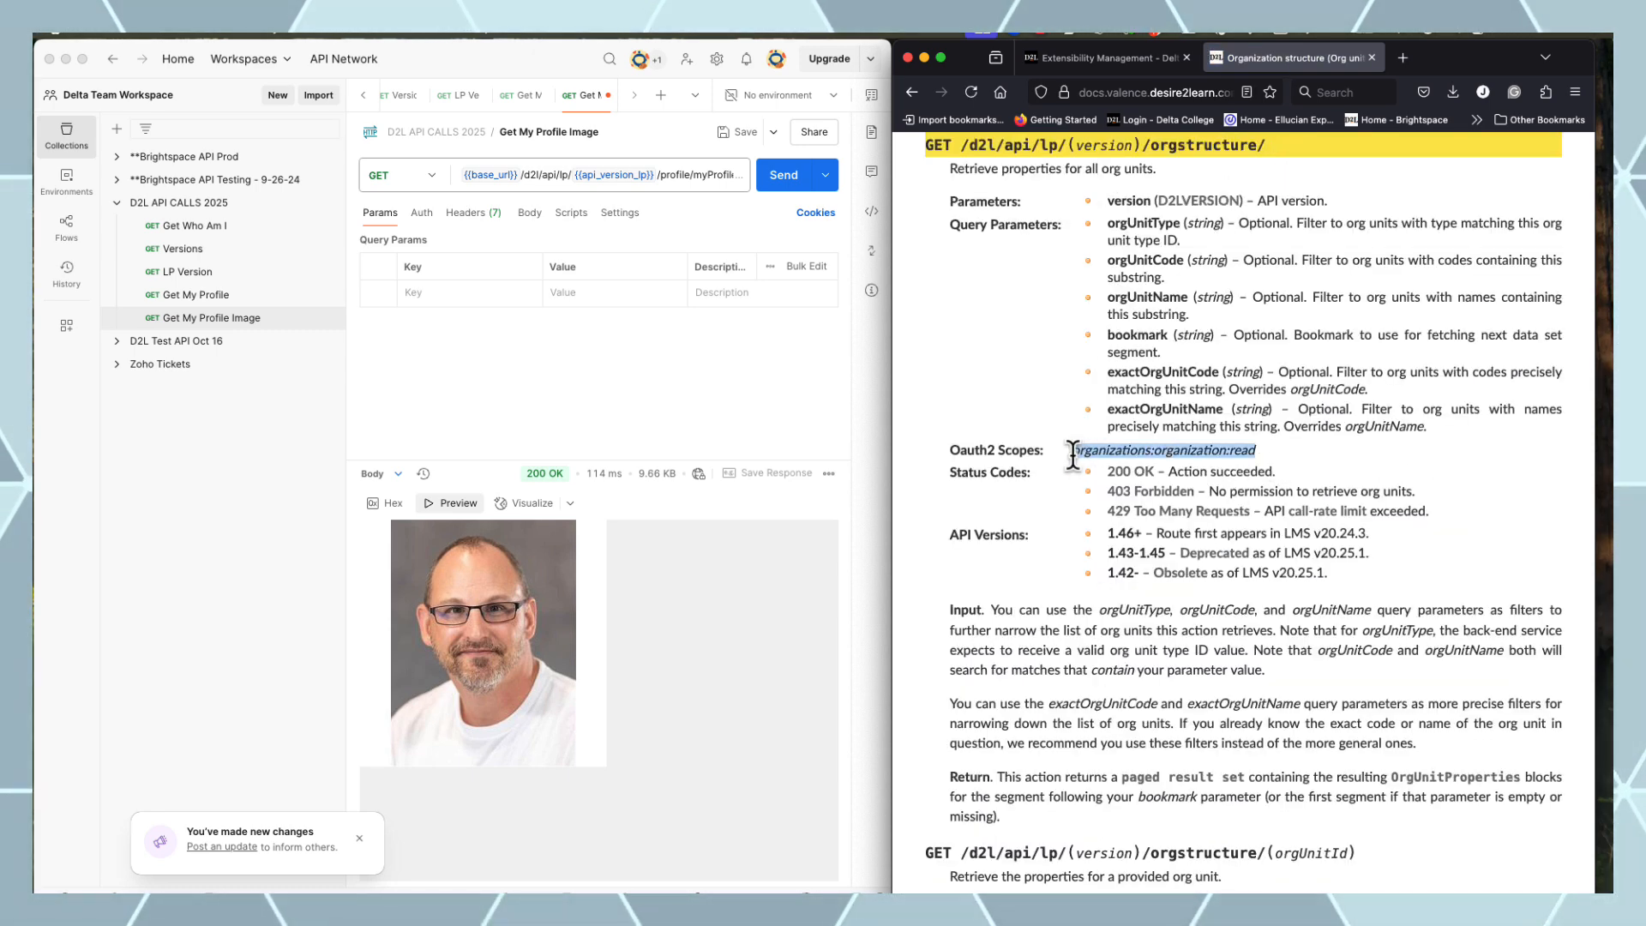
pyautogui.click(1101, 59)
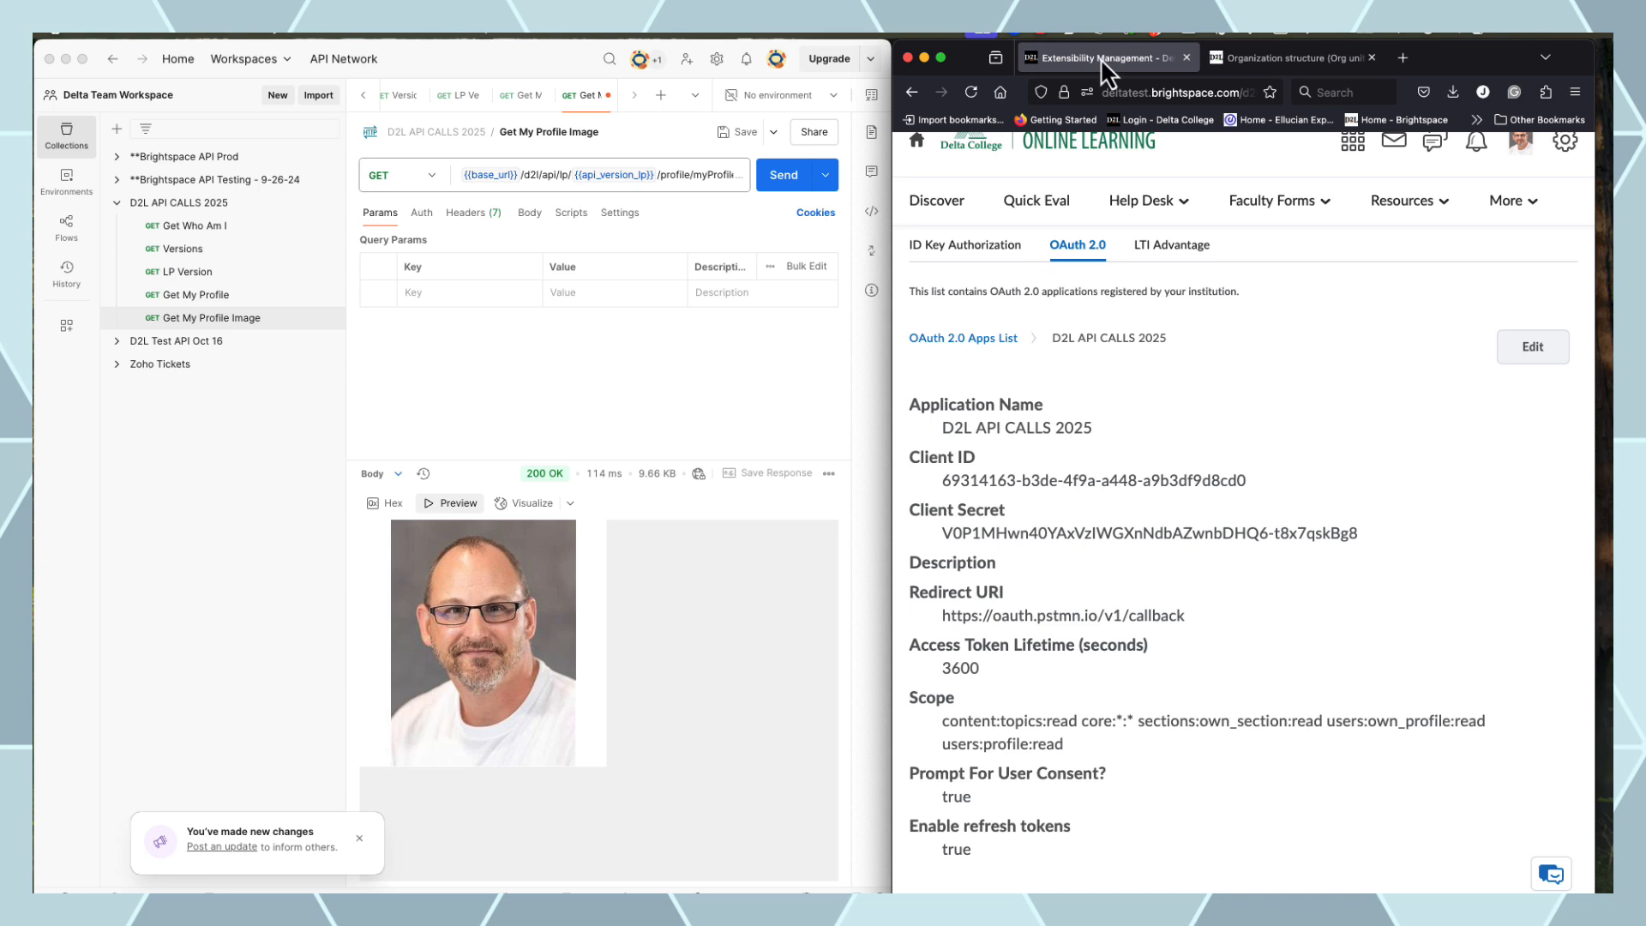
# Paste organizations:organization:read at the start of the app's scope list and save
pyautogui.click(1540, 348)
pyautogui.moveTo(1505, 526); pyautogui.dragTo(1450, 533)
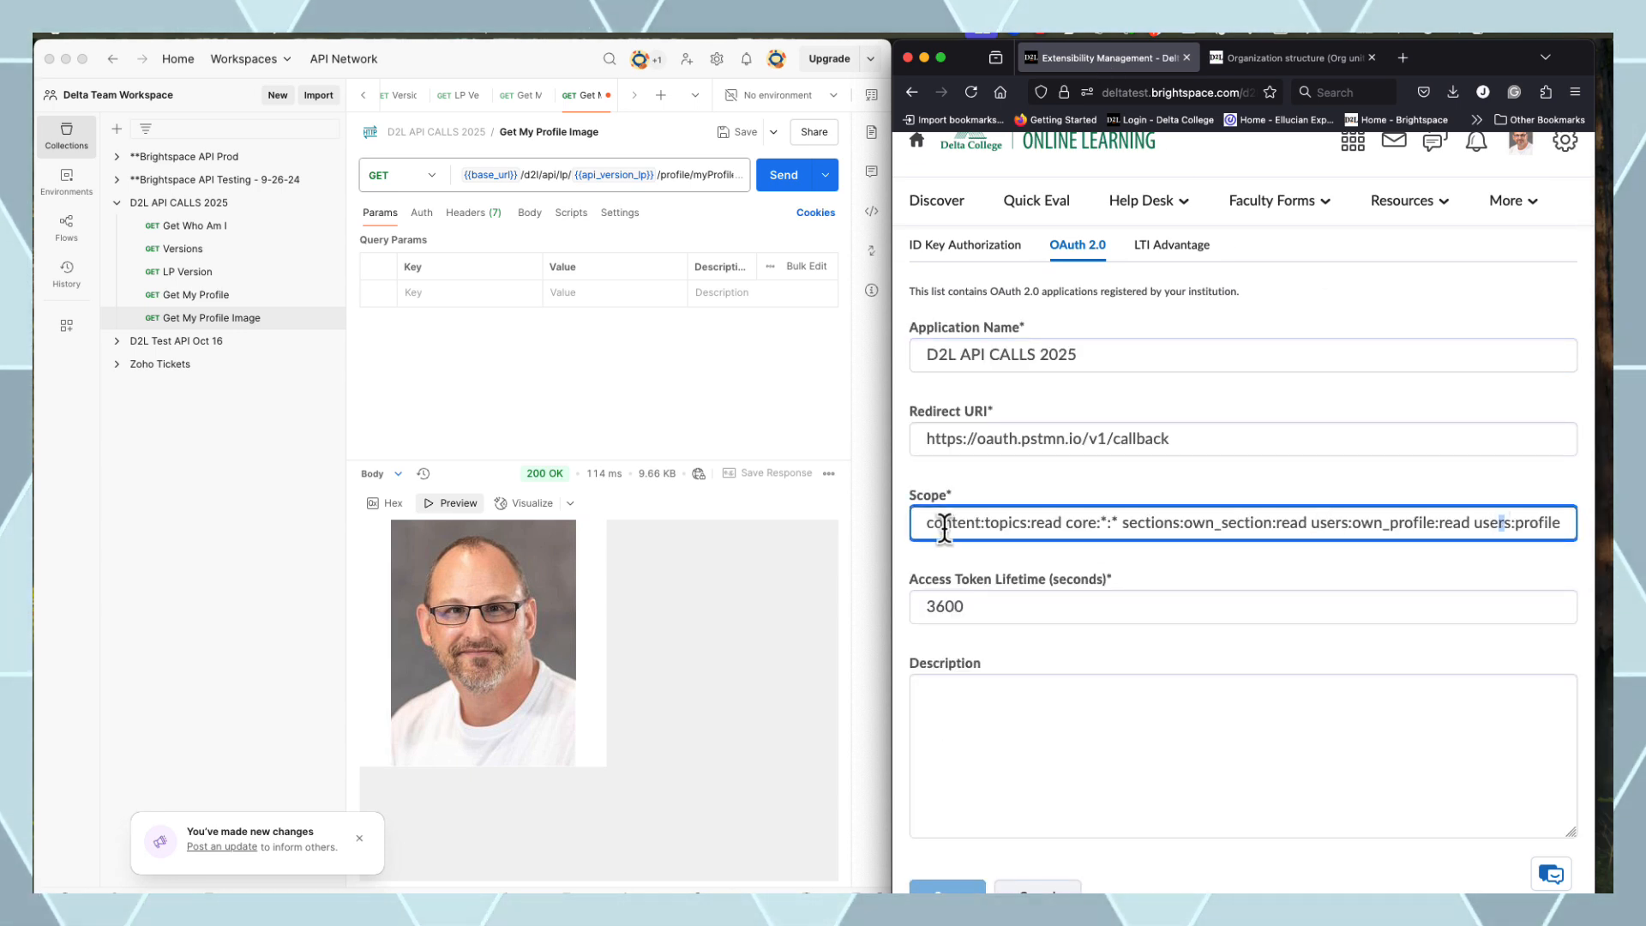
pyautogui.press('super+v')
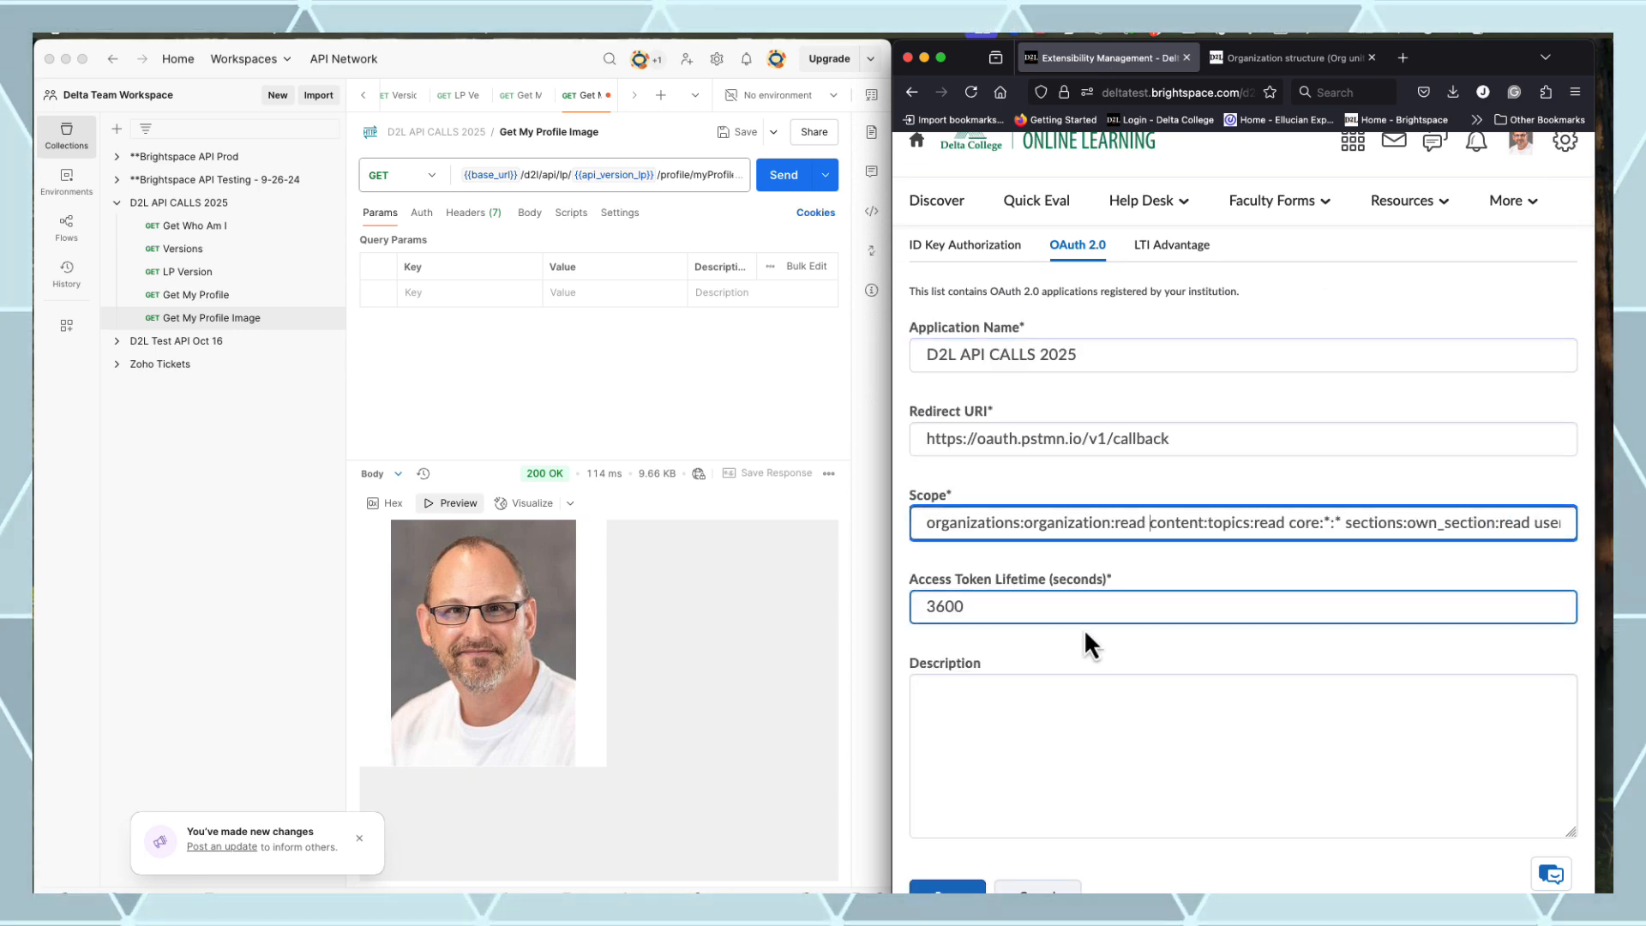
pyautogui.click(980, 885)
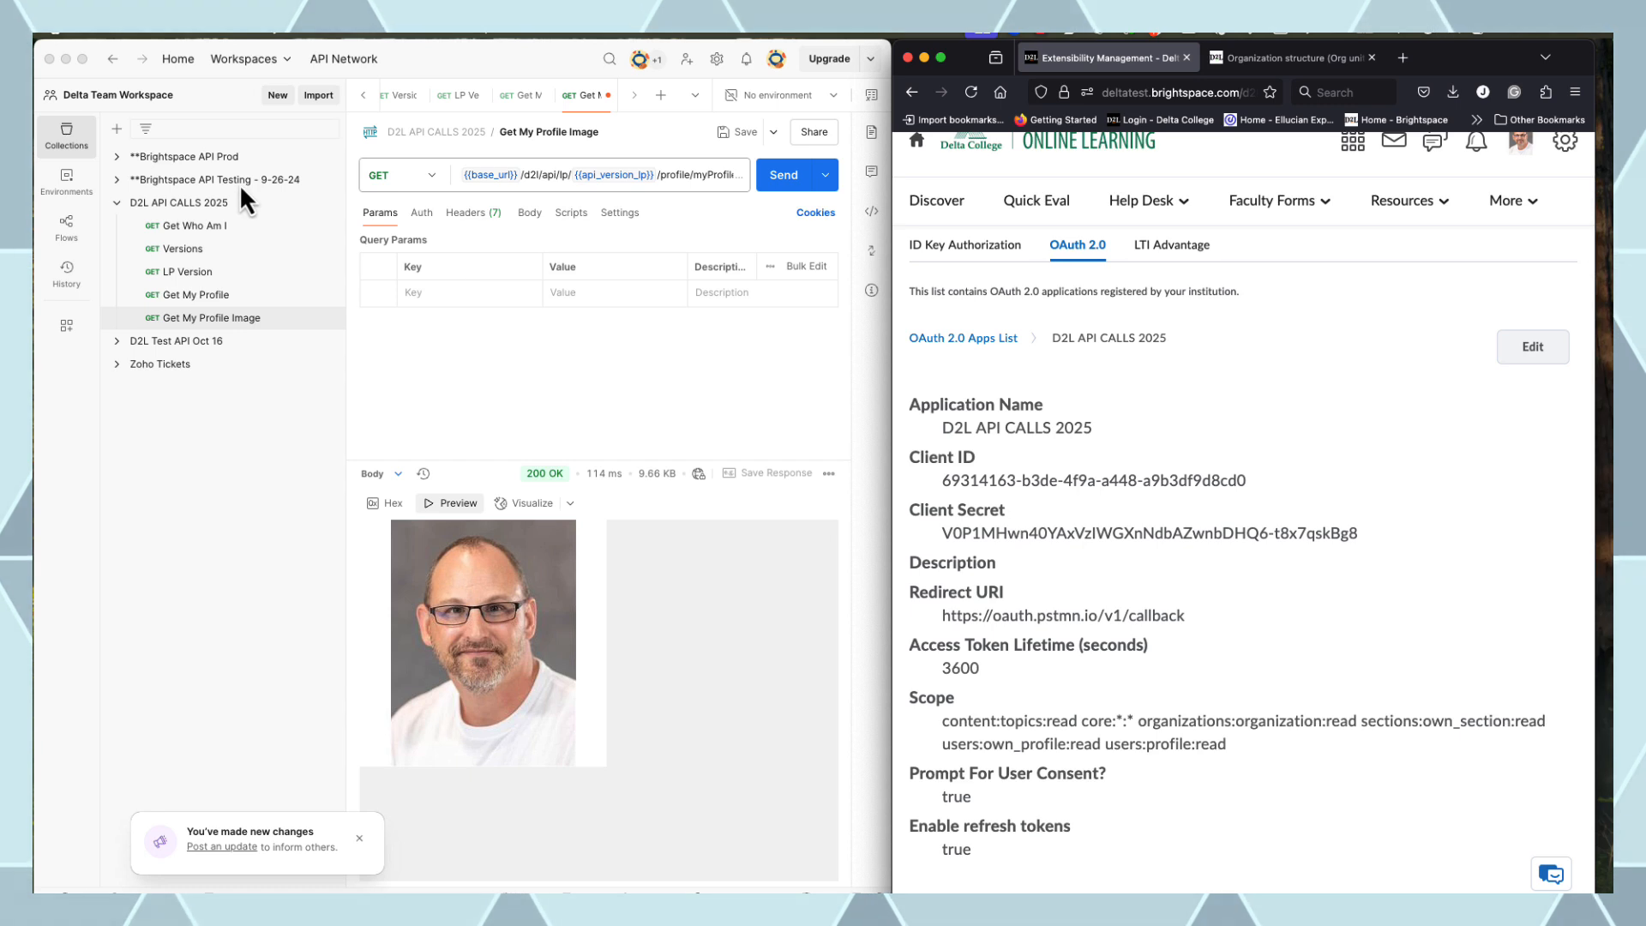
pyautogui.click(228, 203)
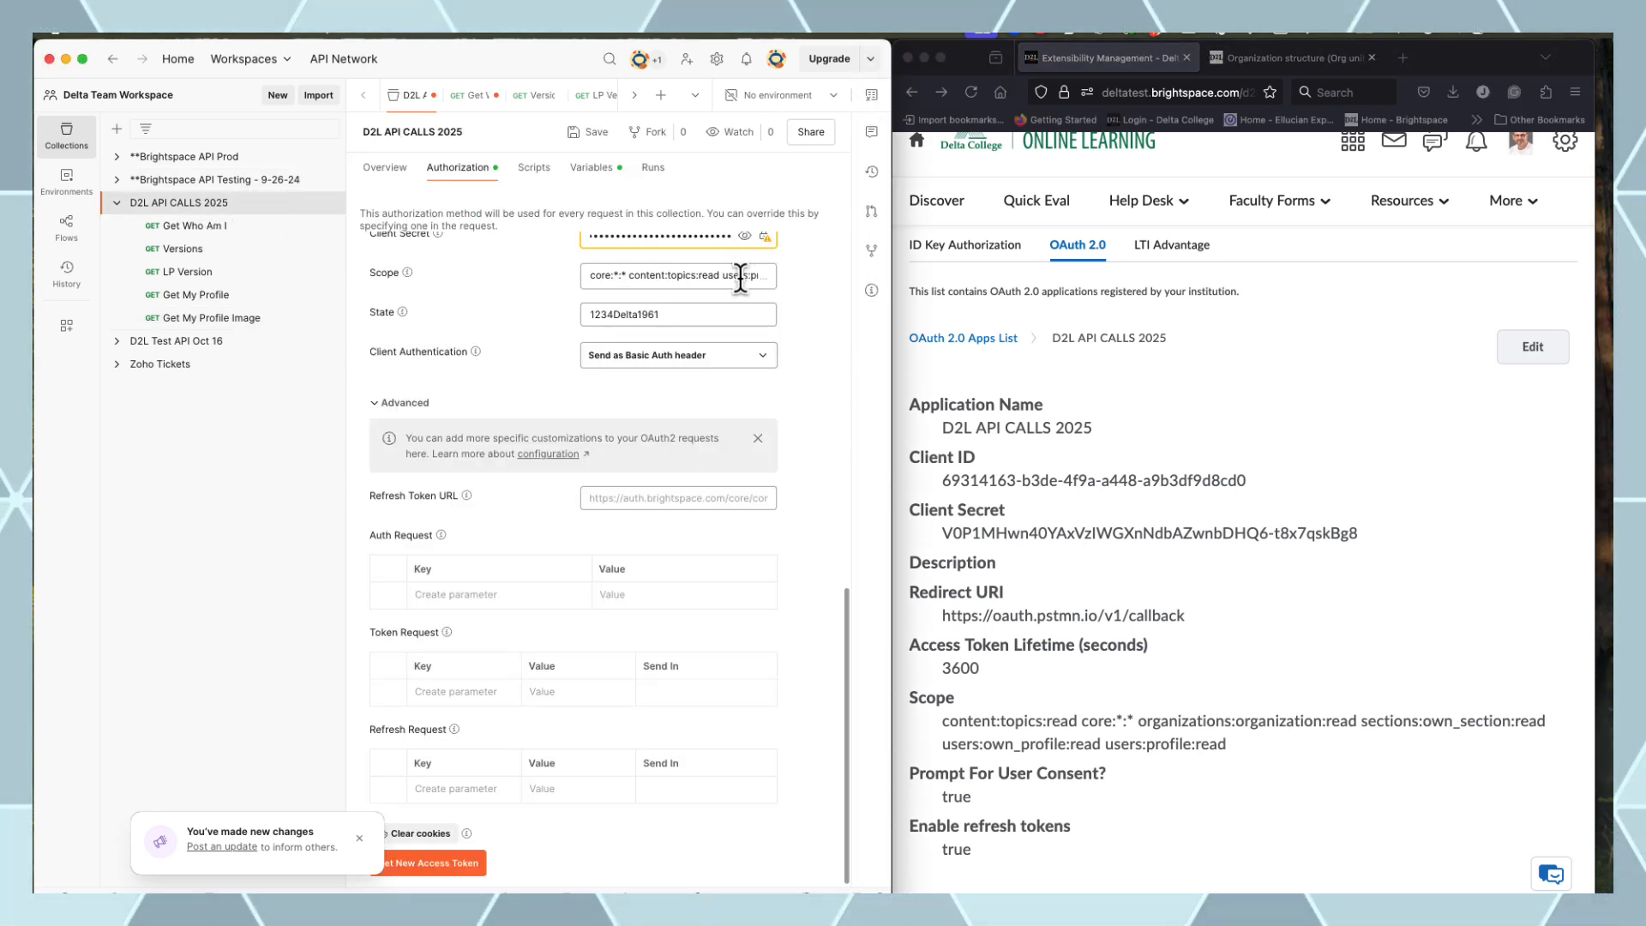
# Get a new access token covering the organizations:organization:read scope, authorize it, and use it for the collection
pyautogui.click(740, 276)
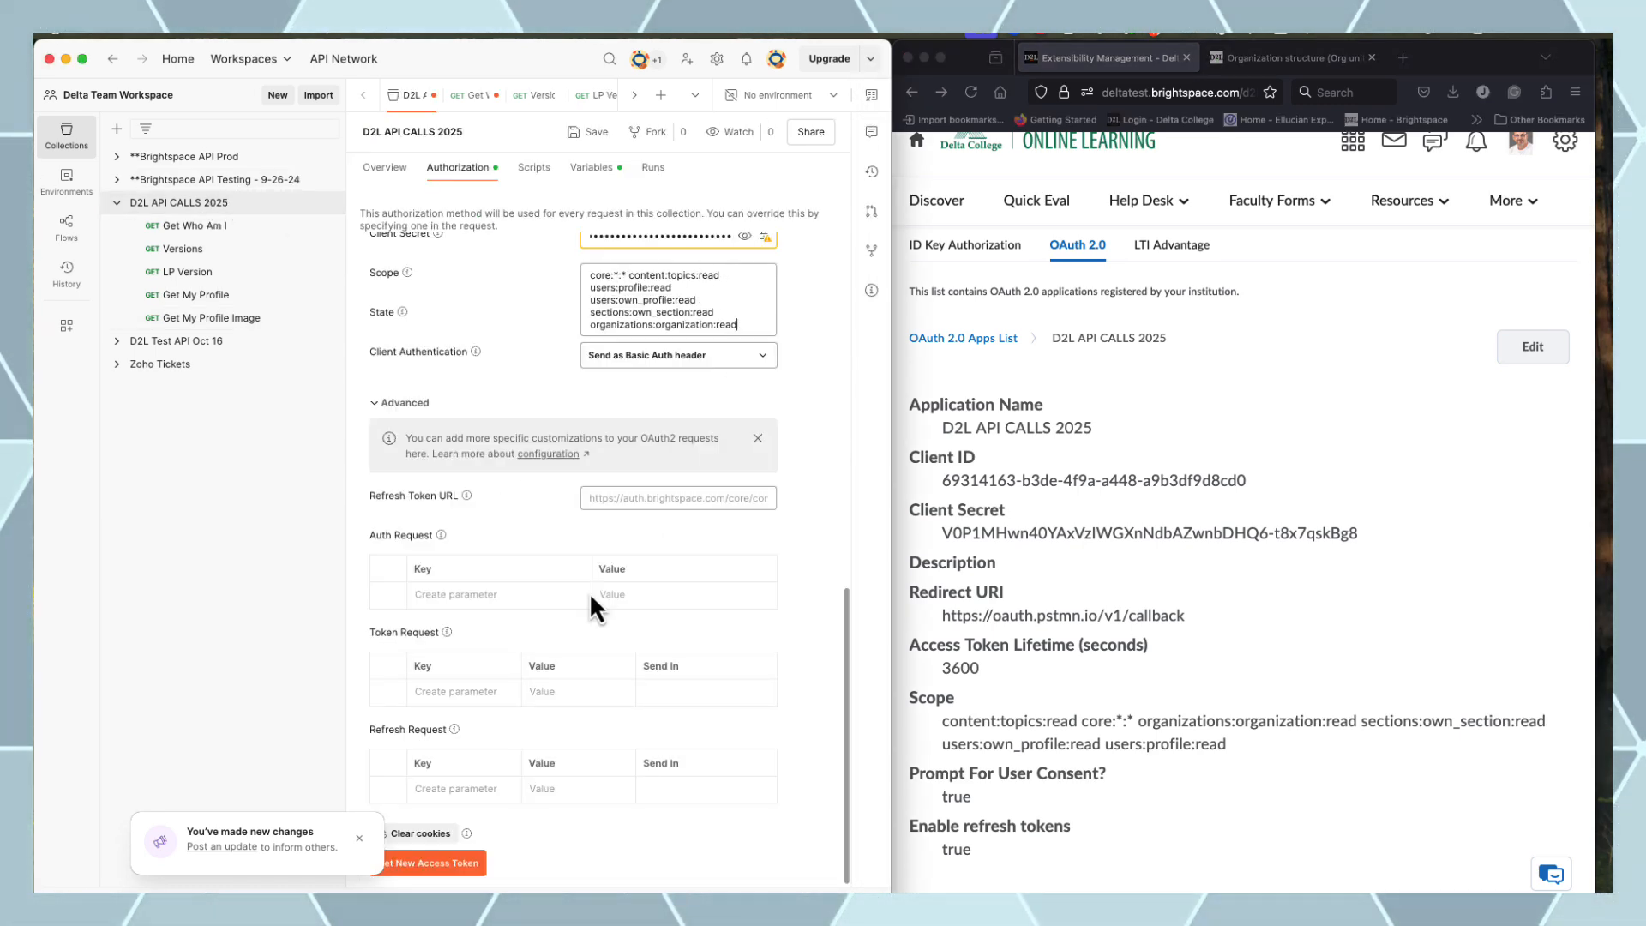
pyautogui.click(426, 864)
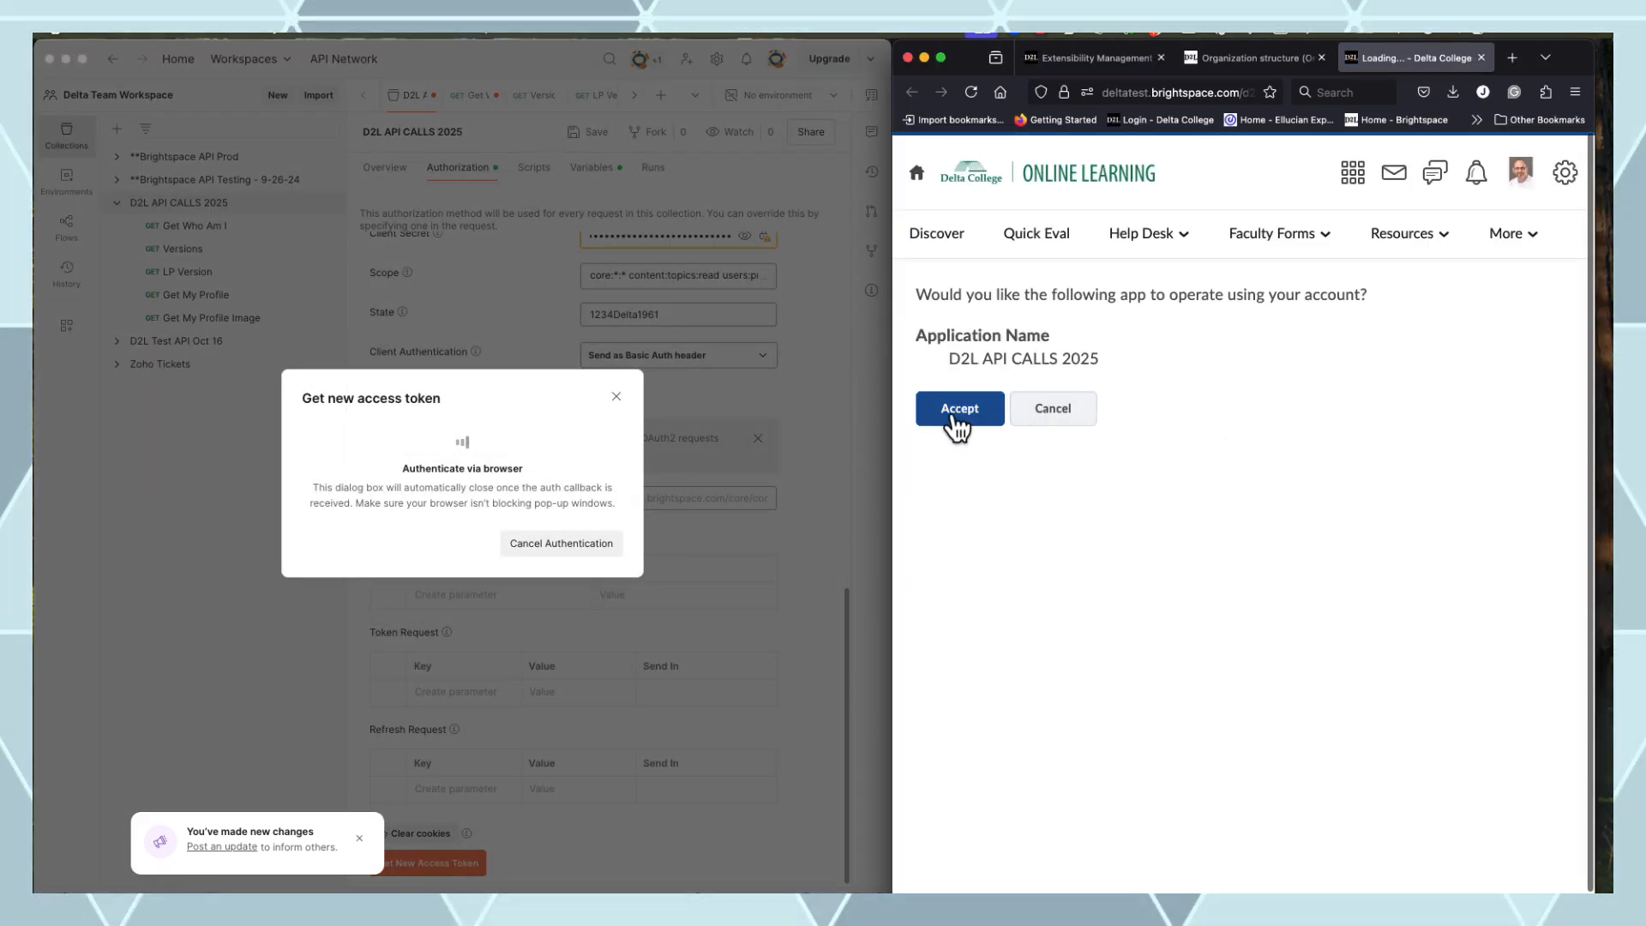
pyautogui.click(947, 414)
pyautogui.click(594, 540)
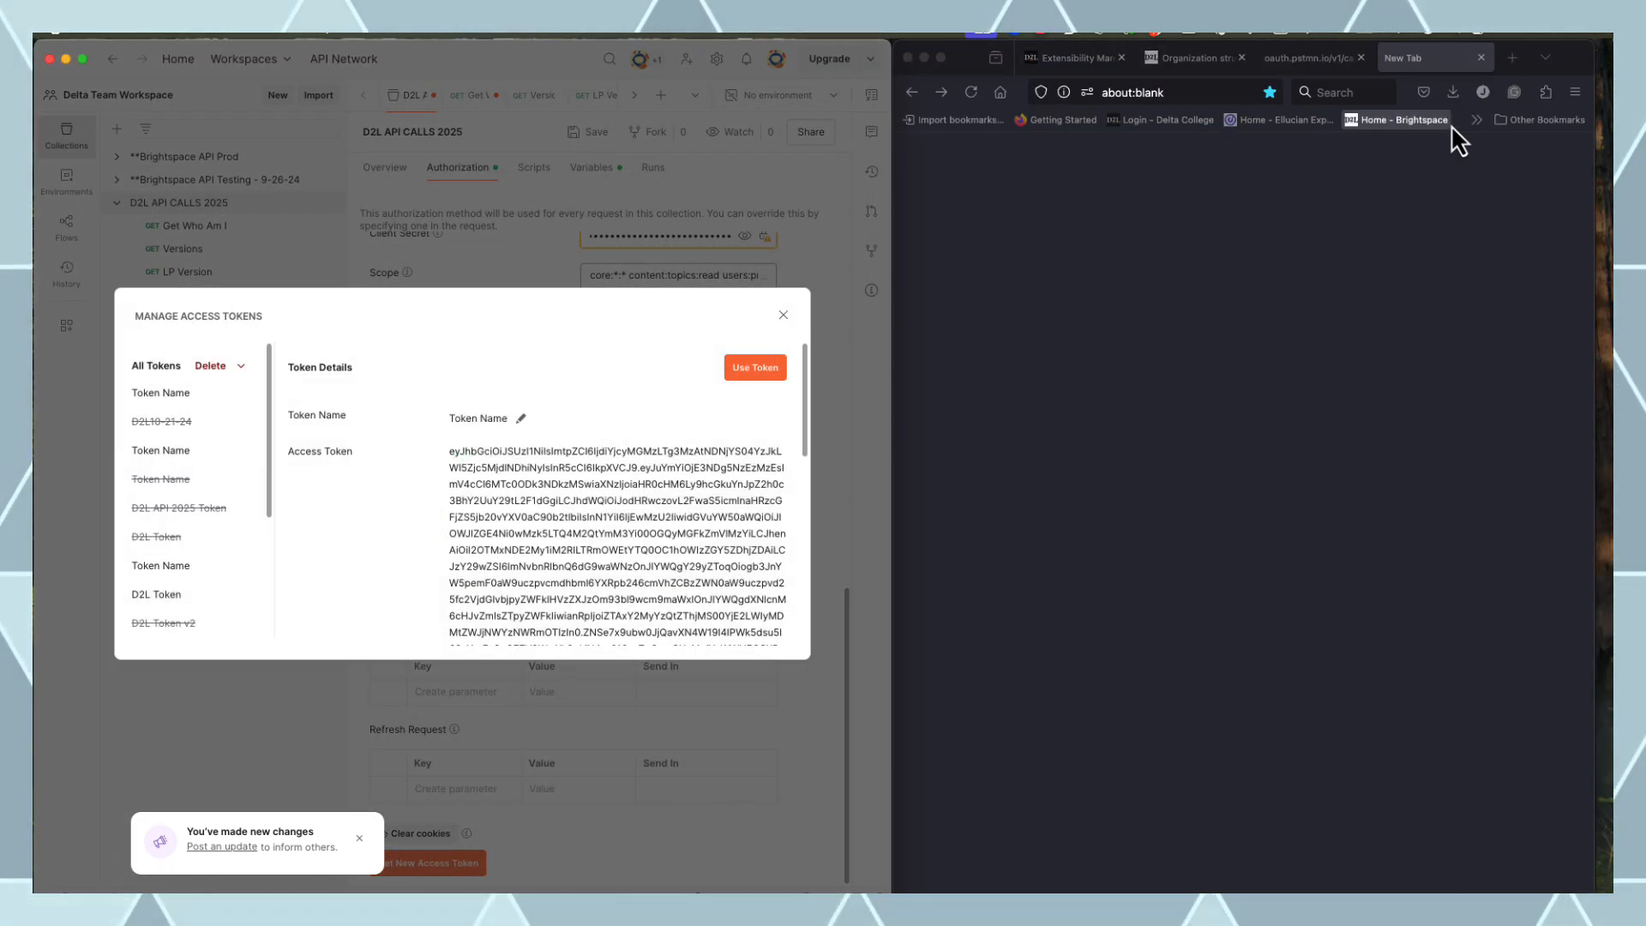
pyautogui.click(1481, 57)
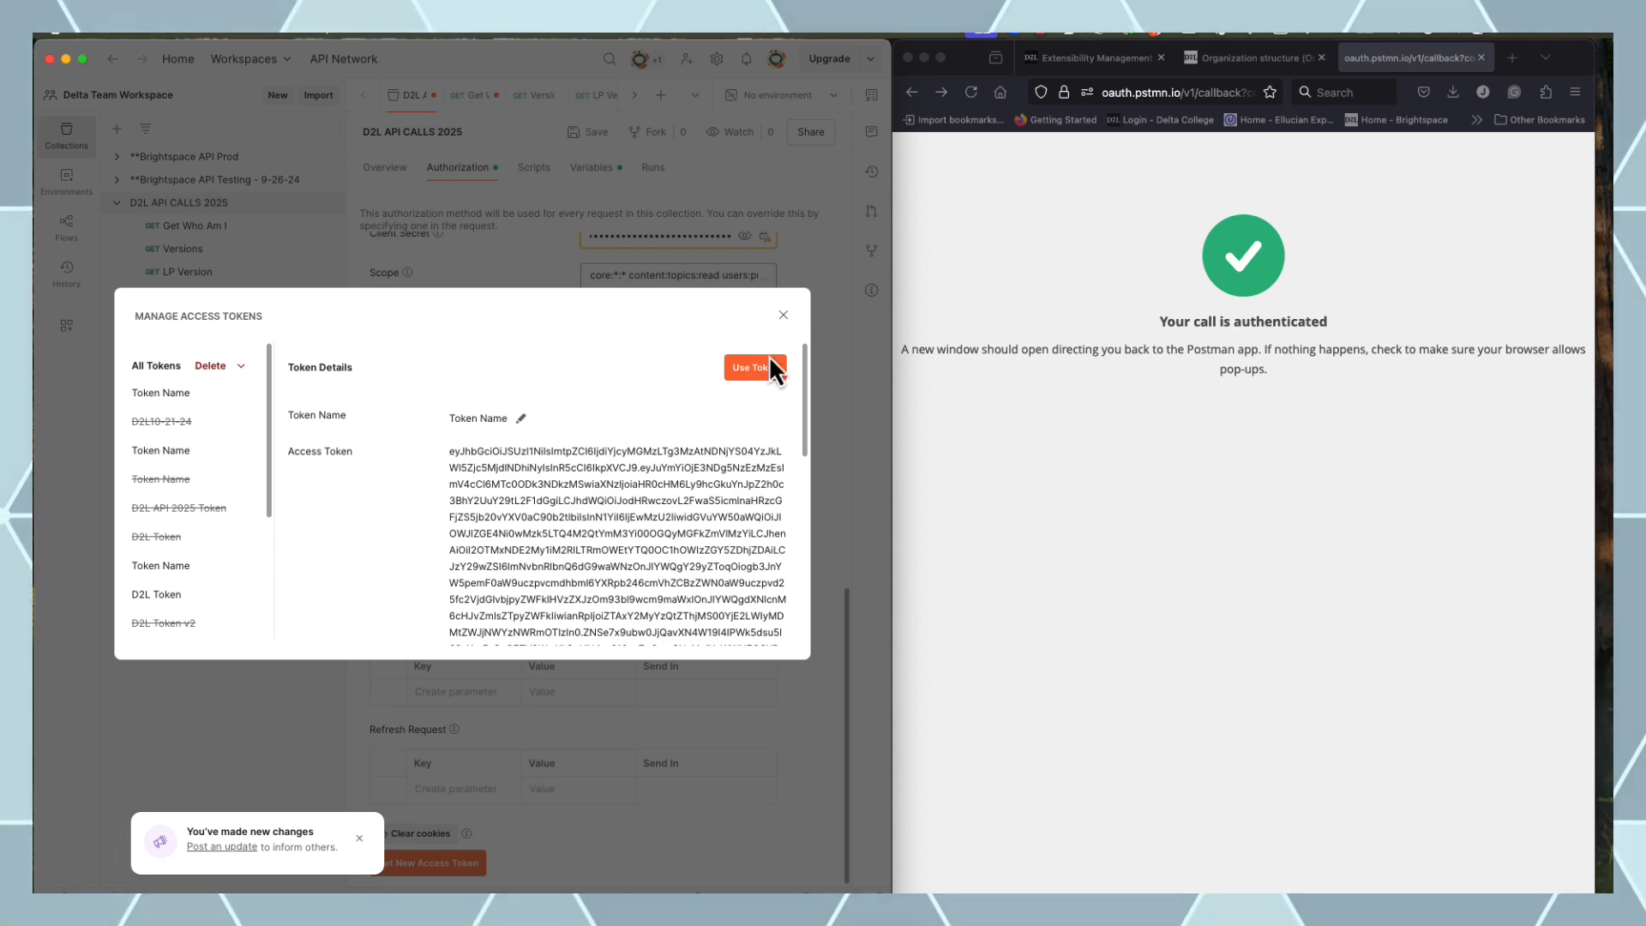
pyautogui.click(756, 367)
pyautogui.click(1481, 58)
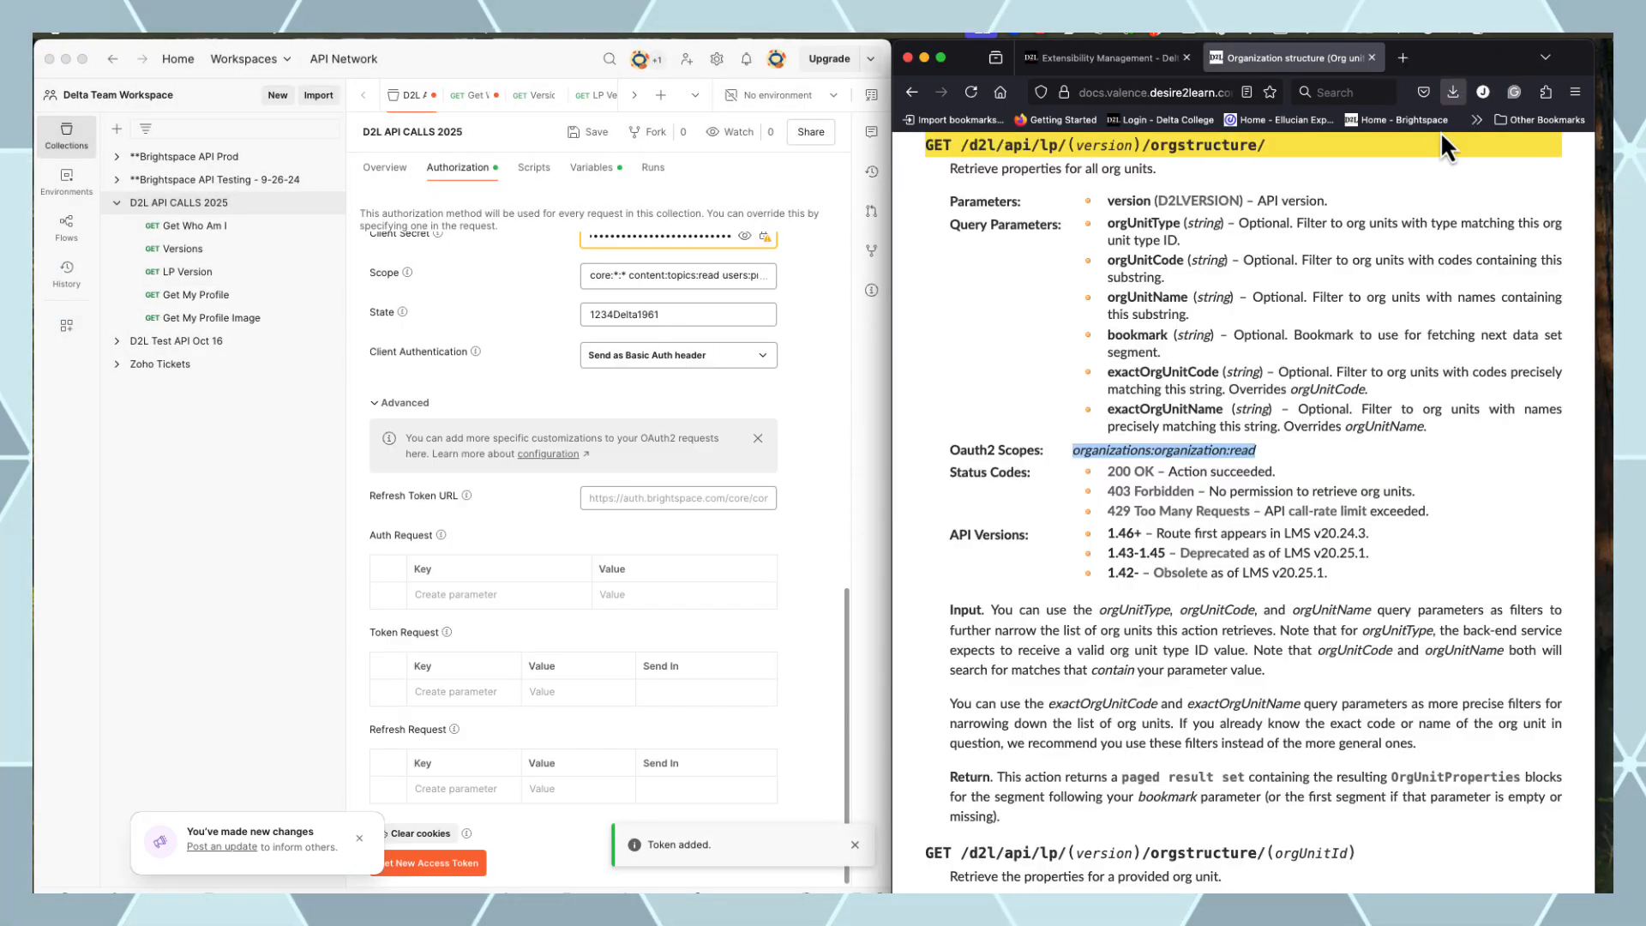
pyautogui.click(501, 323)
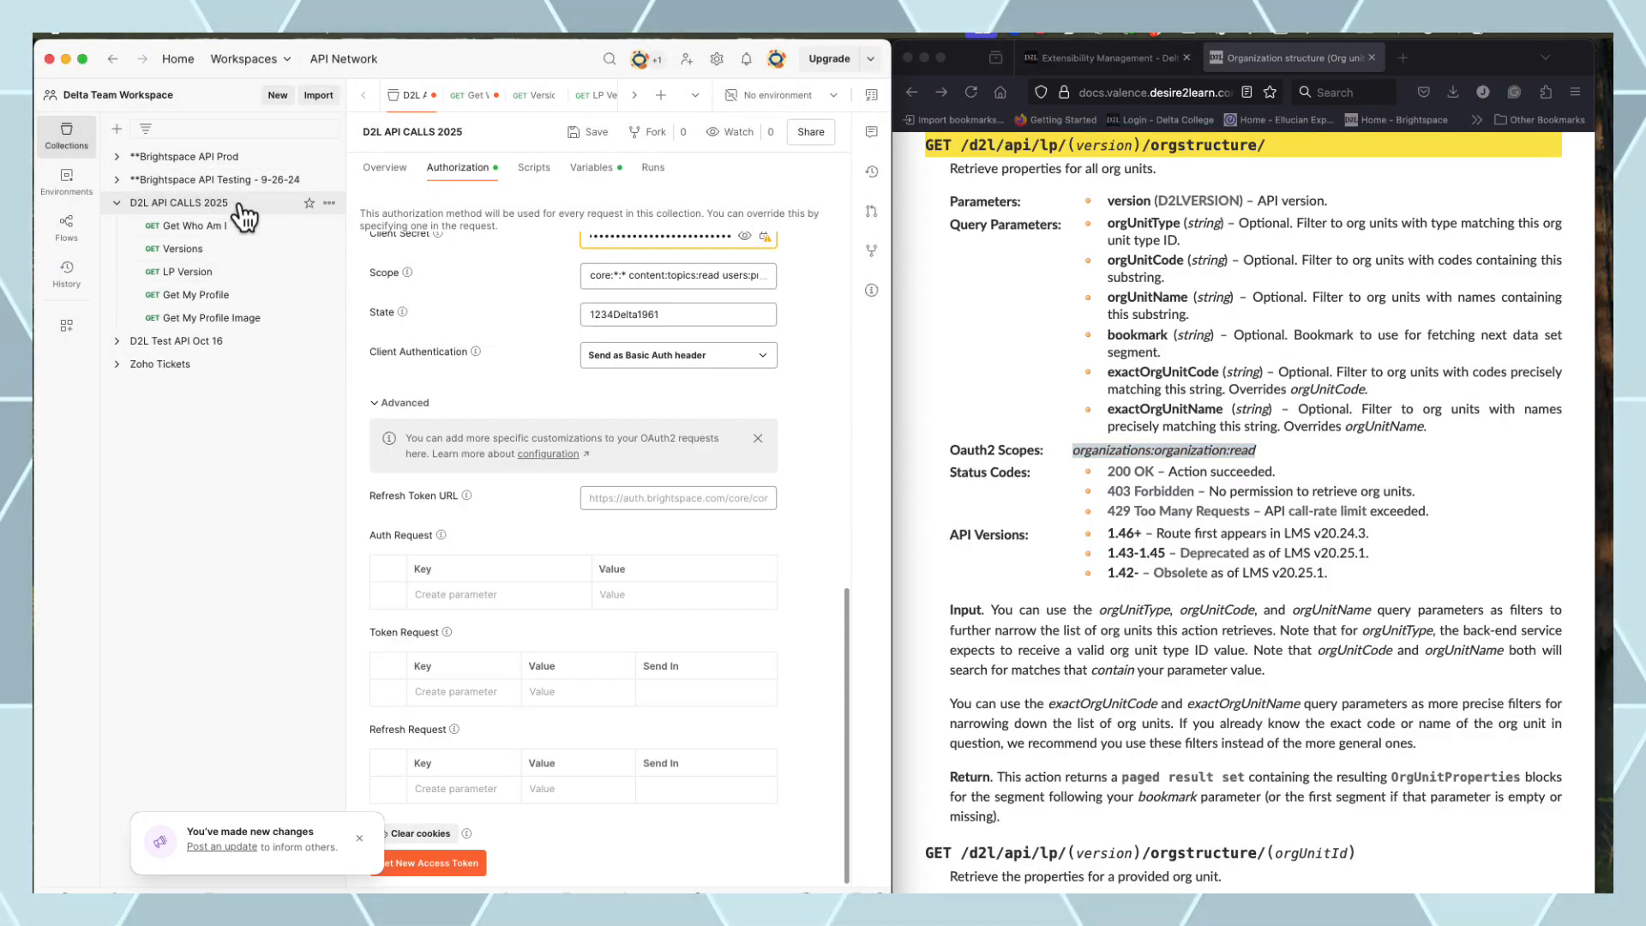
# Add a new request to D2L API CALLS 2025 named 'Get Org Structure'
pyautogui.click(330, 203)
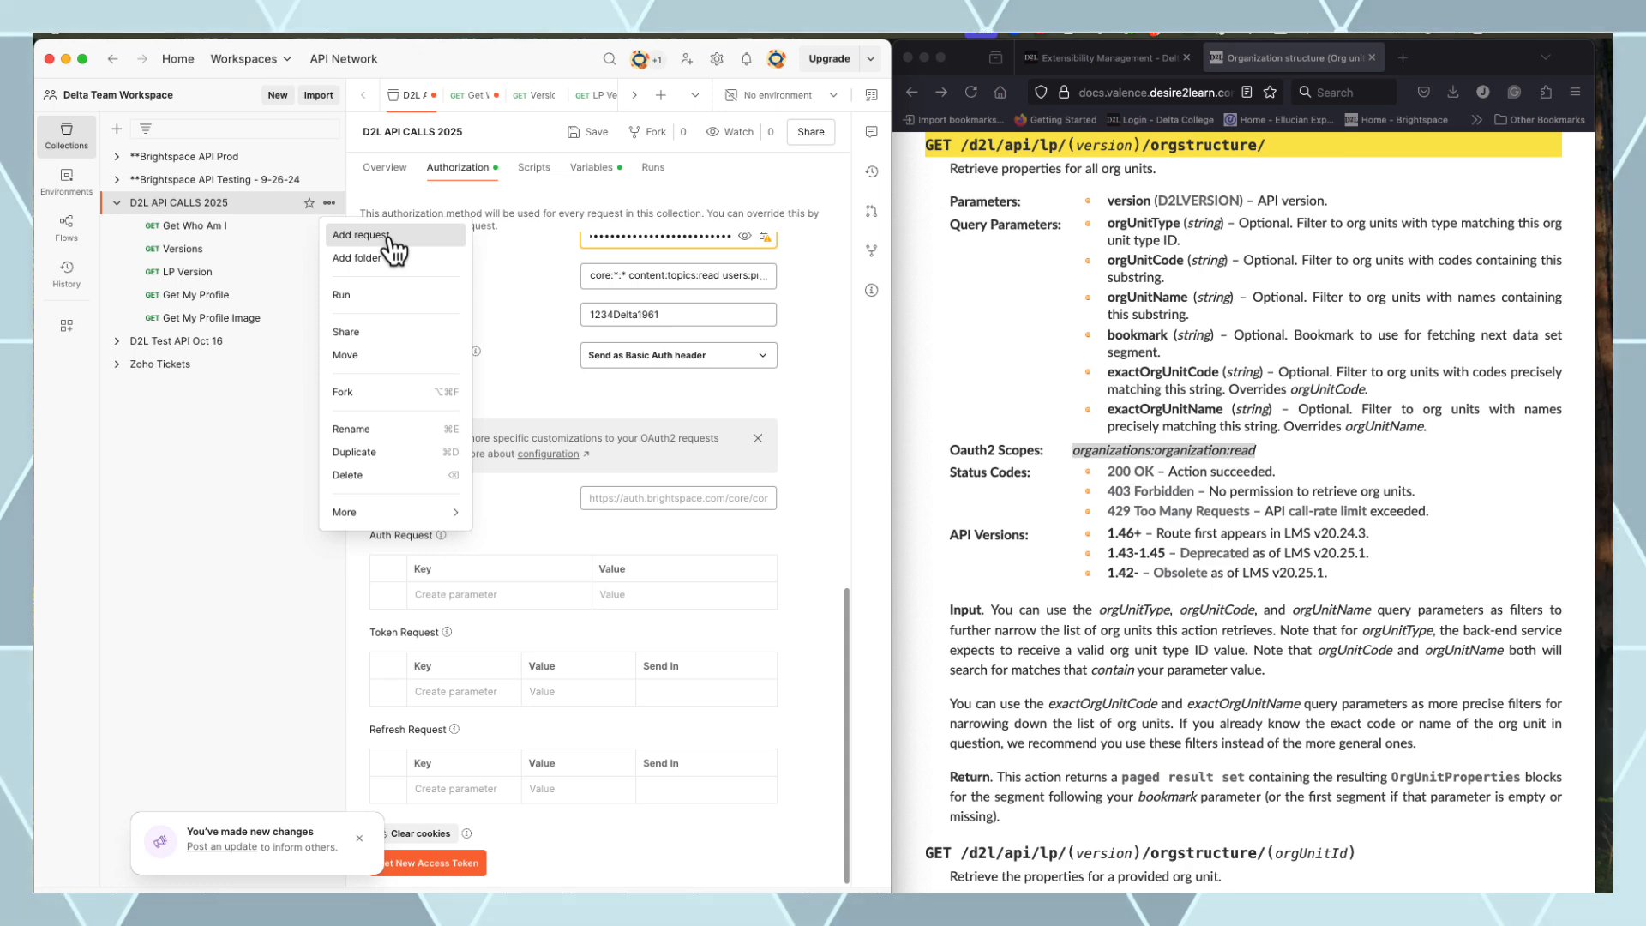
pyautogui.click(390, 238)
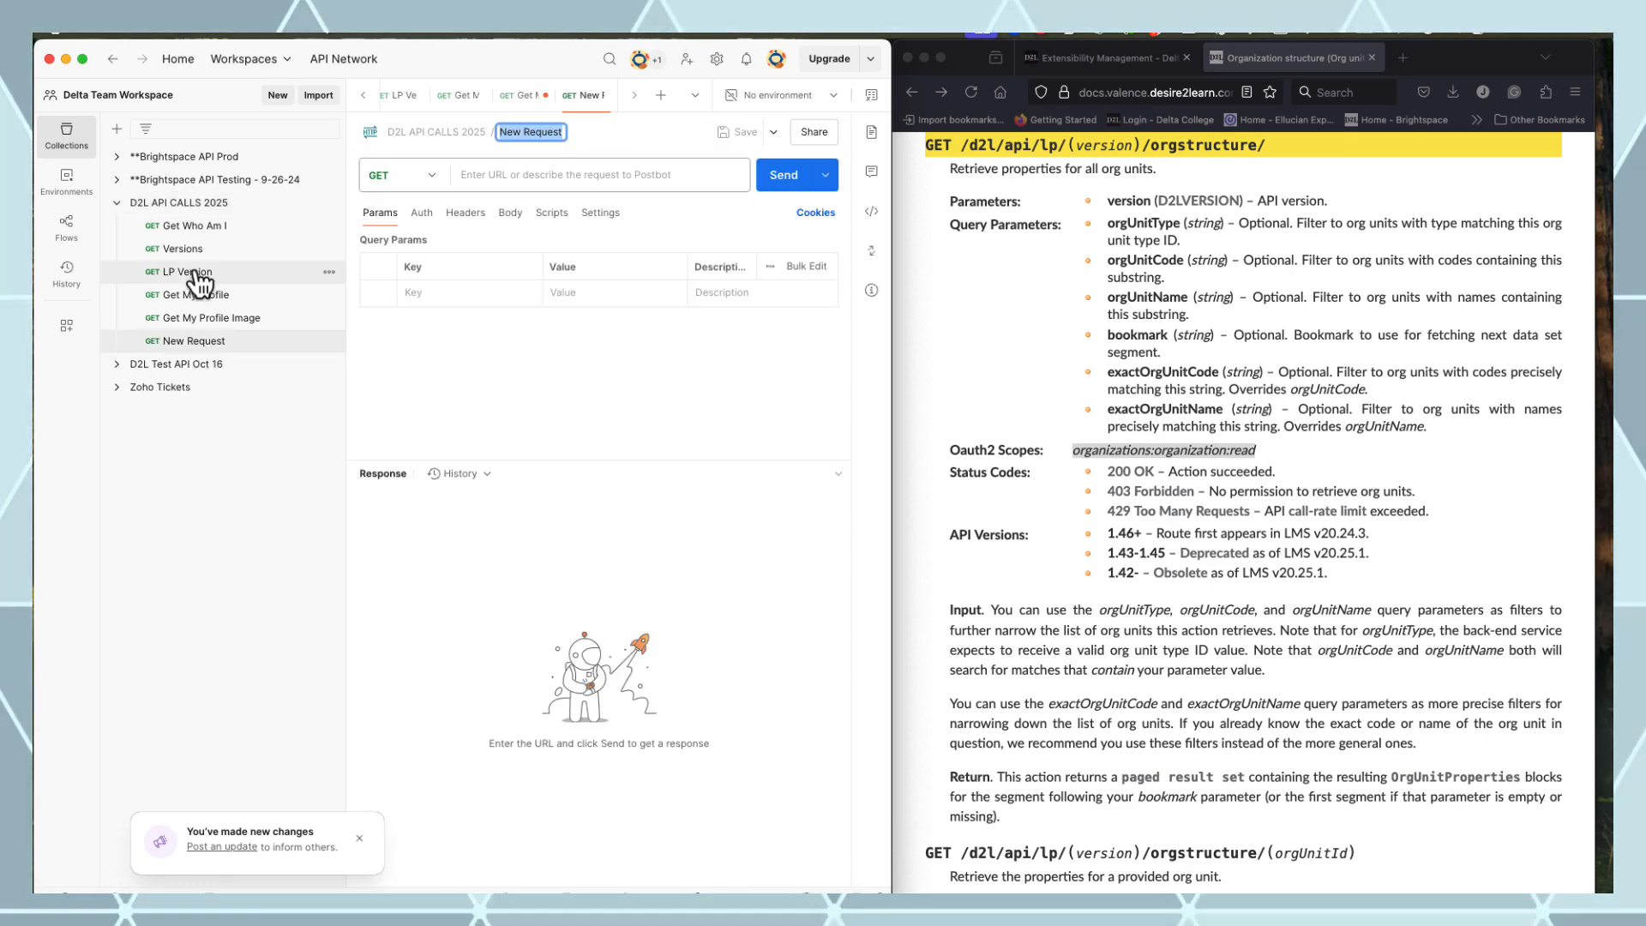
pyautogui.click(549, 132)
pyautogui.press('super+a')
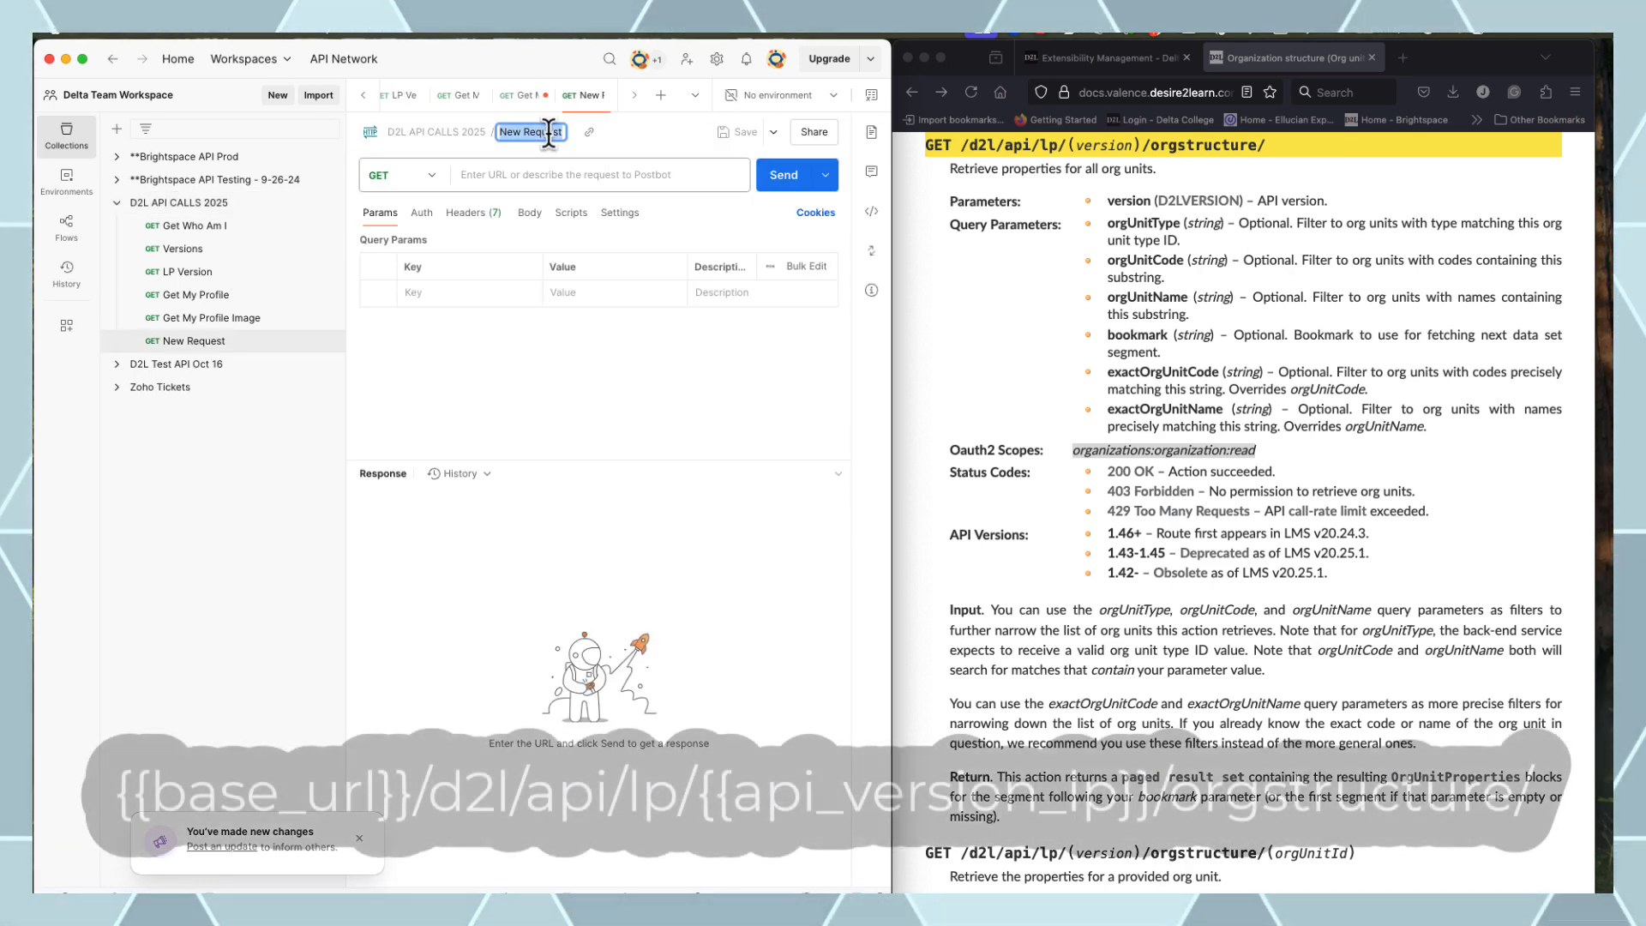
pyautogui.write('Get Org Structure')
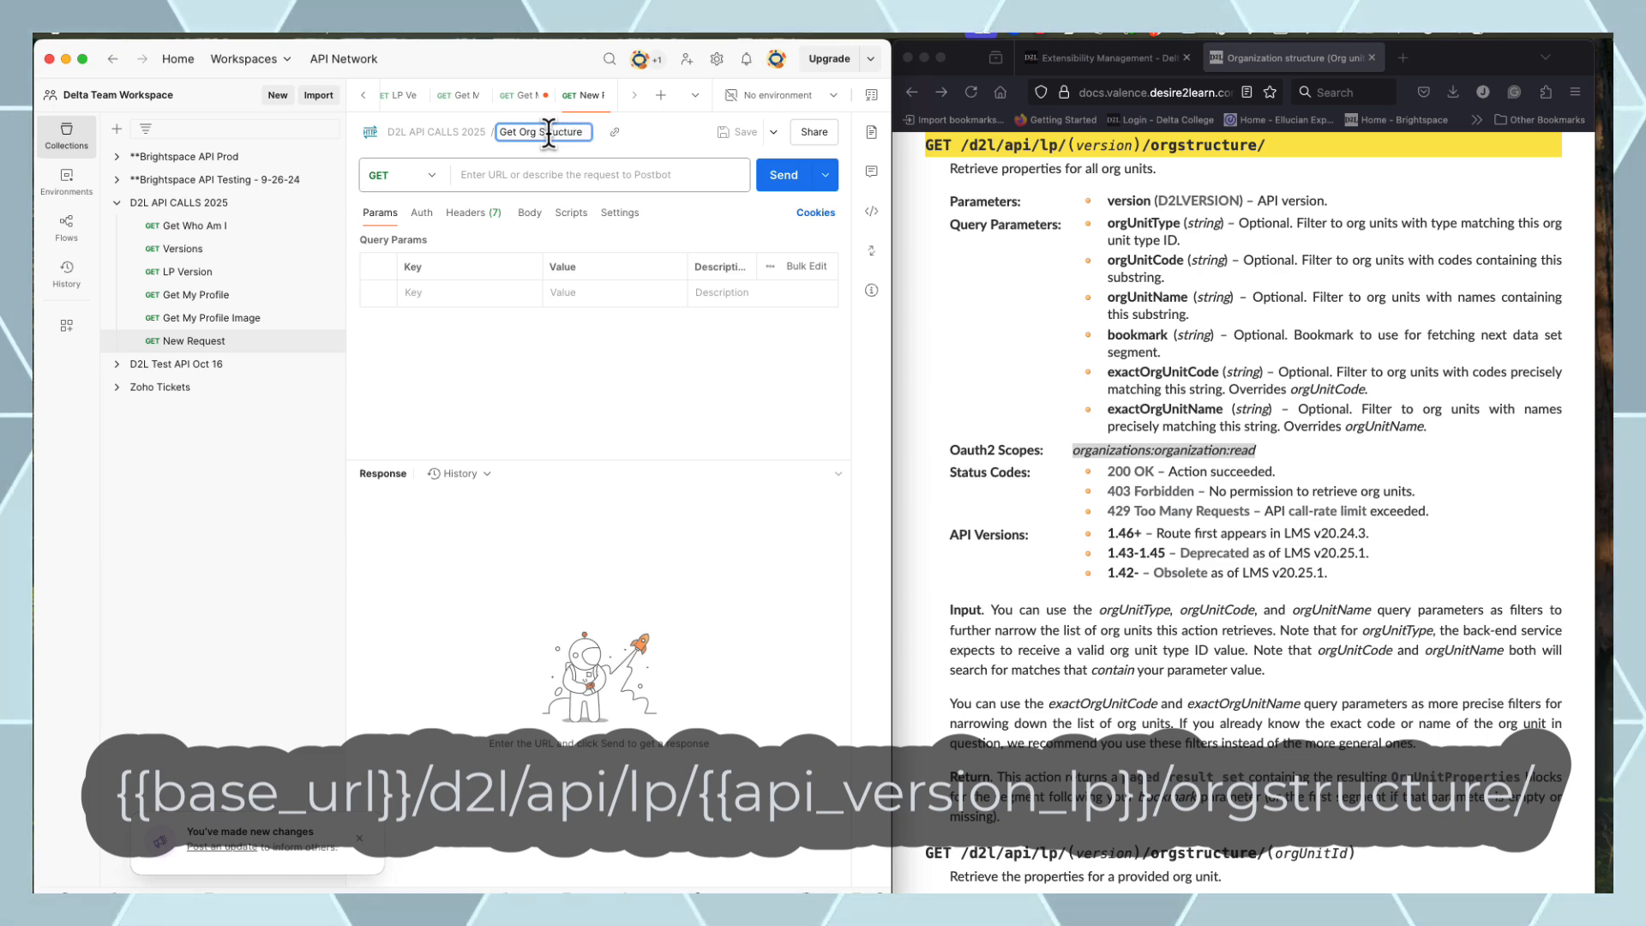
pyautogui.press('Return')
# Set the request URL to {{base_url}}/d2l/api/lp/{{api_version_lp}}/orgstructure/ using the copied docs route
pyautogui.click(1277, 149)
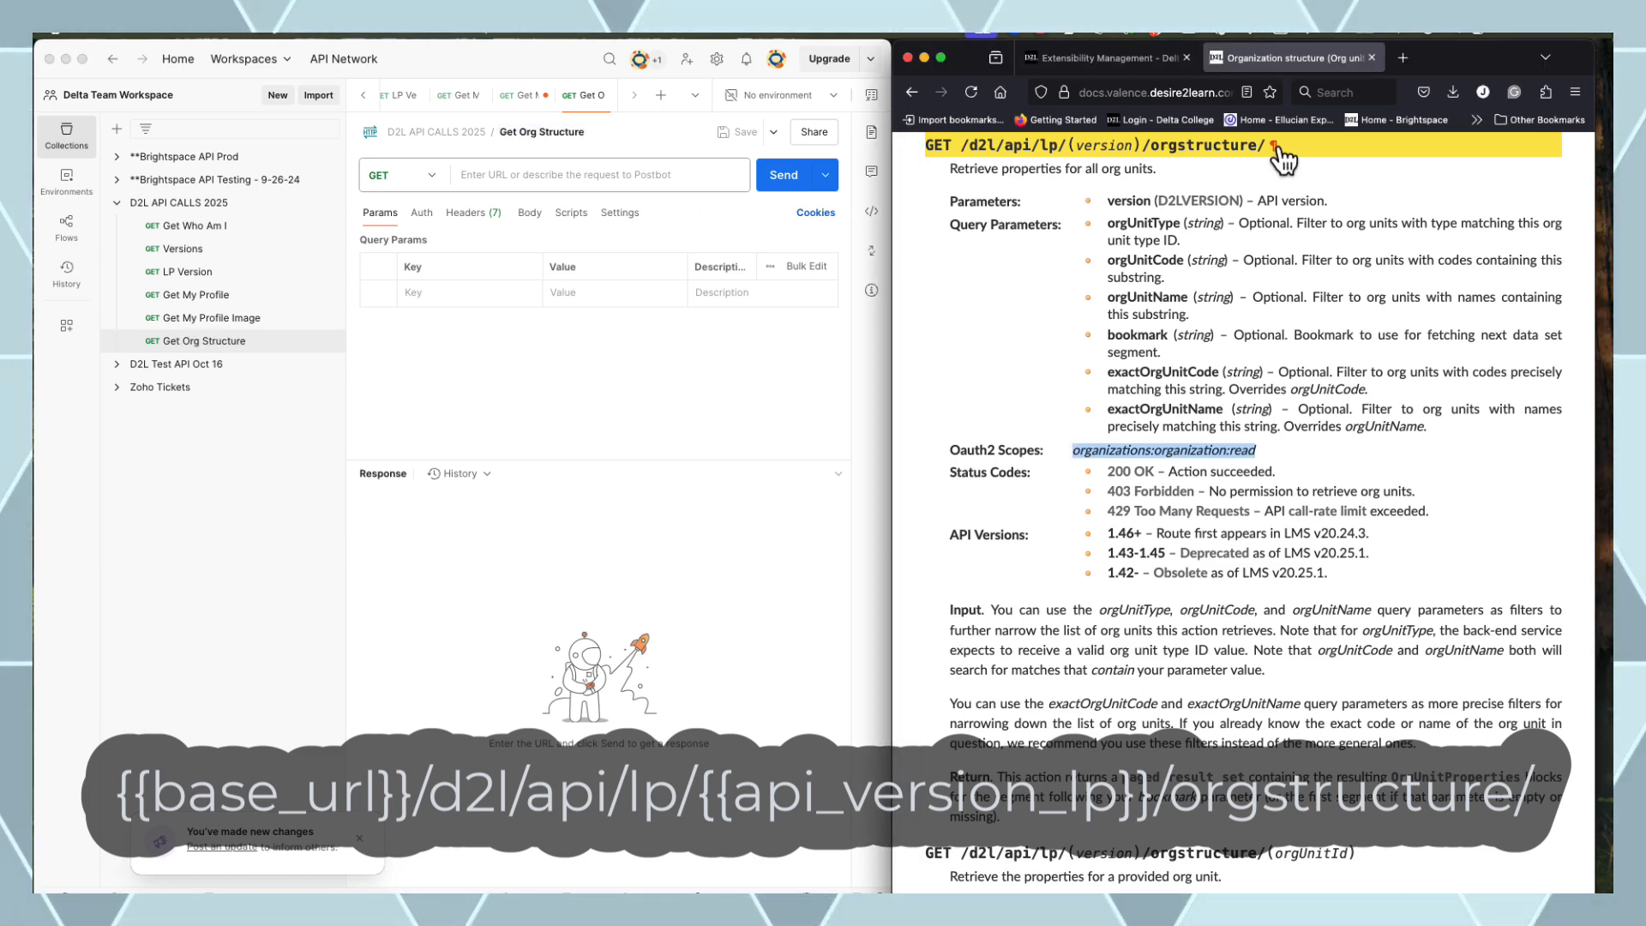
pyautogui.moveTo(1265, 147); pyautogui.dragTo(962, 147)
pyautogui.press('super+c')
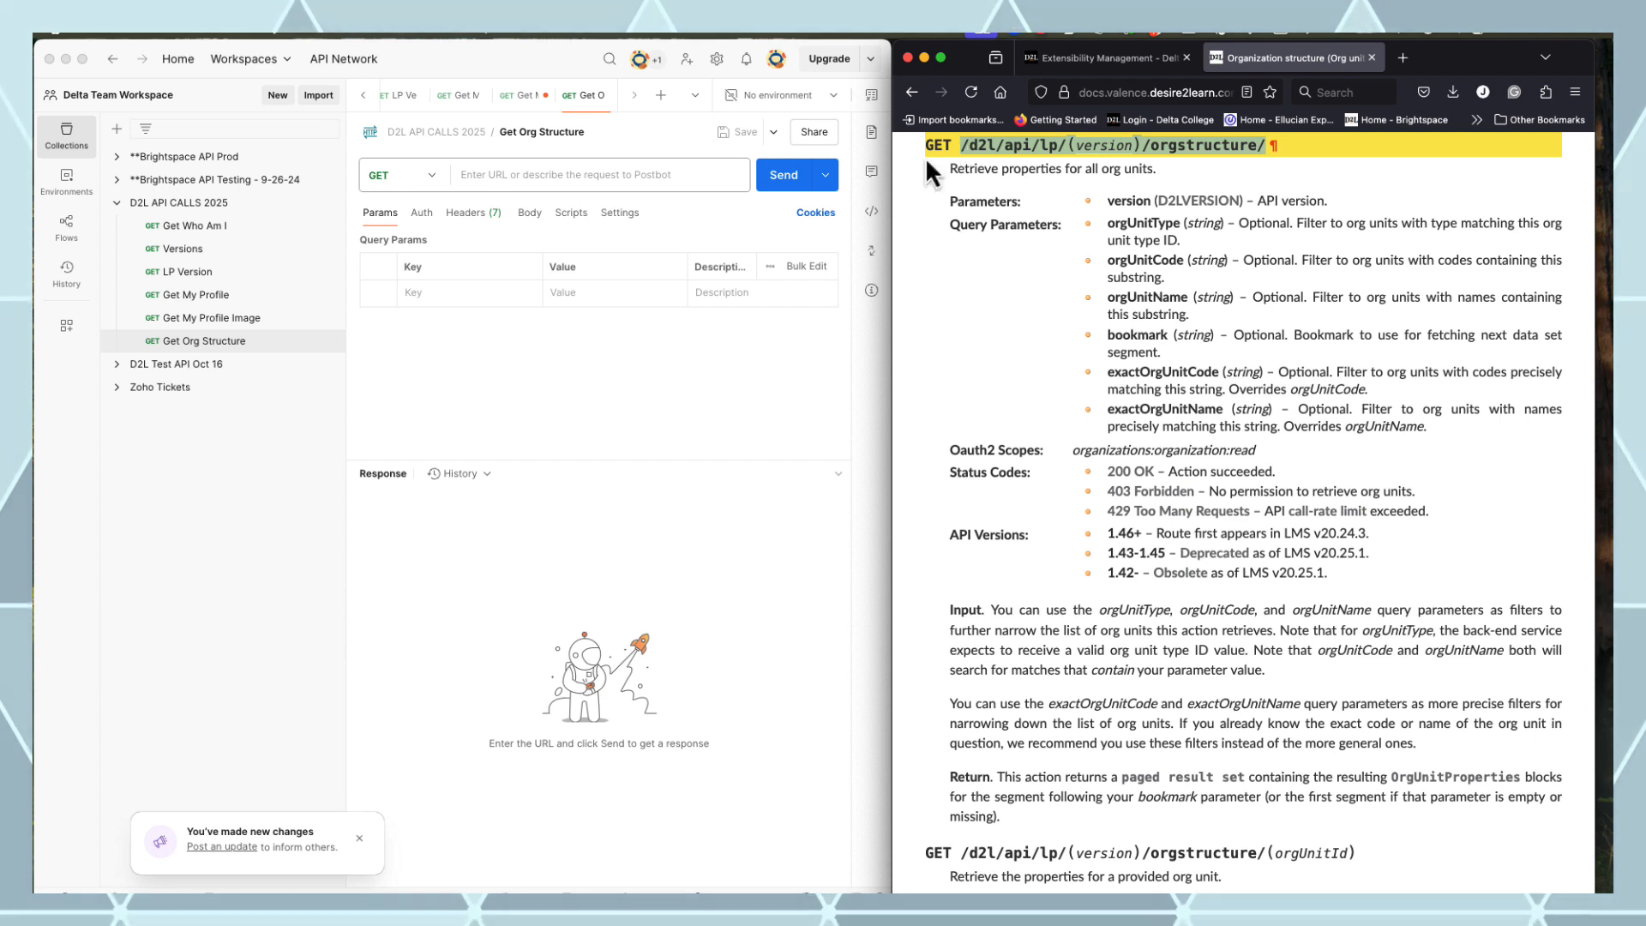
pyautogui.click(583, 177)
pyautogui.click(577, 175)
pyautogui.write('{{')
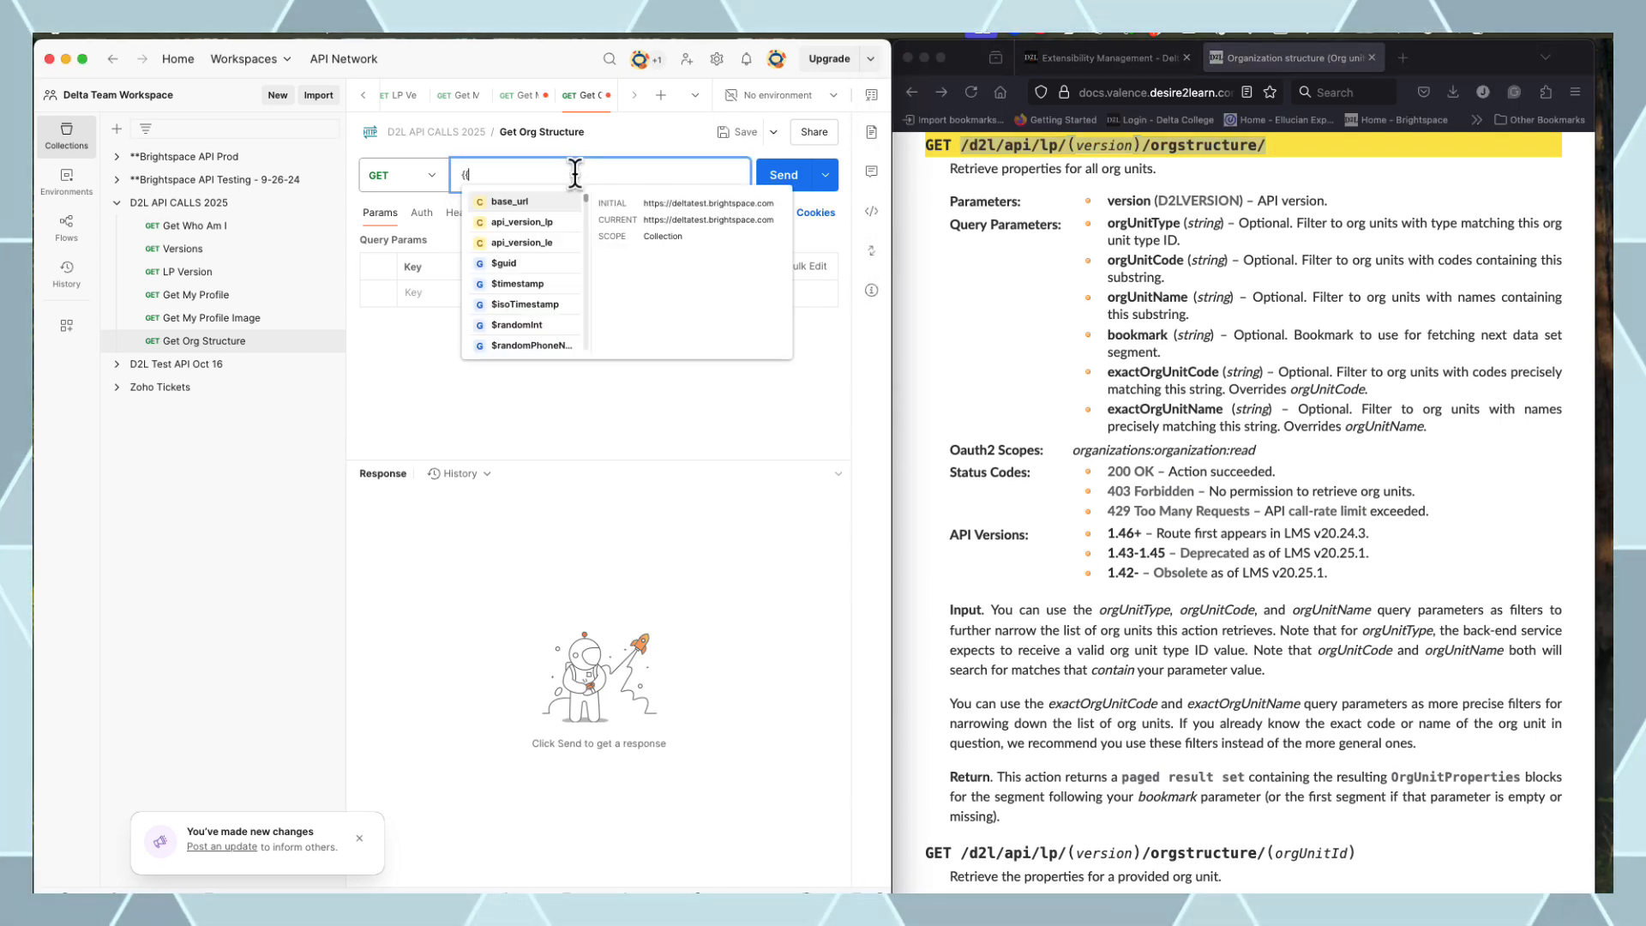
pyautogui.click(542, 206)
pyautogui.press('super+v')
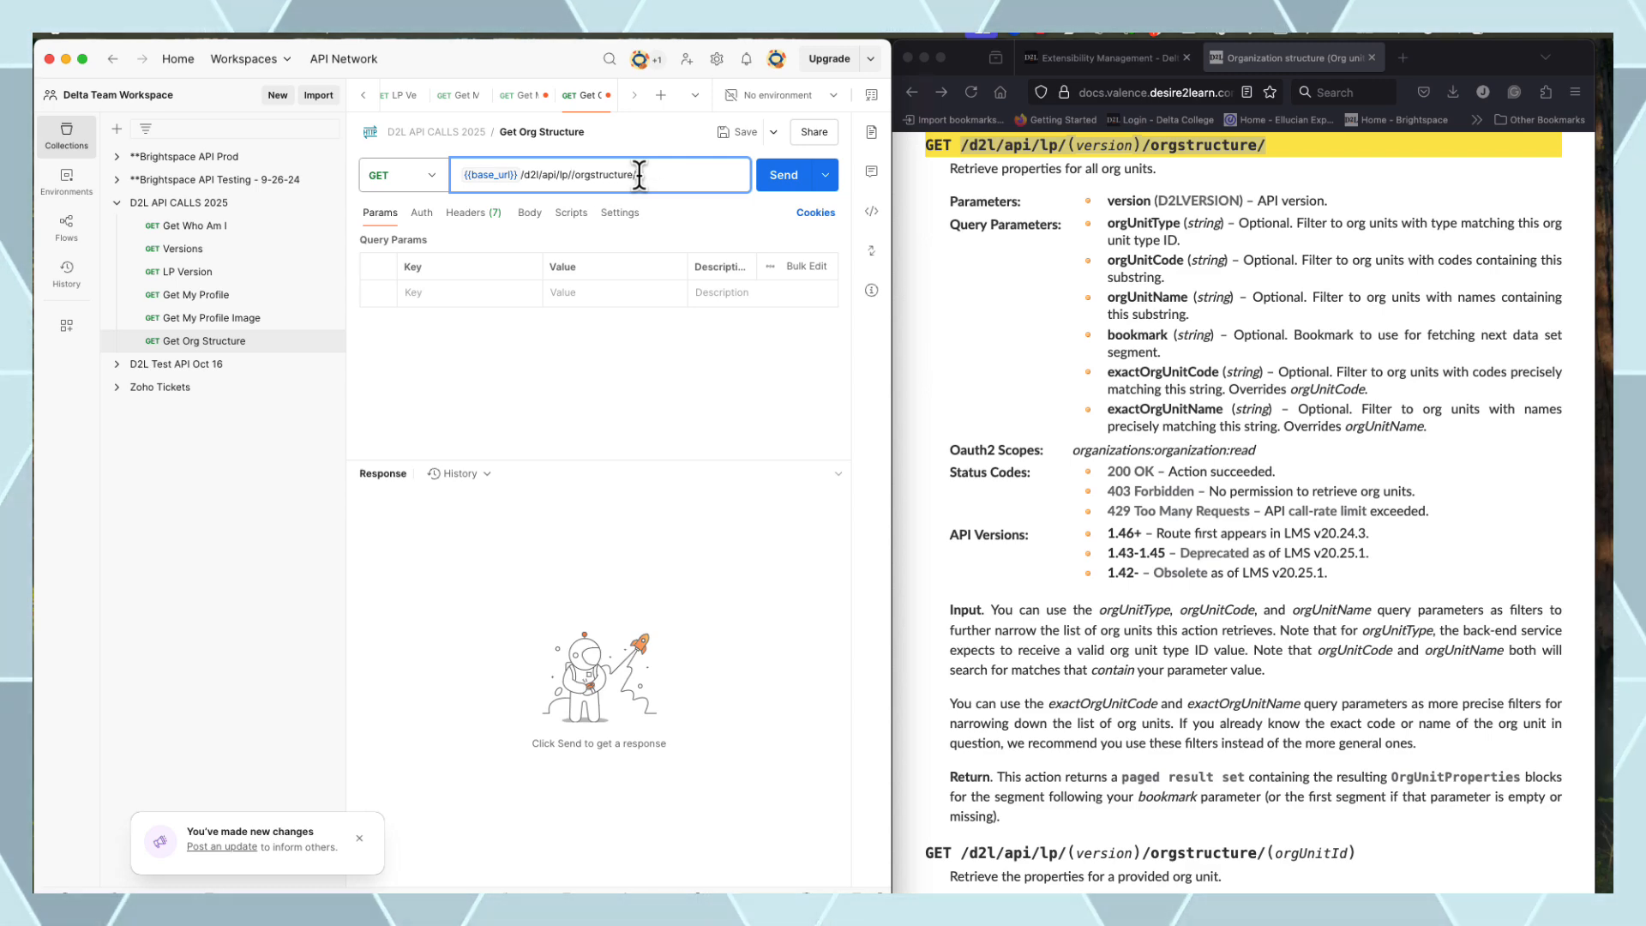
pyautogui.write('{{')
pyautogui.click(651, 224)
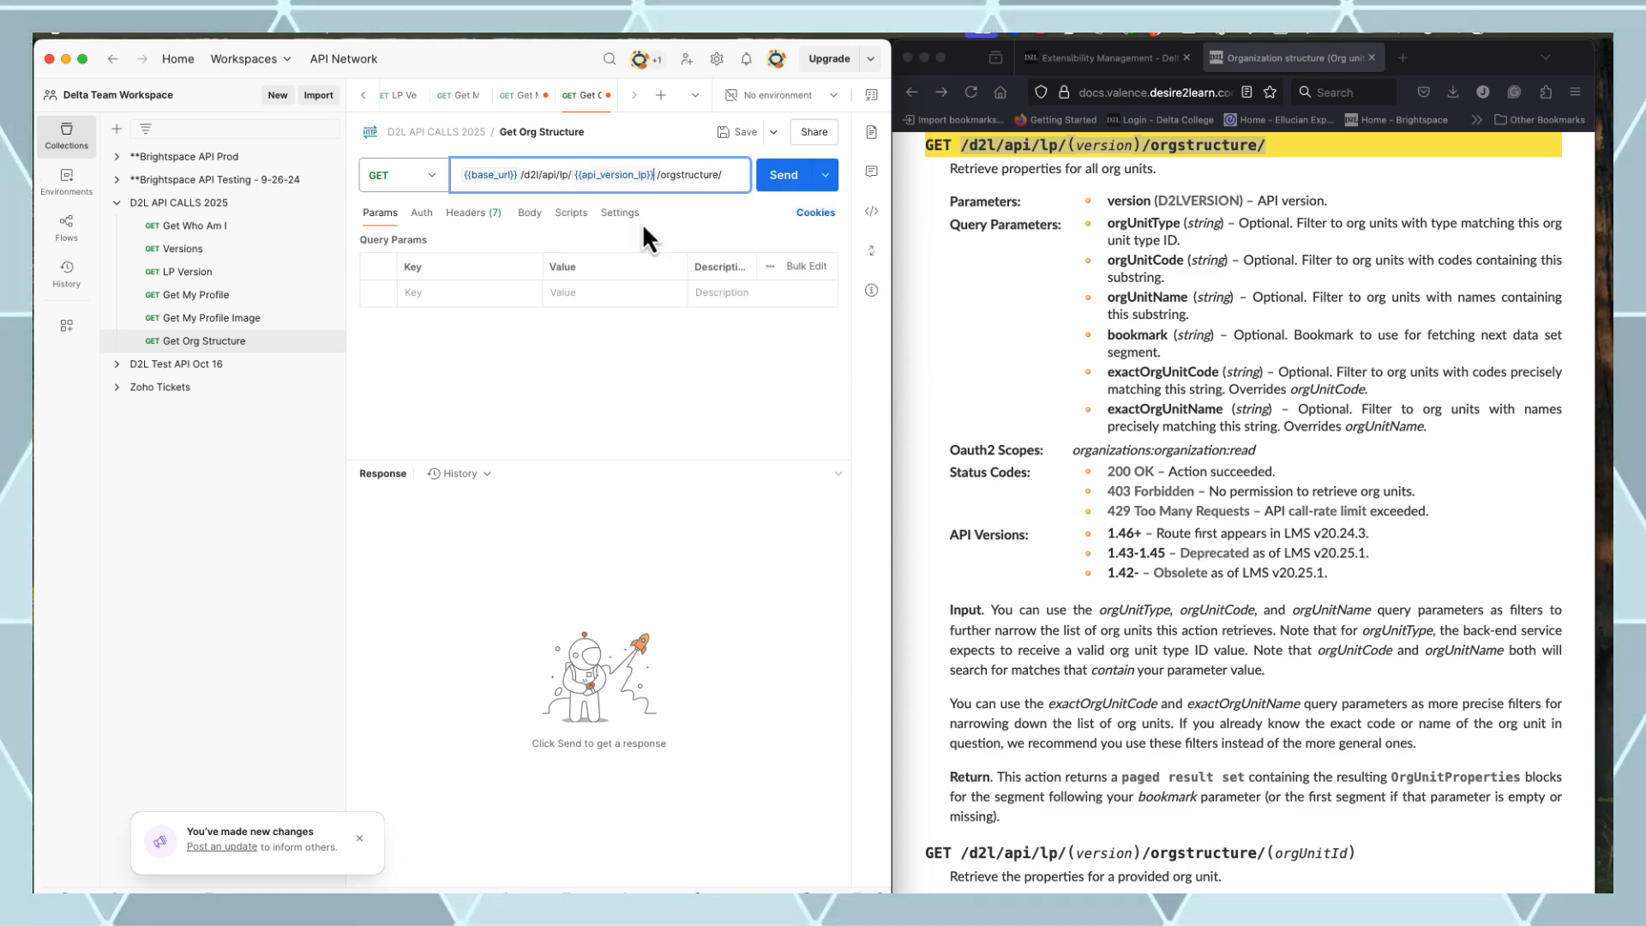
# Send the org structure request and review the returned org unit list
pyautogui.click(783, 177)
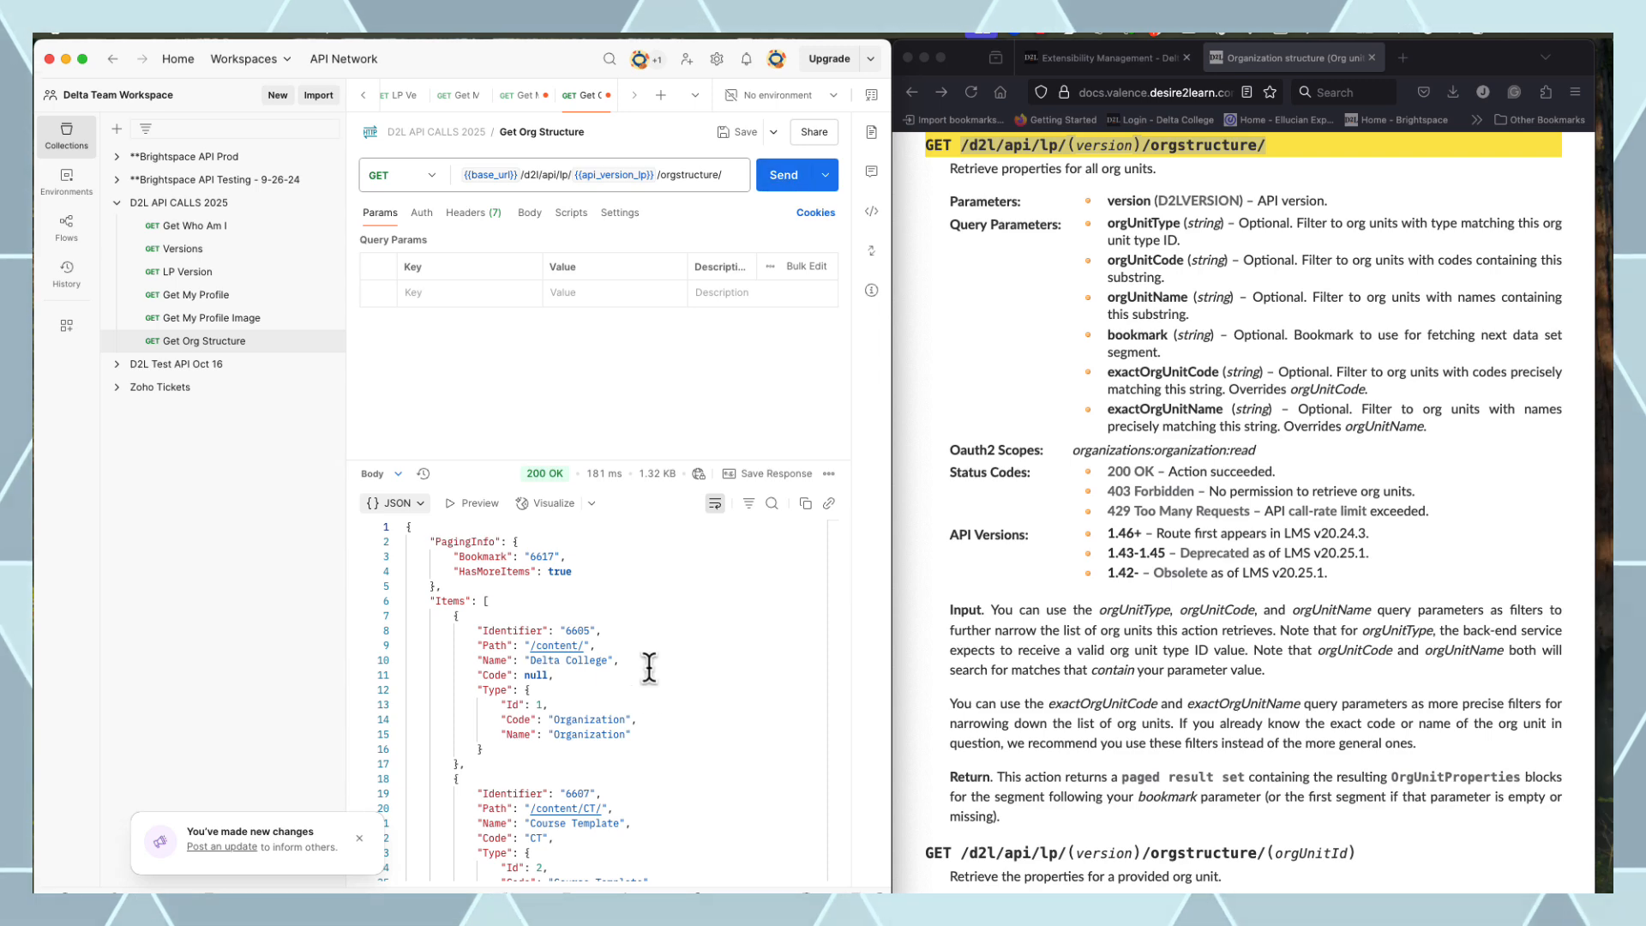
pyautogui.scroll(-6, 684, 581)
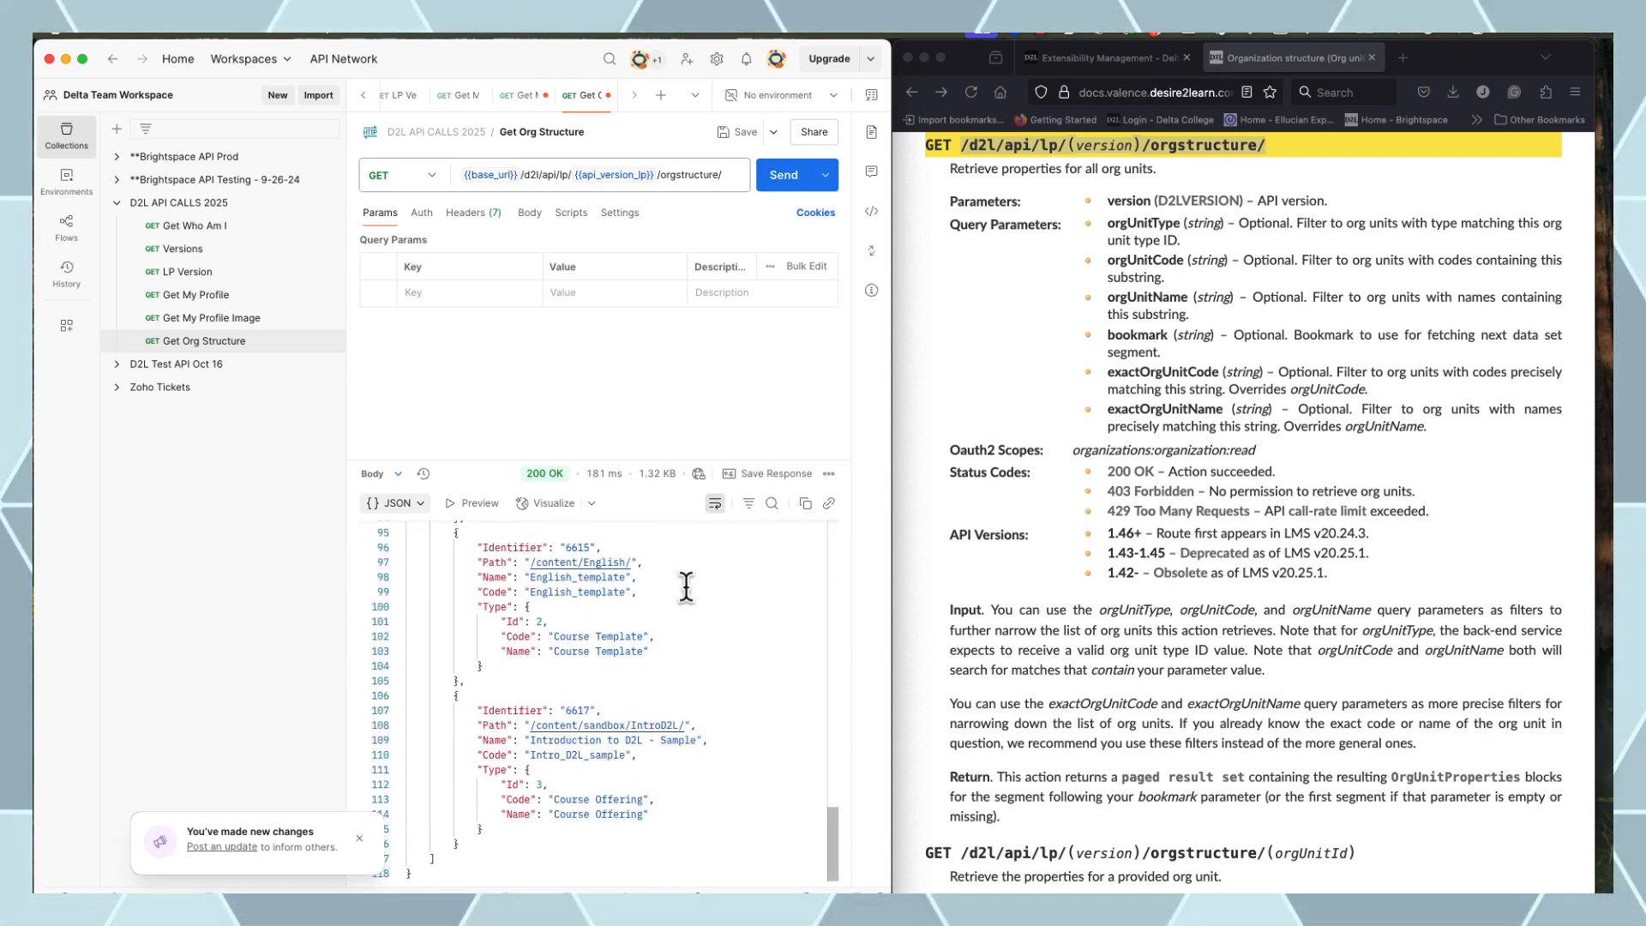
pyautogui.scroll(8, 690, 583)
pyautogui.click(1101, 393)
pyautogui.scroll(1, 1227, 384)
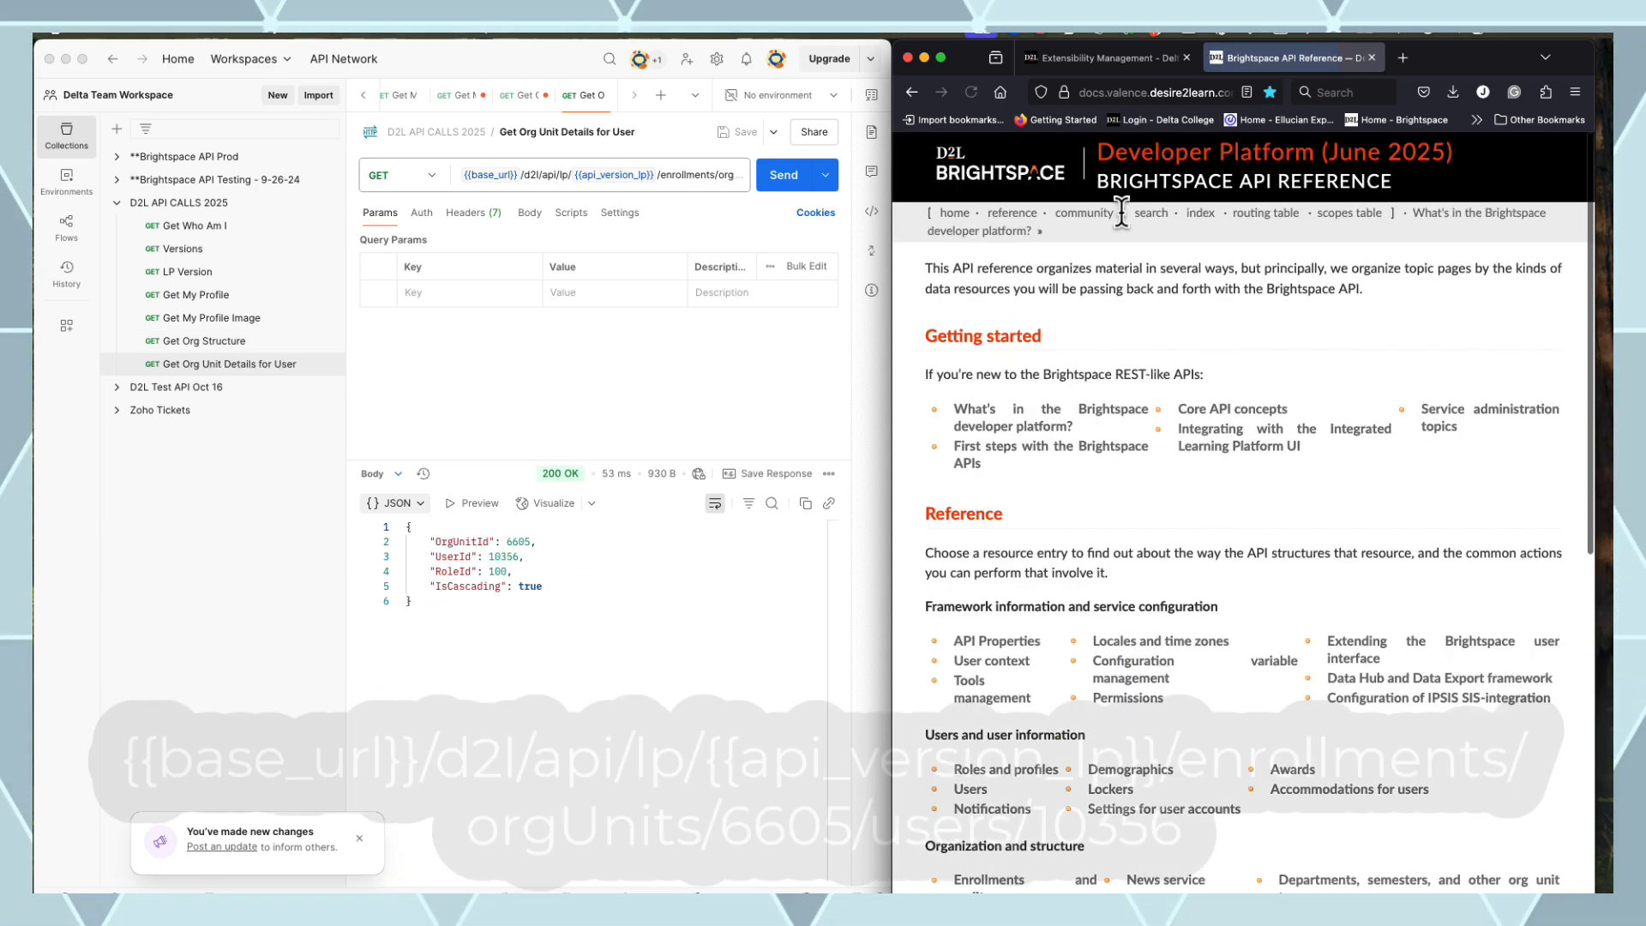
# Find the Learning Environment content/modules/(moduleId) GET docs and select its content:modules:readonly scope
pyautogui.click(1267, 215)
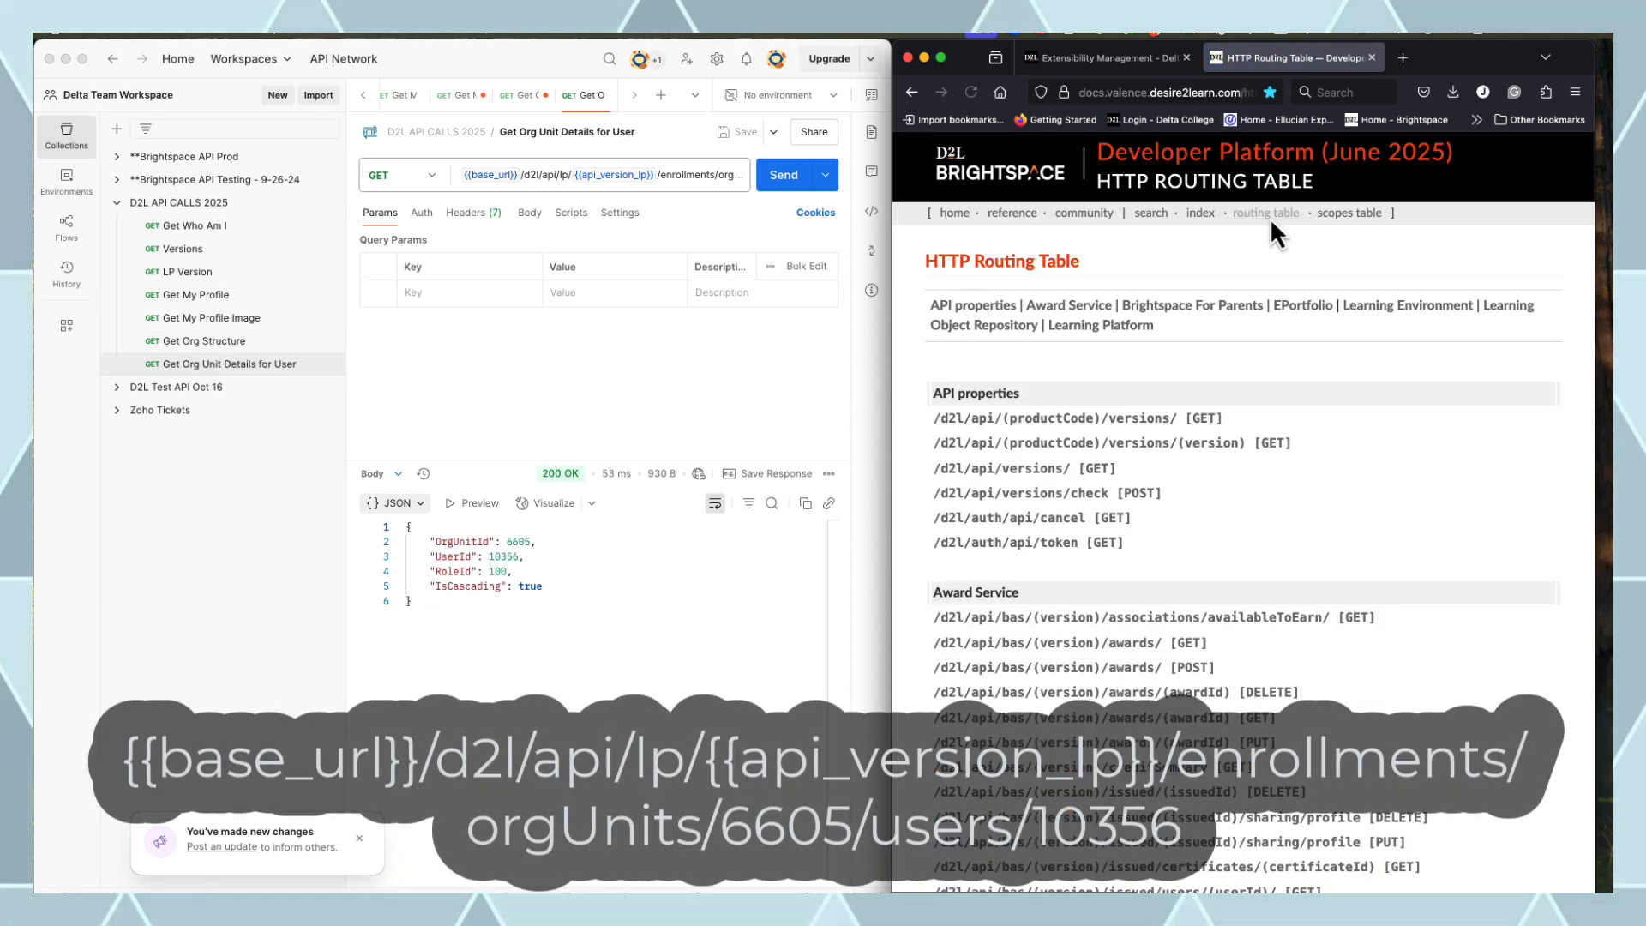
pyautogui.click(1387, 308)
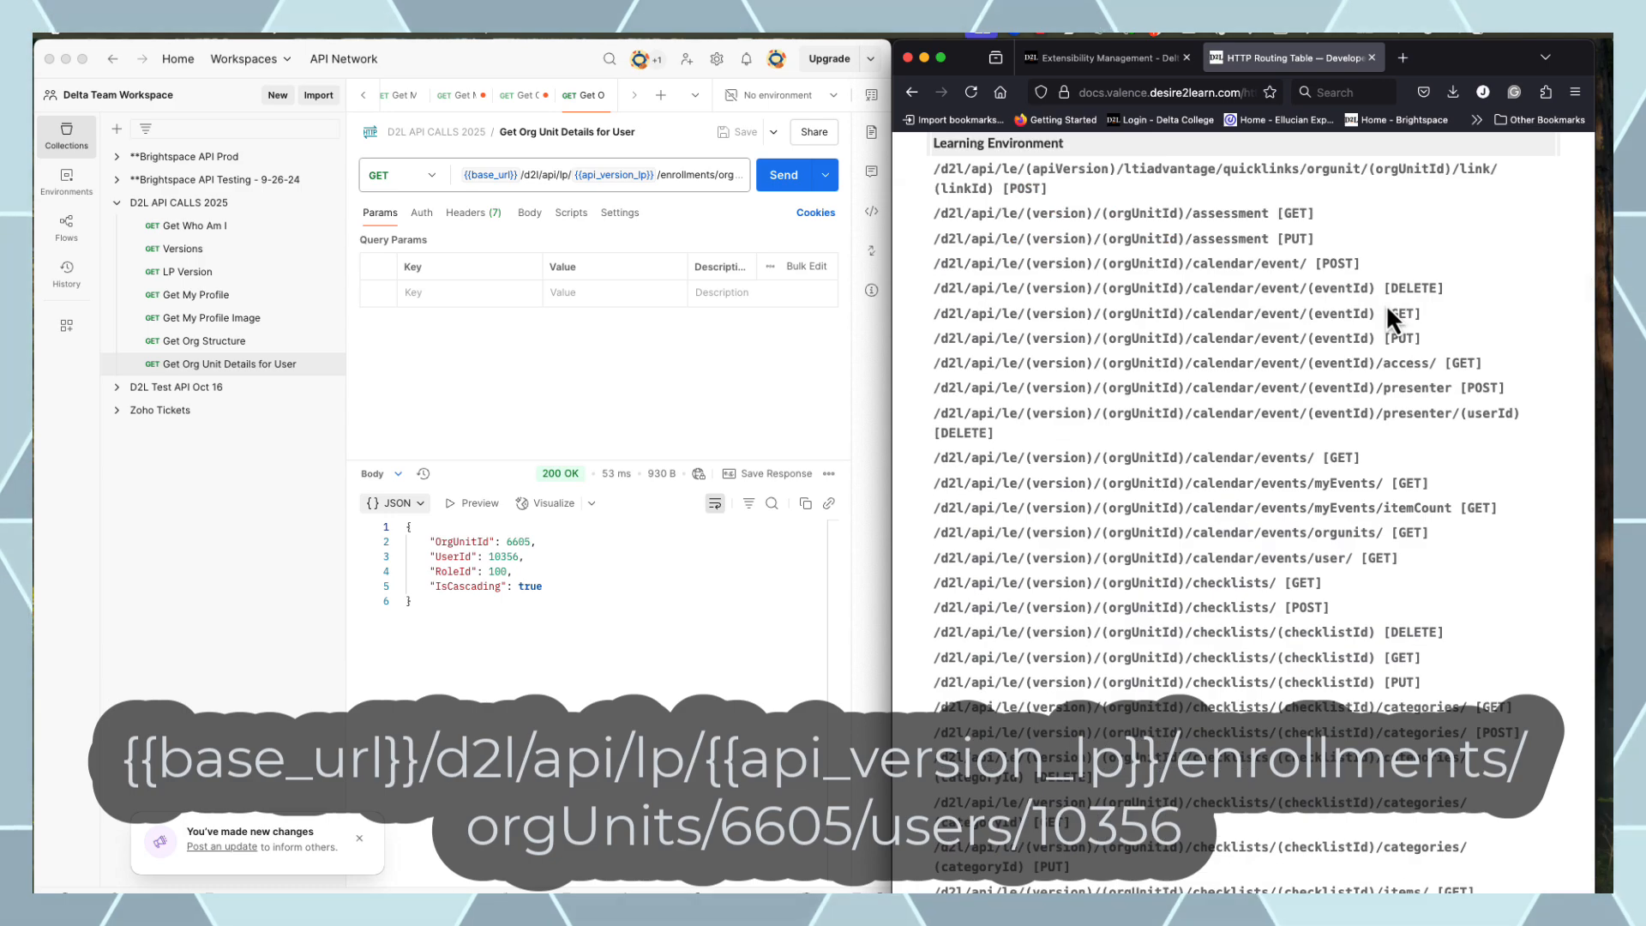
pyautogui.scroll(-10, 1196, 276)
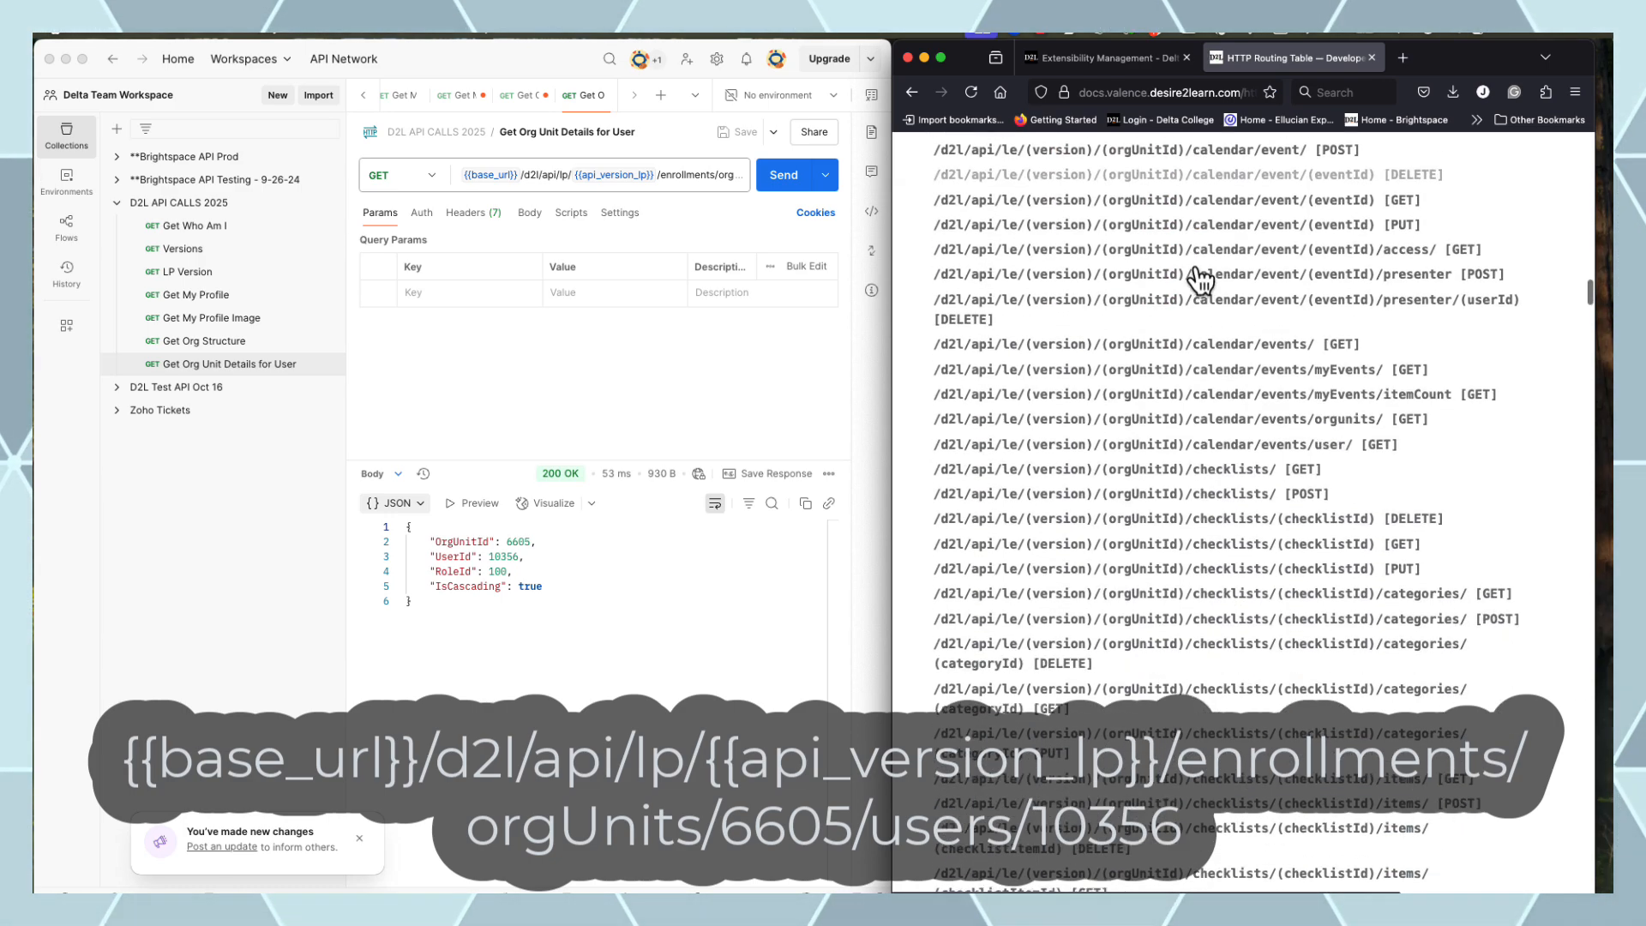
pyautogui.scroll(-5, 1192, 283)
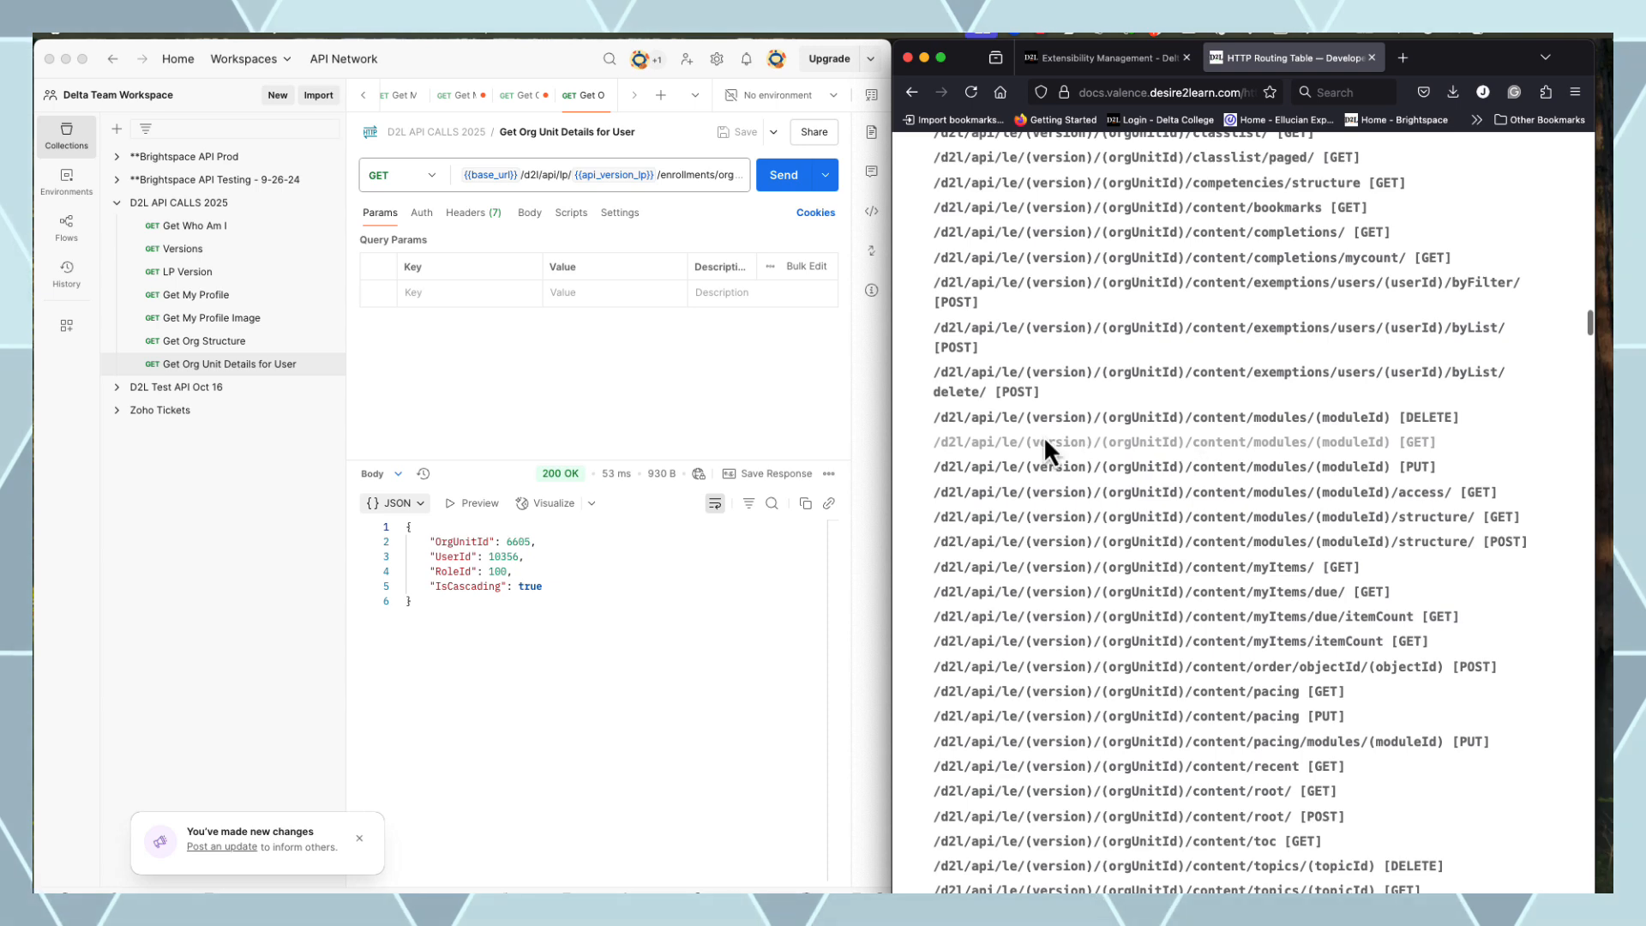
pyautogui.click(1183, 443)
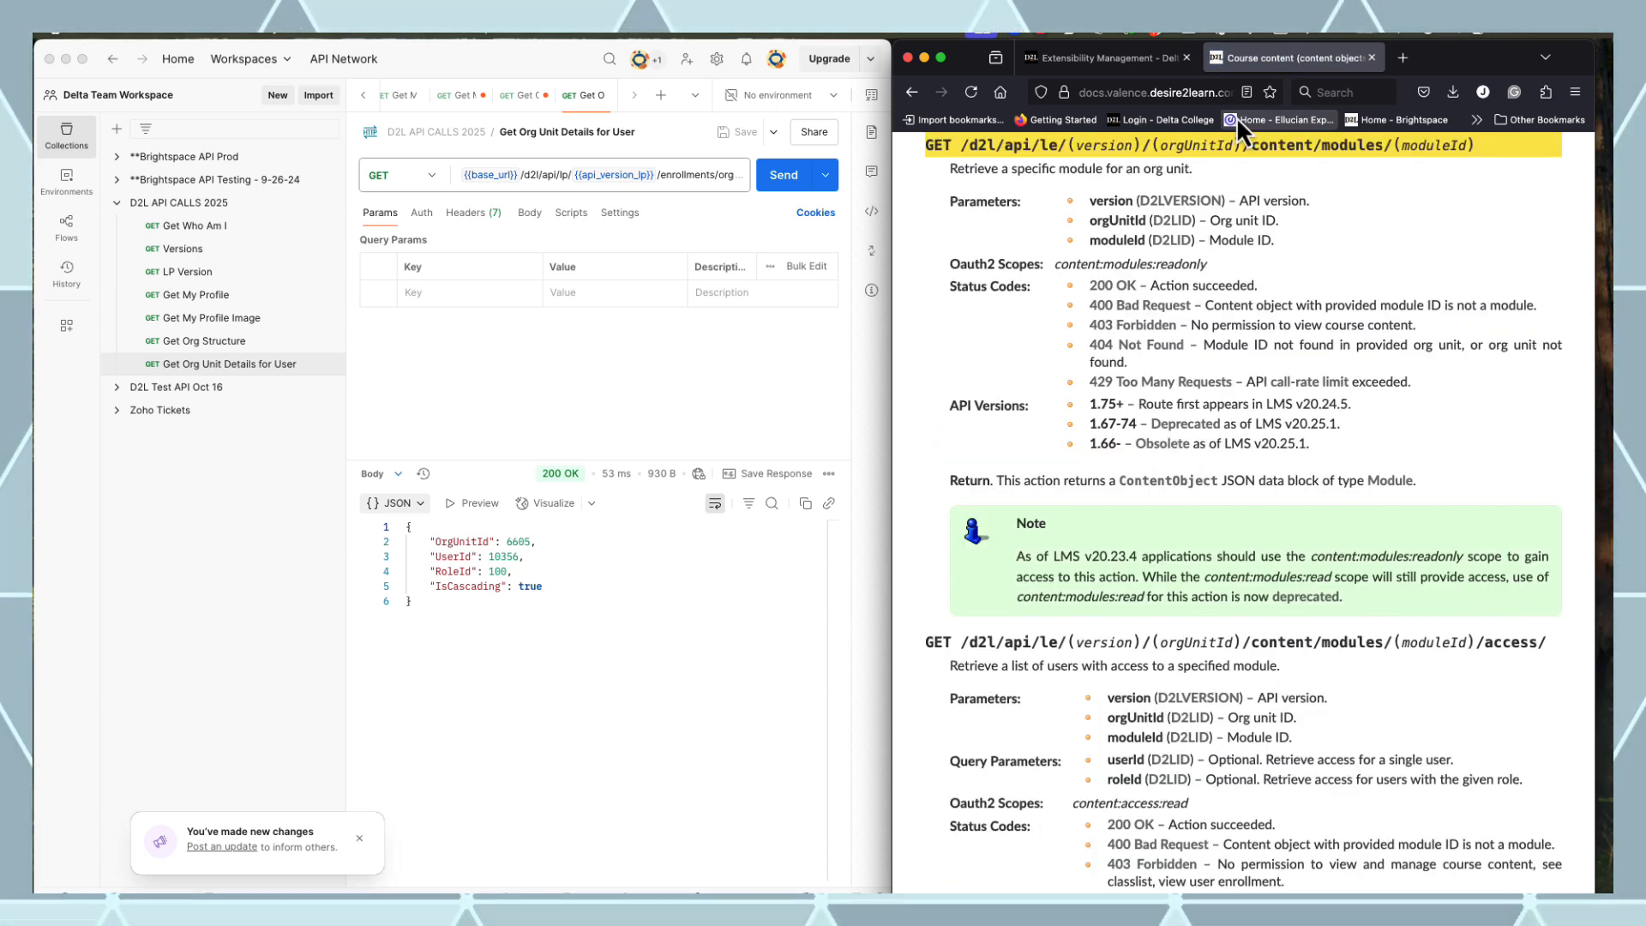
pyautogui.moveTo(1212, 265); pyautogui.dragTo(1053, 266)
pyautogui.press('super+c')
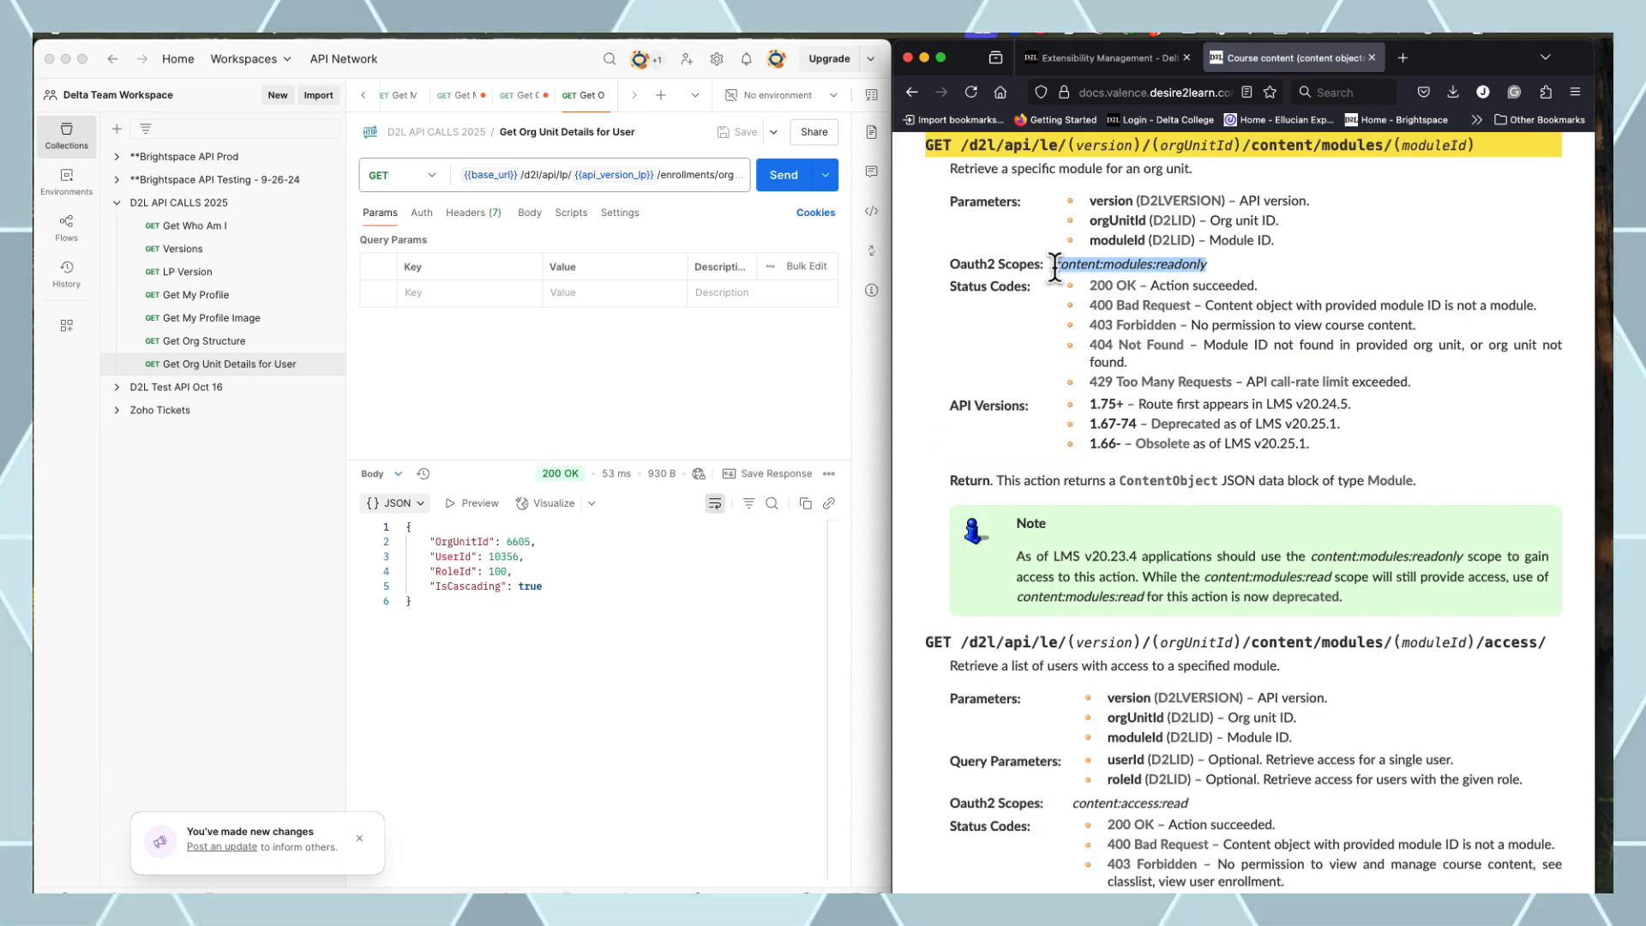
# Add content:modules:readonly to the Brightspace OAuth app's scopes and save
pyautogui.click(1087, 59)
pyautogui.click(1426, 343)
pyautogui.click(920, 520)
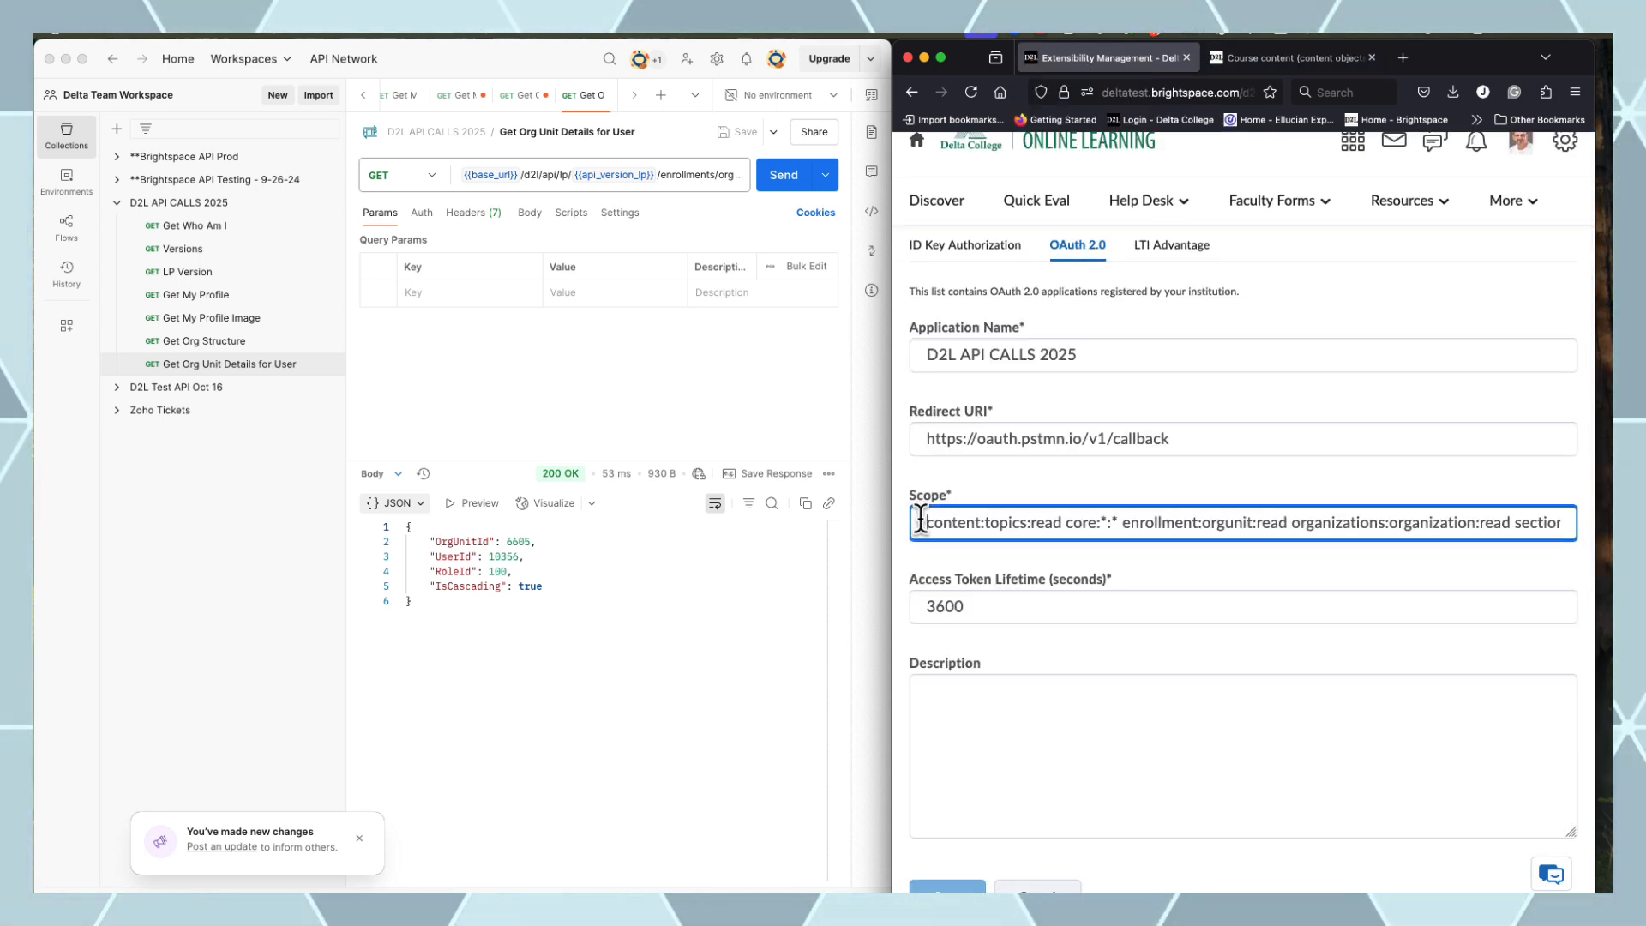
pyautogui.press('super+v')
pyautogui.click(947, 887)
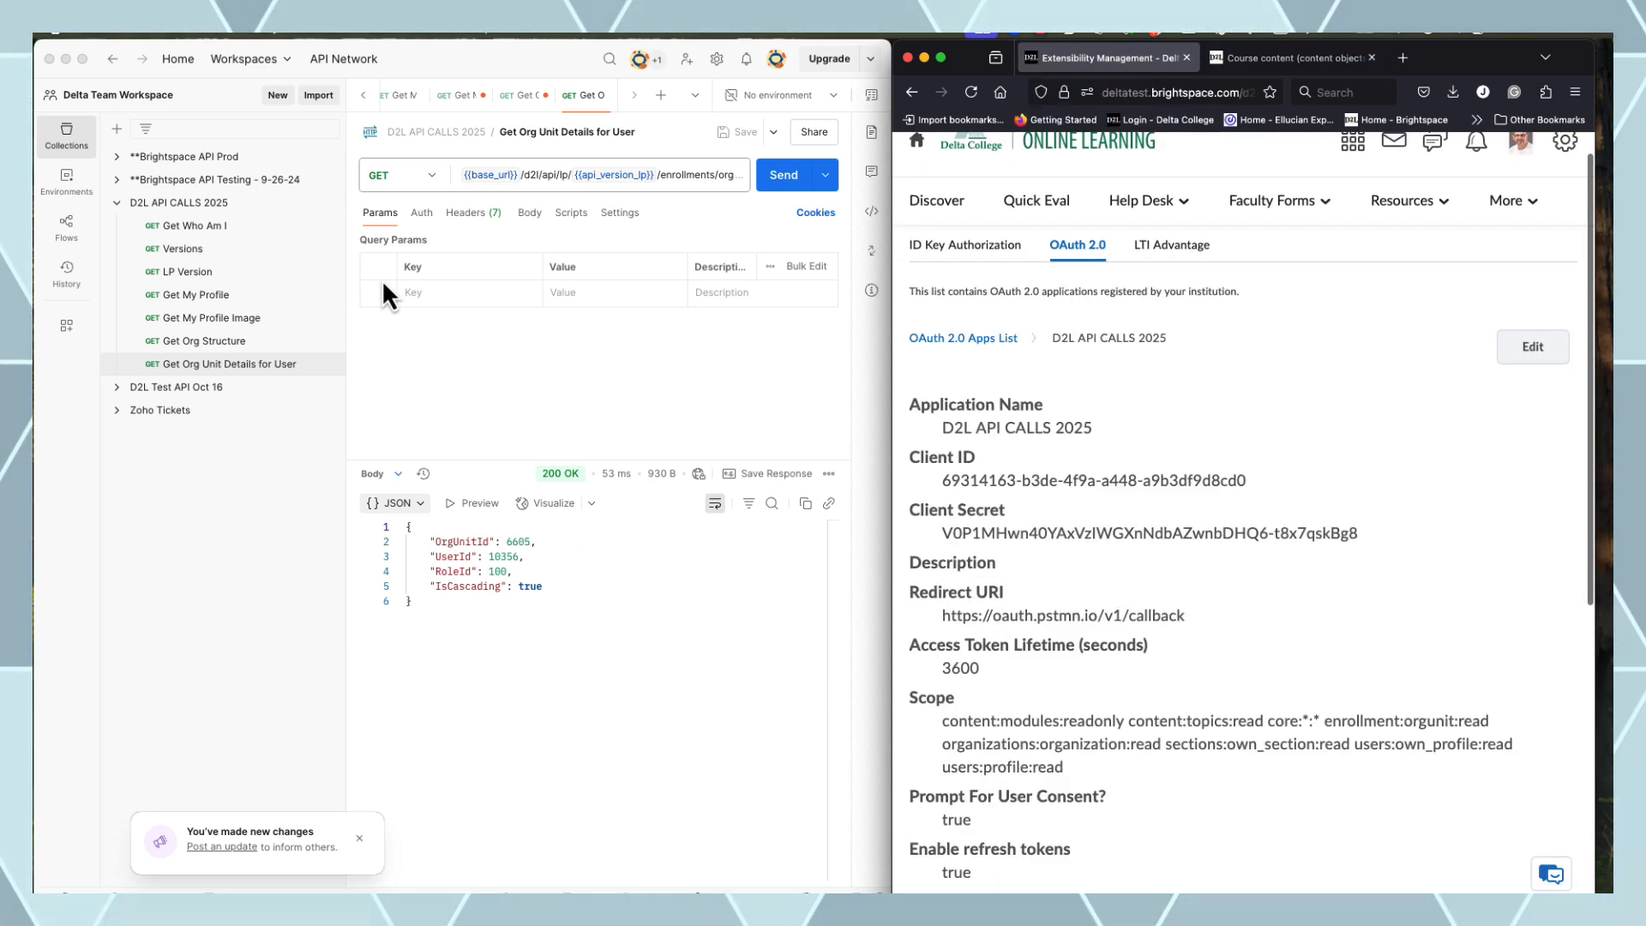
# Add content:modules:readonly to the collection's authorization scope and obtain and use a new access token
pyautogui.click(272, 201)
pyautogui.click(330, 203)
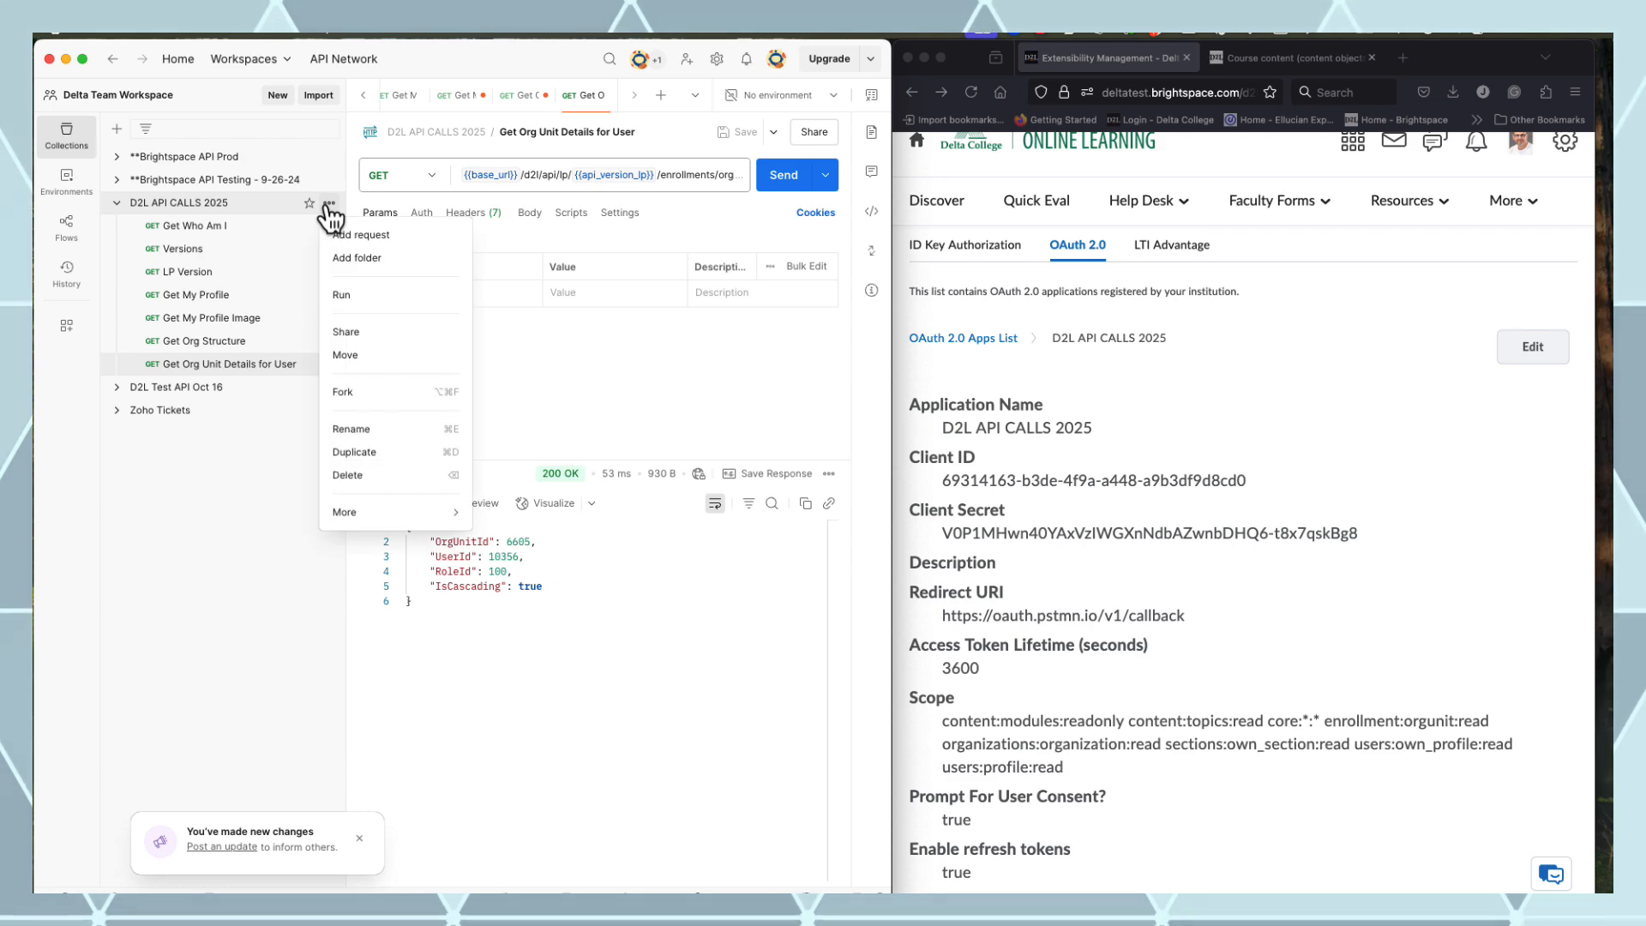
pyautogui.click(267, 208)
pyautogui.click(267, 207)
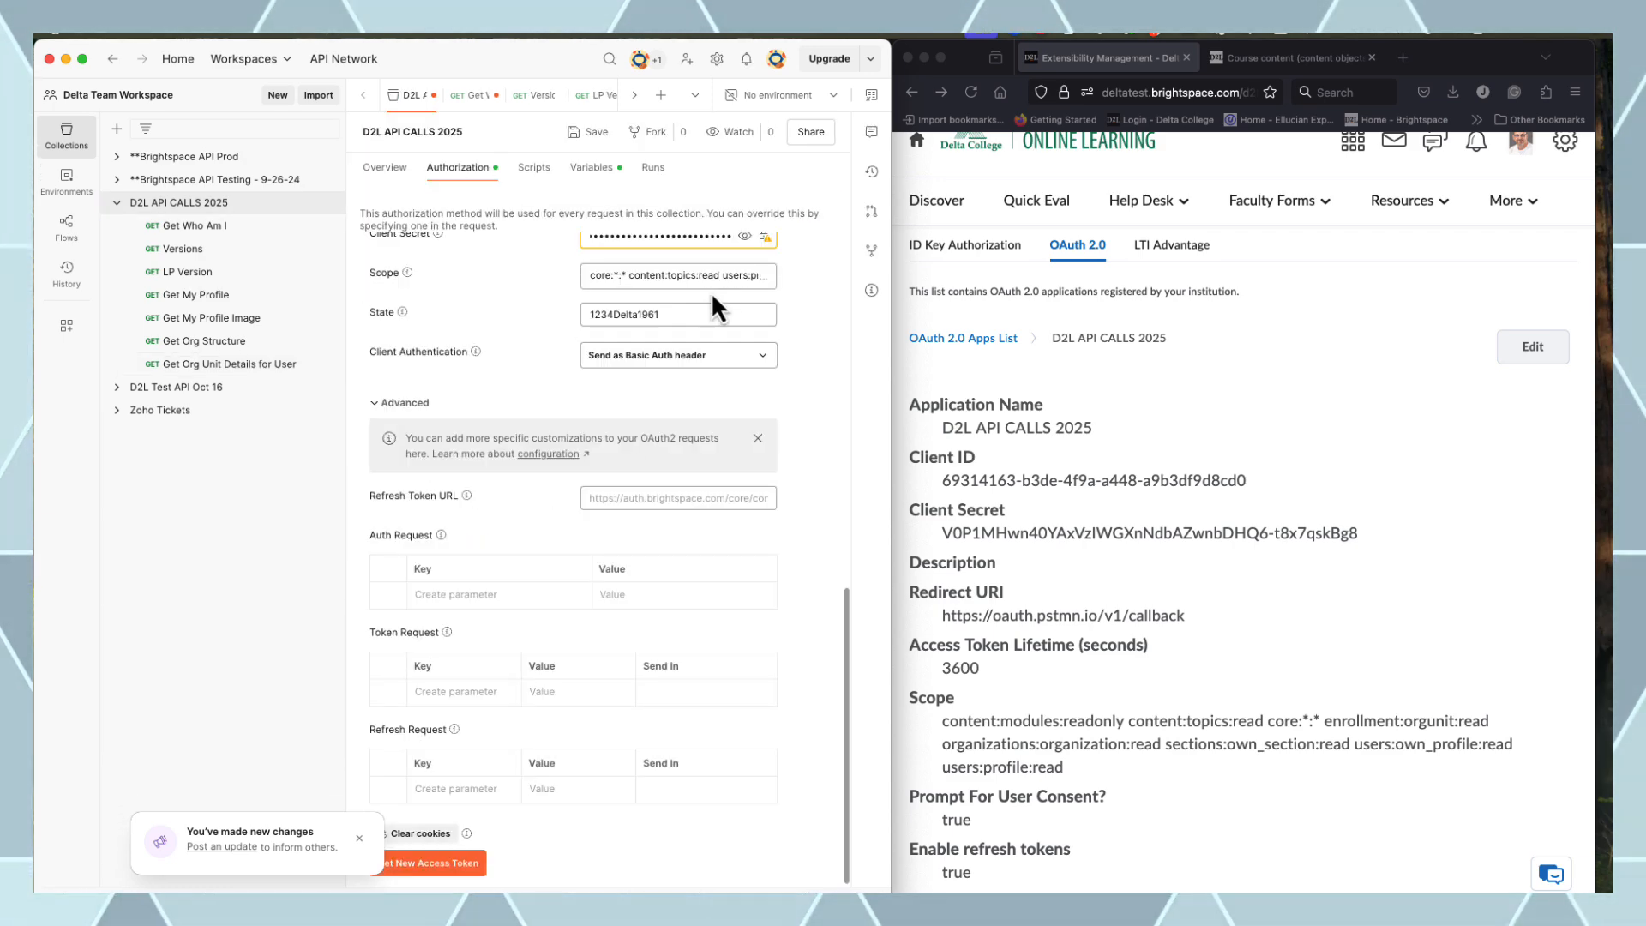
pyautogui.click(733, 284)
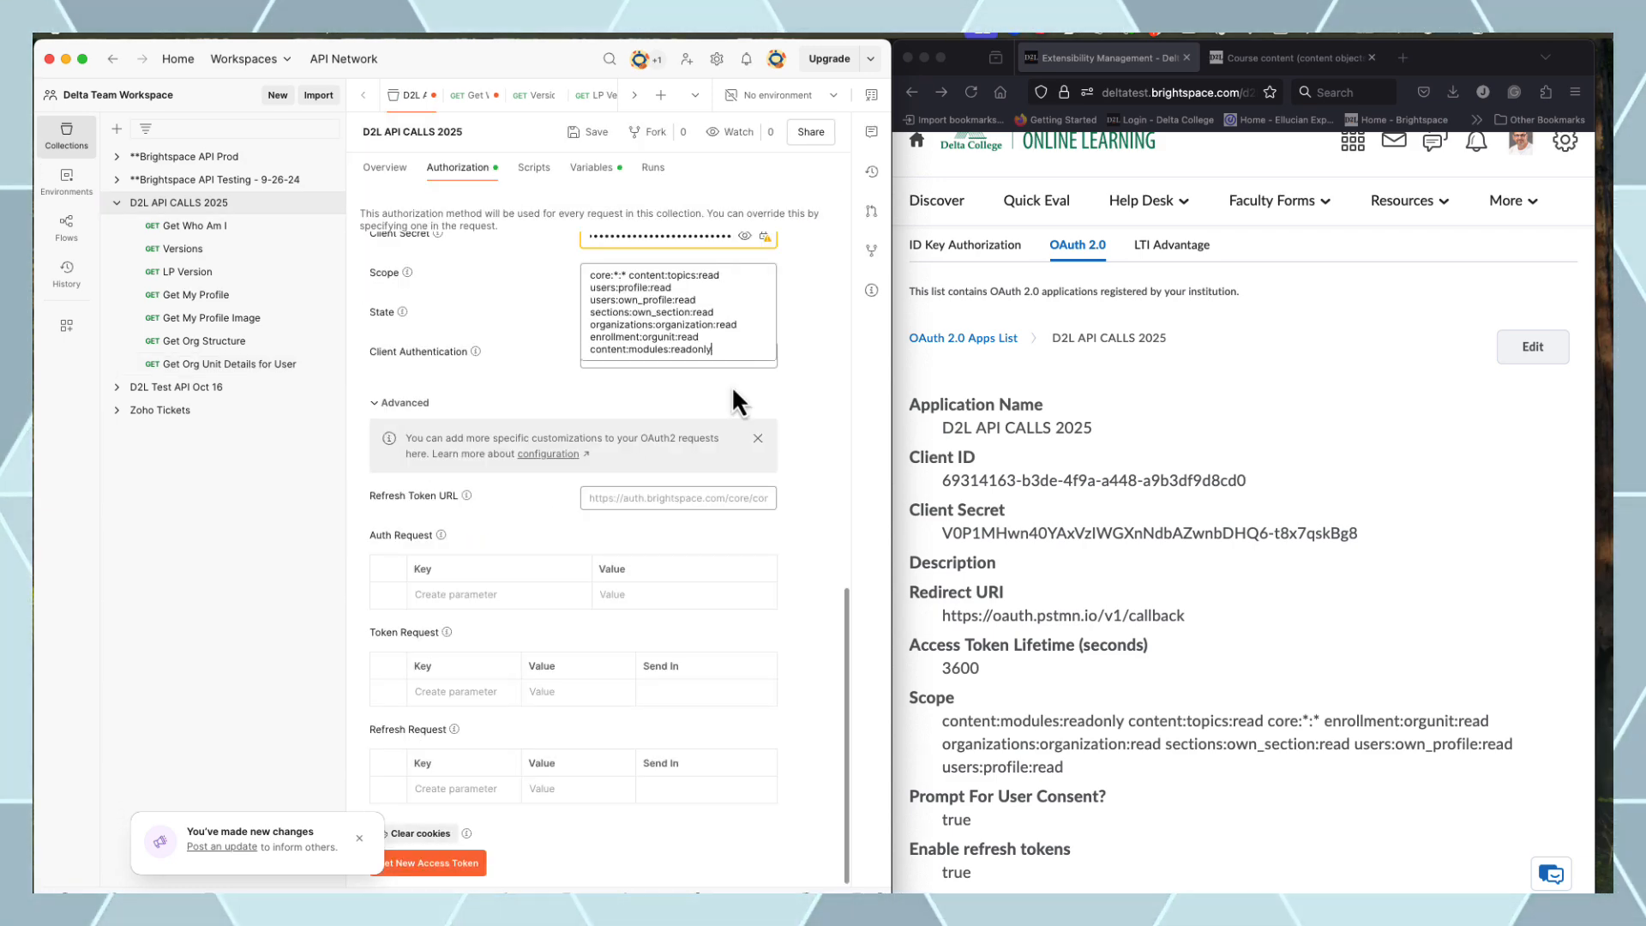
pyautogui.click(459, 868)
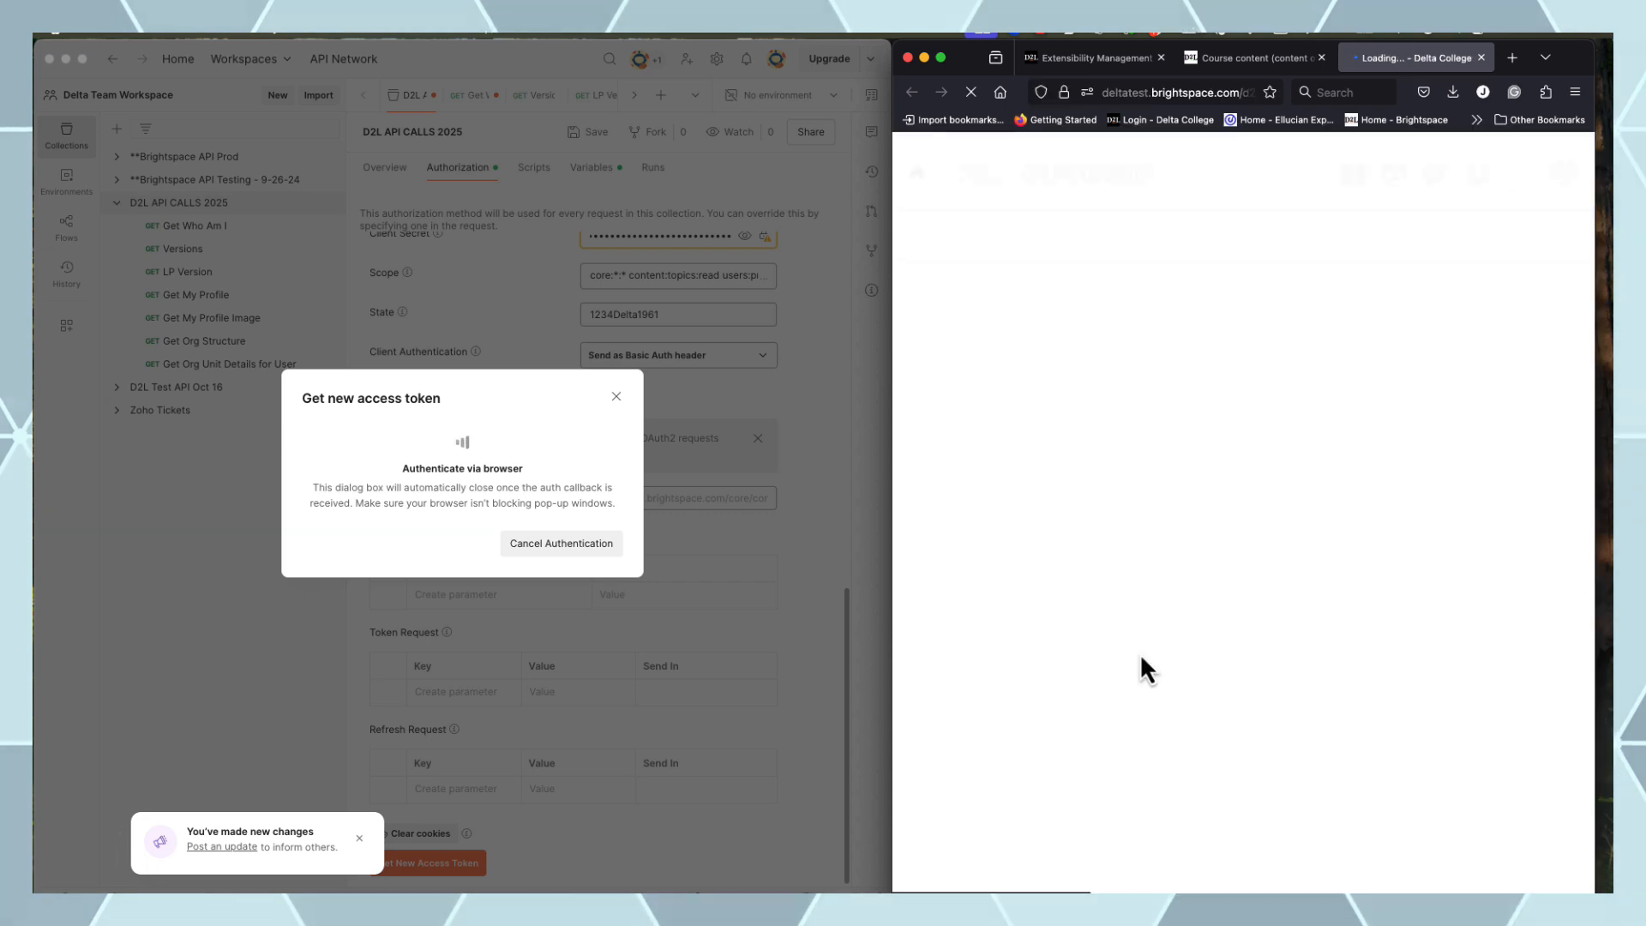
pyautogui.click(979, 419)
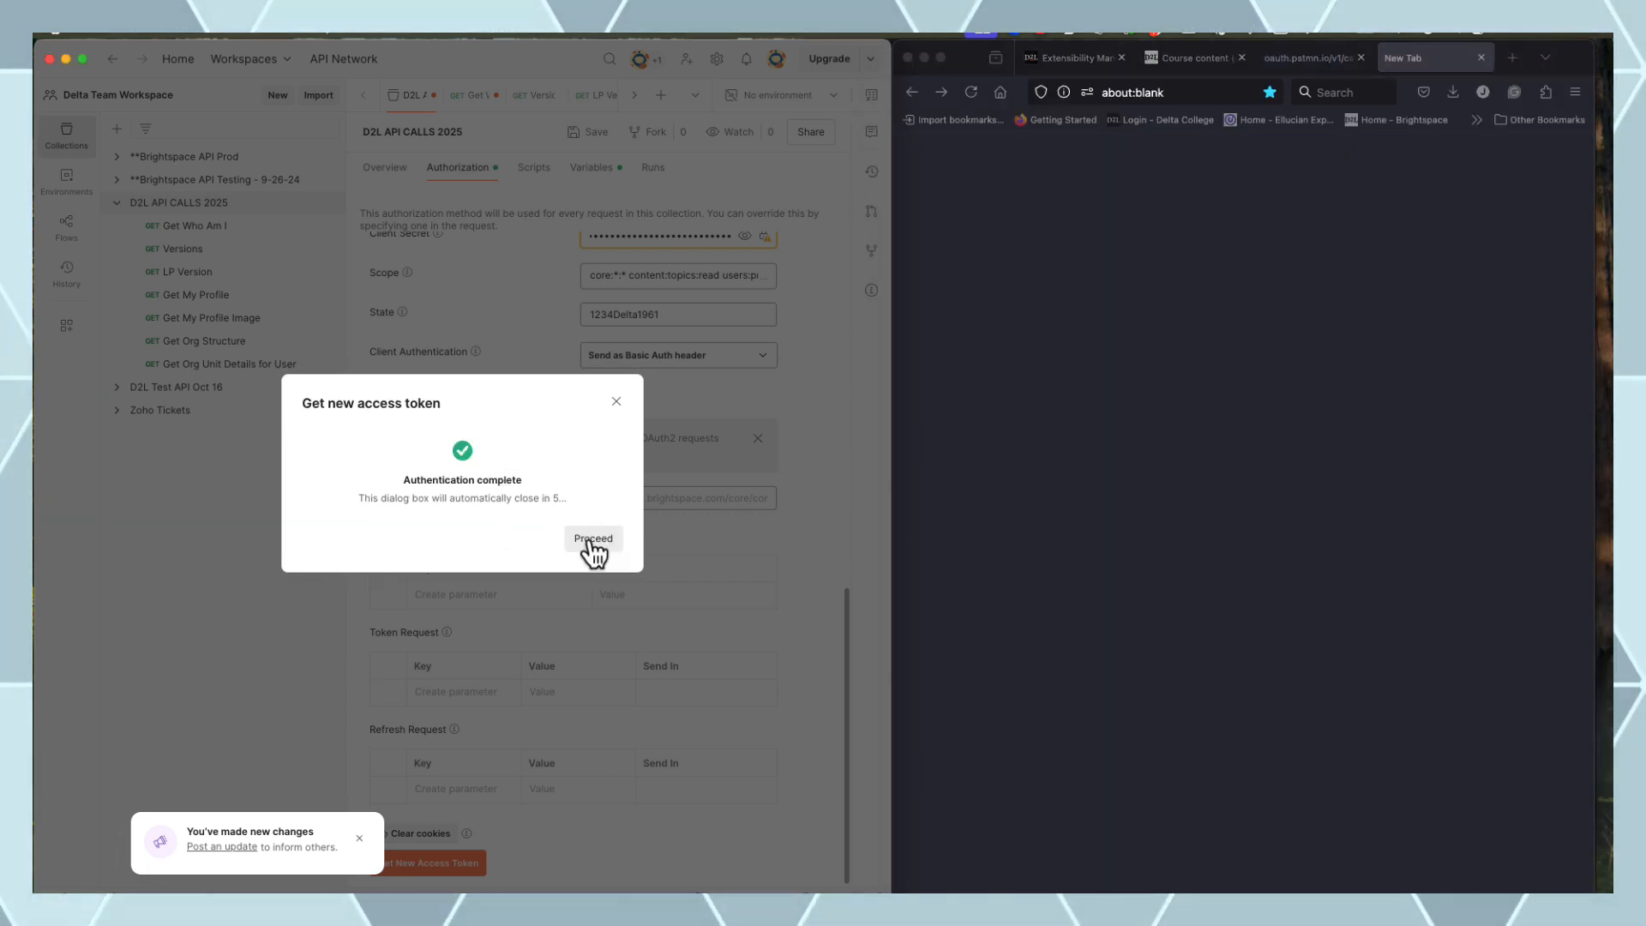
pyautogui.click(591, 545)
pyautogui.click(754, 367)
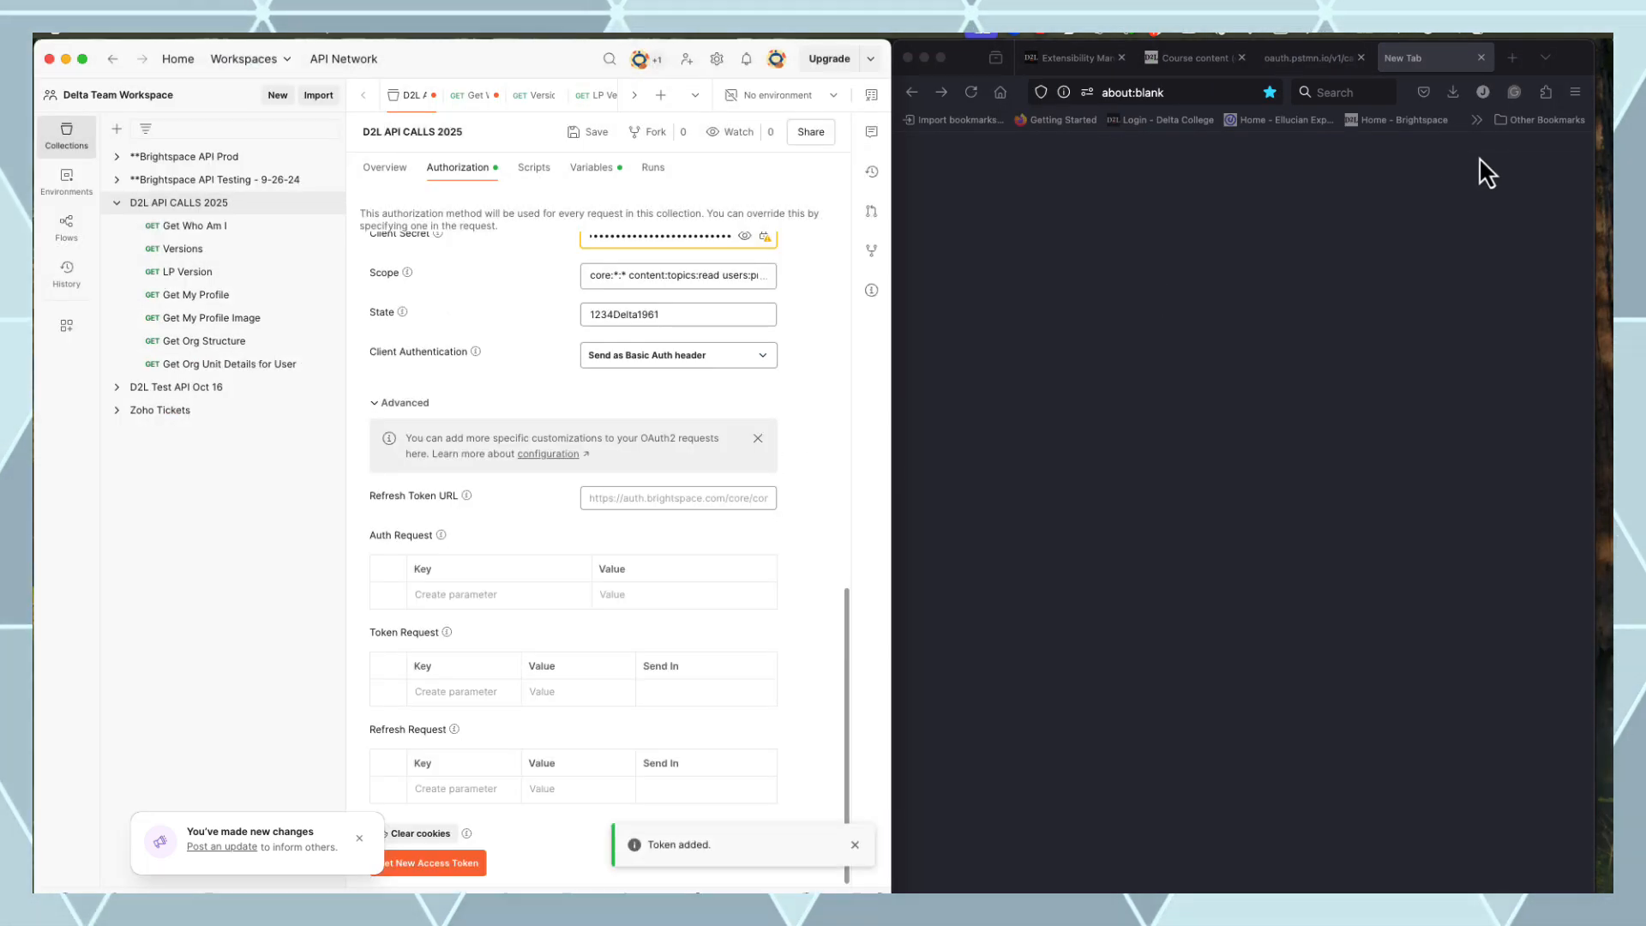
pyautogui.click(1481, 58)
pyautogui.click(1481, 58)
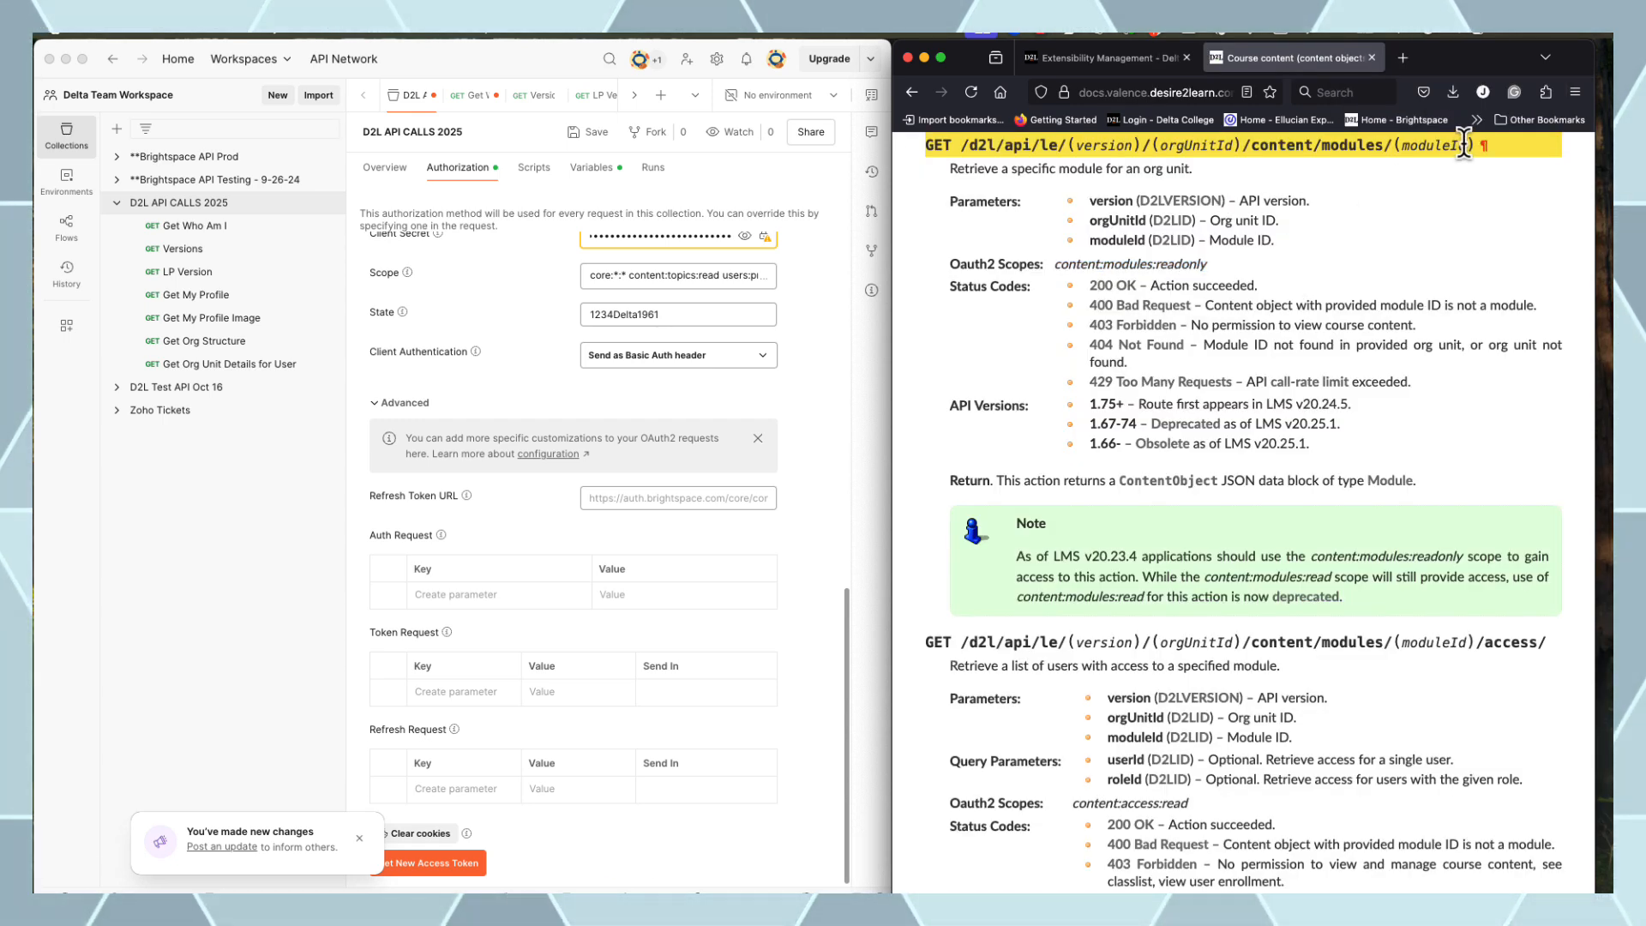
# Scroll past the GET modules sections and select the GET /d2l/api/le/(version)/(orgUnitId)/content/root/ route path
pyautogui.scroll(3, 1420, 194)
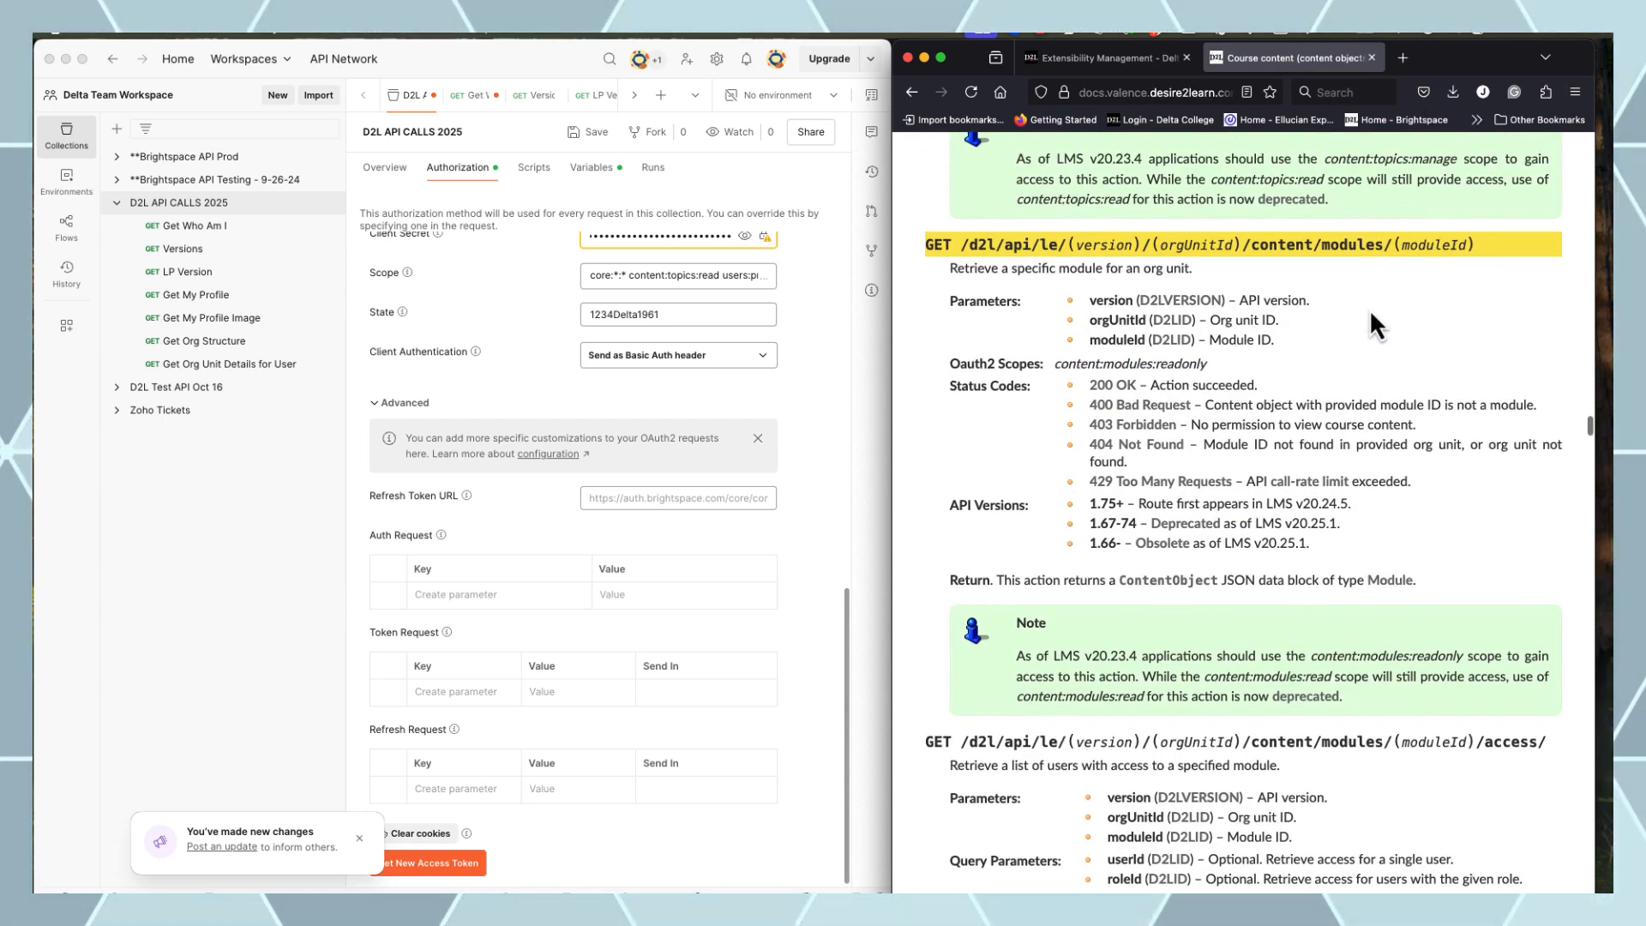
pyautogui.moveTo(1389, 278); pyautogui.dragTo(1013, 270)
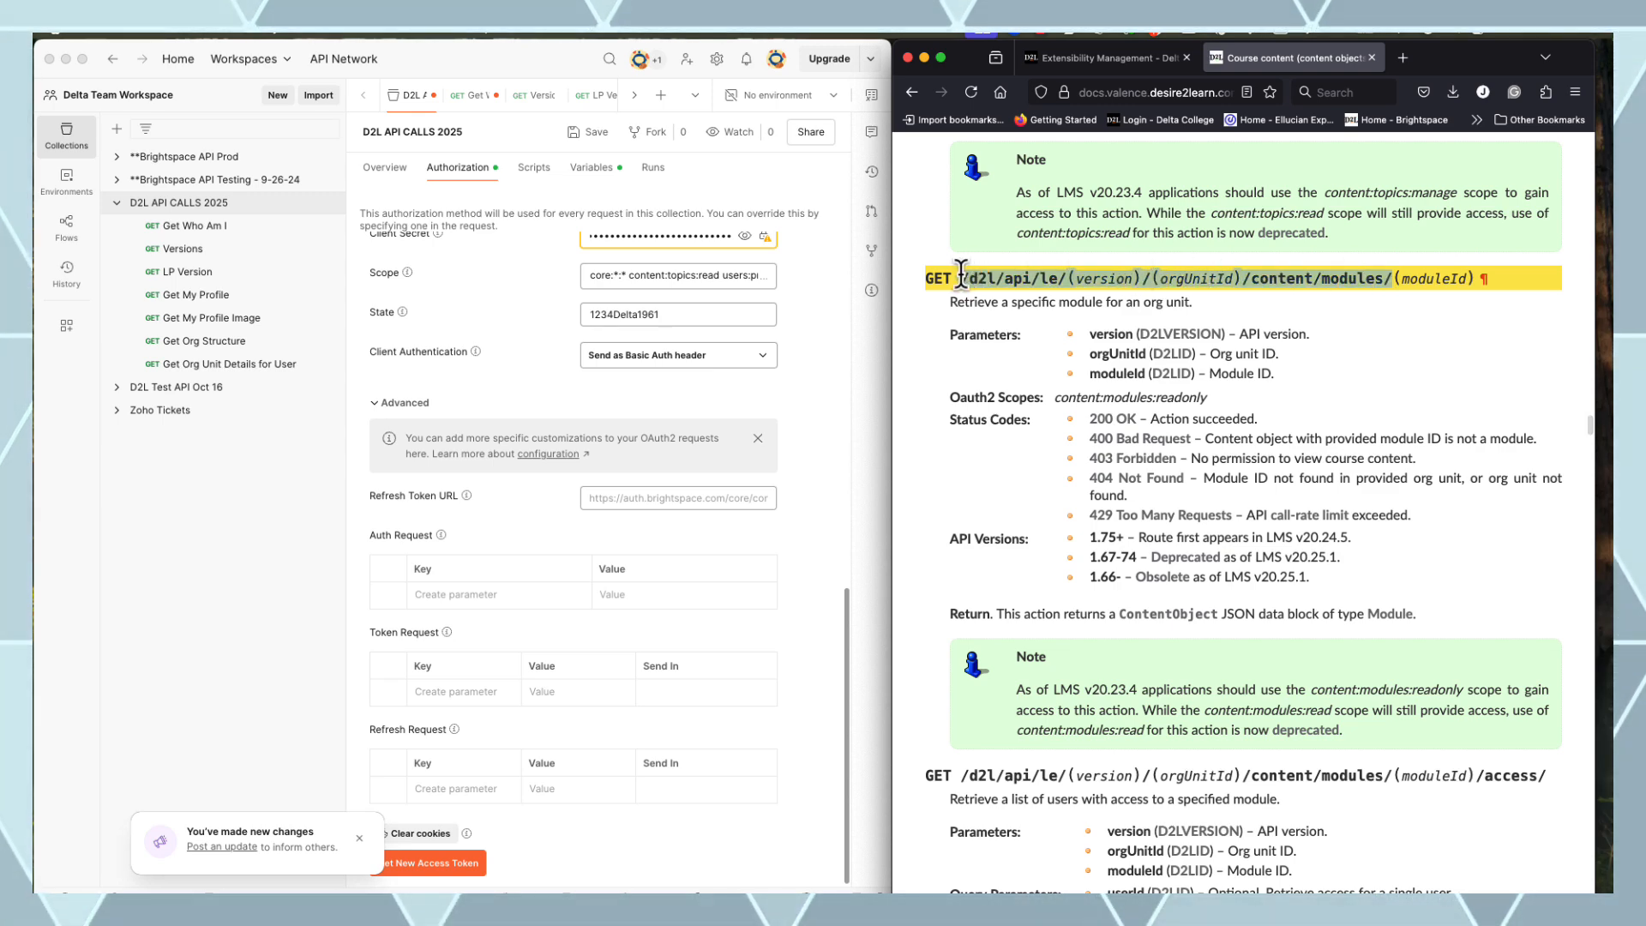
pyautogui.scroll(10, 1429, 337)
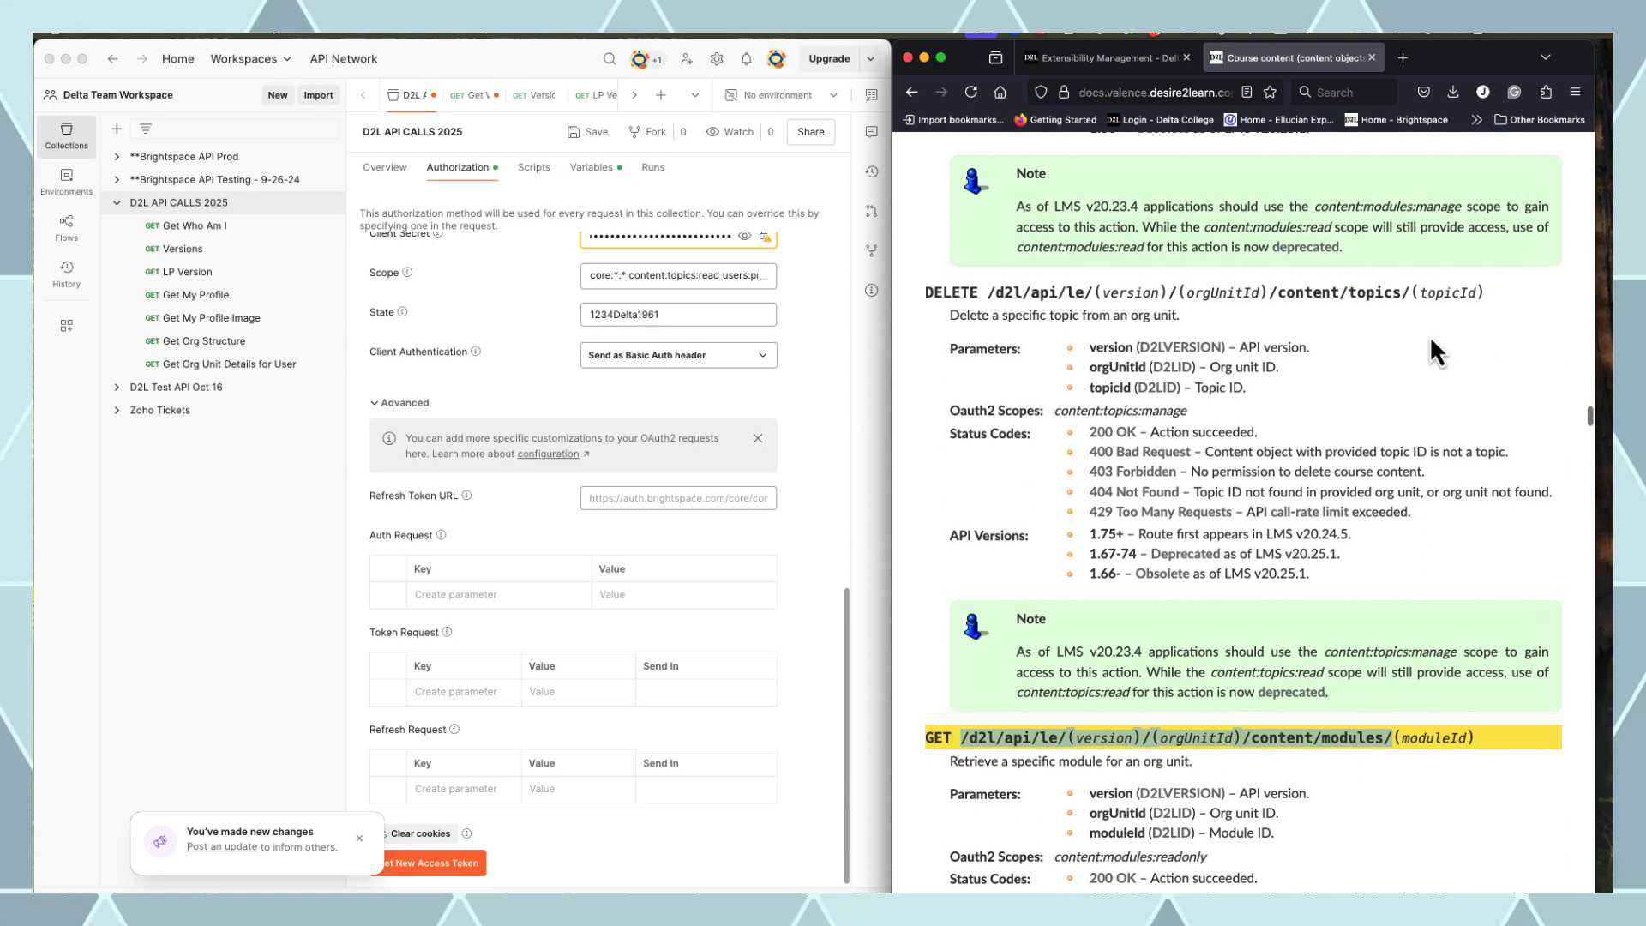
pyautogui.scroll(-2, 1429, 336)
pyautogui.scroll(20, 1428, 336)
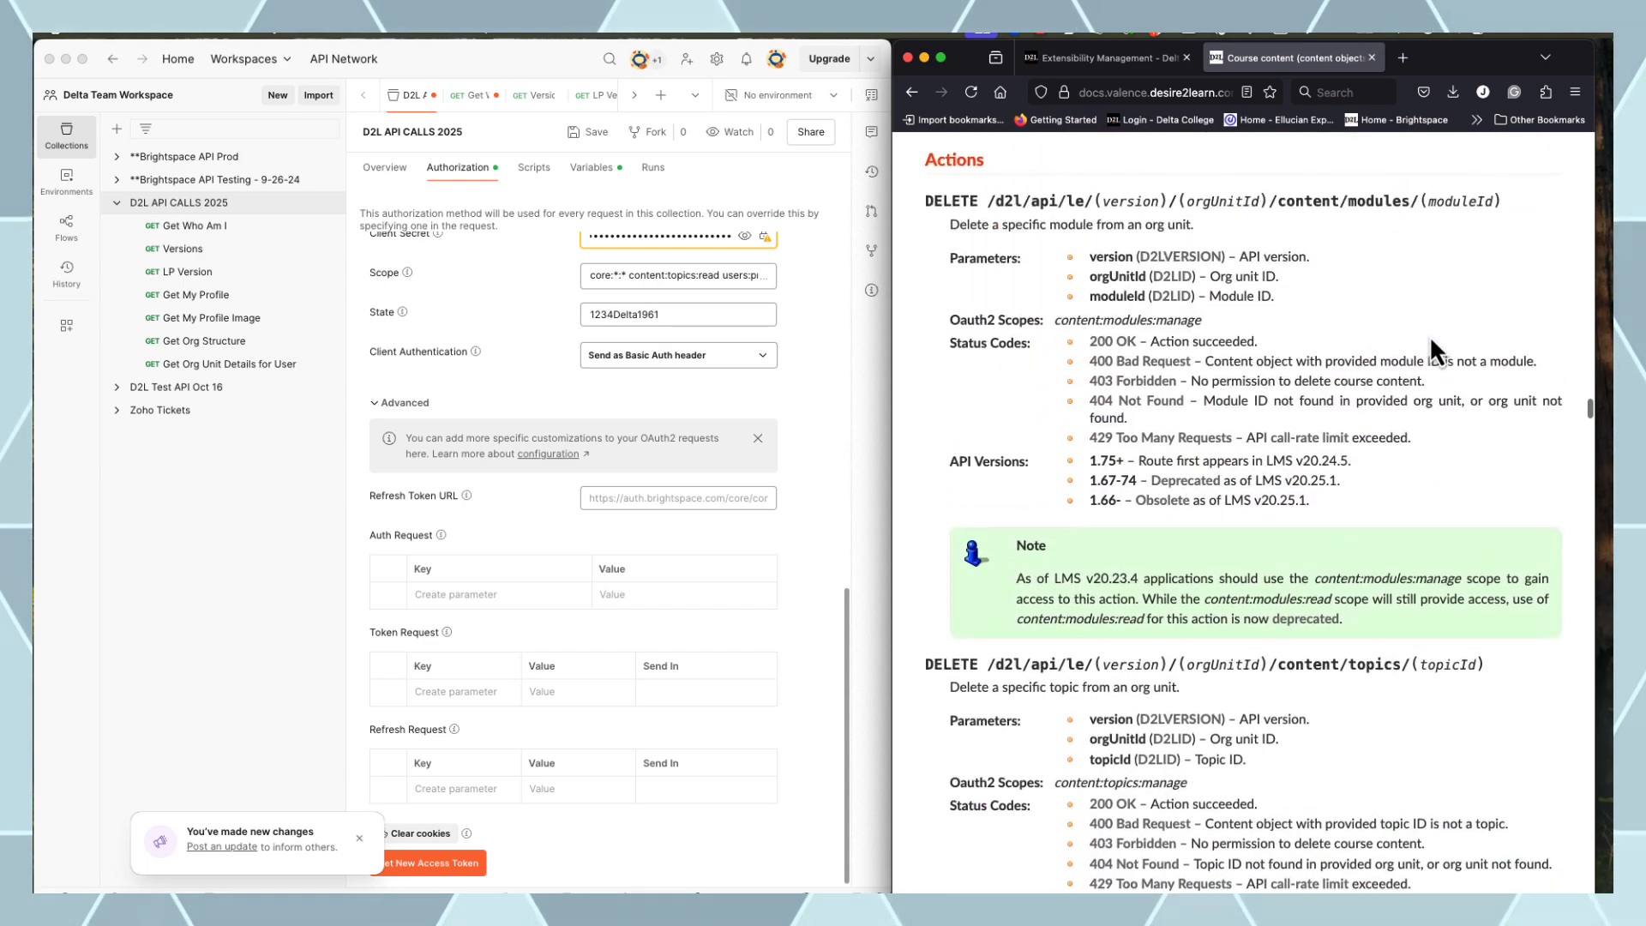
pyautogui.scroll(-20, 1430, 336)
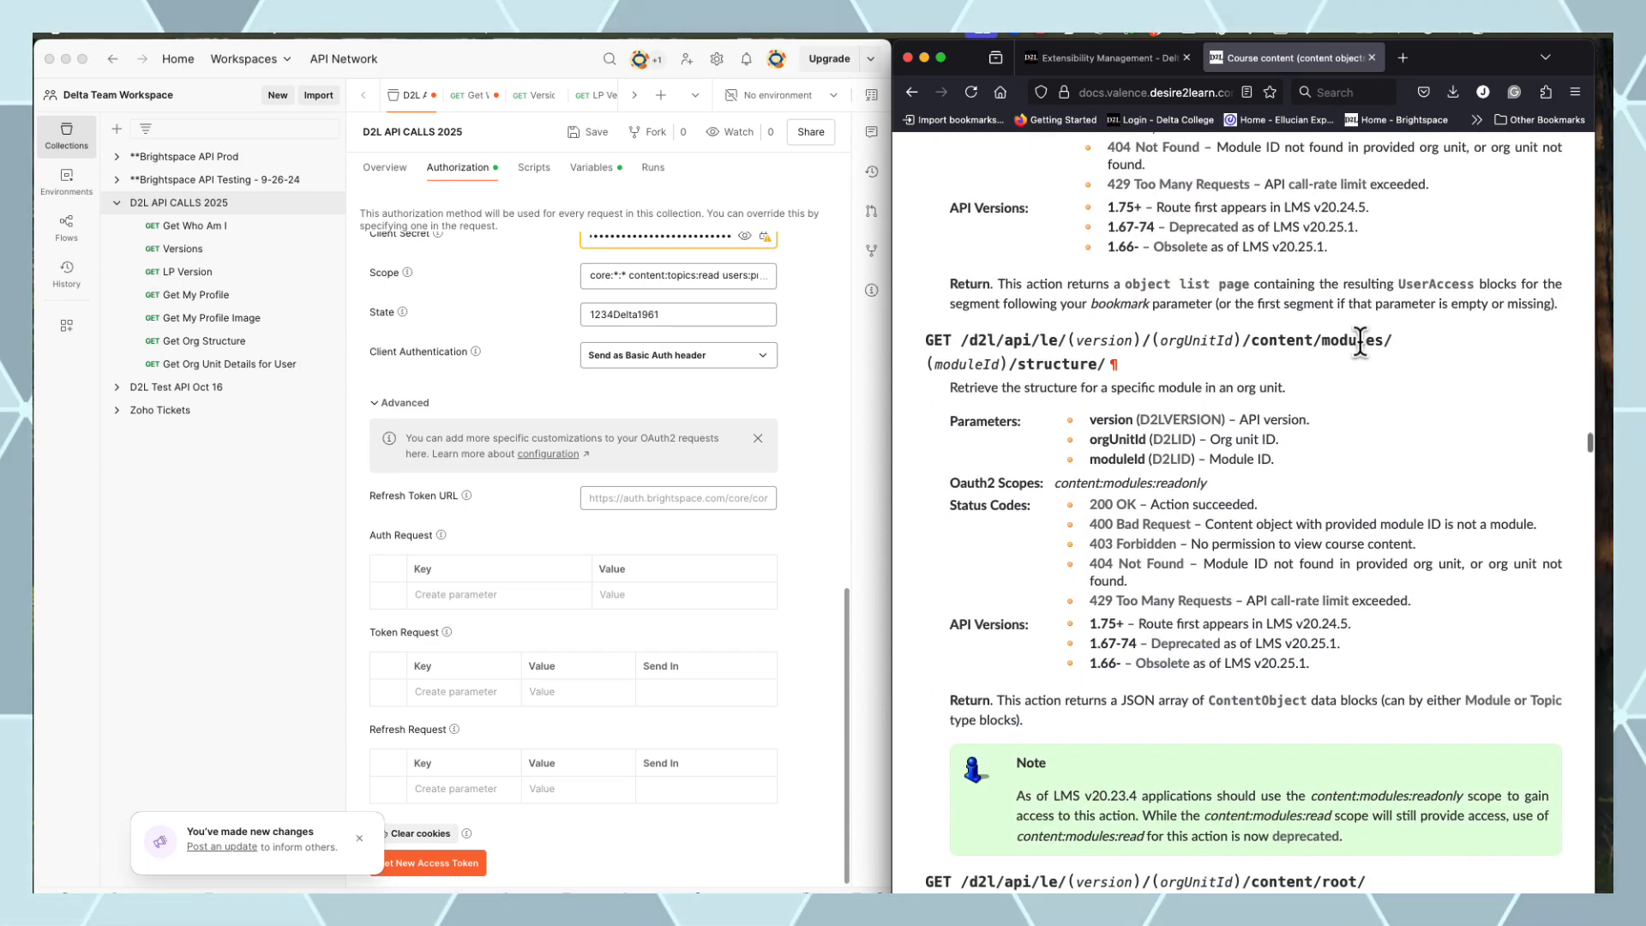
pyautogui.scroll(-10, 1335, 347)
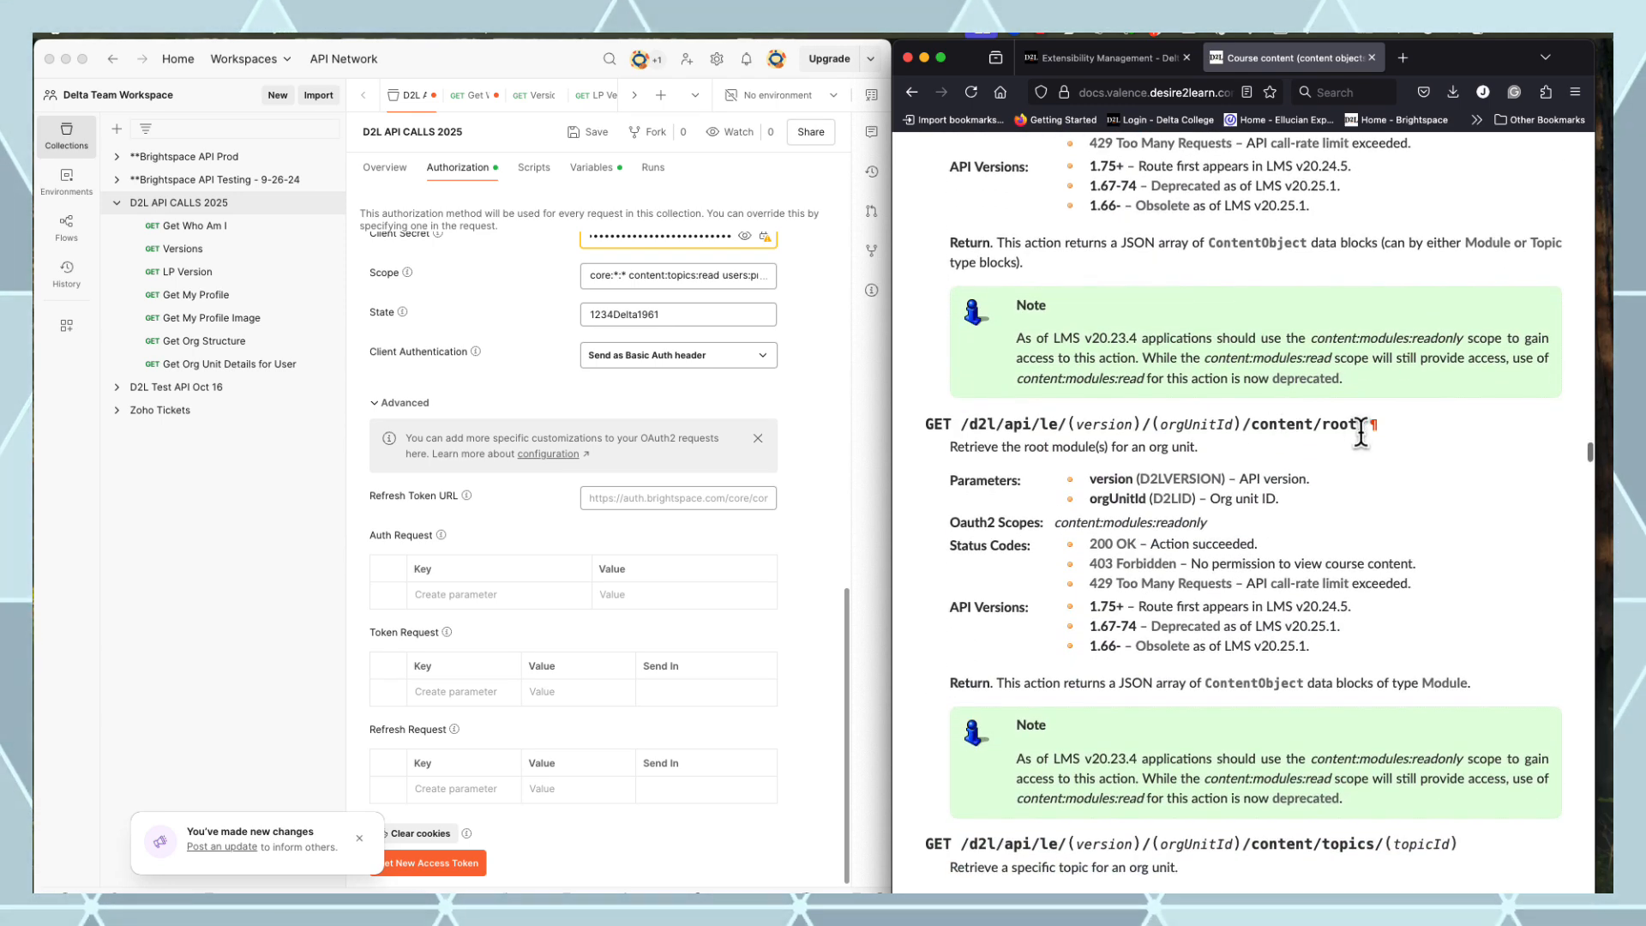
pyautogui.moveTo(1365, 424); pyautogui.dragTo(1156, 415)
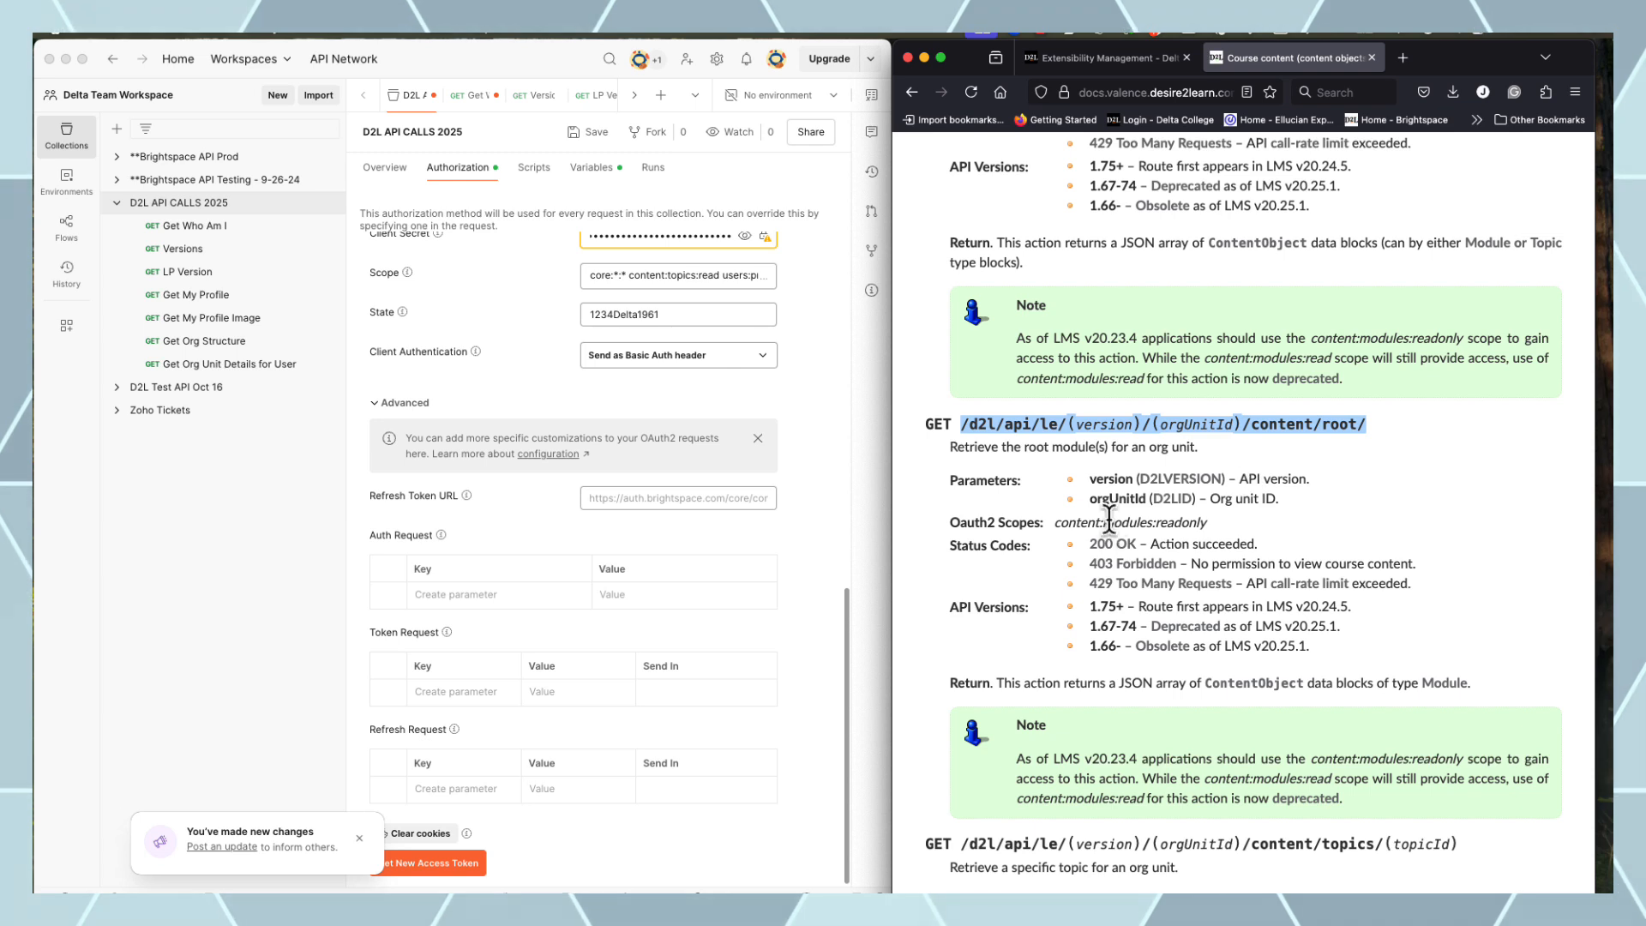
pyautogui.click(306, 209)
# Add a request with URL {{base_url}}/d2l/api/le/{{api_version_le}}/(orgUnitId)/content/root/ to the collection
pyautogui.click(330, 203)
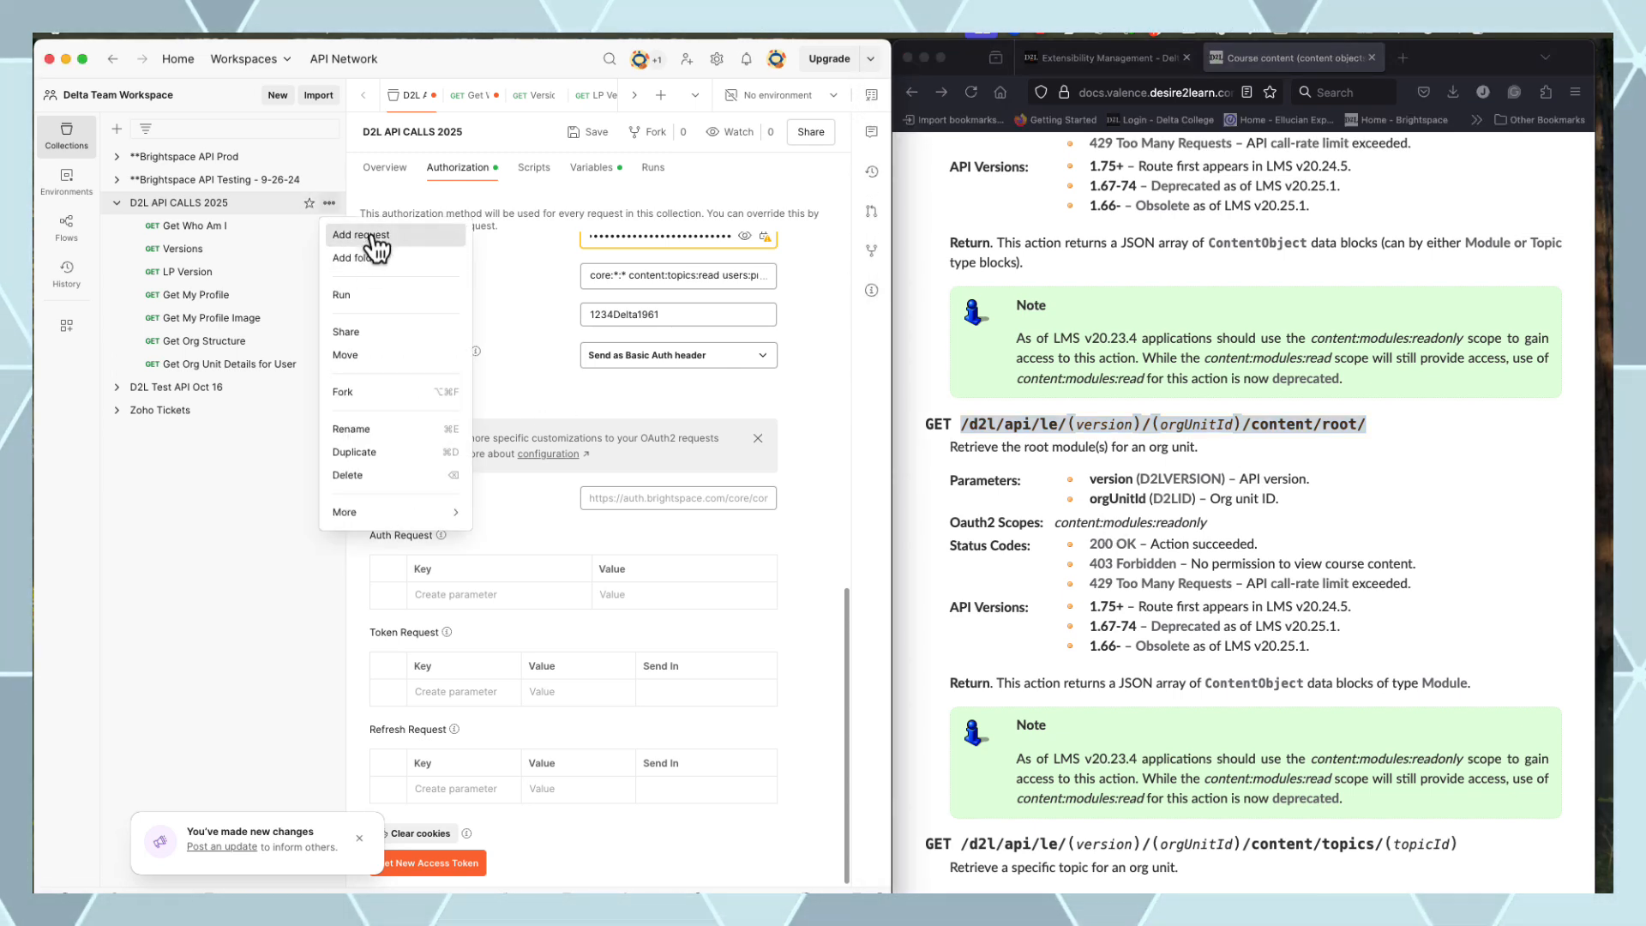
pyautogui.click(378, 229)
pyautogui.click(558, 172)
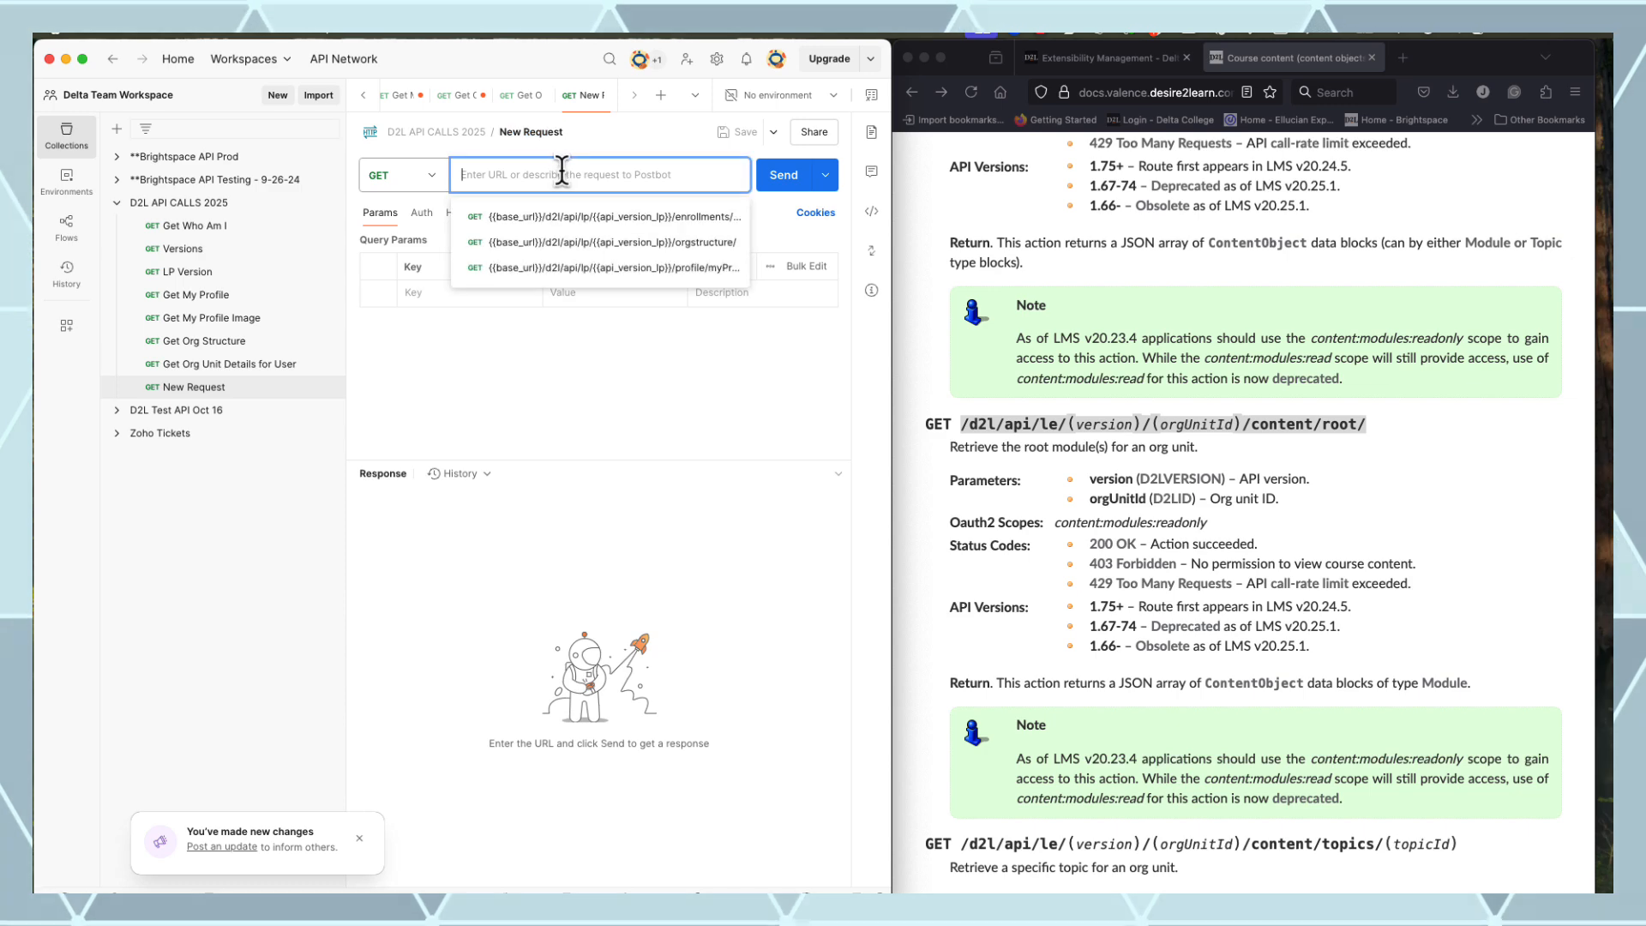
pyautogui.write('{{')
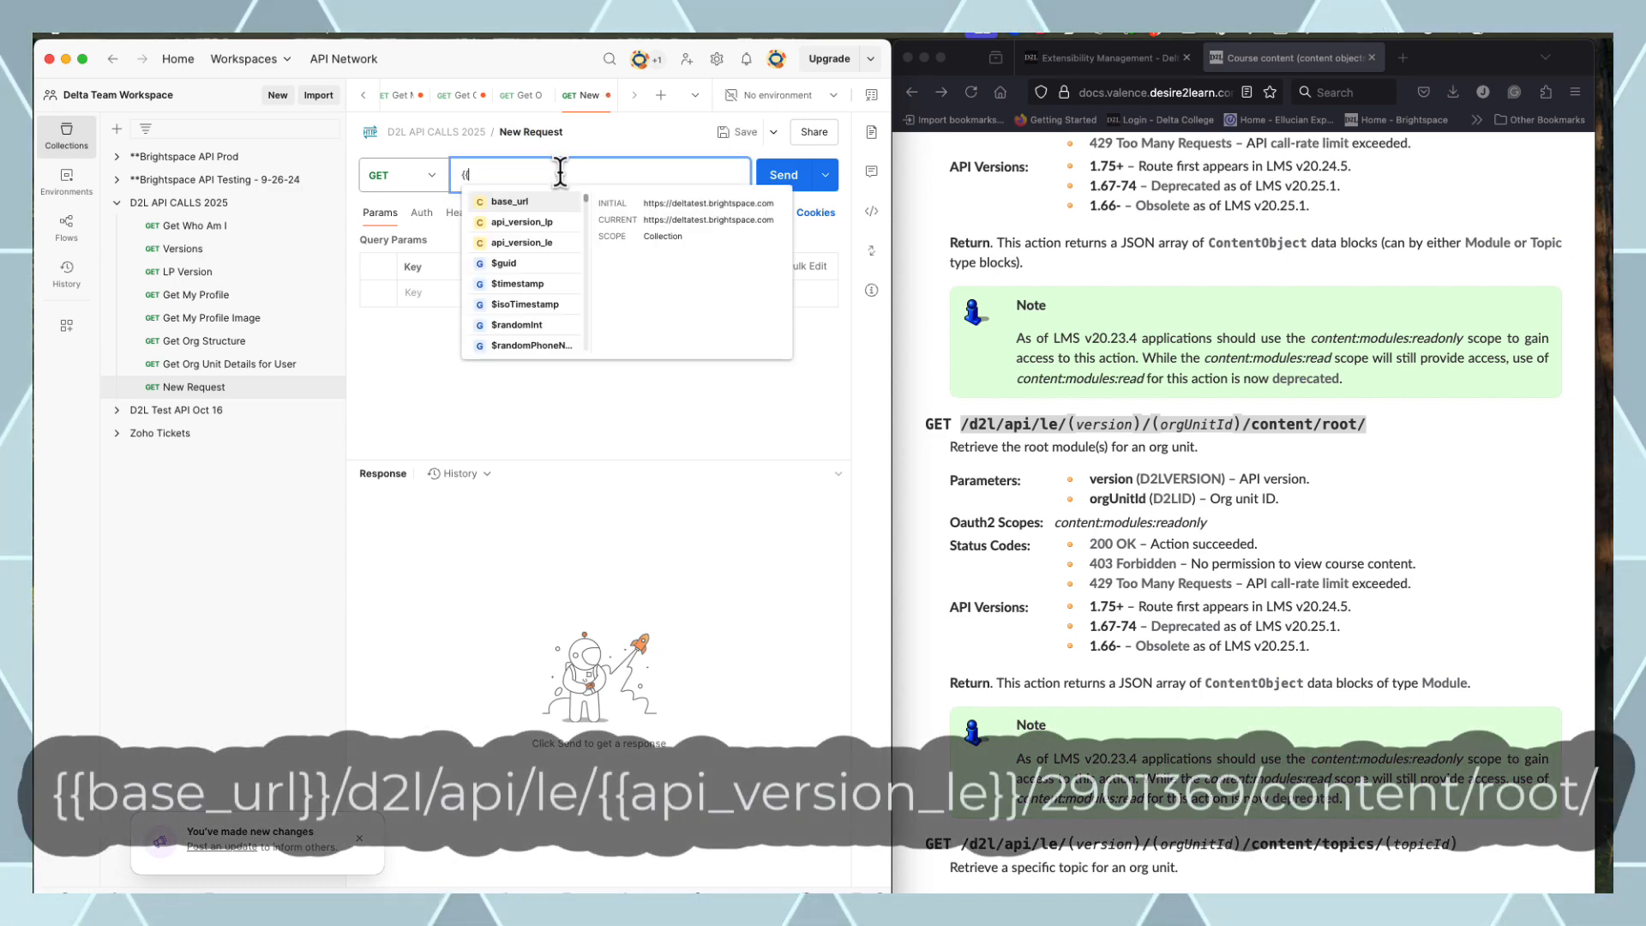
pyautogui.click(526, 199)
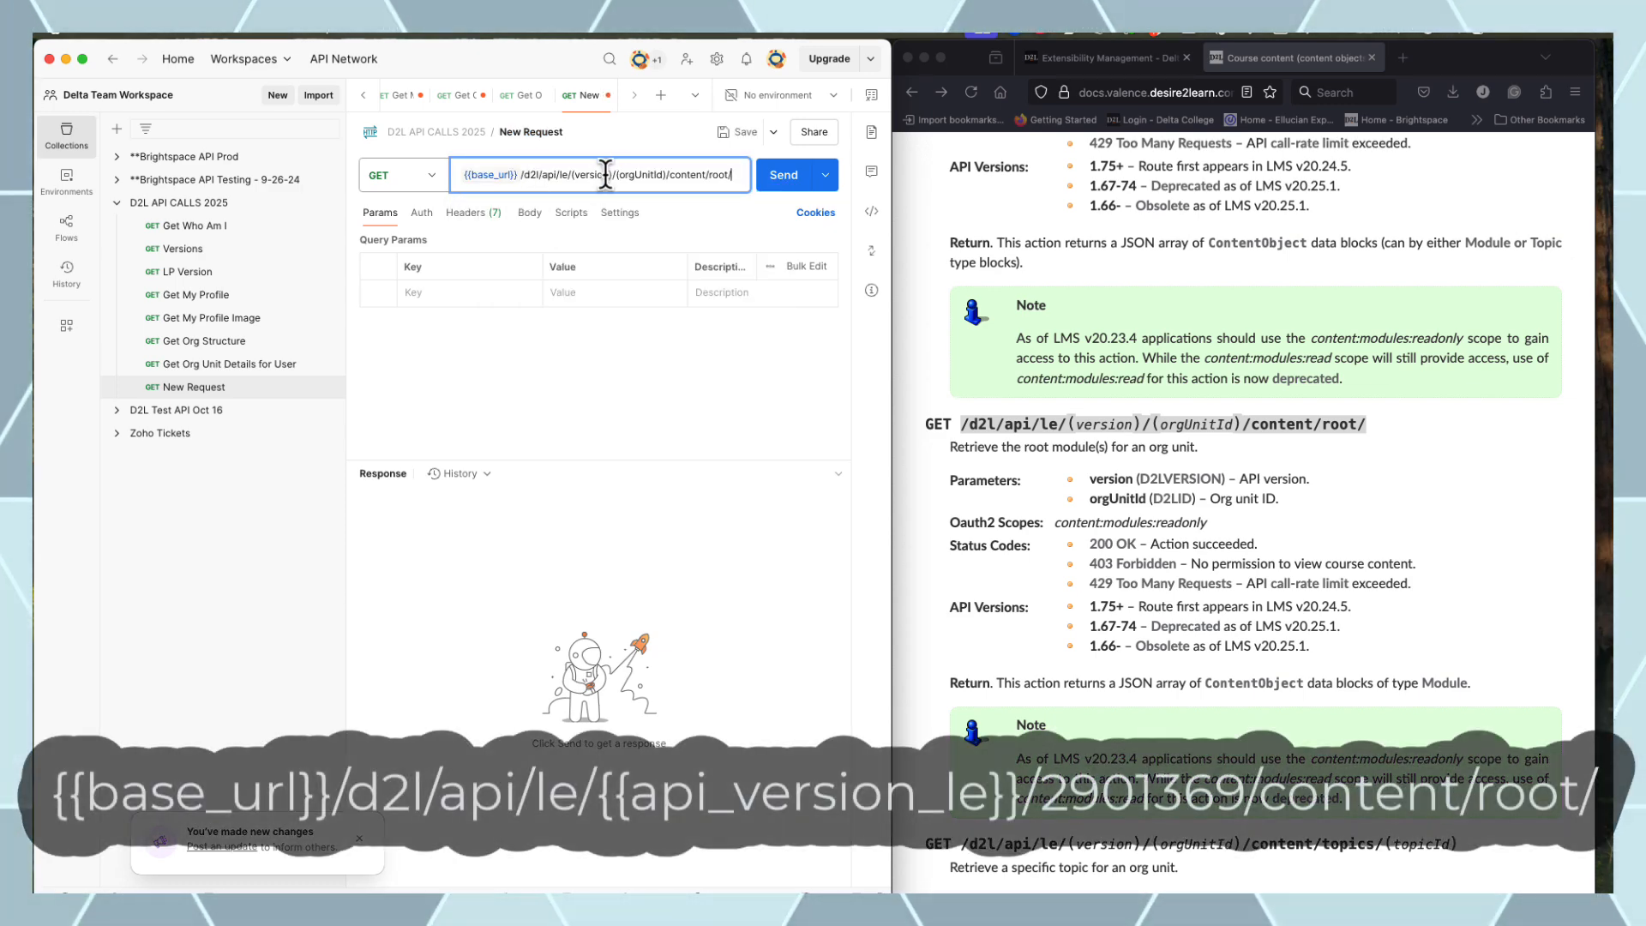
pyautogui.click(613, 175)
pyautogui.press('BackSpace')
pyautogui.press('BackSpace')
pyautogui.press('BackSpace')
pyautogui.press('BackSpace')
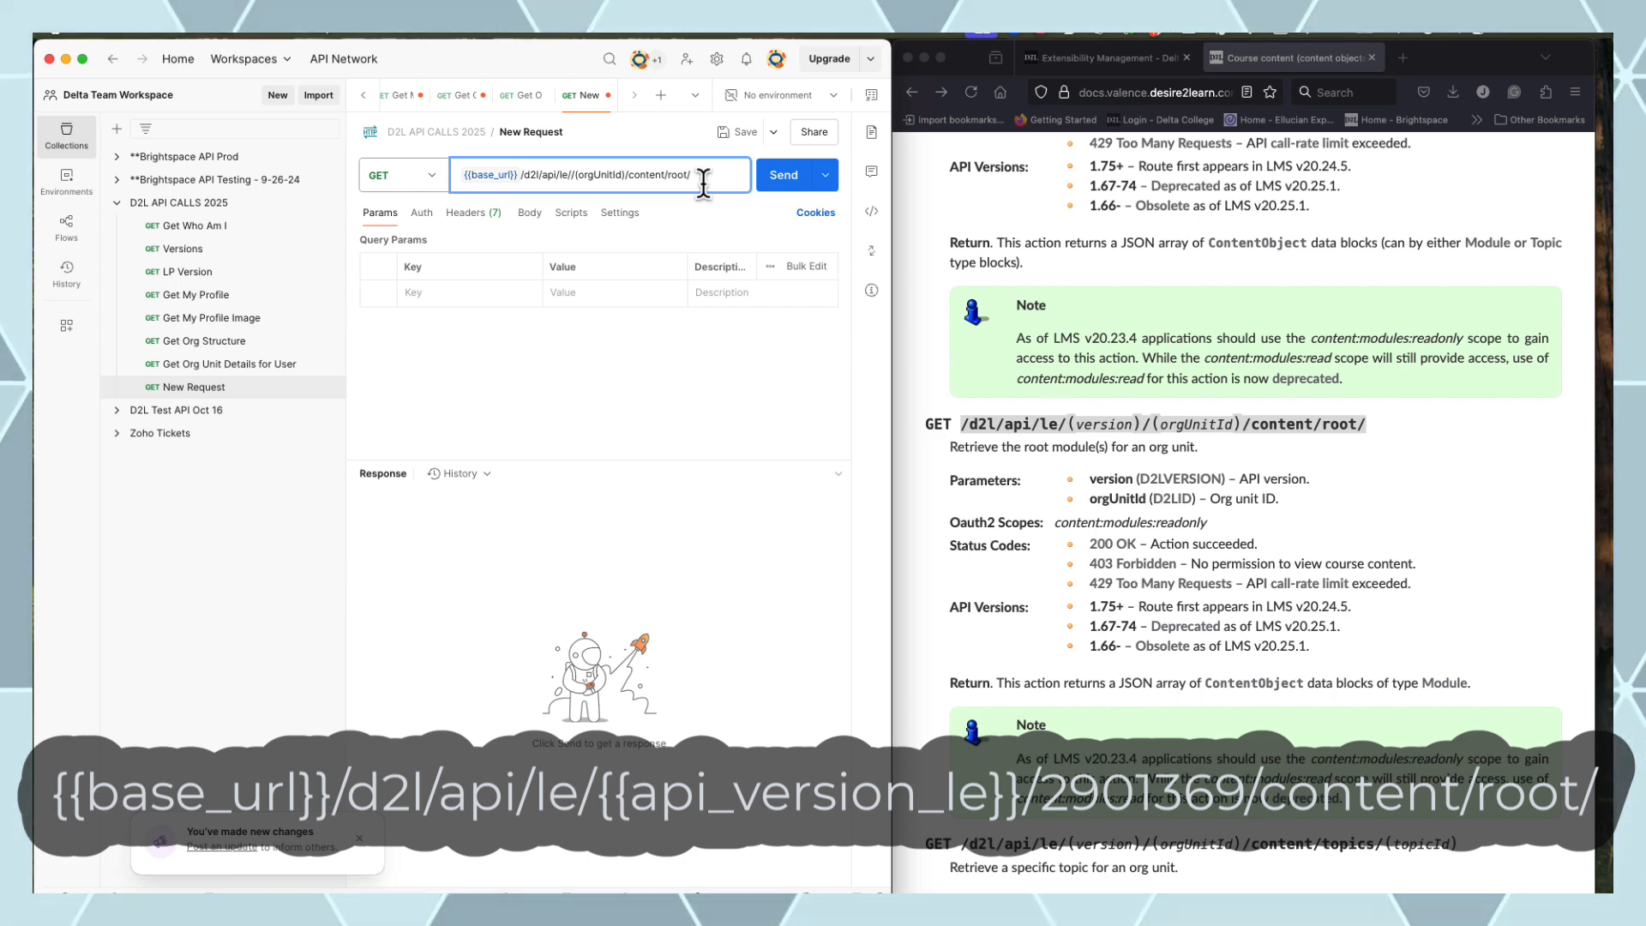
pyautogui.write('{{')
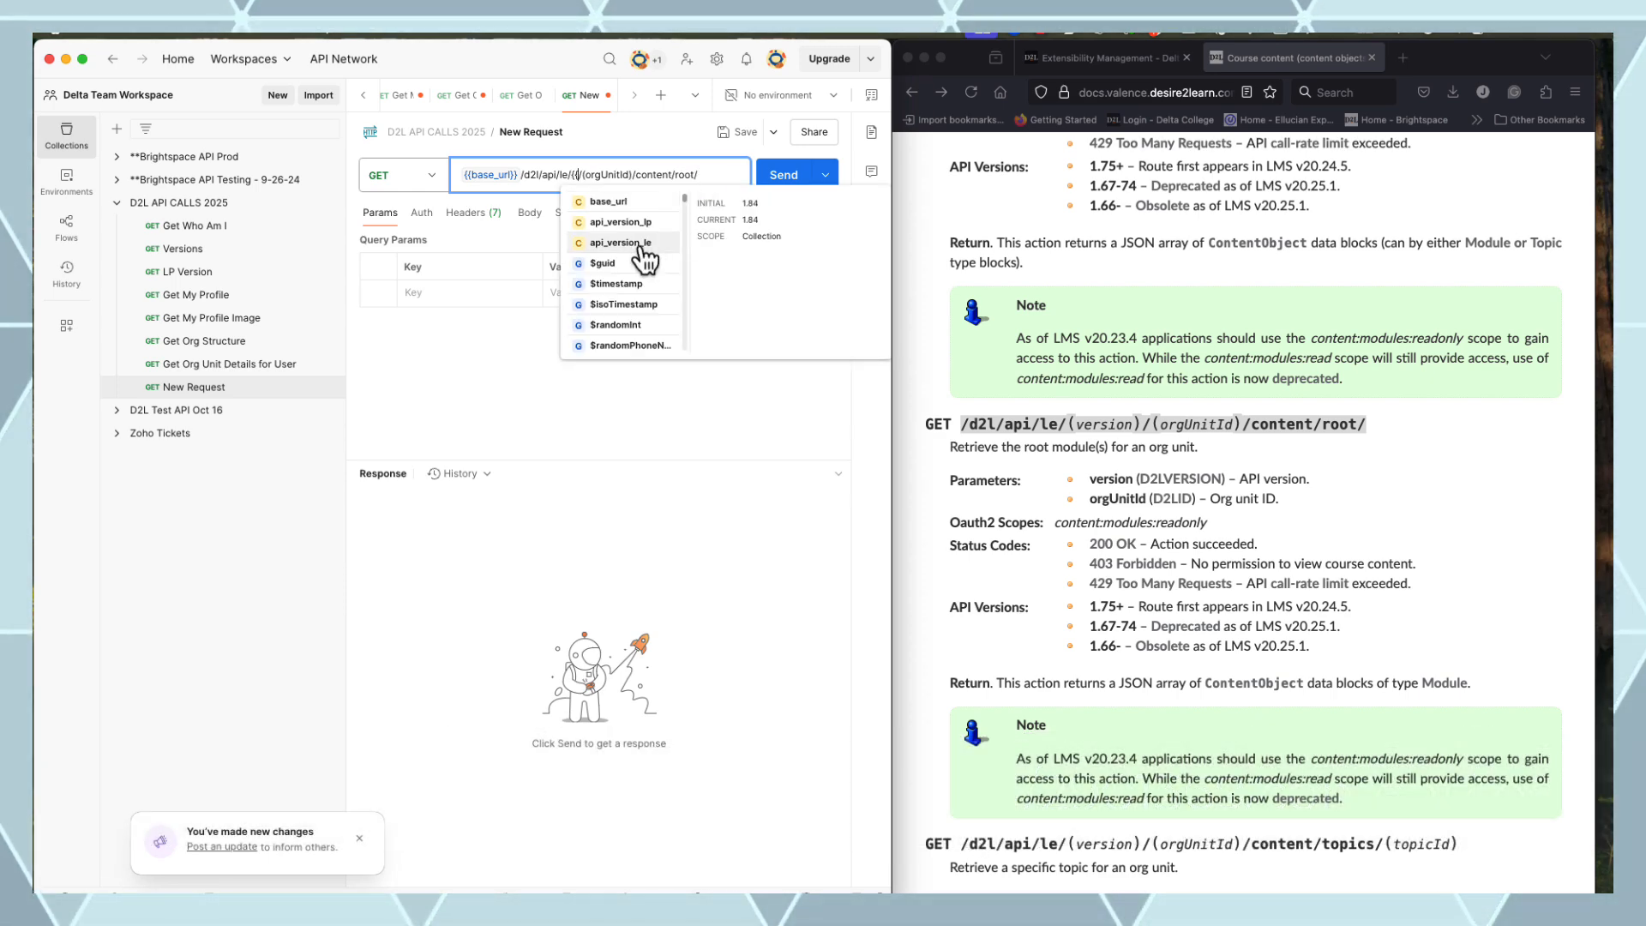
pyautogui.click(676, 240)
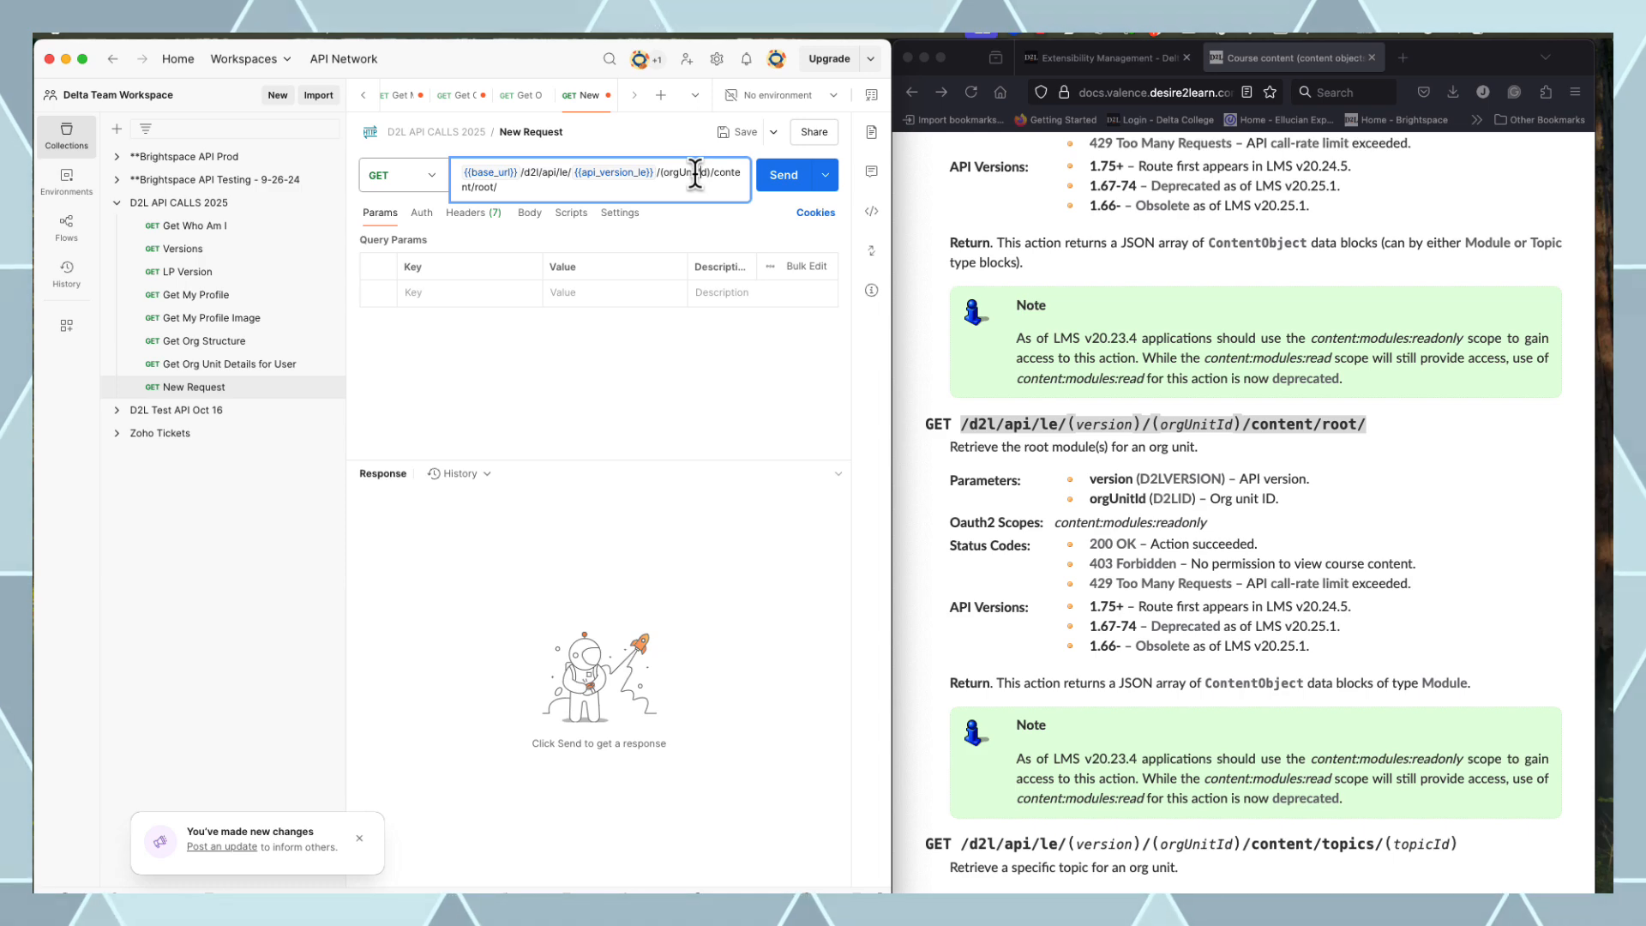
pyautogui.click(1107, 60)
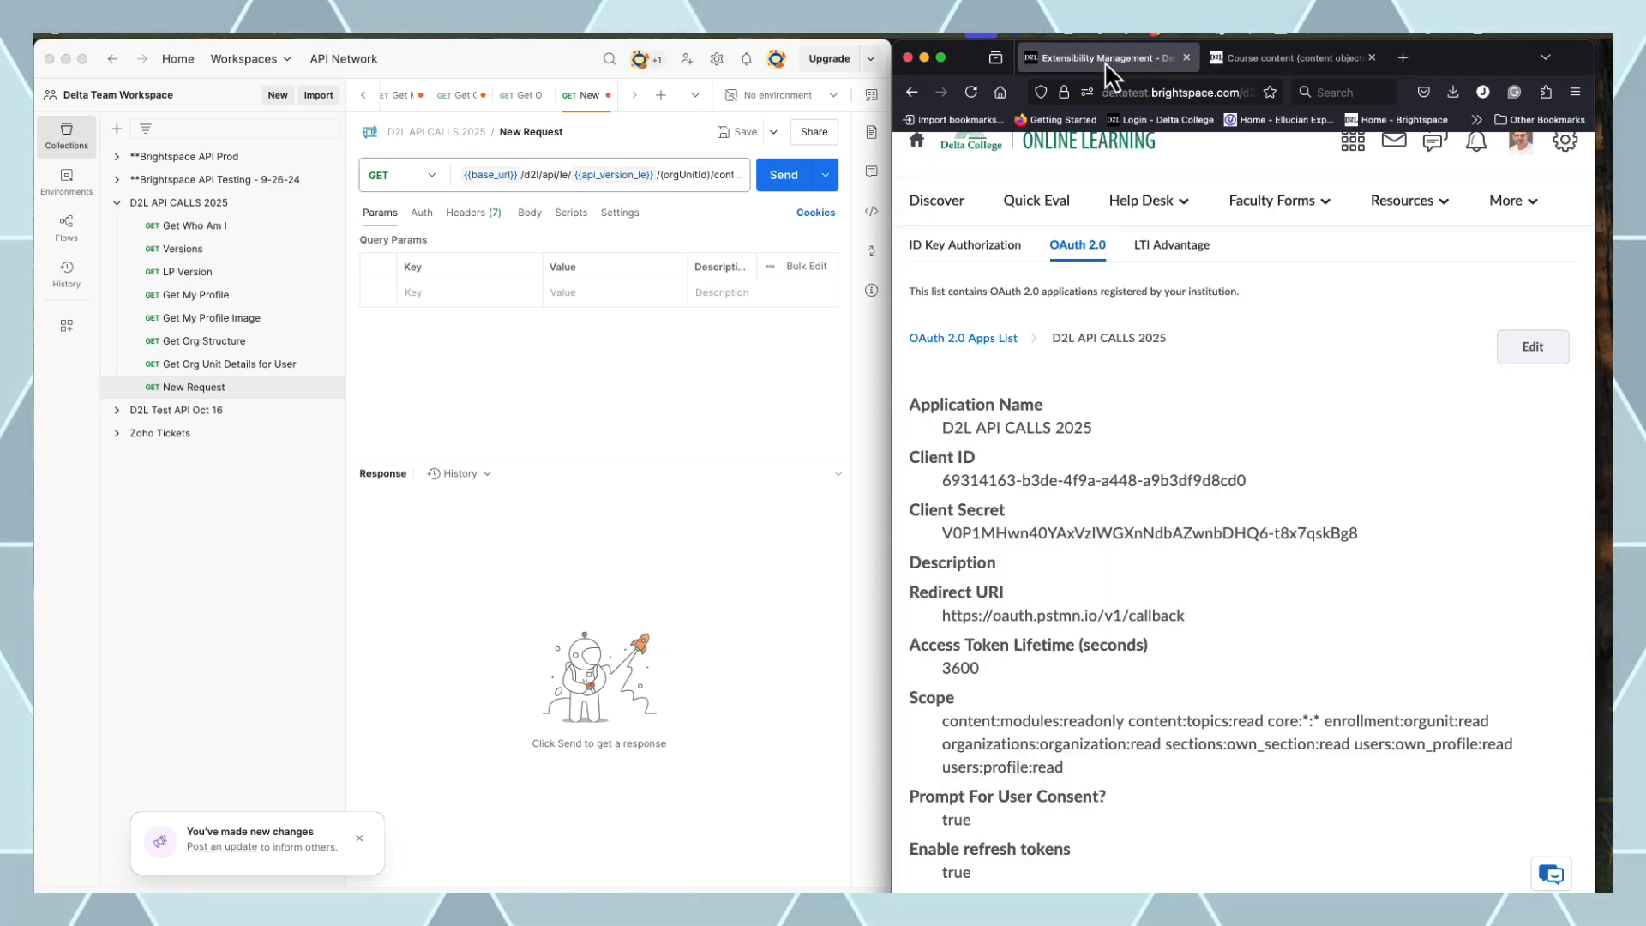
# Open the WordPress Custom Theme Design course's Content page and read org unit ID 2901369 from its address
pyautogui.click(1354, 146)
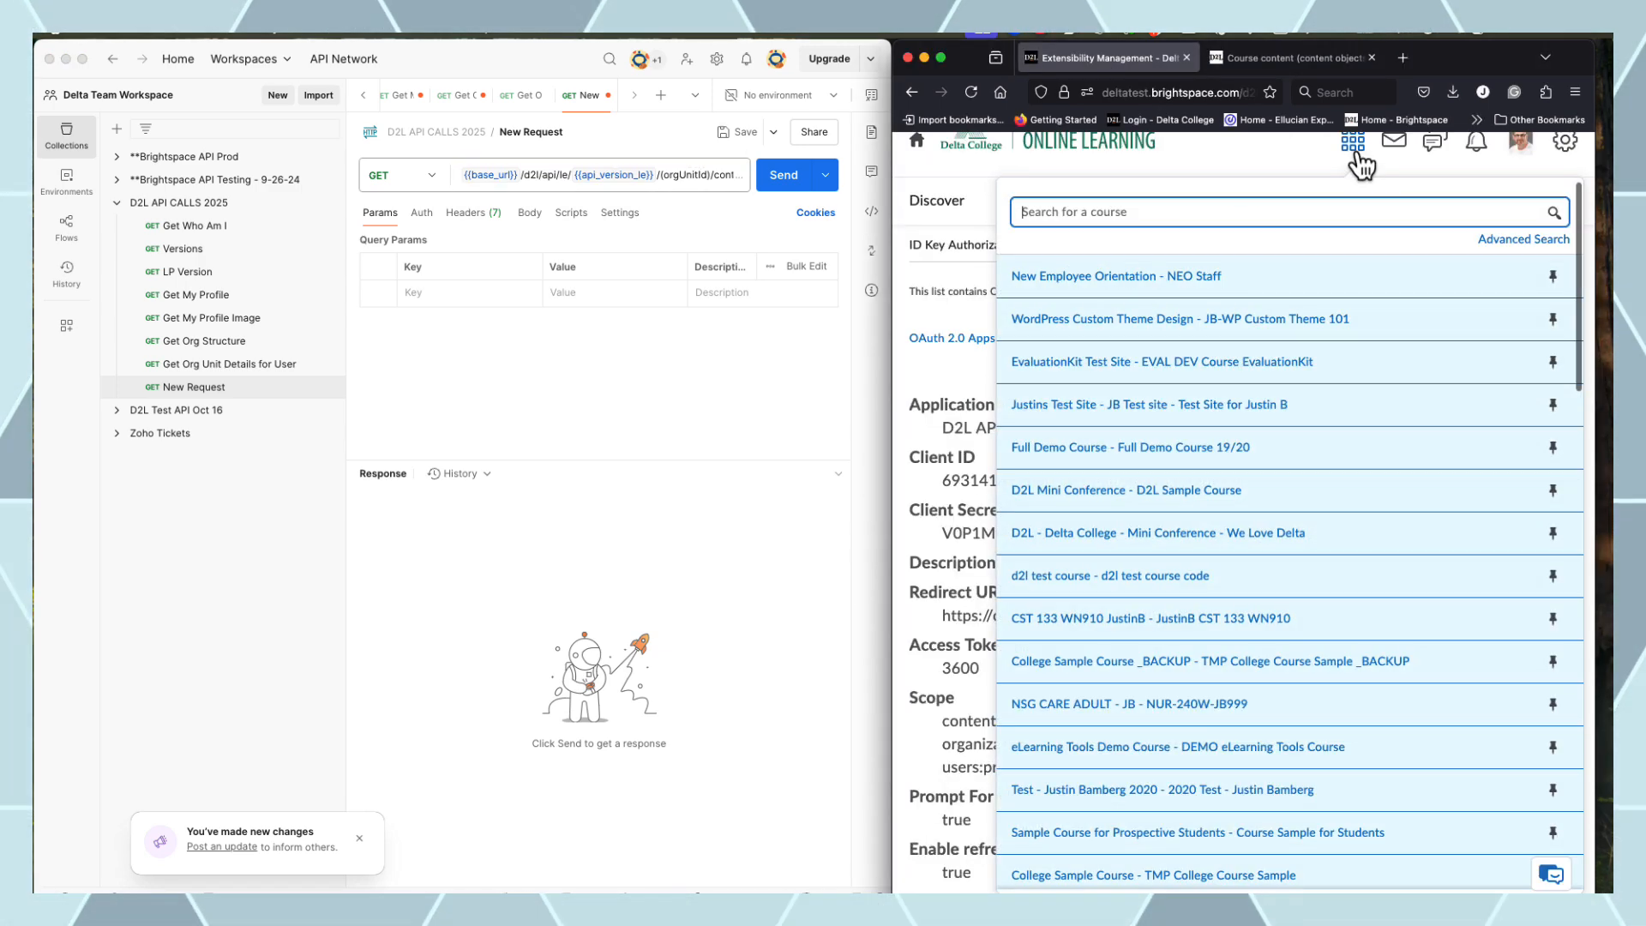
pyautogui.click(1168, 329)
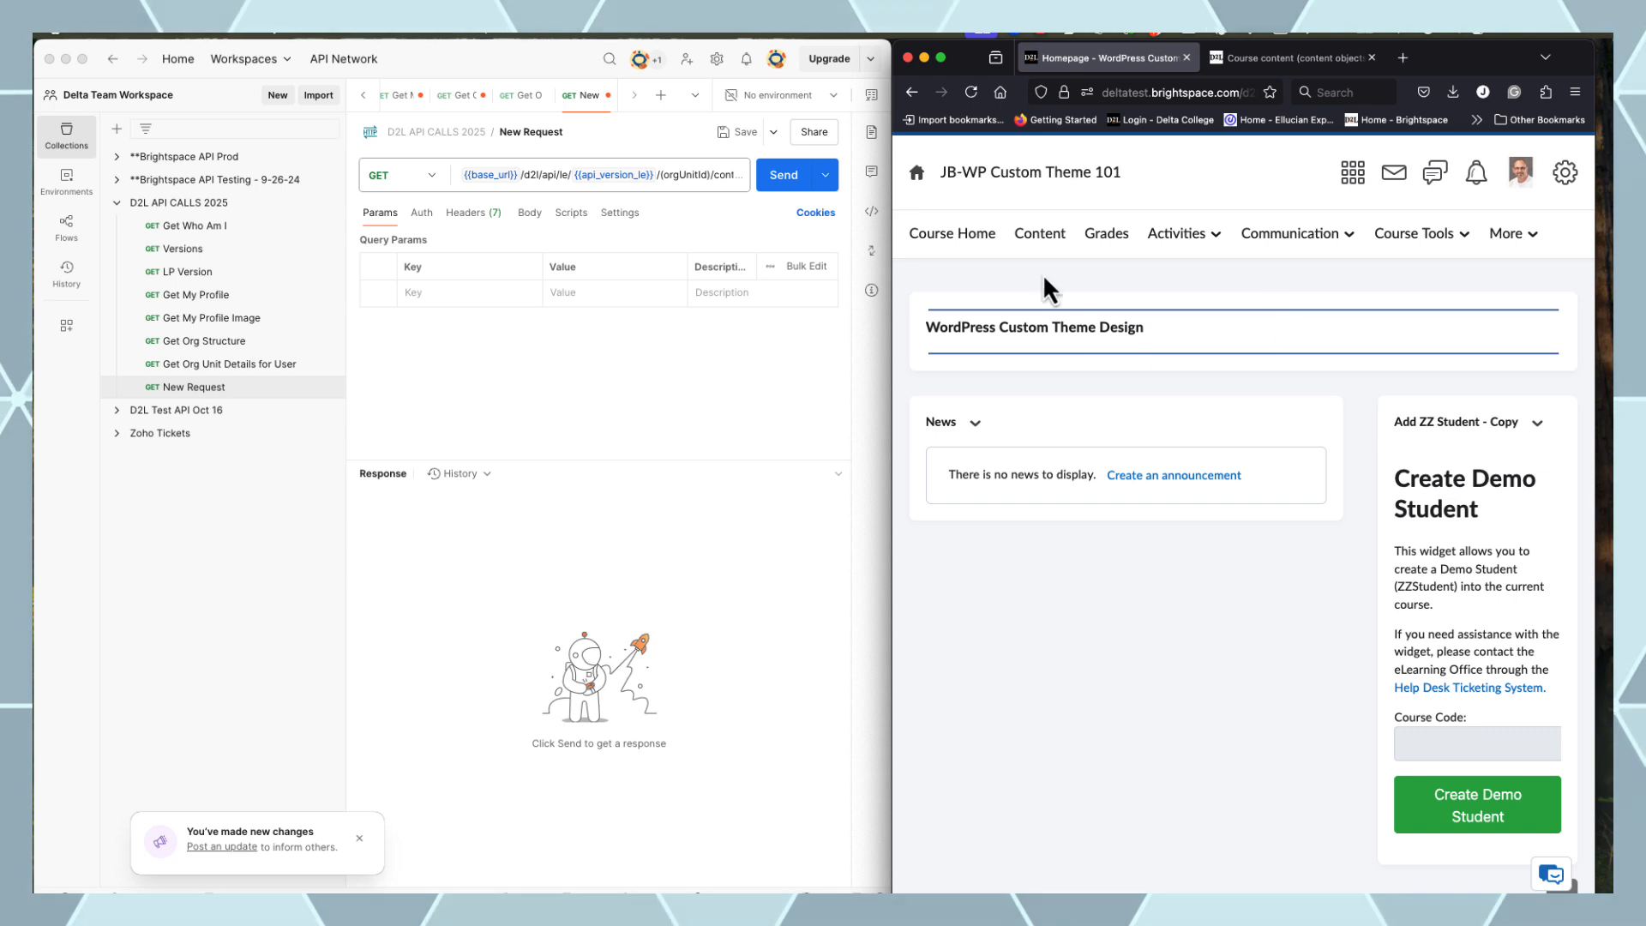
pyautogui.click(1040, 235)
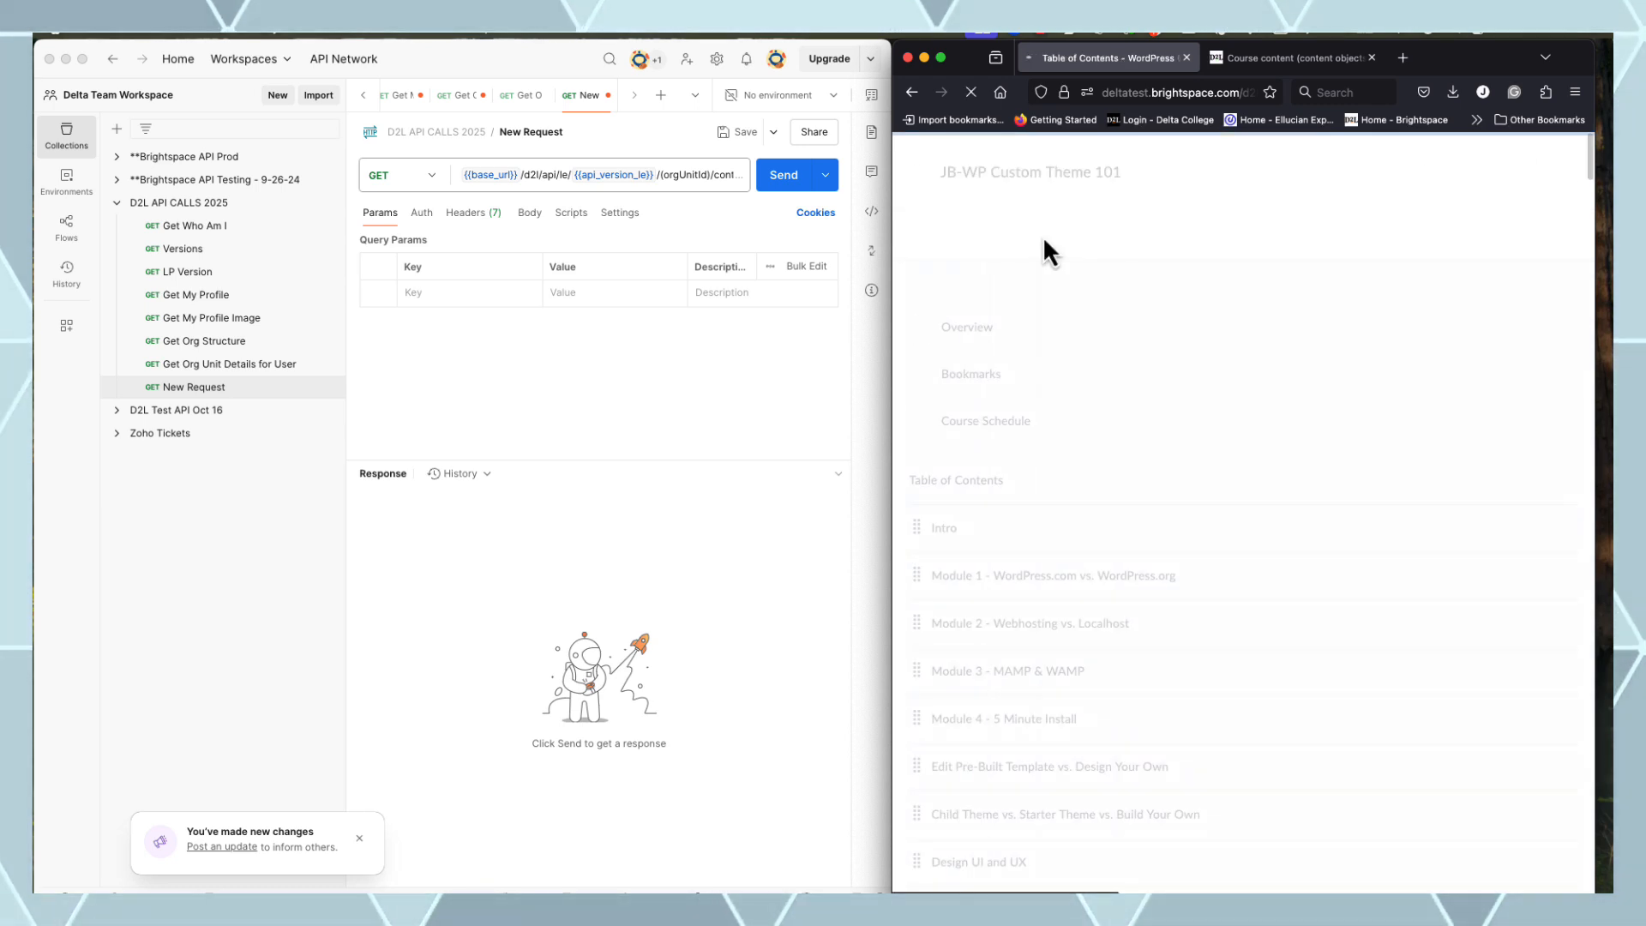
pyautogui.click(1194, 93)
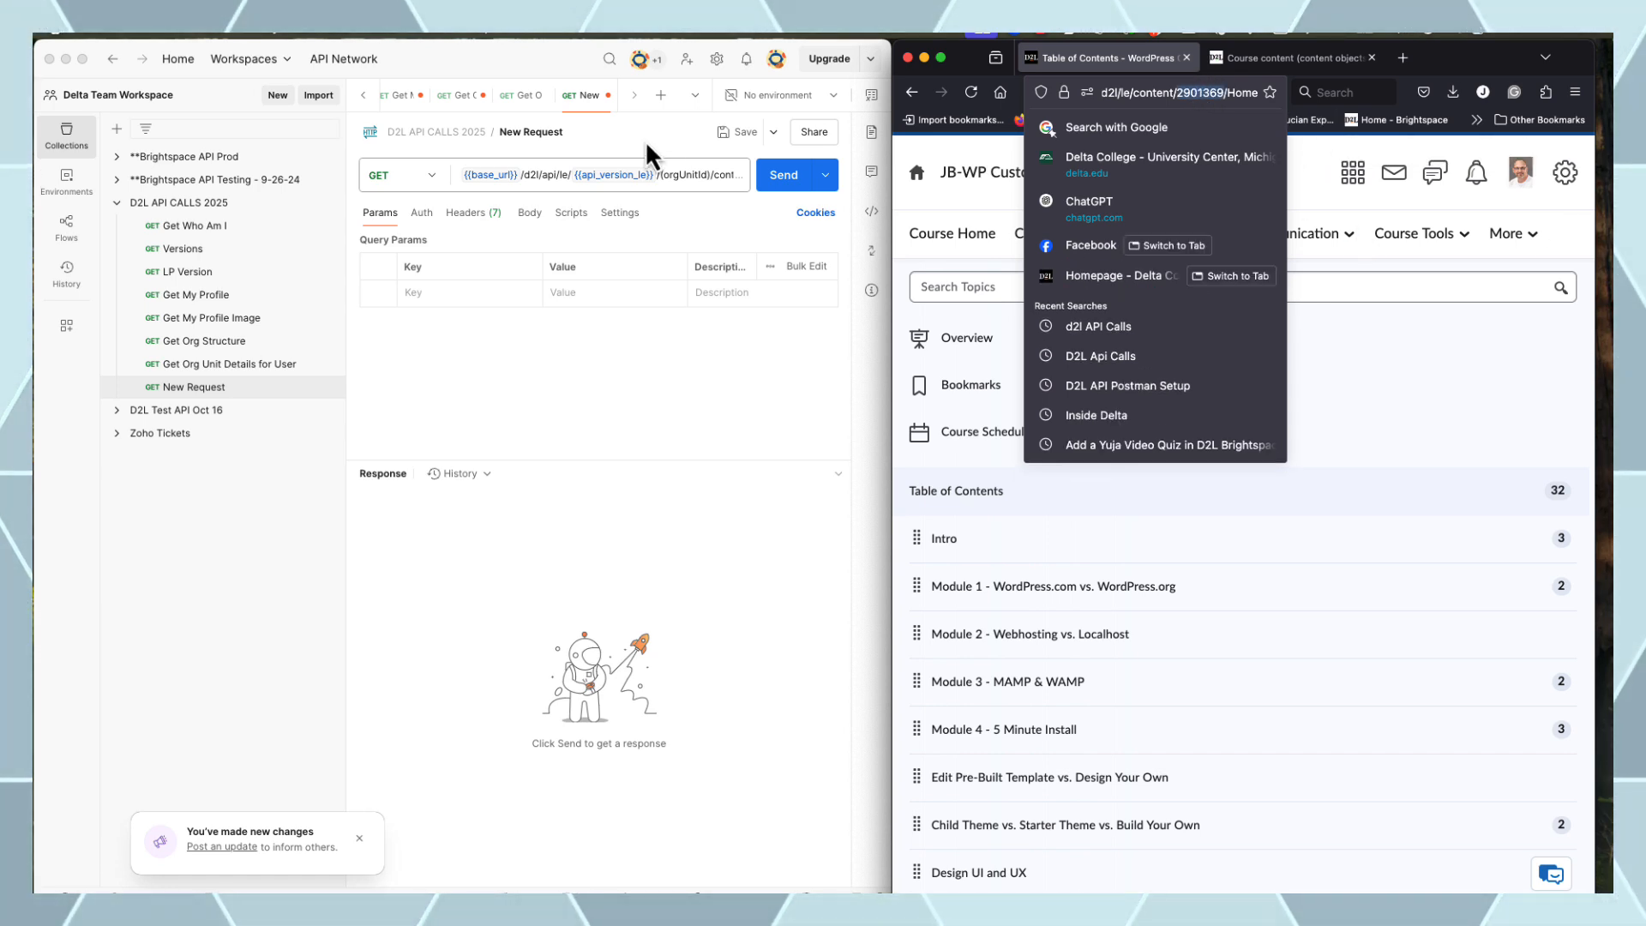
pyautogui.click(716, 176)
# Replace the orgUnitId placeholder with 2901369, send the request, and review the root modules JSON
pyautogui.press('BackSpace')
pyautogui.press('BackSpace')
pyautogui.press('BackSpace')
pyautogui.press('BackSpace')
pyautogui.press('BackSpace')
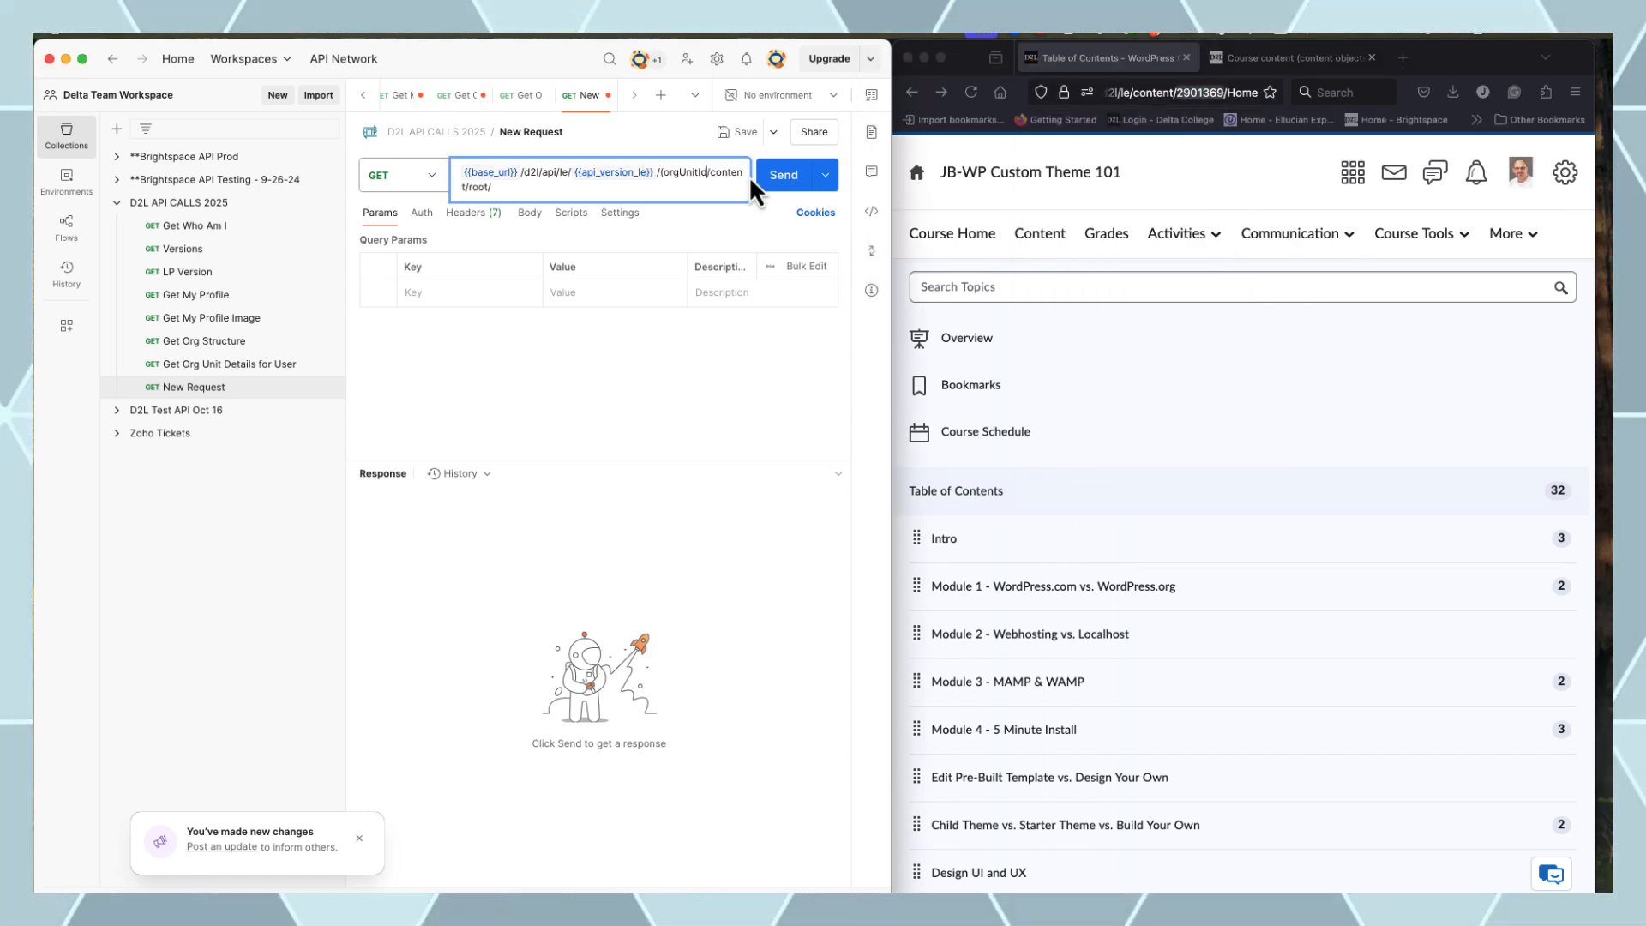
pyautogui.press('BackSpace')
pyautogui.press('BackSpace')
pyautogui.press('BackSpace')
pyautogui.press('BackSpace')
pyautogui.press('BackSpace')
pyautogui.press('BackSpace')
pyautogui.write('2901369')
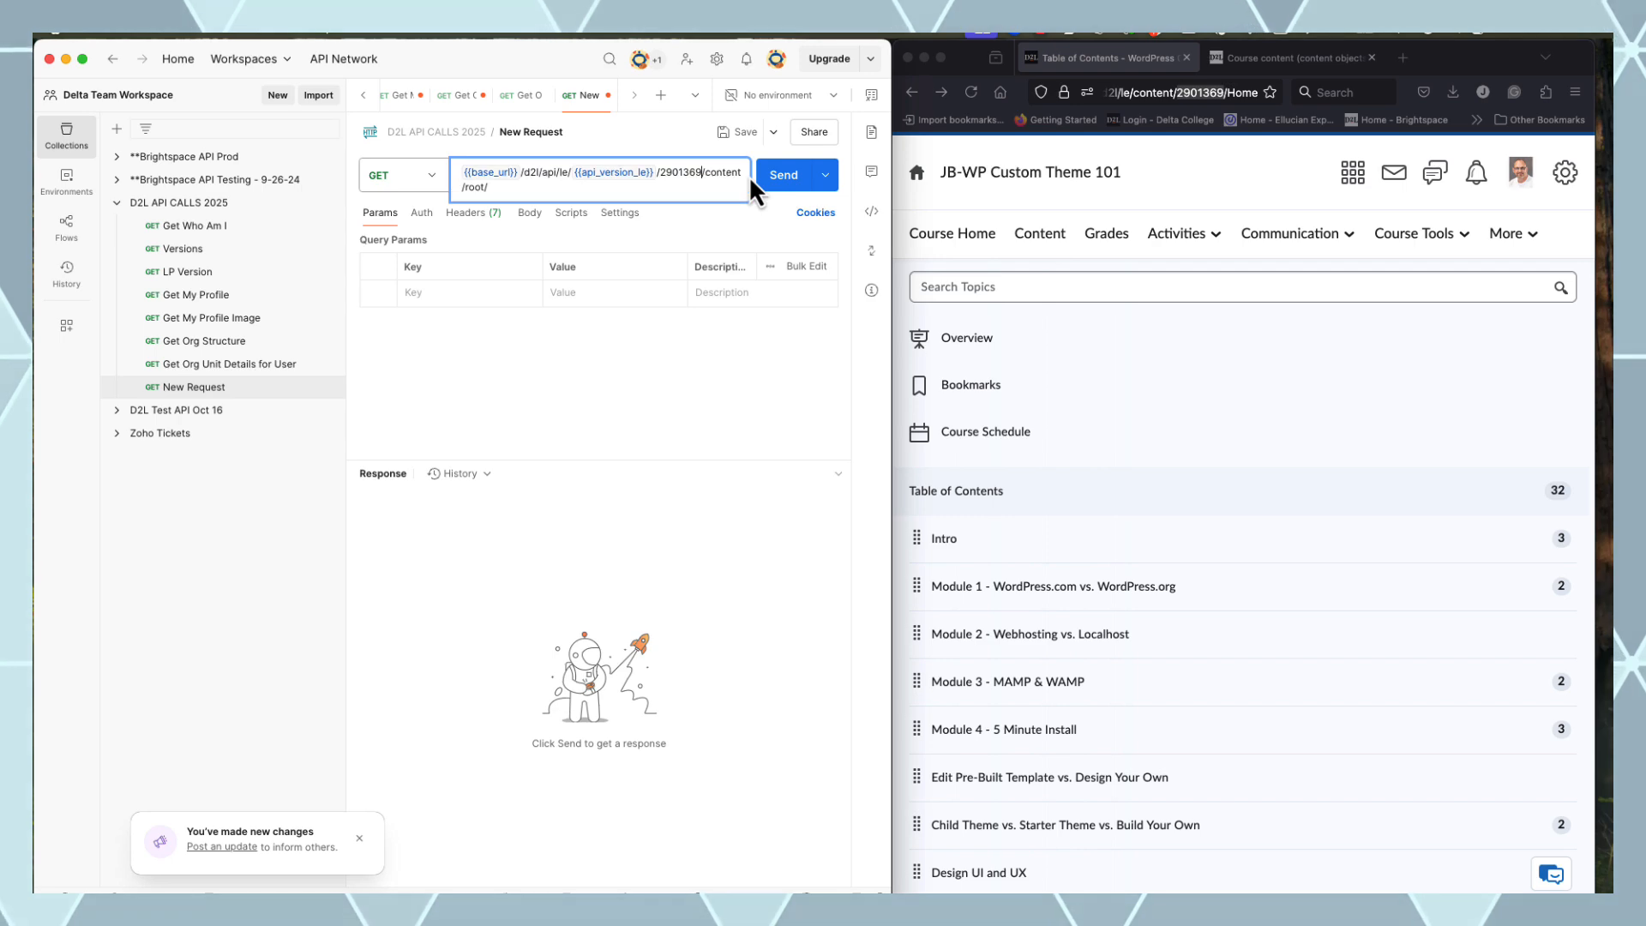
pyautogui.click(798, 182)
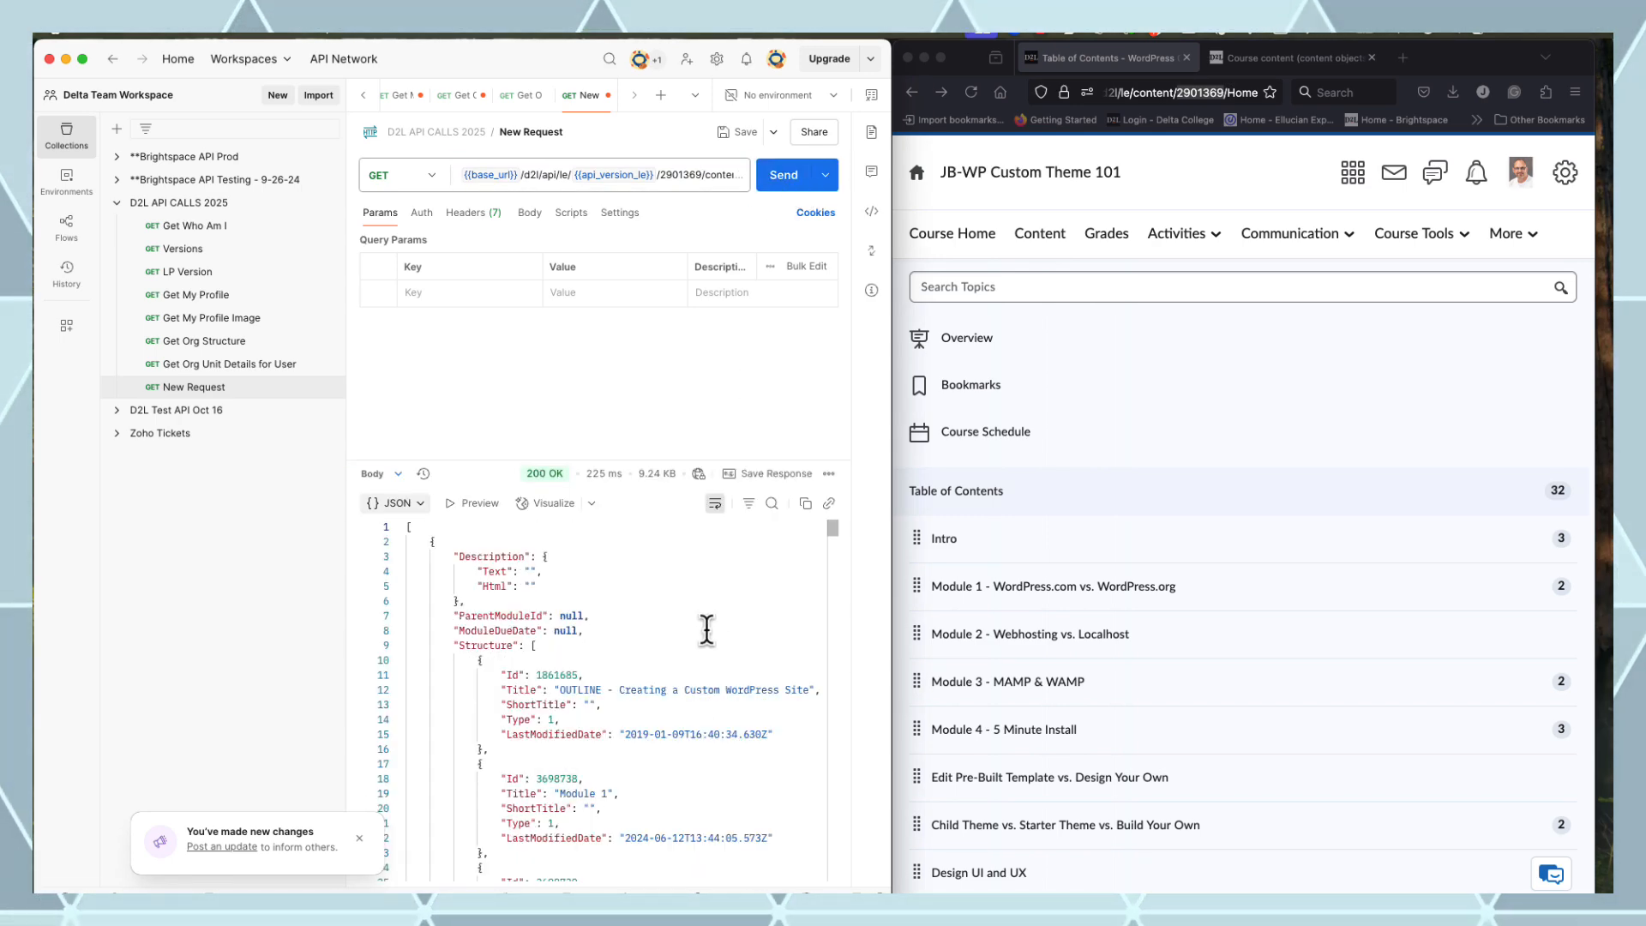
pyautogui.scroll(-5, 694, 618)
pyautogui.scroll(-15, 686, 603)
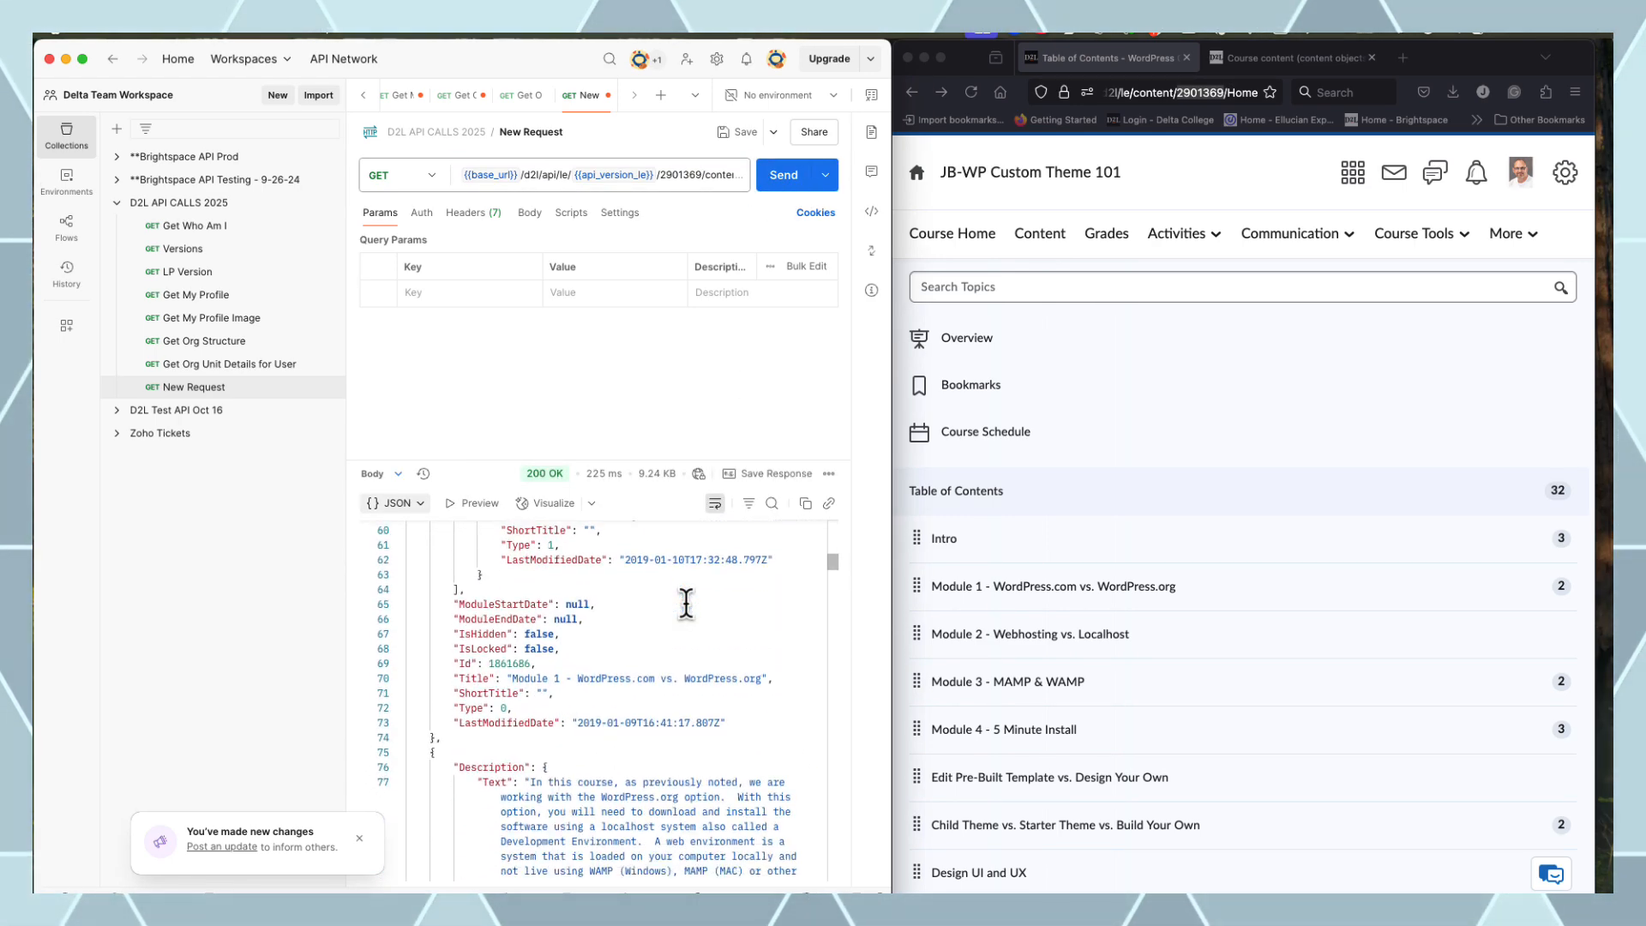
pyautogui.moveTo(836, 596); pyautogui.dragTo(834, 635)
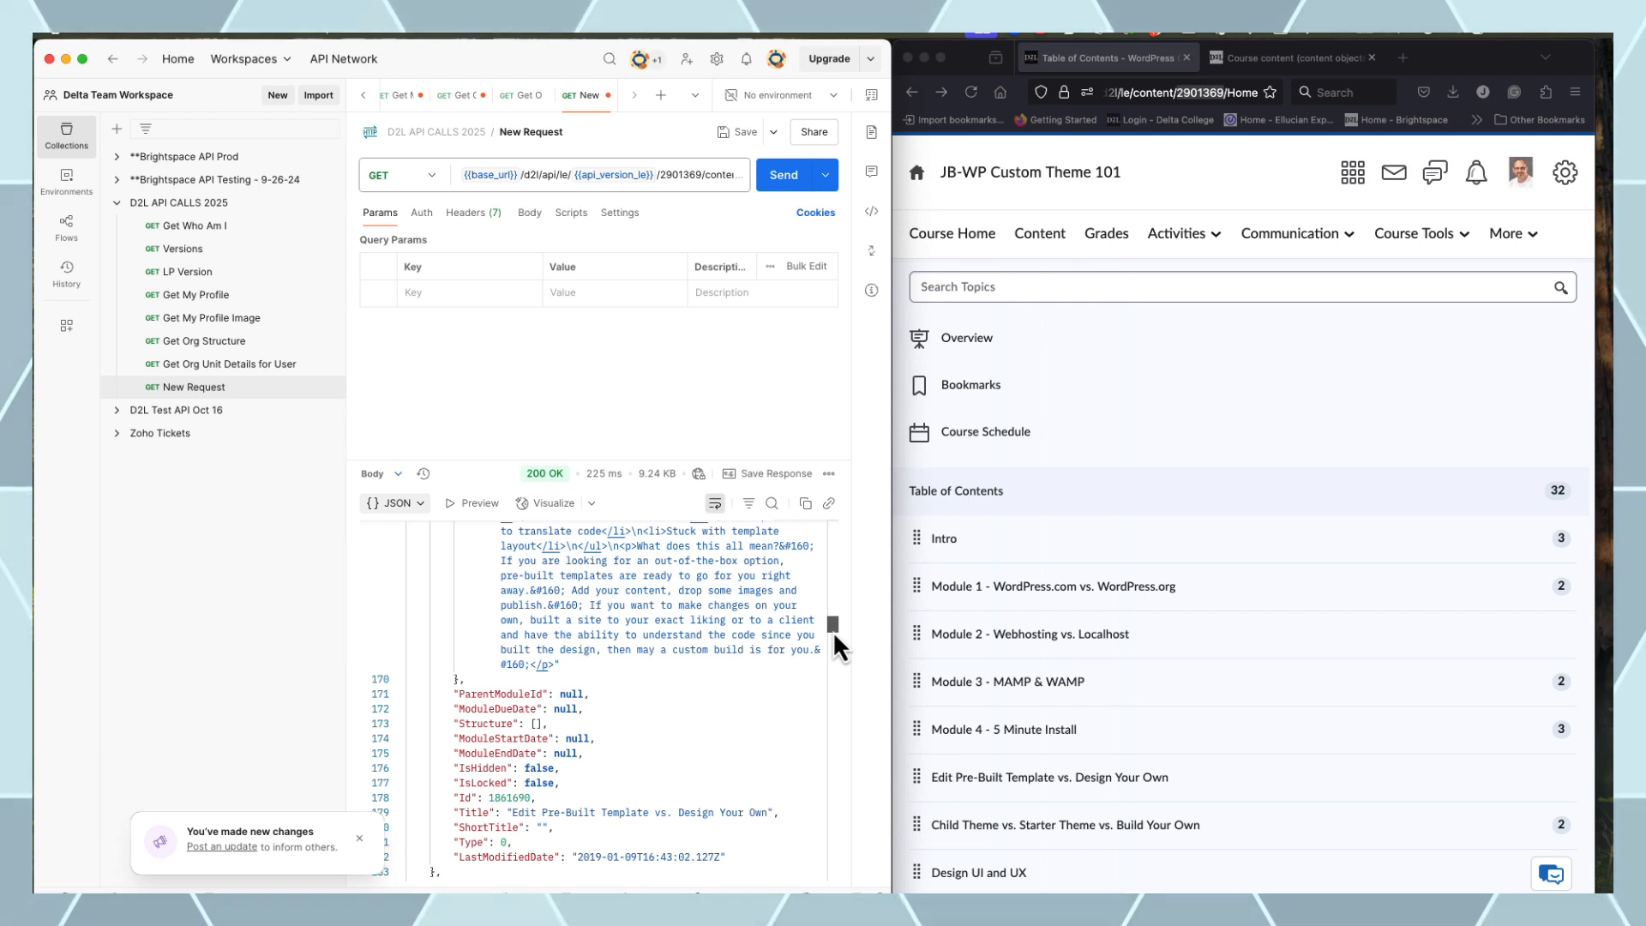
# Name the request 'Get Modules' and locate Module 4's Id 1861689 in the response
pyautogui.write('G')
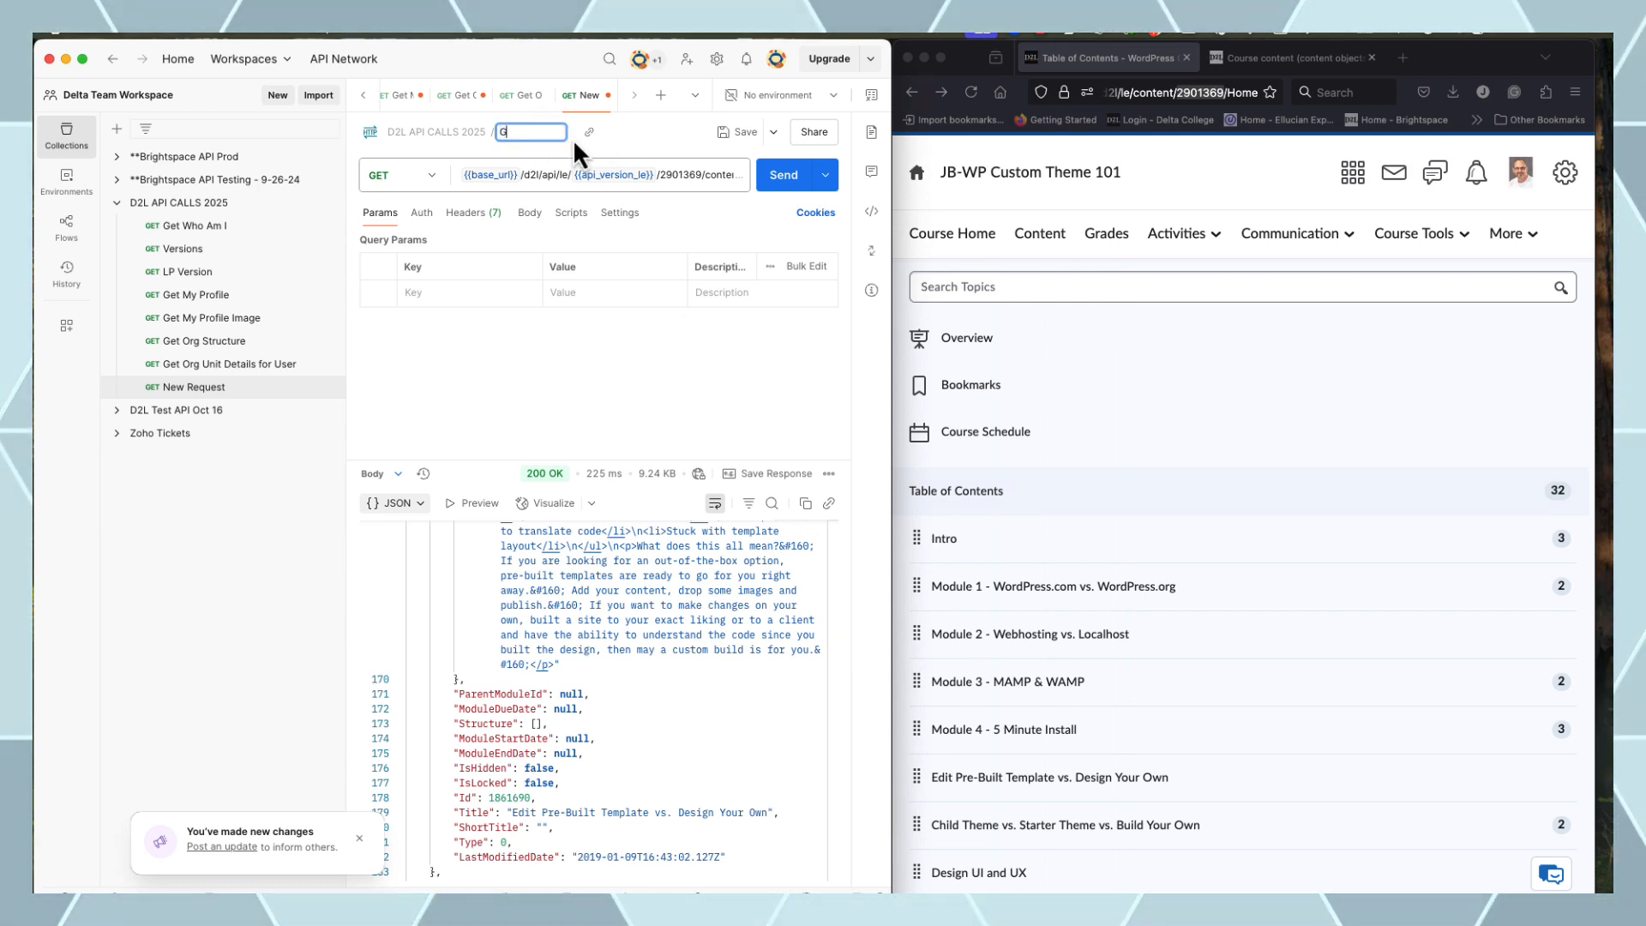
pyautogui.write('et Modules')
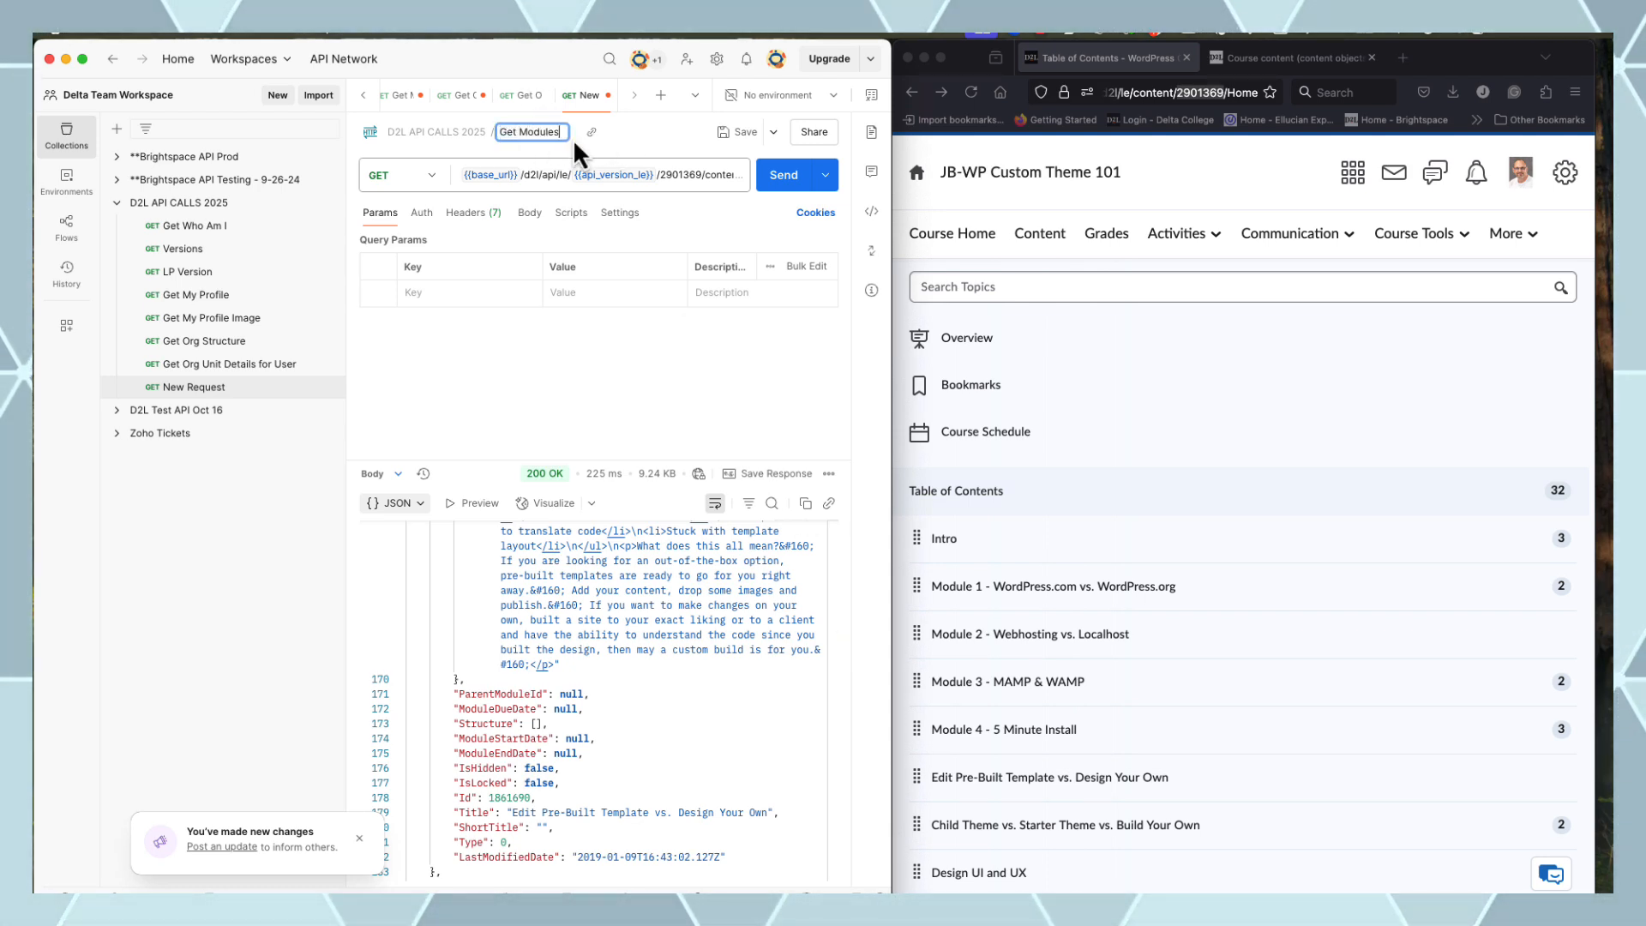
pyautogui.press('Return')
pyautogui.scroll(-3, 579, 677)
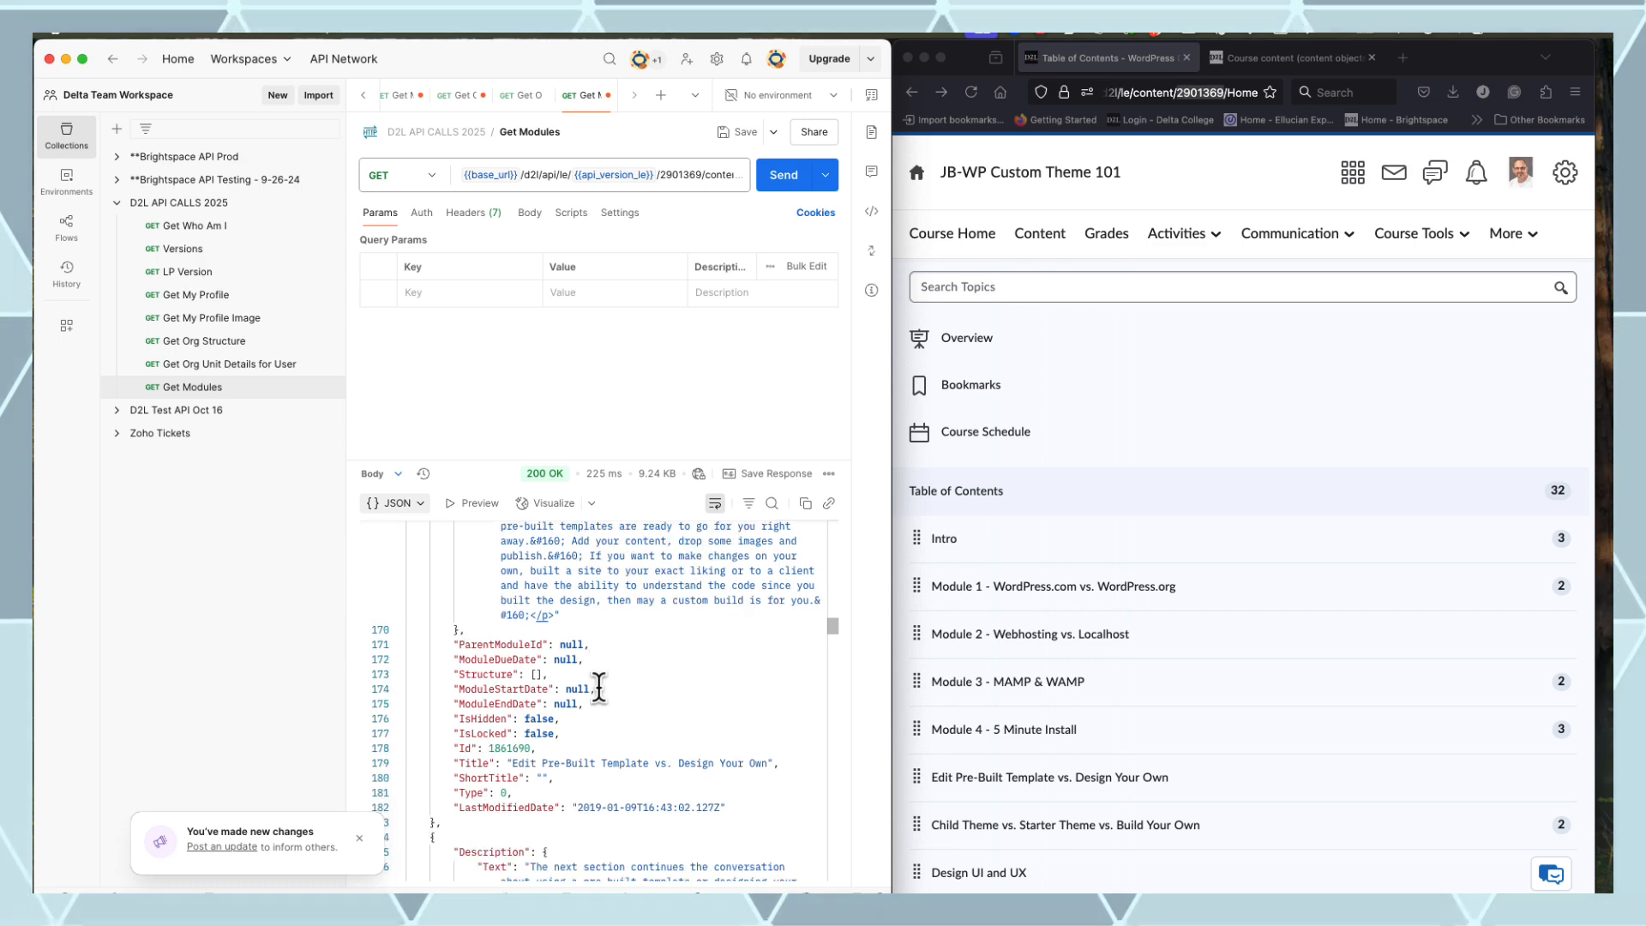
pyautogui.scroll(10, 579, 693)
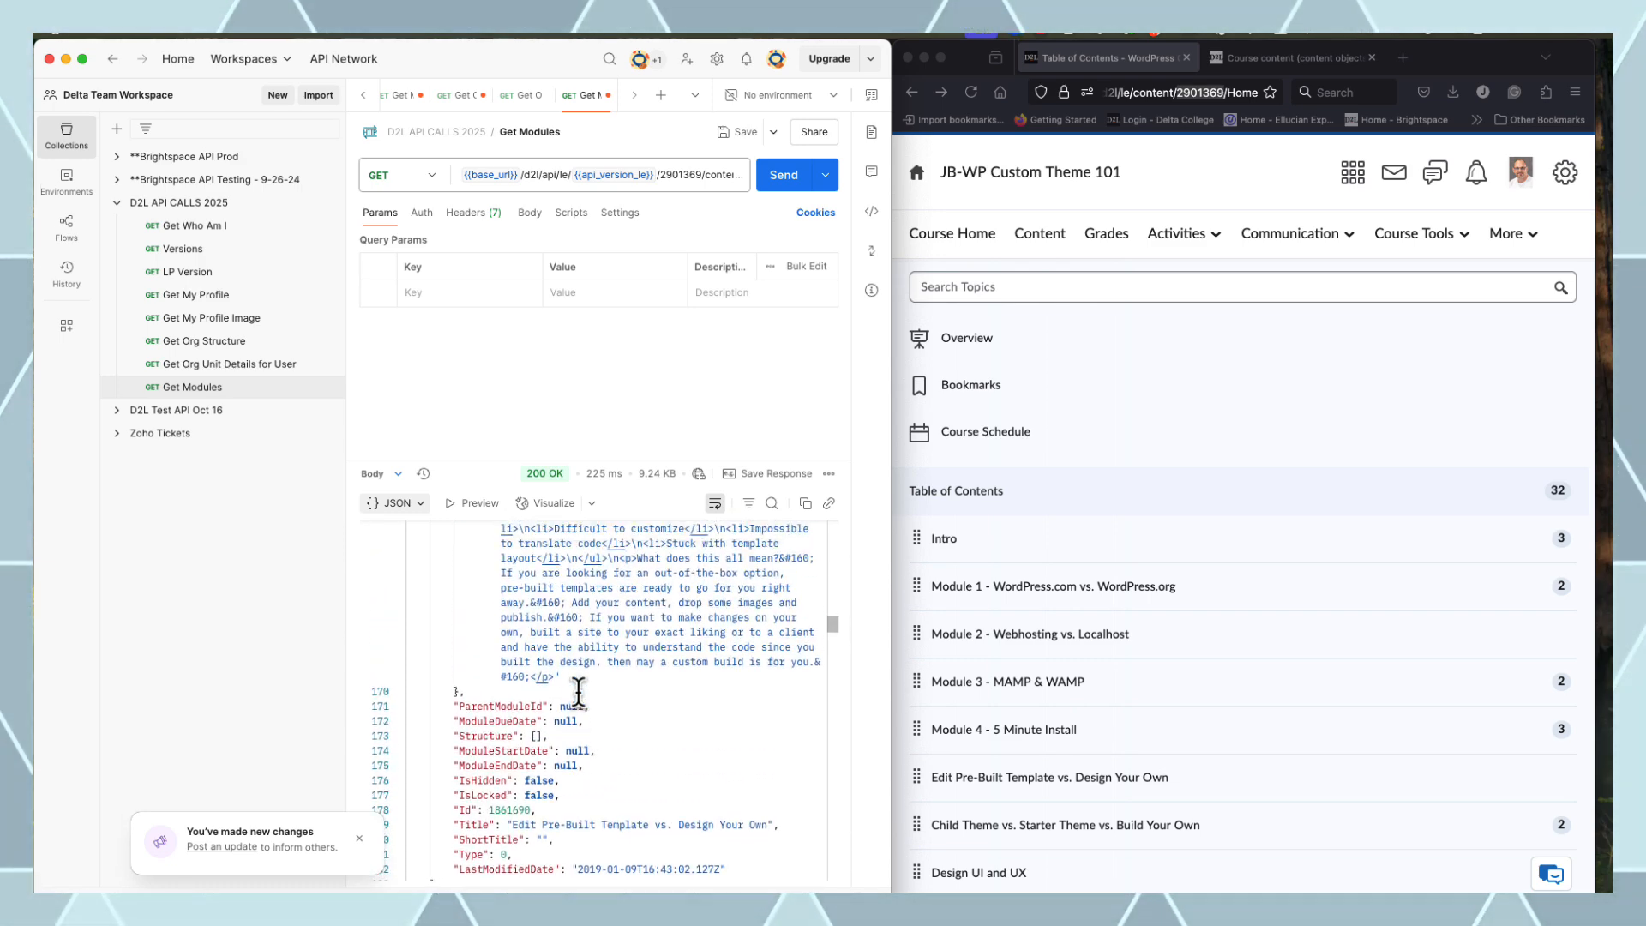
pyautogui.scroll(3, 595, 684)
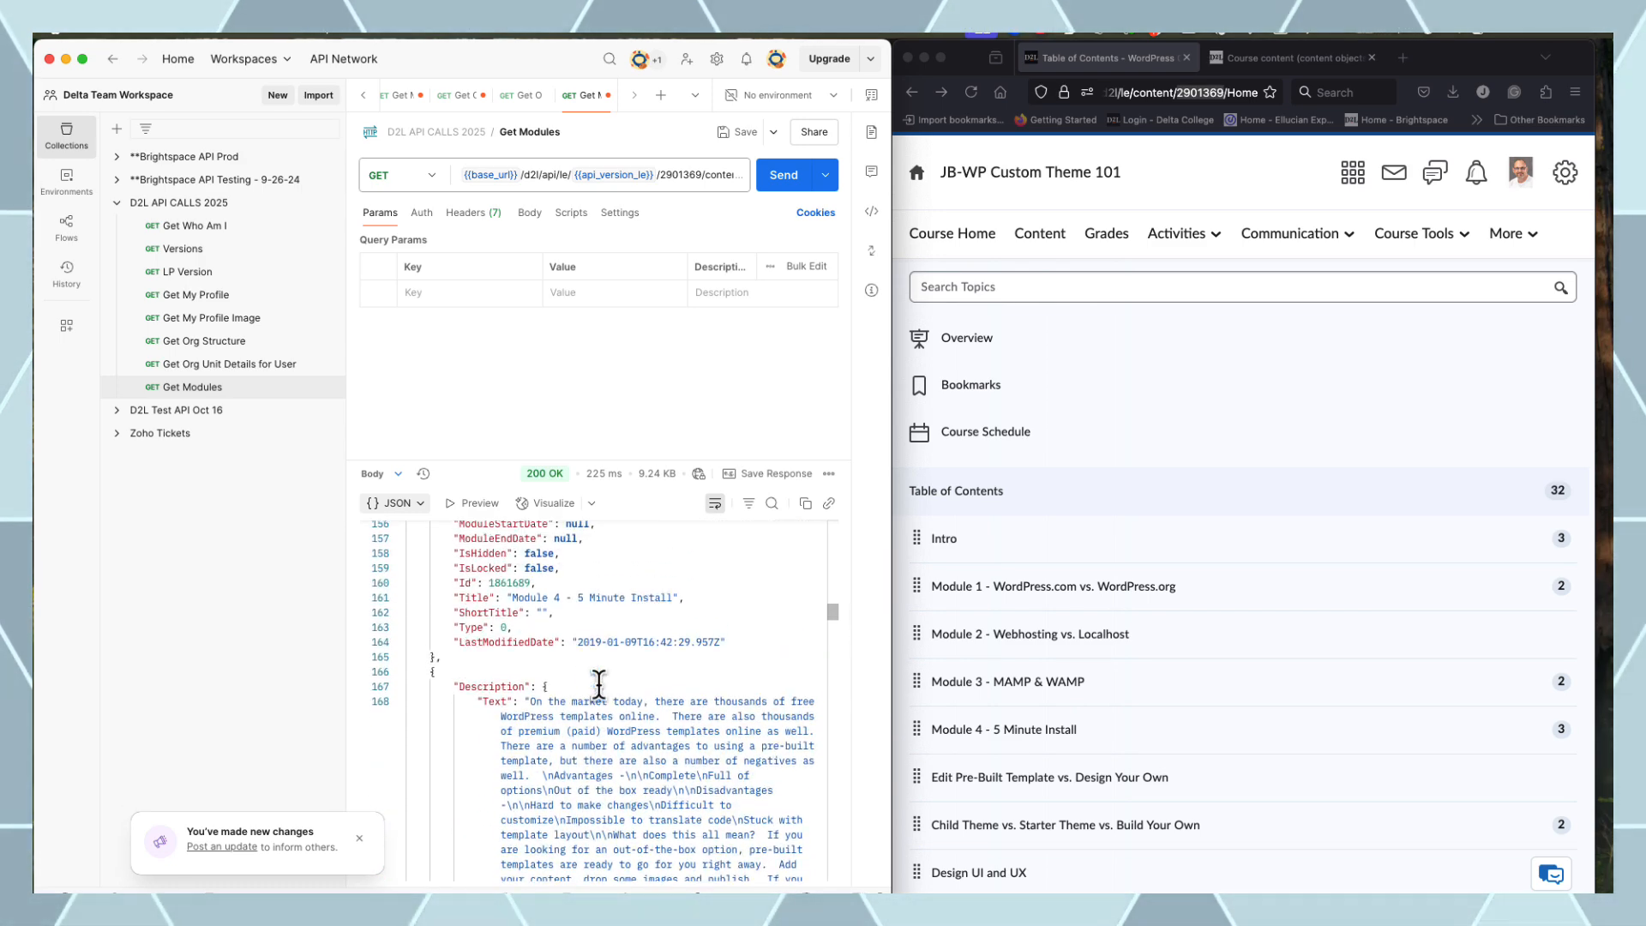
pyautogui.doubleClick(525, 687)
pyautogui.scroll(3, 521, 652)
pyautogui.click(508, 741)
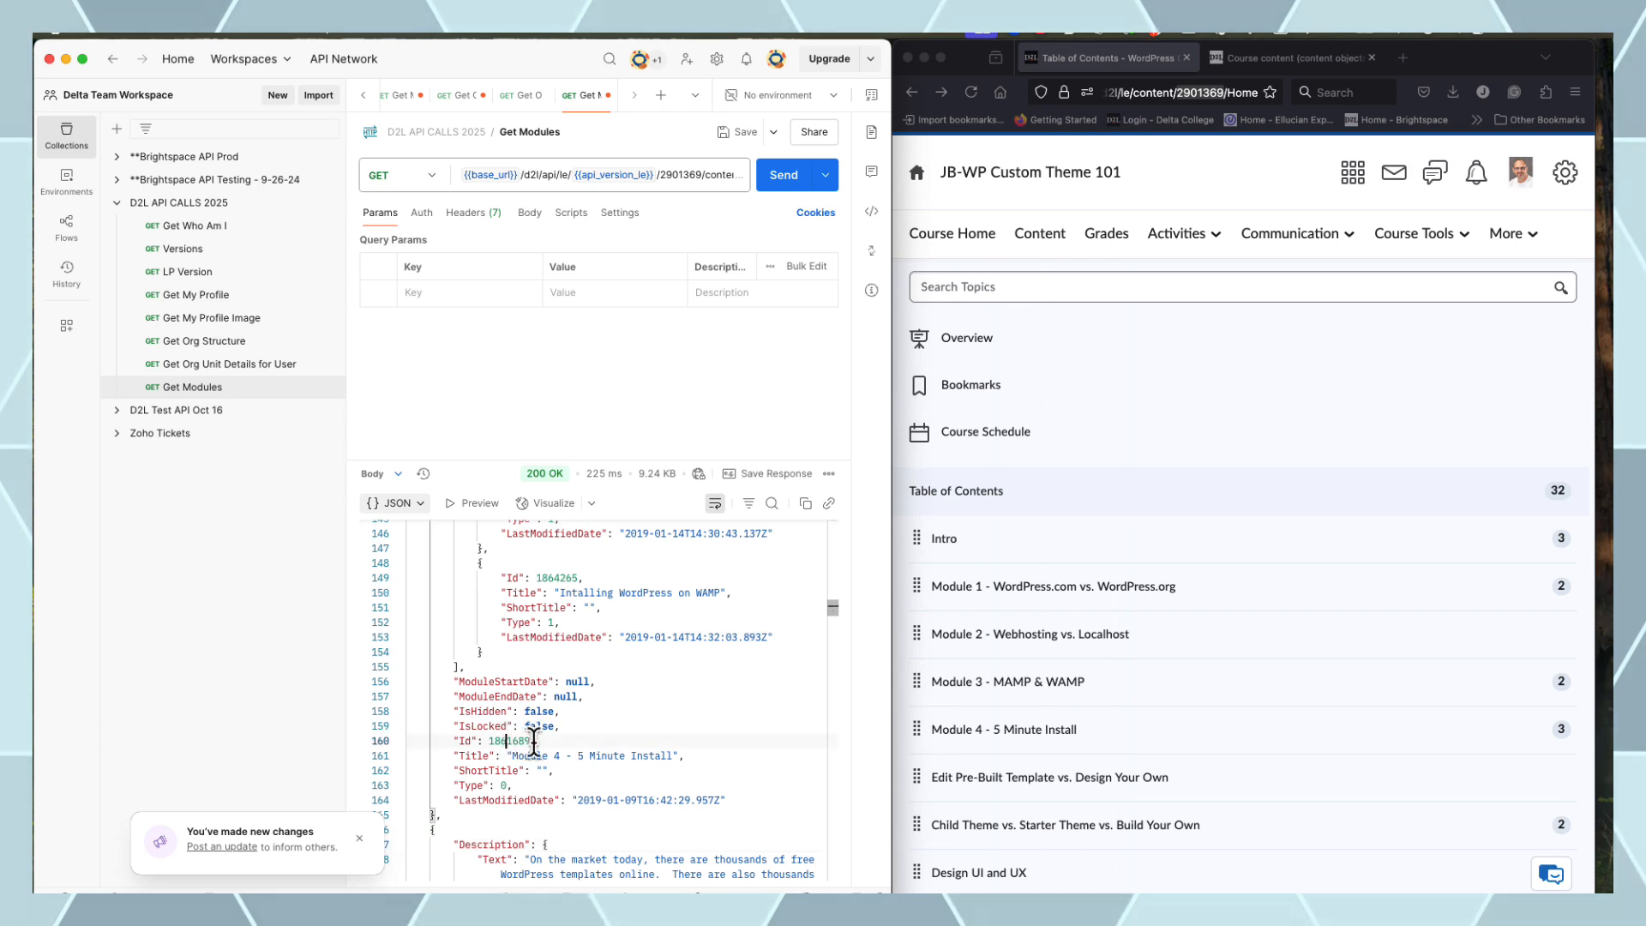
pyautogui.click(683, 713)
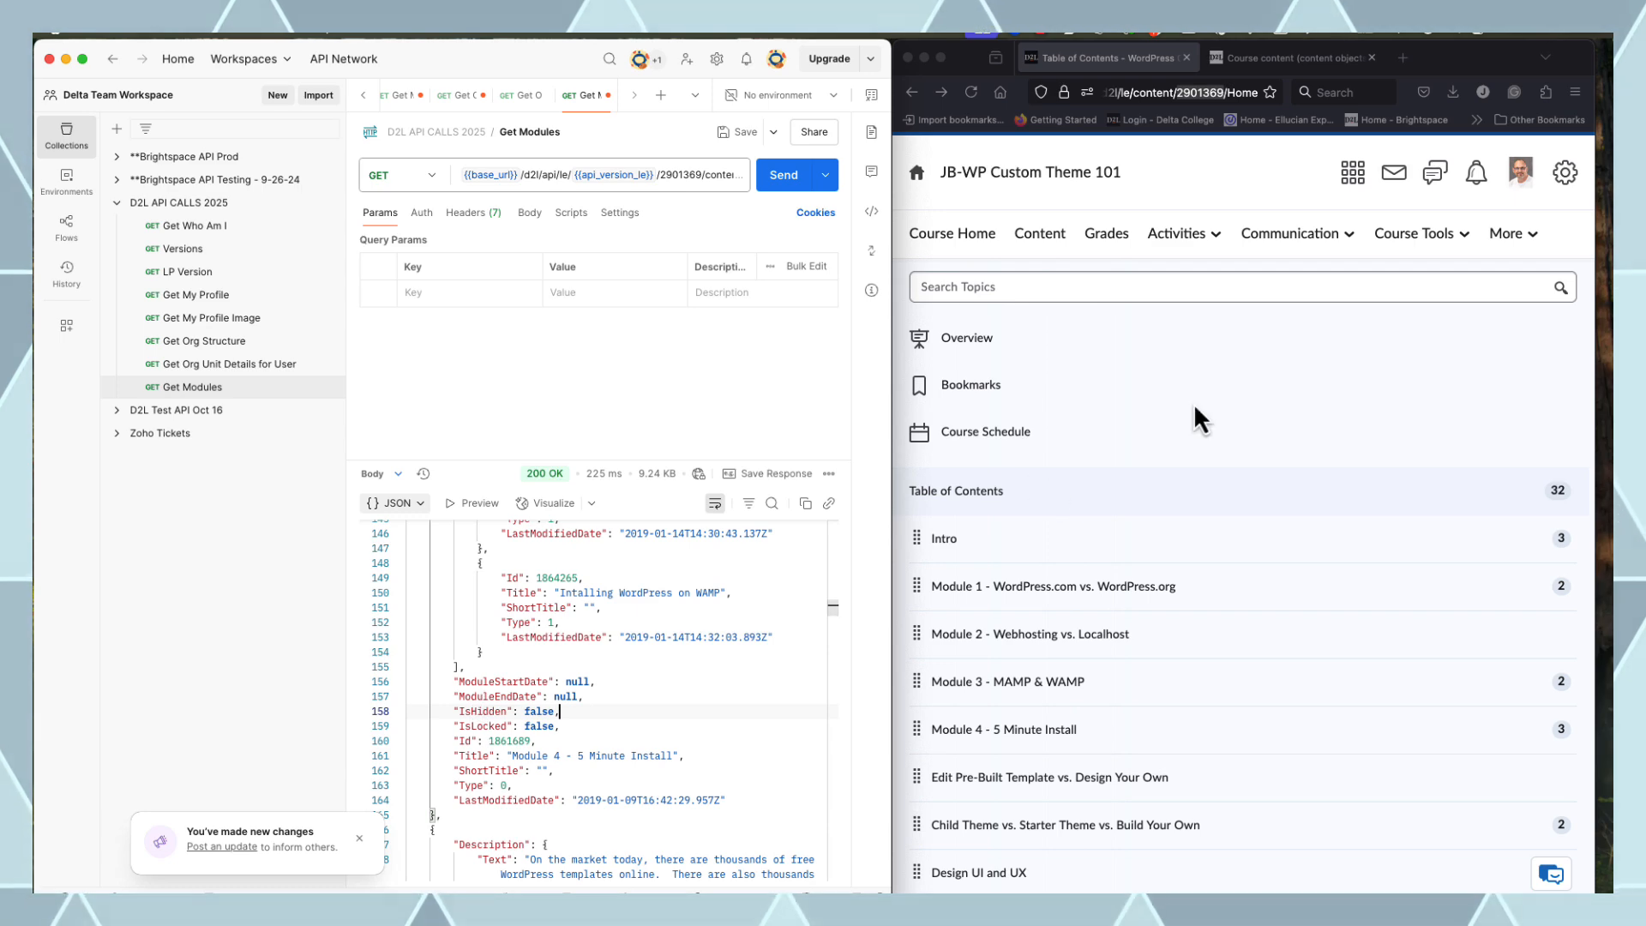
# Scroll the Course content docs up to GET .../content/modules/(moduleId) and select its route path
pyautogui.click(1293, 58)
pyautogui.scroll(5, 1338, 459)
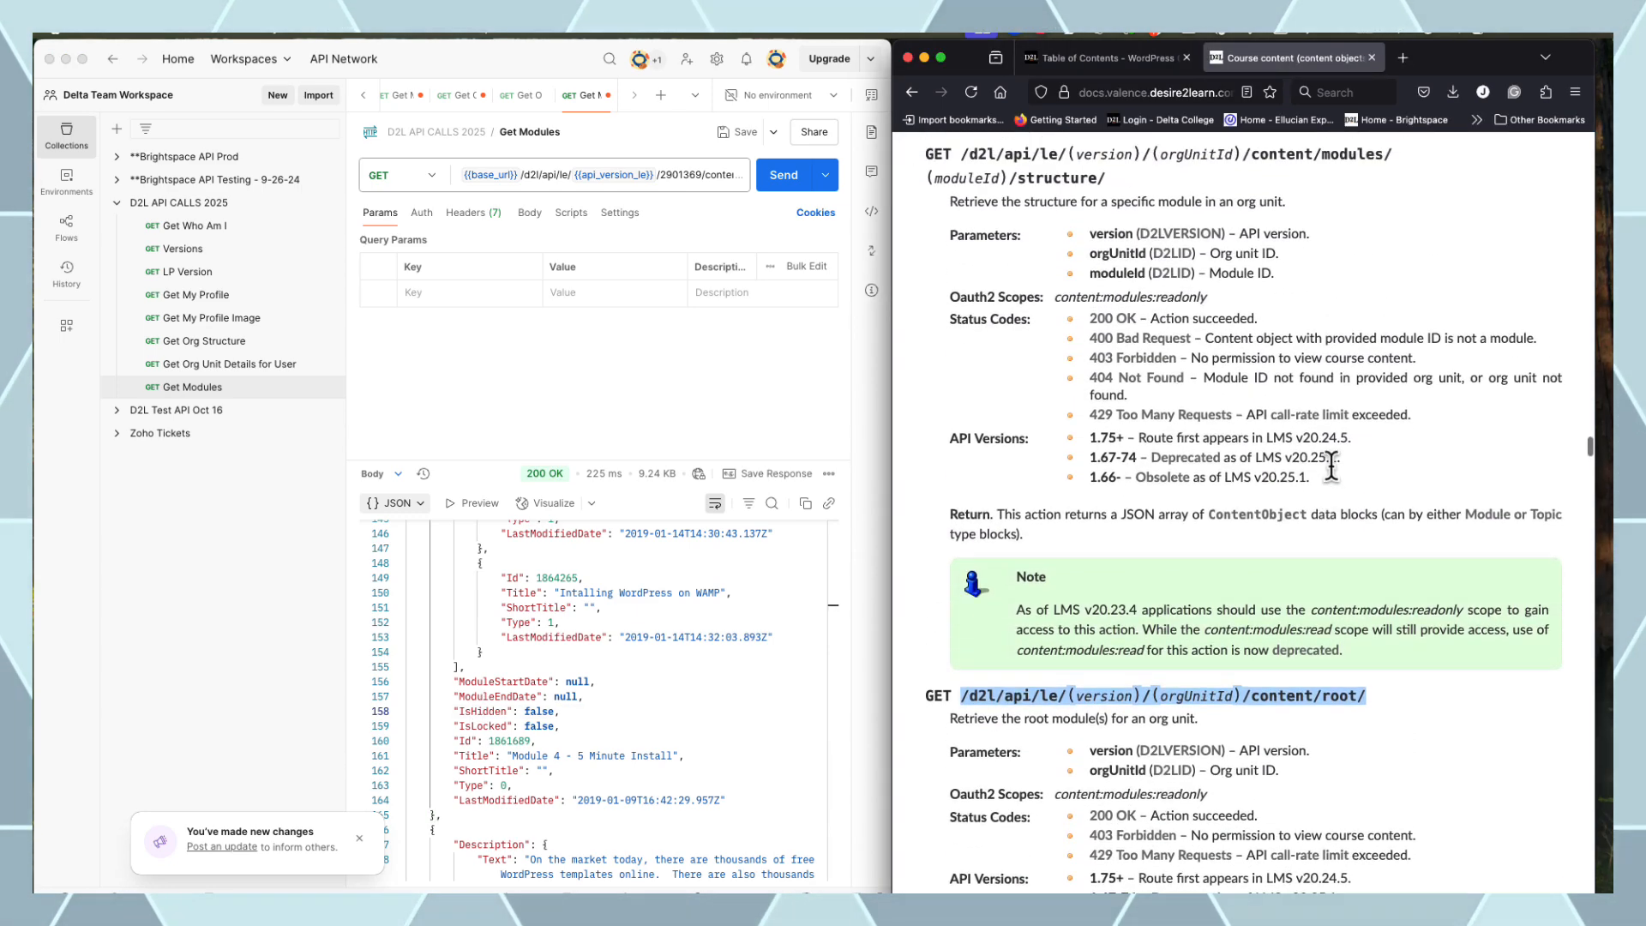
pyautogui.scroll(4, 1166, 411)
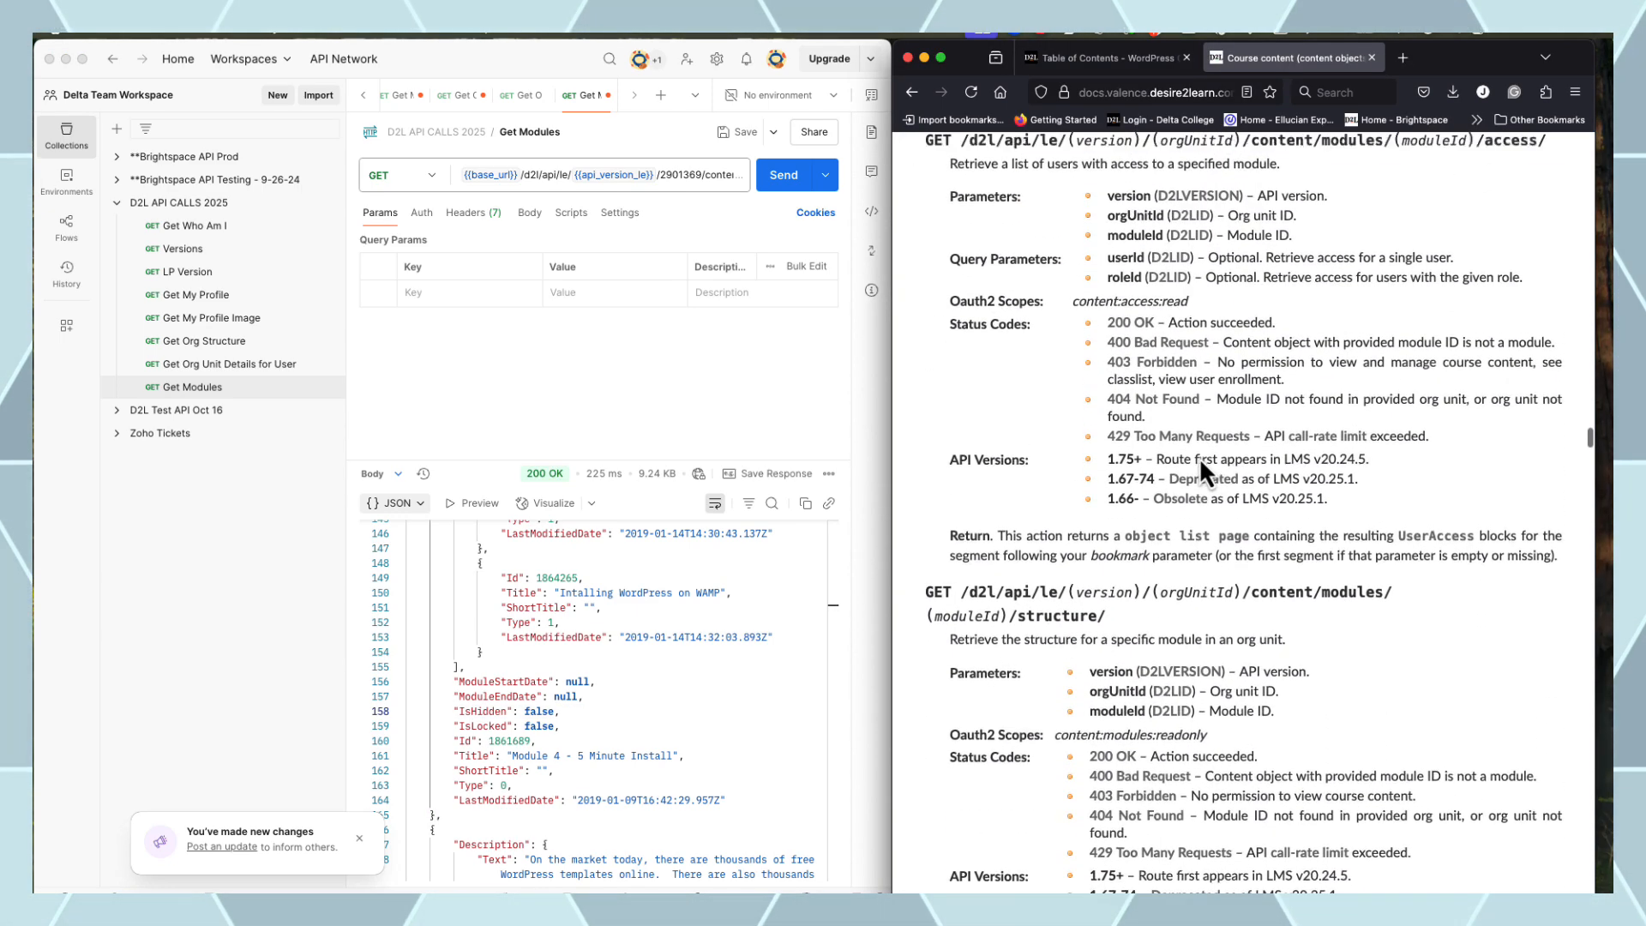
pyautogui.scroll(2, 1211, 460)
pyautogui.scroll(5, 1251, 463)
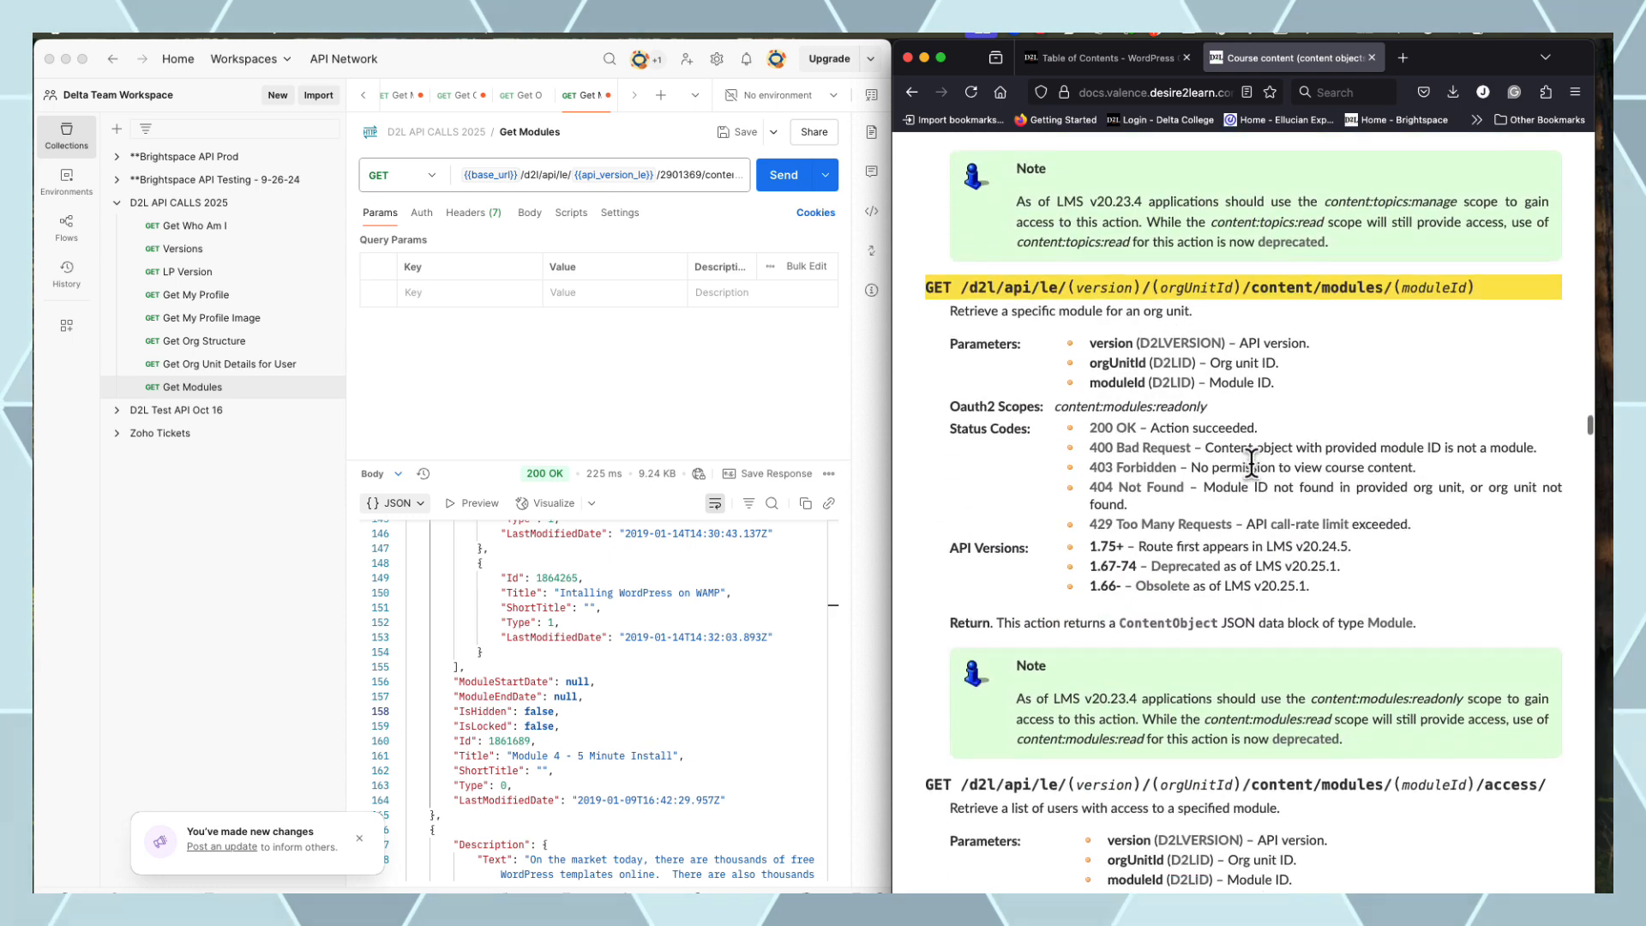
pyautogui.scroll(3, 1466, 206)
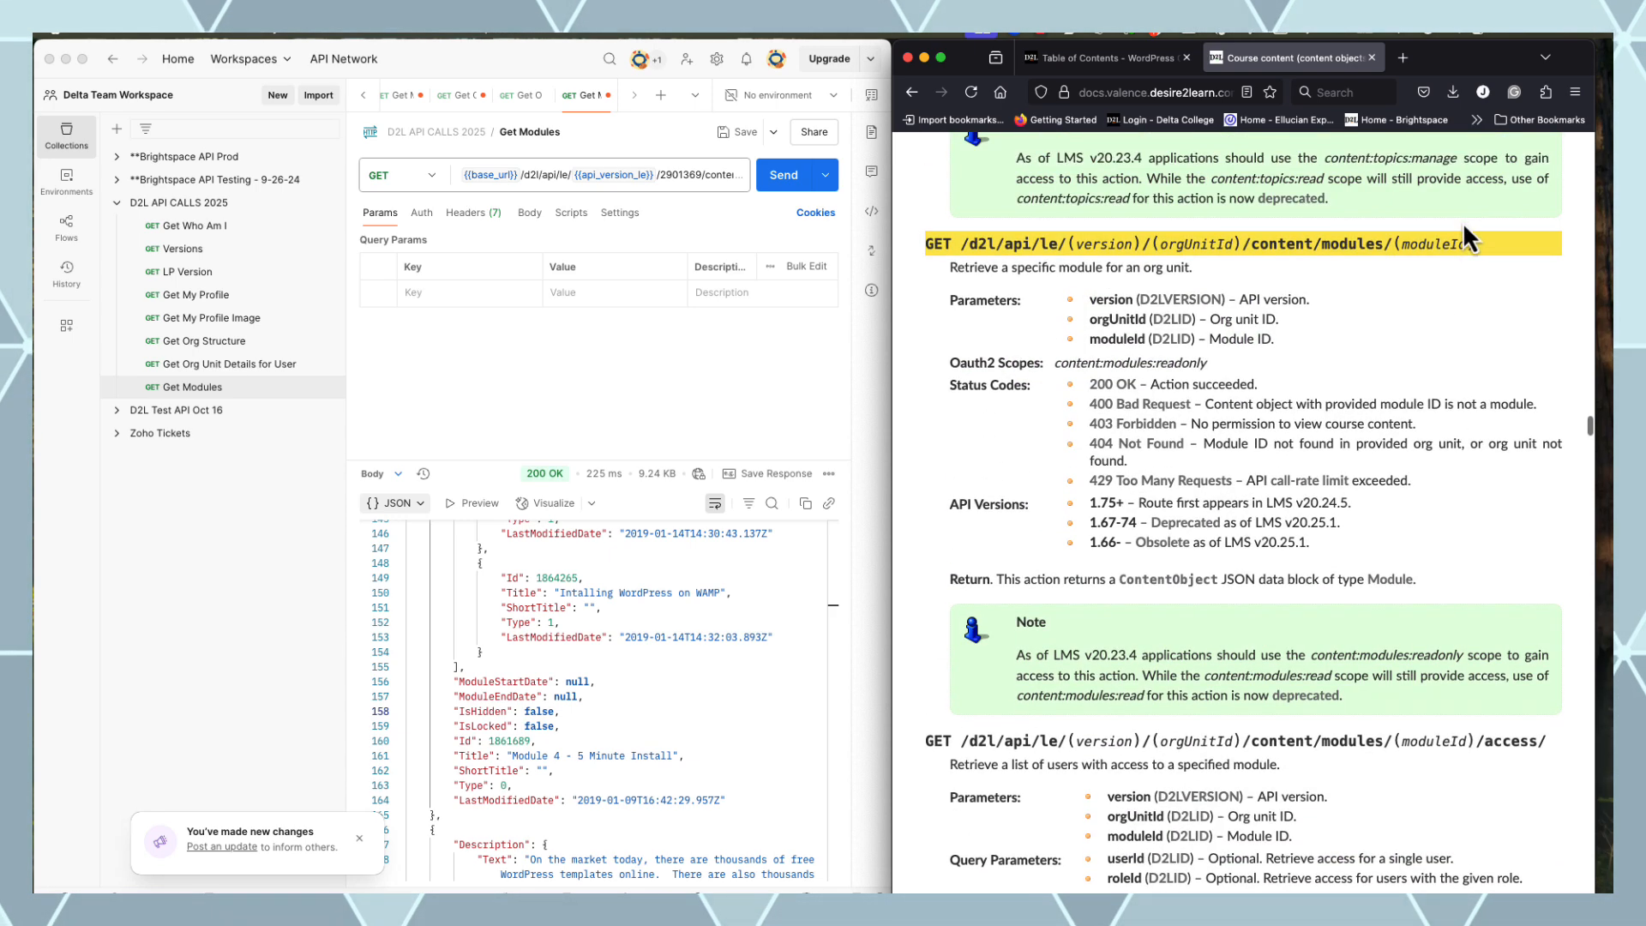
pyautogui.moveTo(1475, 308); pyautogui.dragTo(960, 308)
pyautogui.press('super+c')
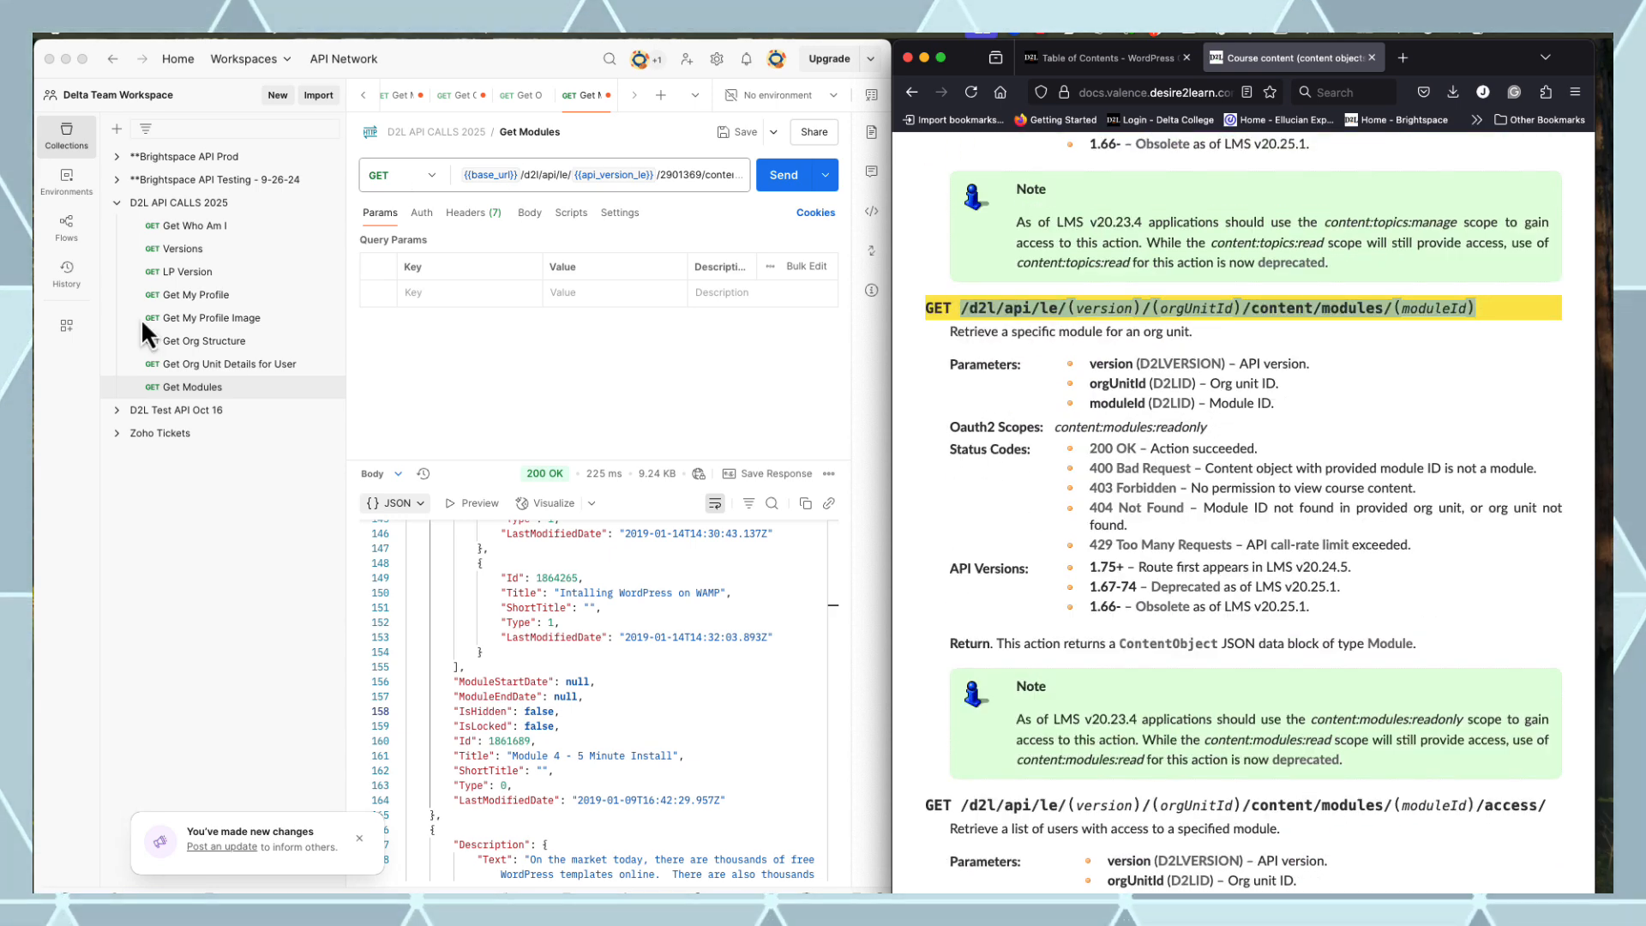
pyautogui.click(329, 206)
# Add a new request to D2L API CALLS 2025 using {{base_url}} and {{api_version_le}} with the module-by-ID path
pyautogui.click(329, 204)
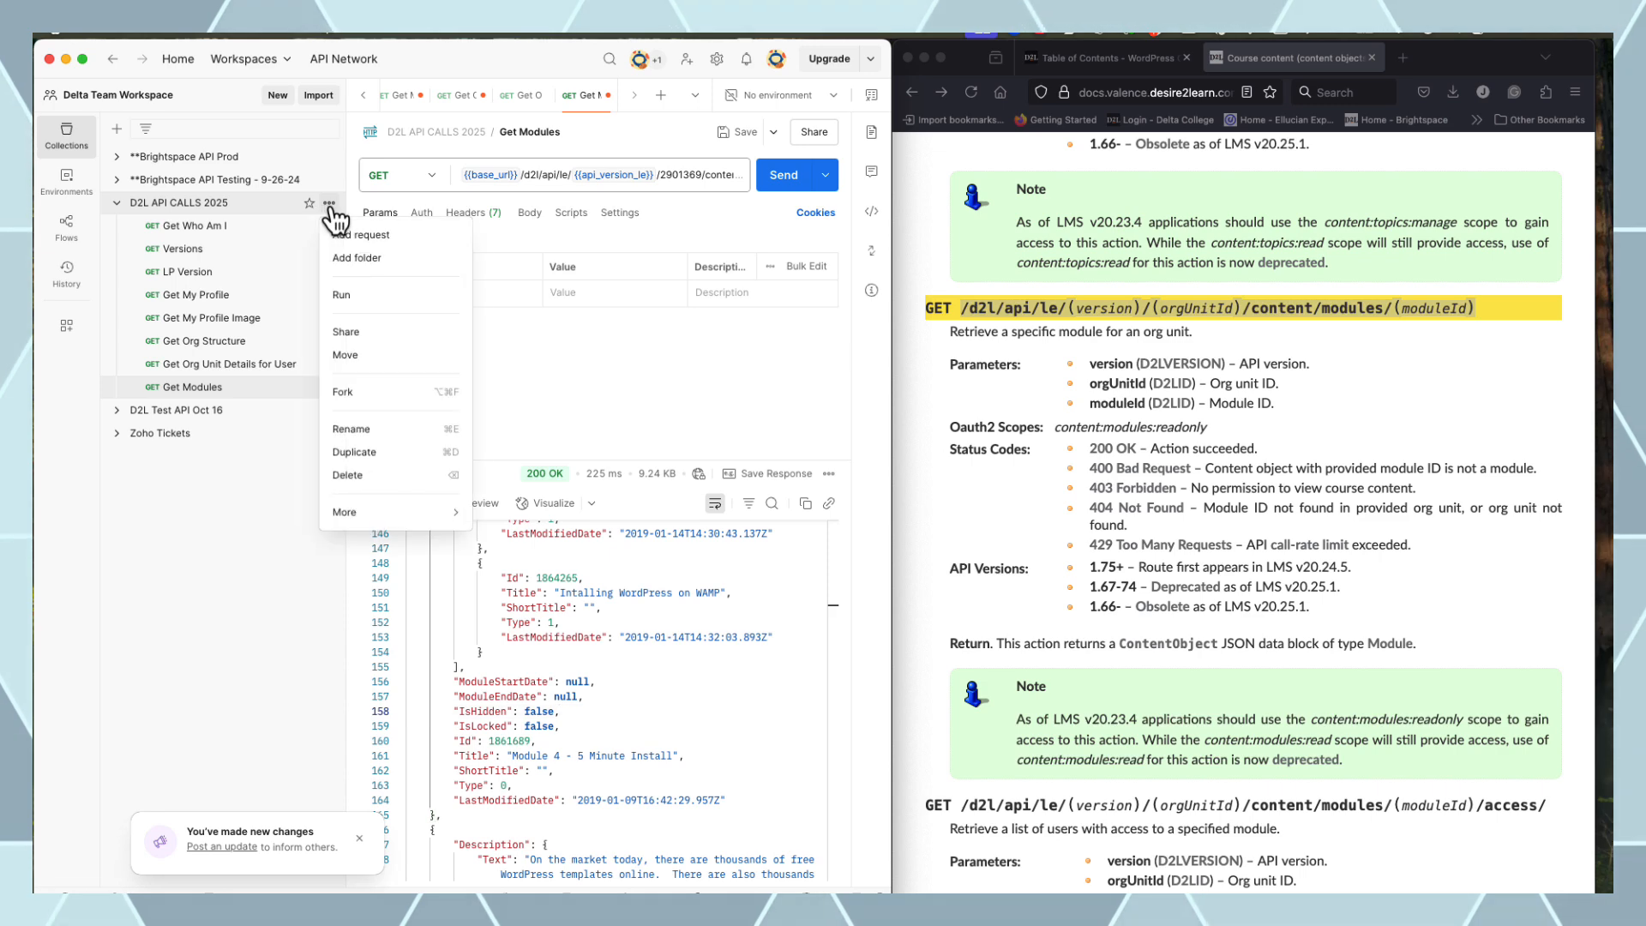
pyautogui.click(360, 236)
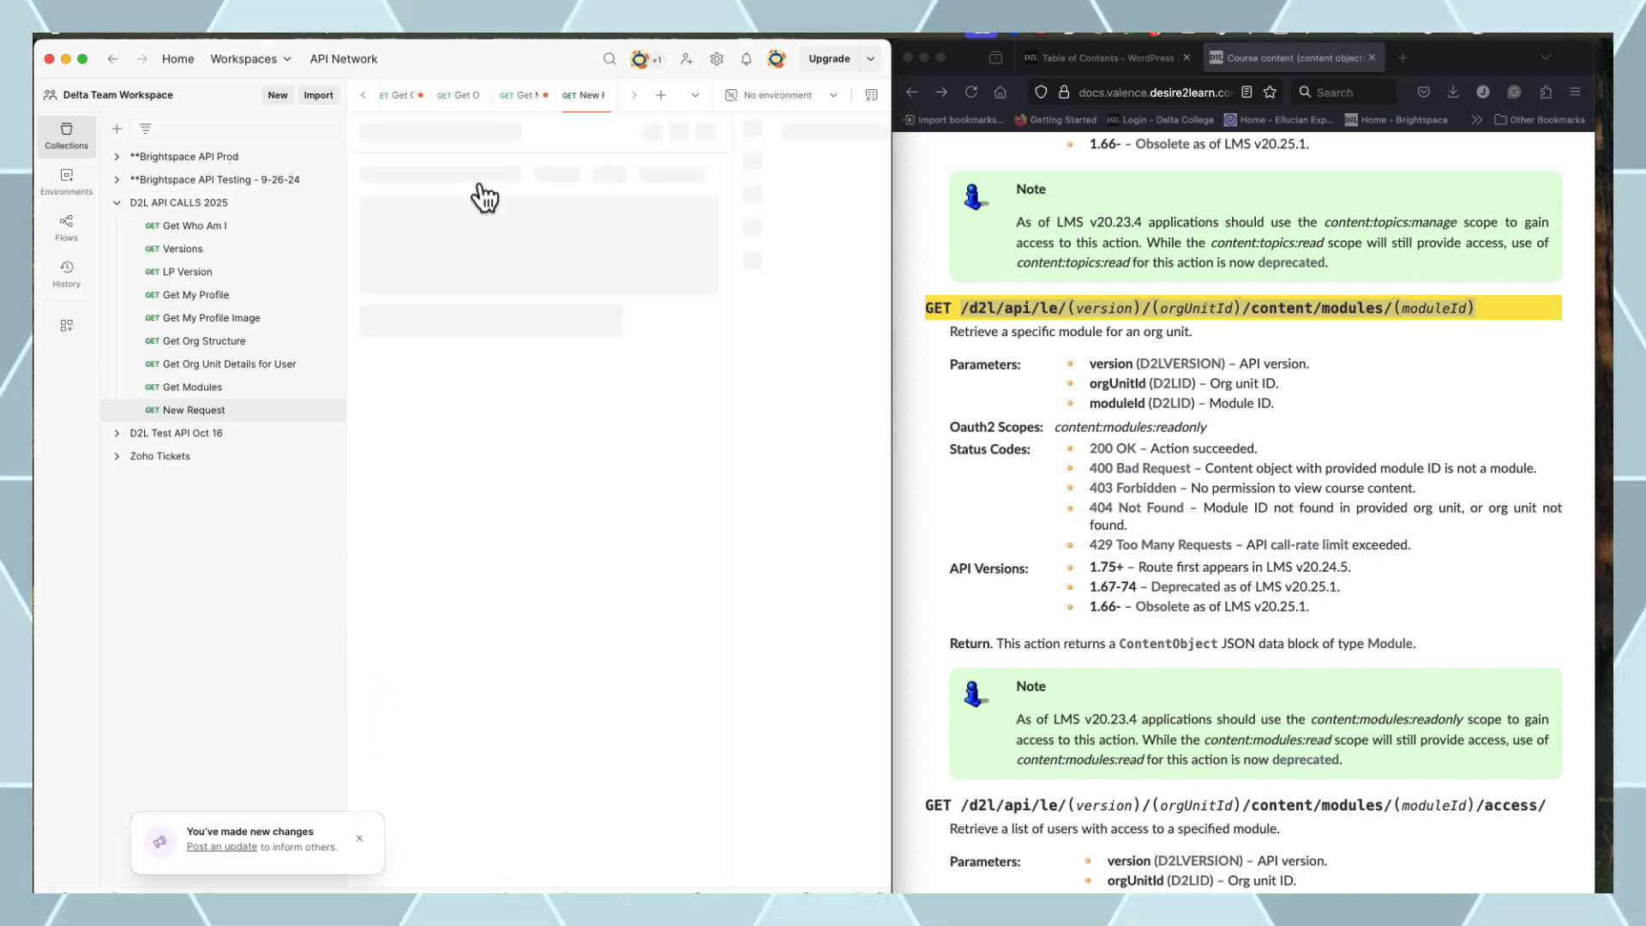
pyautogui.click(503, 183)
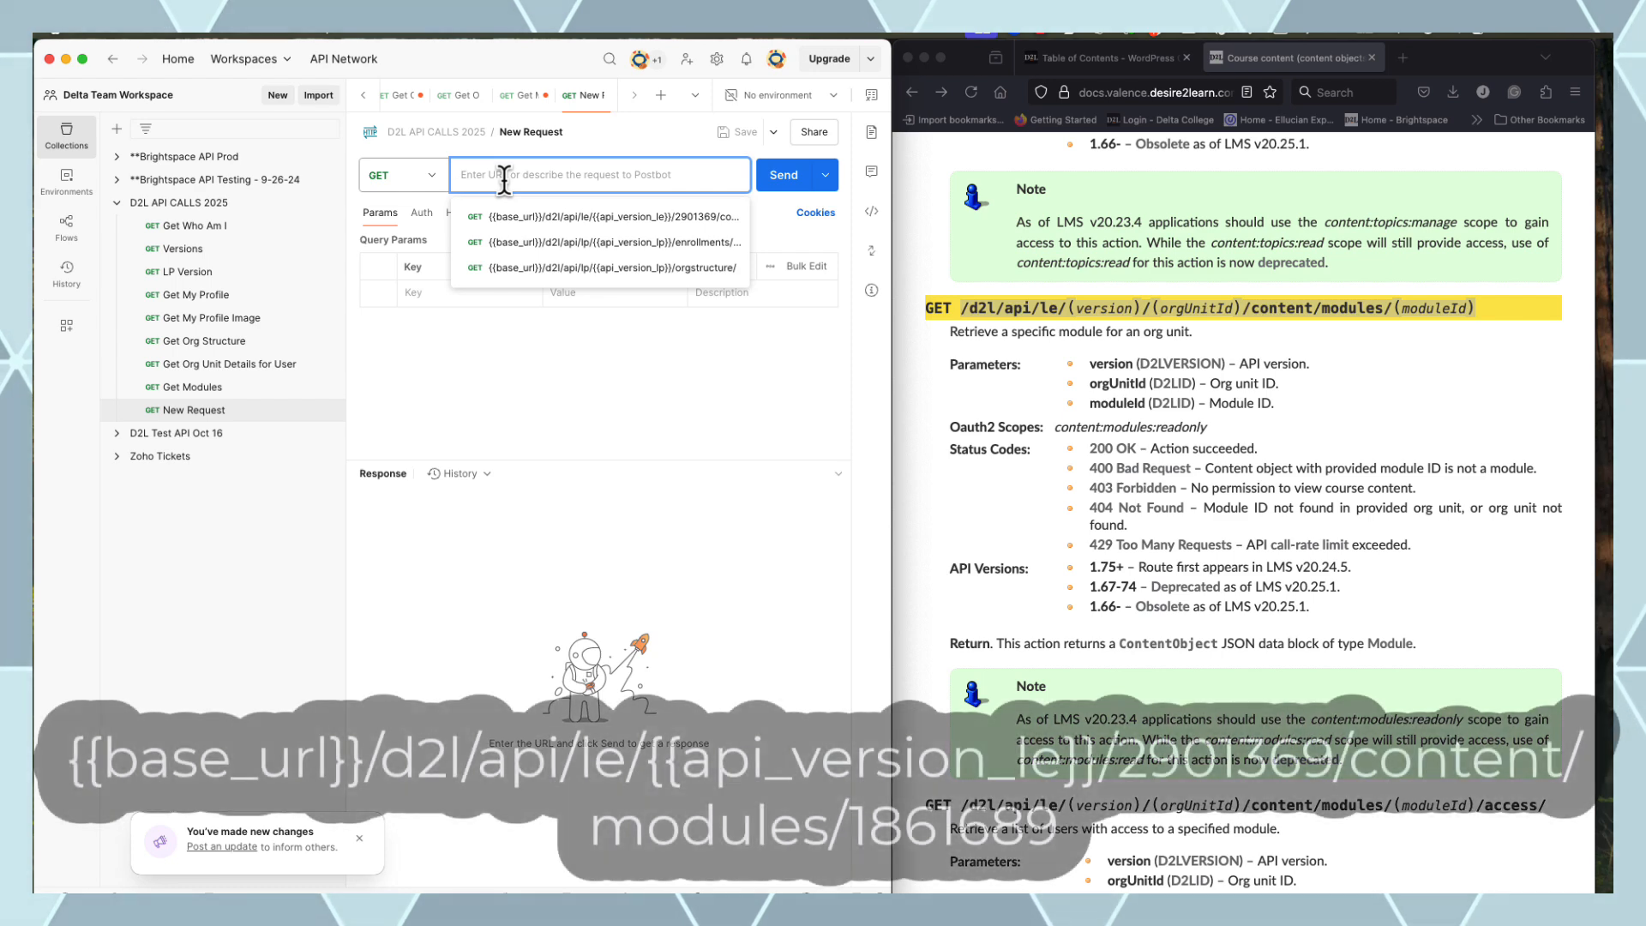
pyautogui.write('{{')
pyautogui.click(512, 206)
pyautogui.press('super+v')
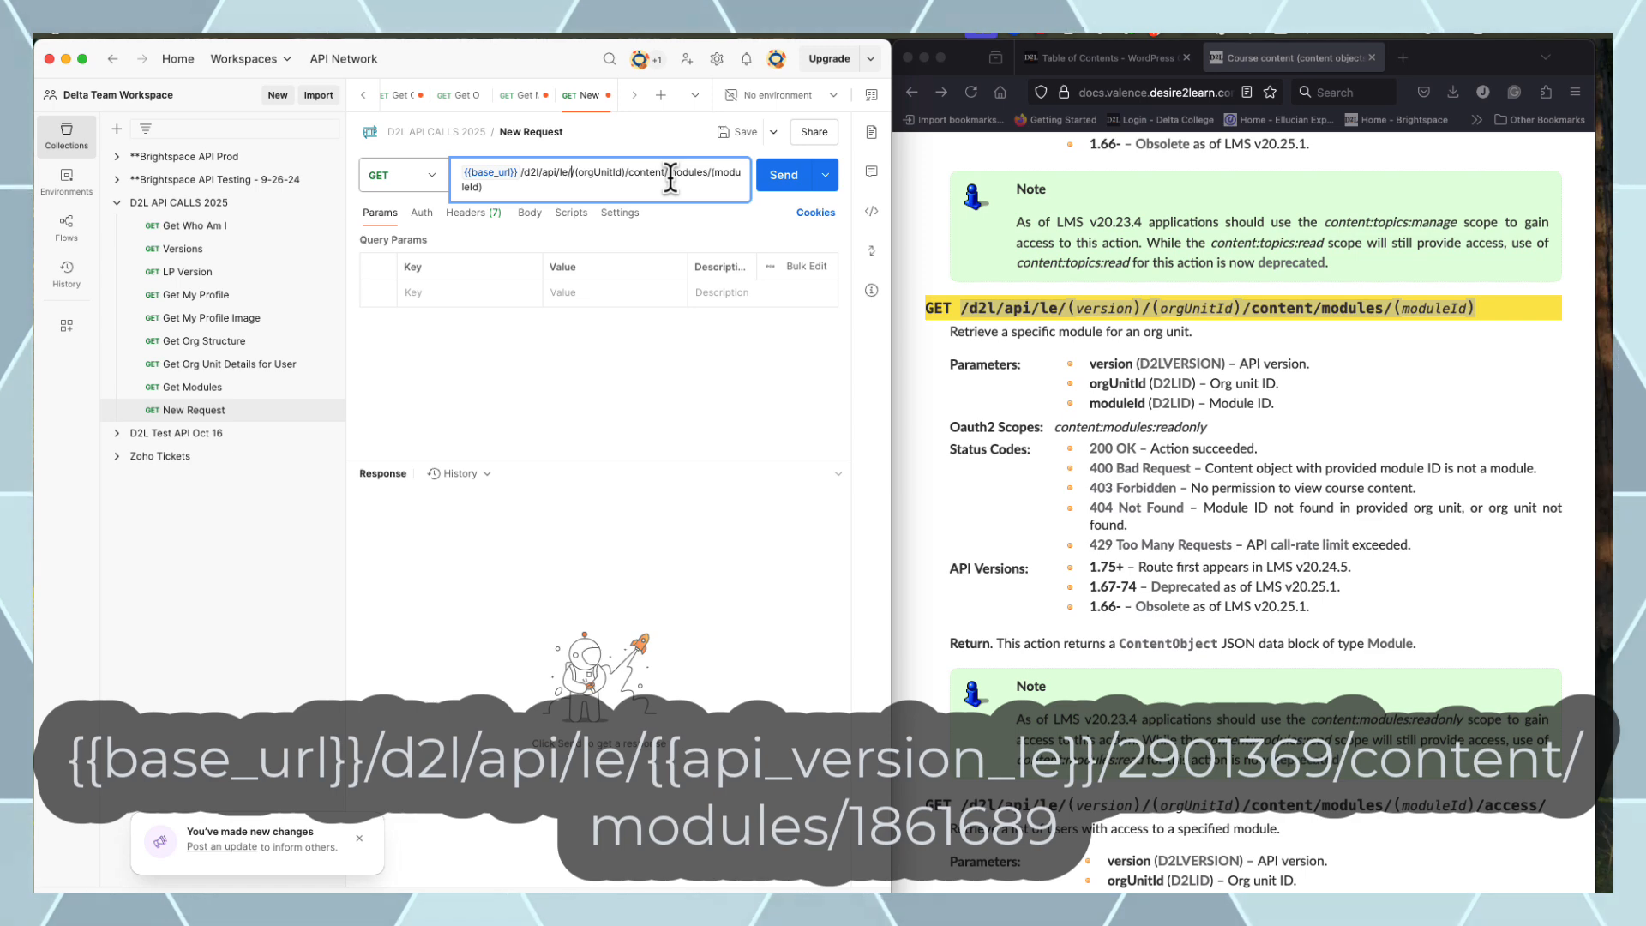
pyautogui.write('{{')
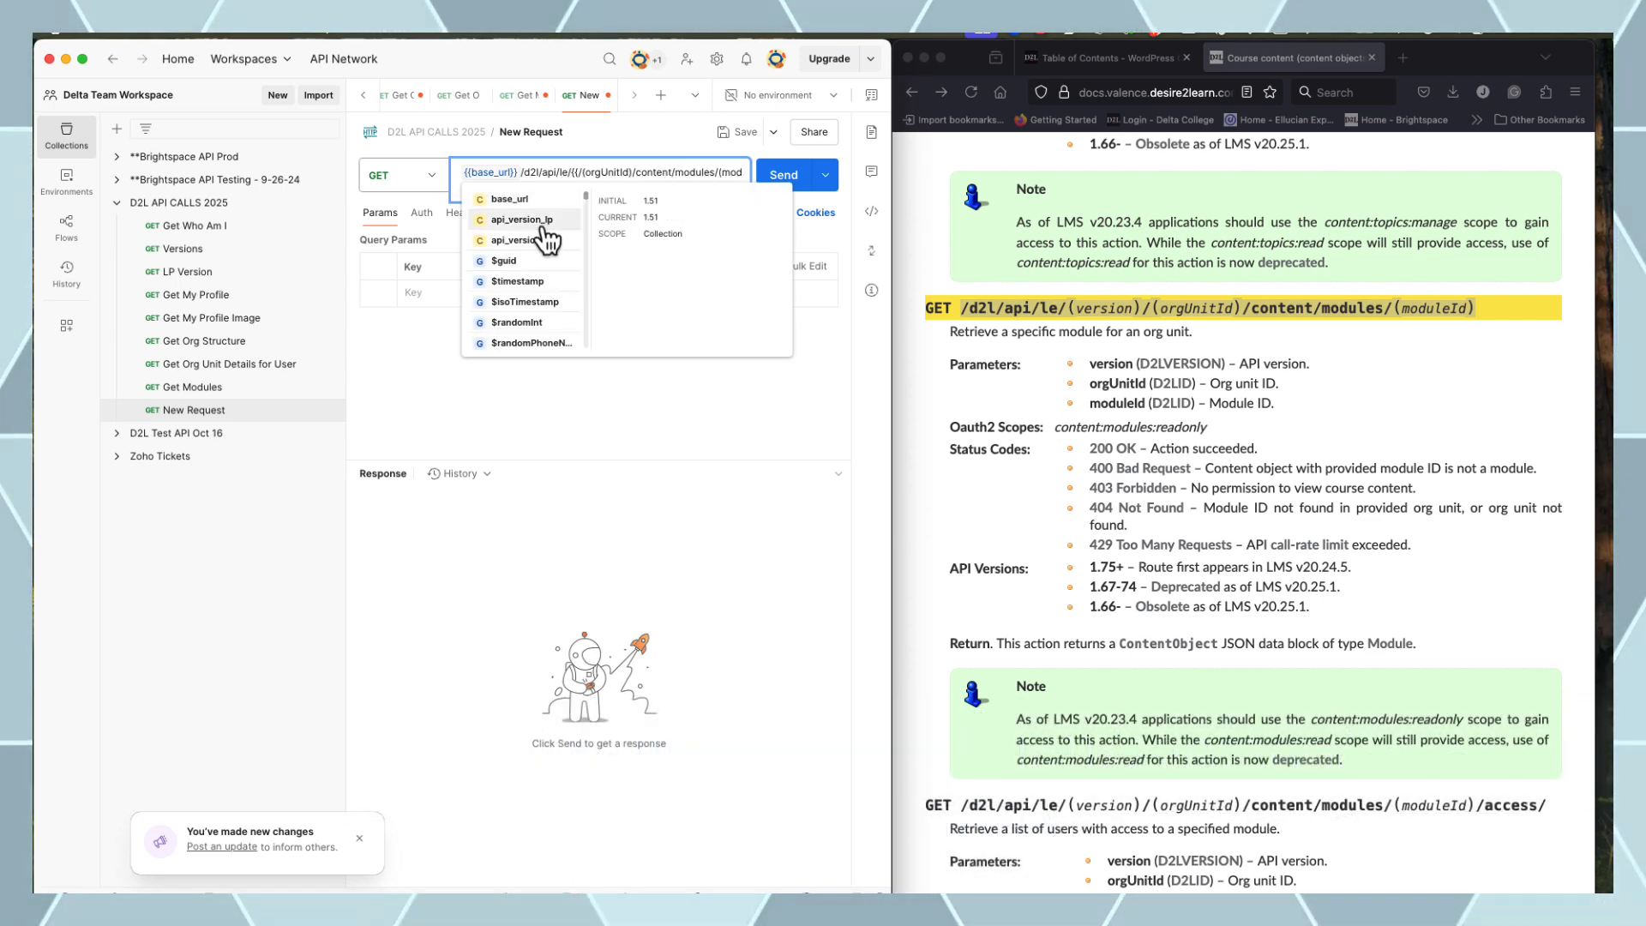
pyautogui.click(540, 242)
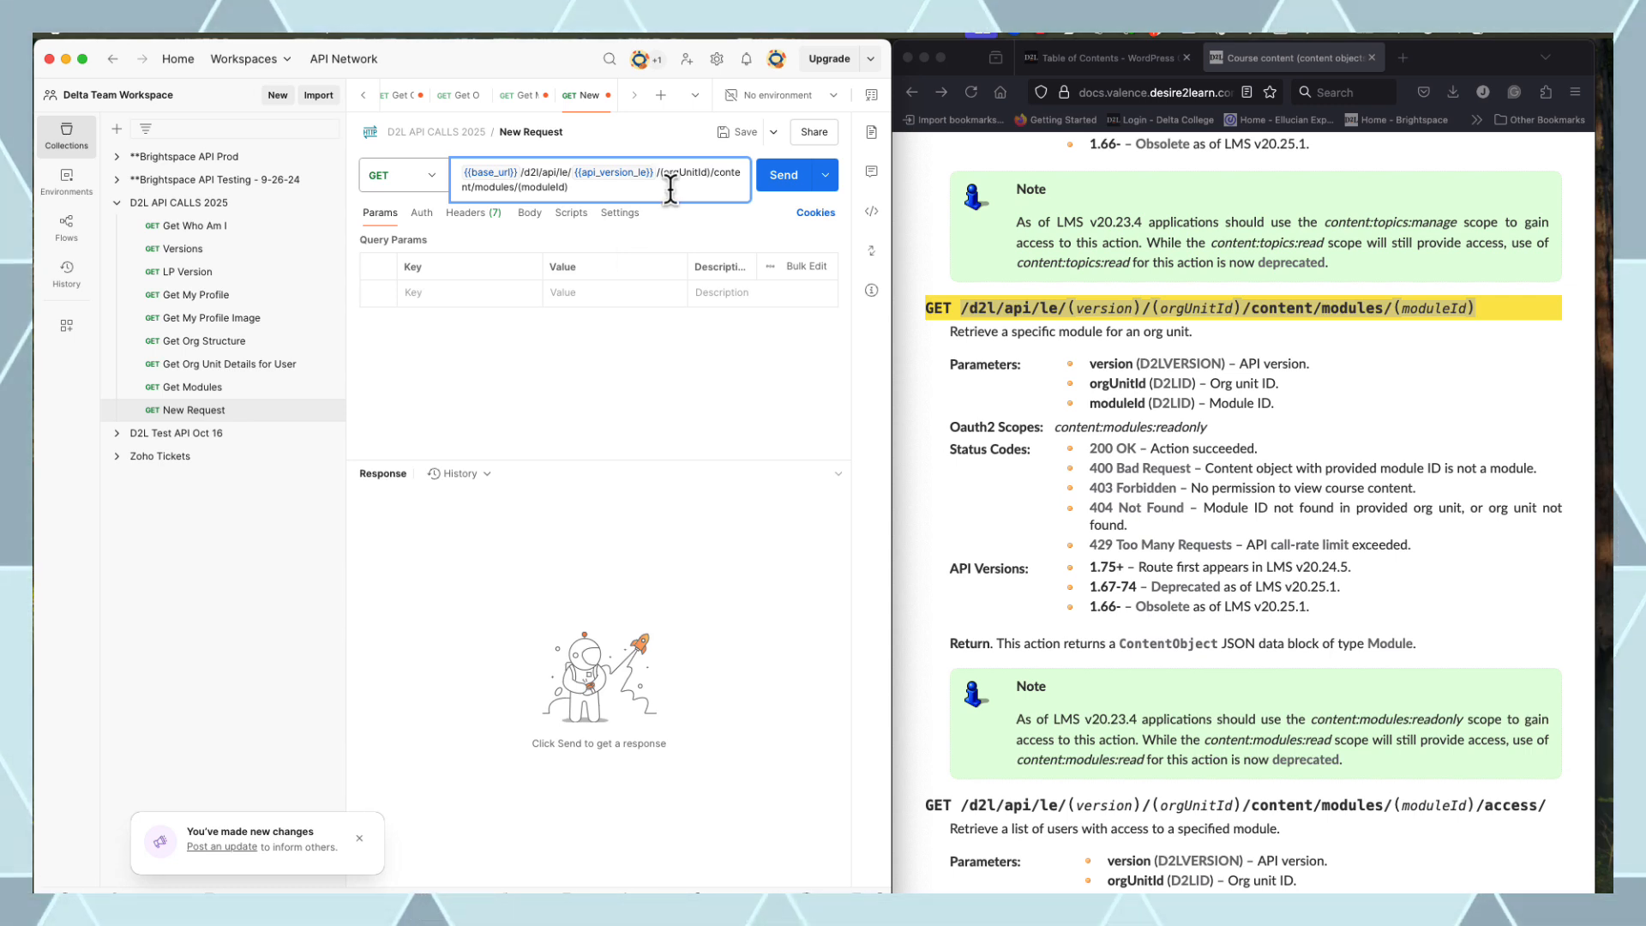
# Replace the moduleId placeholder with Module 4's Id 1861689 copied from the Get Modules response
pyautogui.click(224, 387)
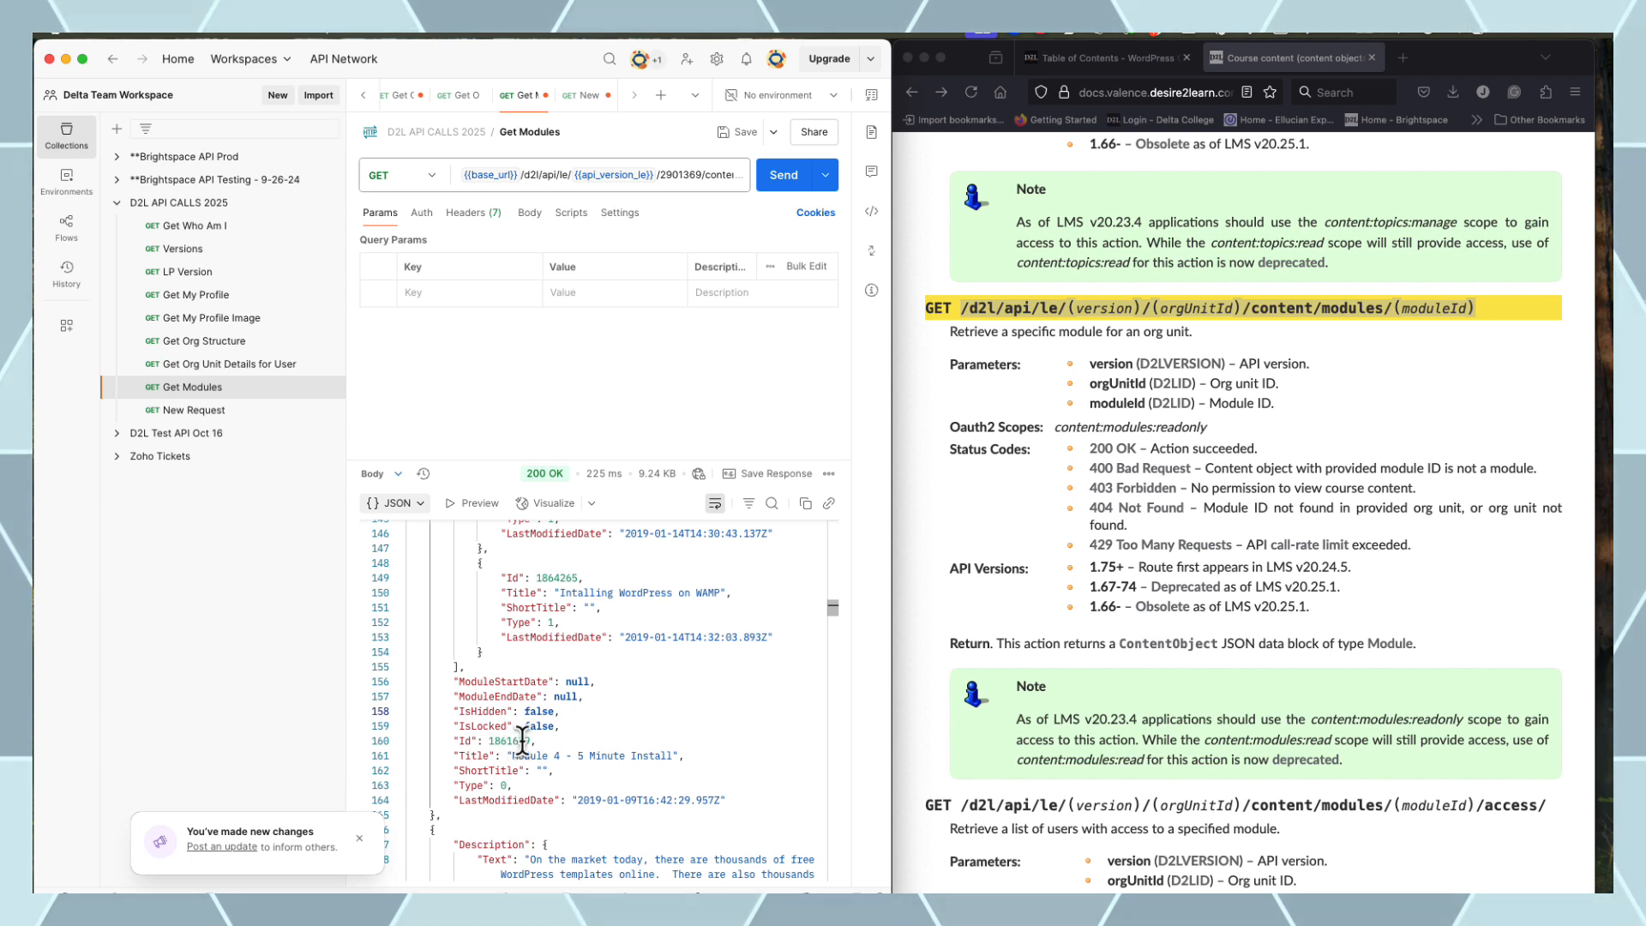
pyautogui.moveTo(528, 741); pyautogui.dragTo(578, 745)
pyautogui.press('super+c')
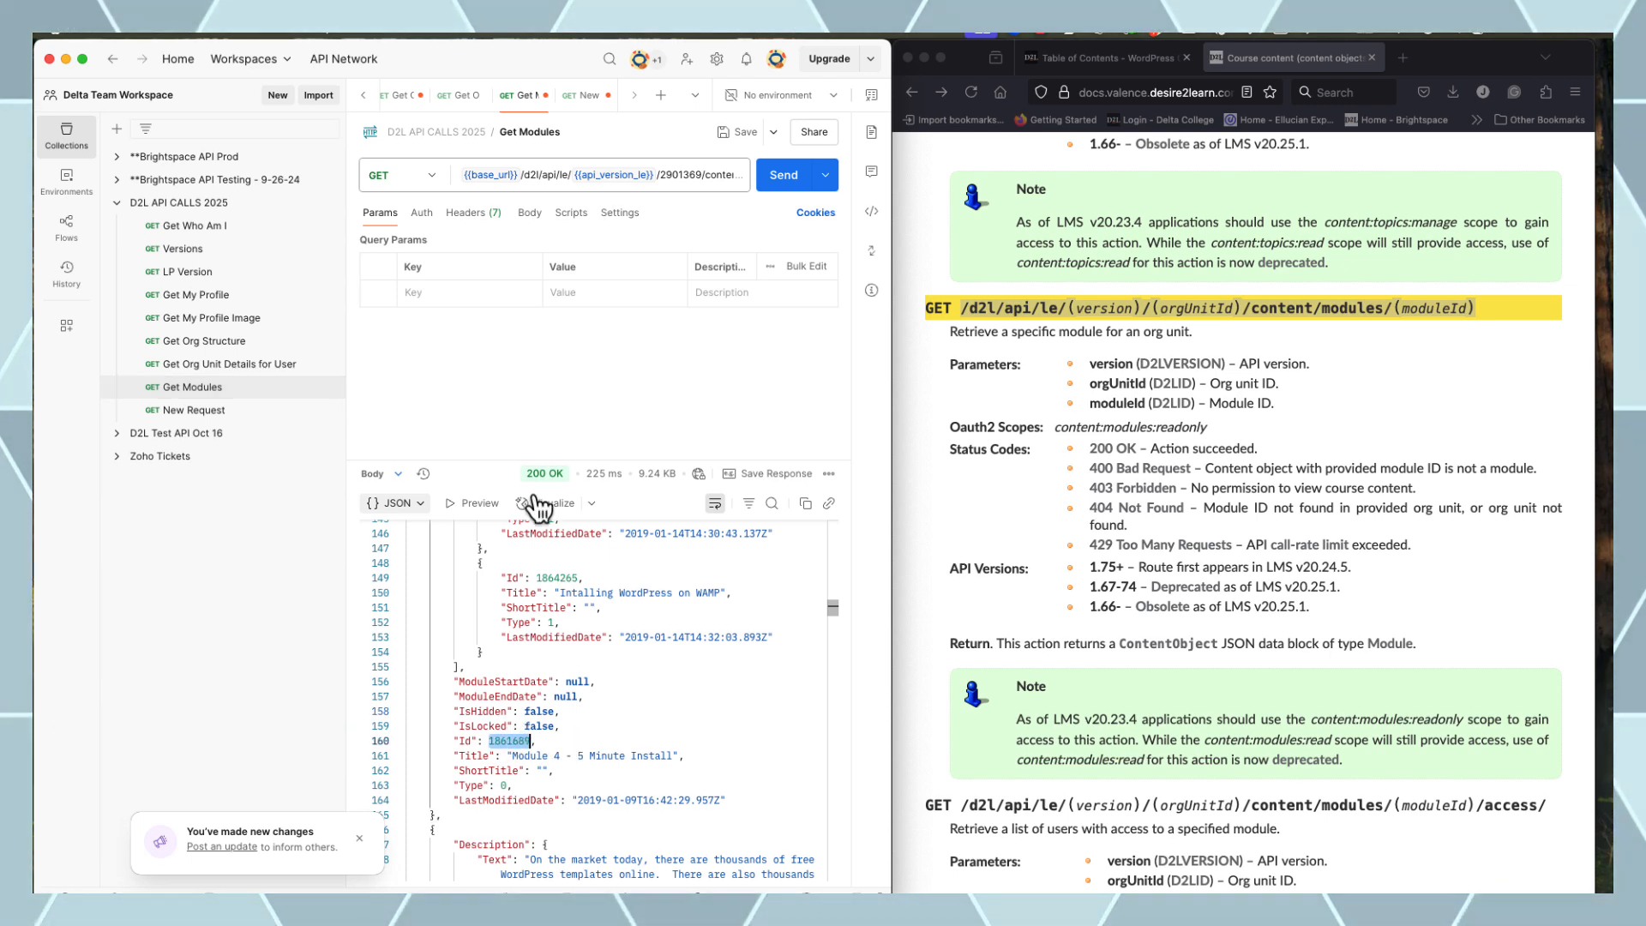
pyautogui.click(194, 410)
pyautogui.click(585, 188)
pyautogui.press('BackSpace')
pyautogui.press('BackSpace')
pyautogui.press('BackSpace')
pyautogui.press('BackSpace')
pyautogui.press('BackSpace')
pyautogui.press('BackSpace')
pyautogui.press('BackSpace')
pyautogui.press('BackSpace')
pyautogui.press('BackSpace')
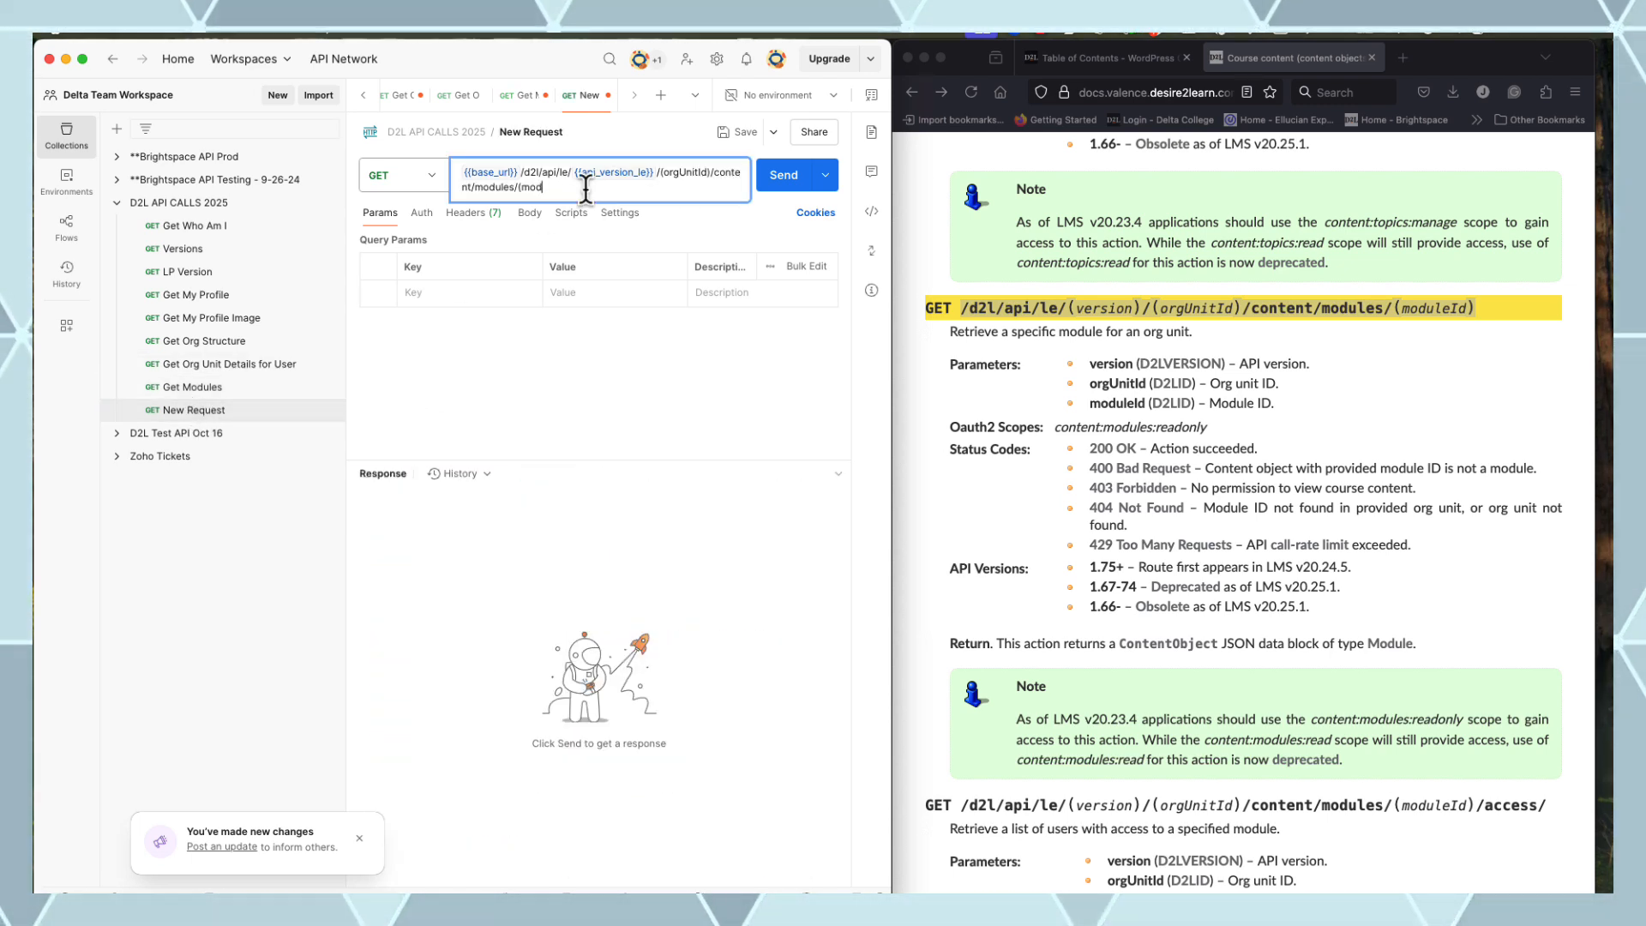
pyautogui.press('super+v')
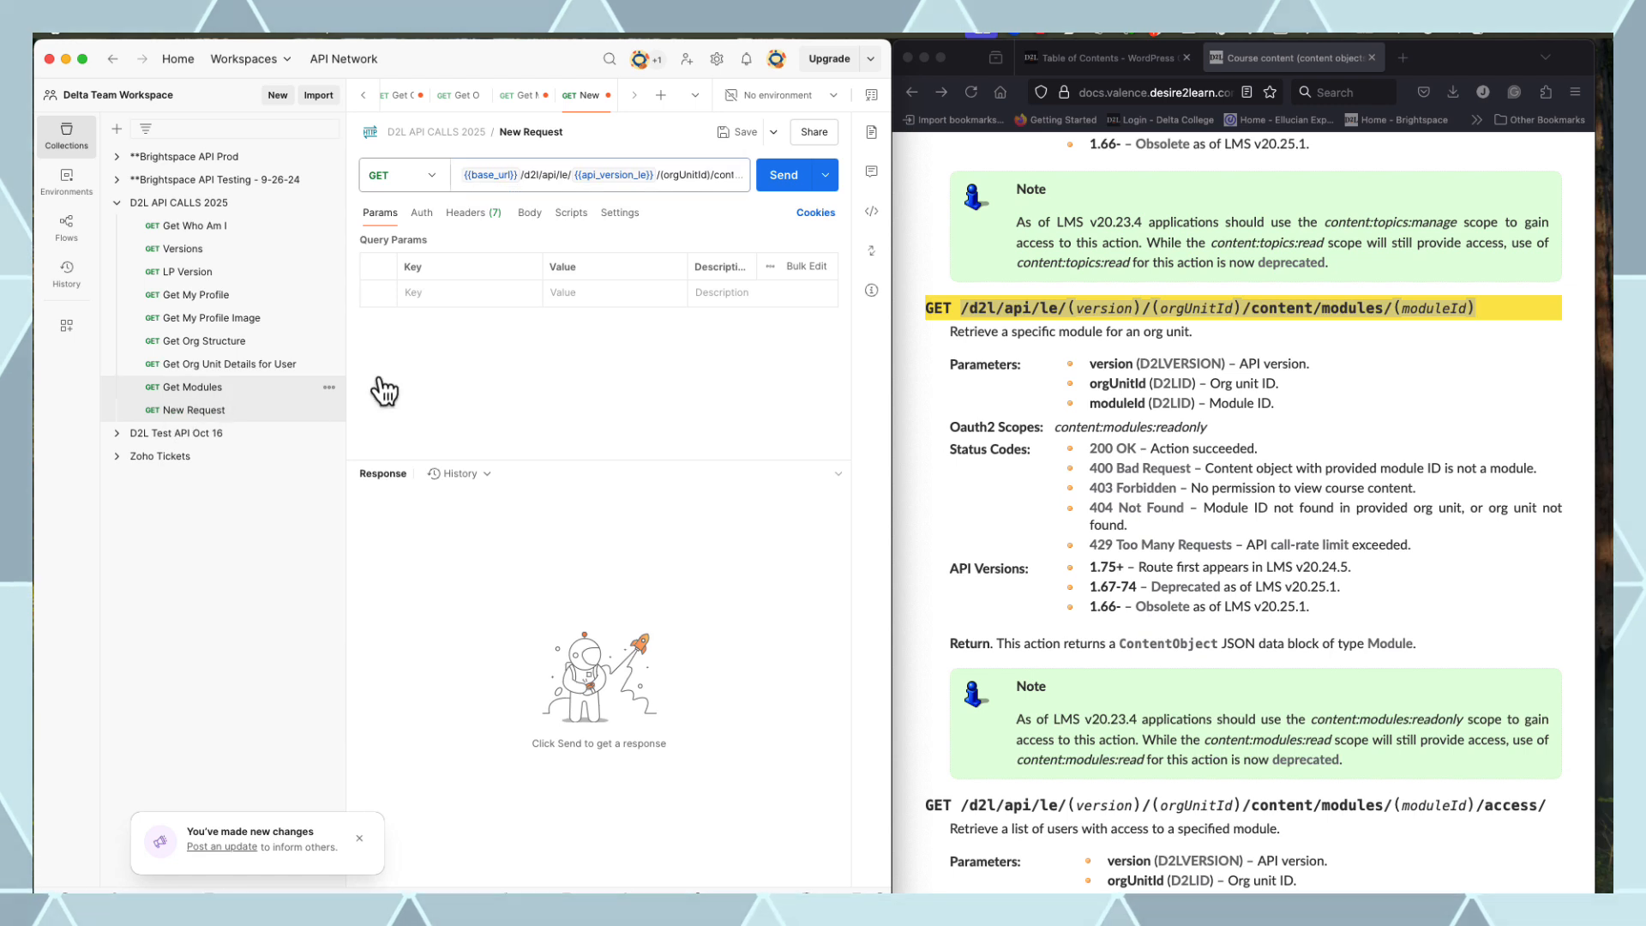
pyautogui.click(326, 386)
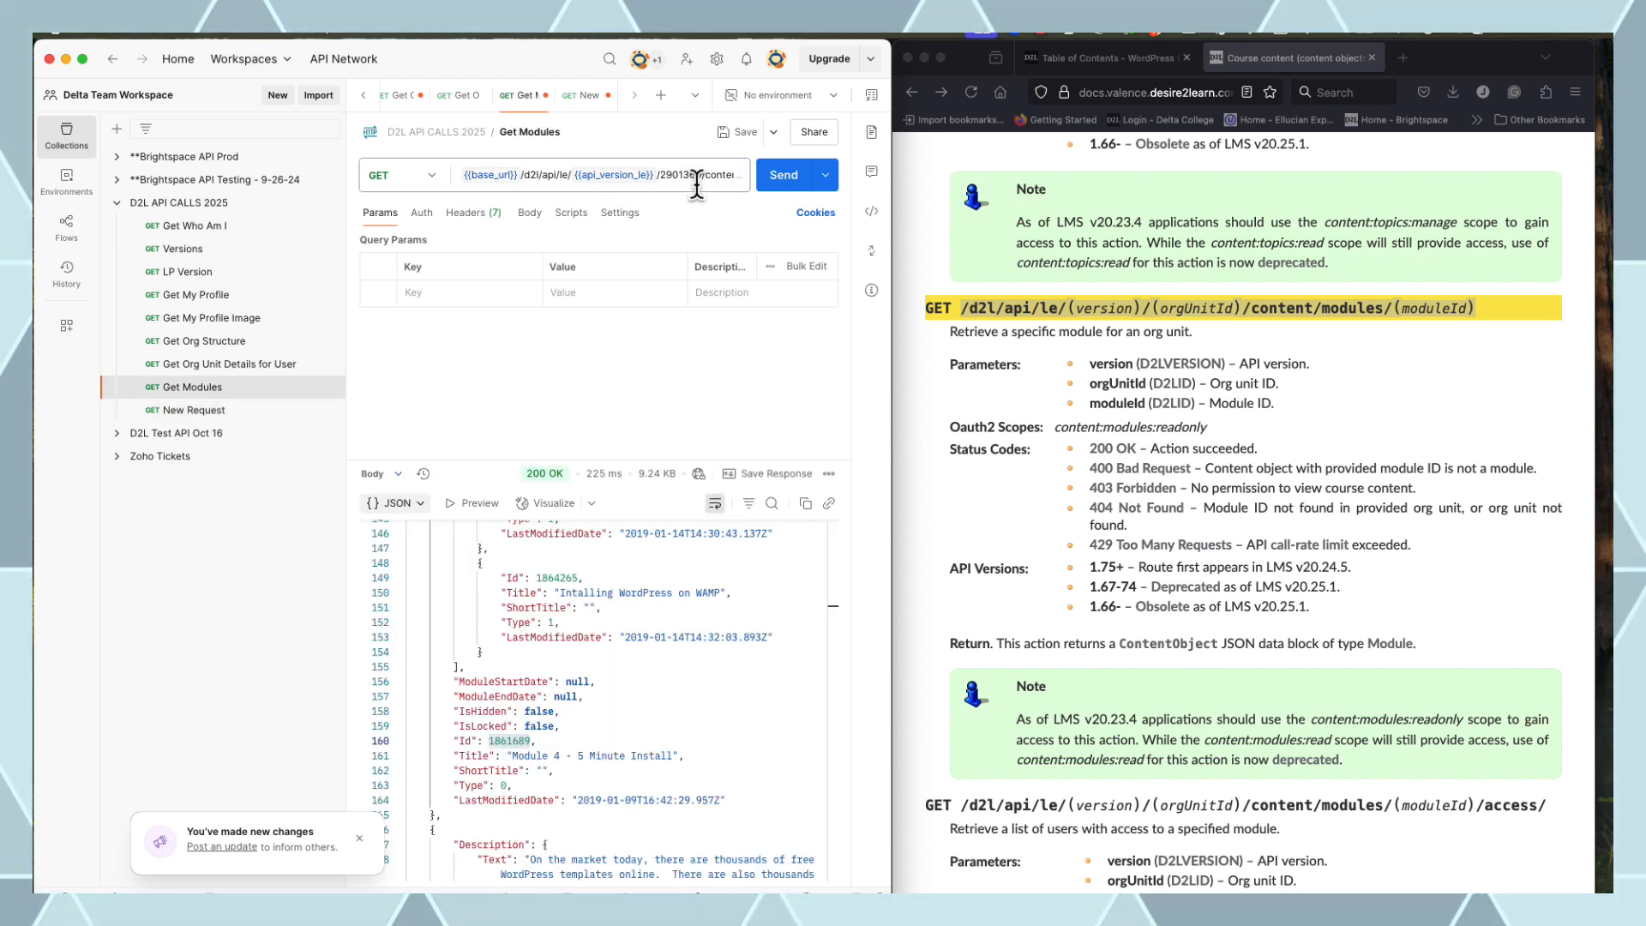
pyautogui.click(197, 412)
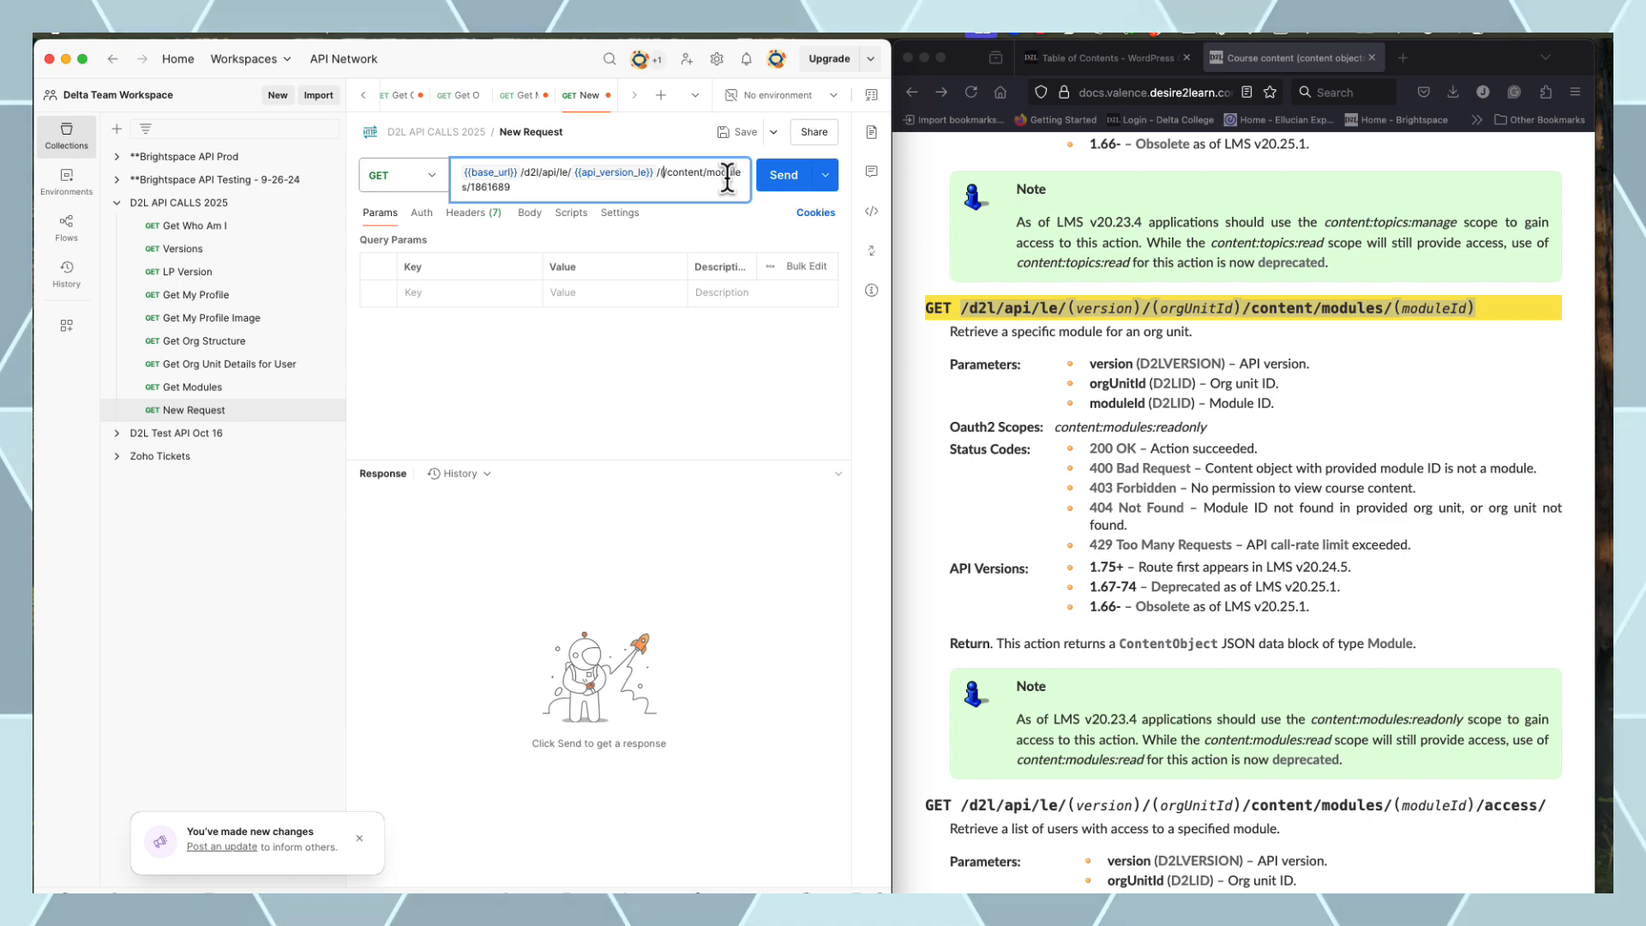
# Send the request for module 1861689 of org unit 2901369 and review the 200 OK JSON
pyautogui.click(802, 177)
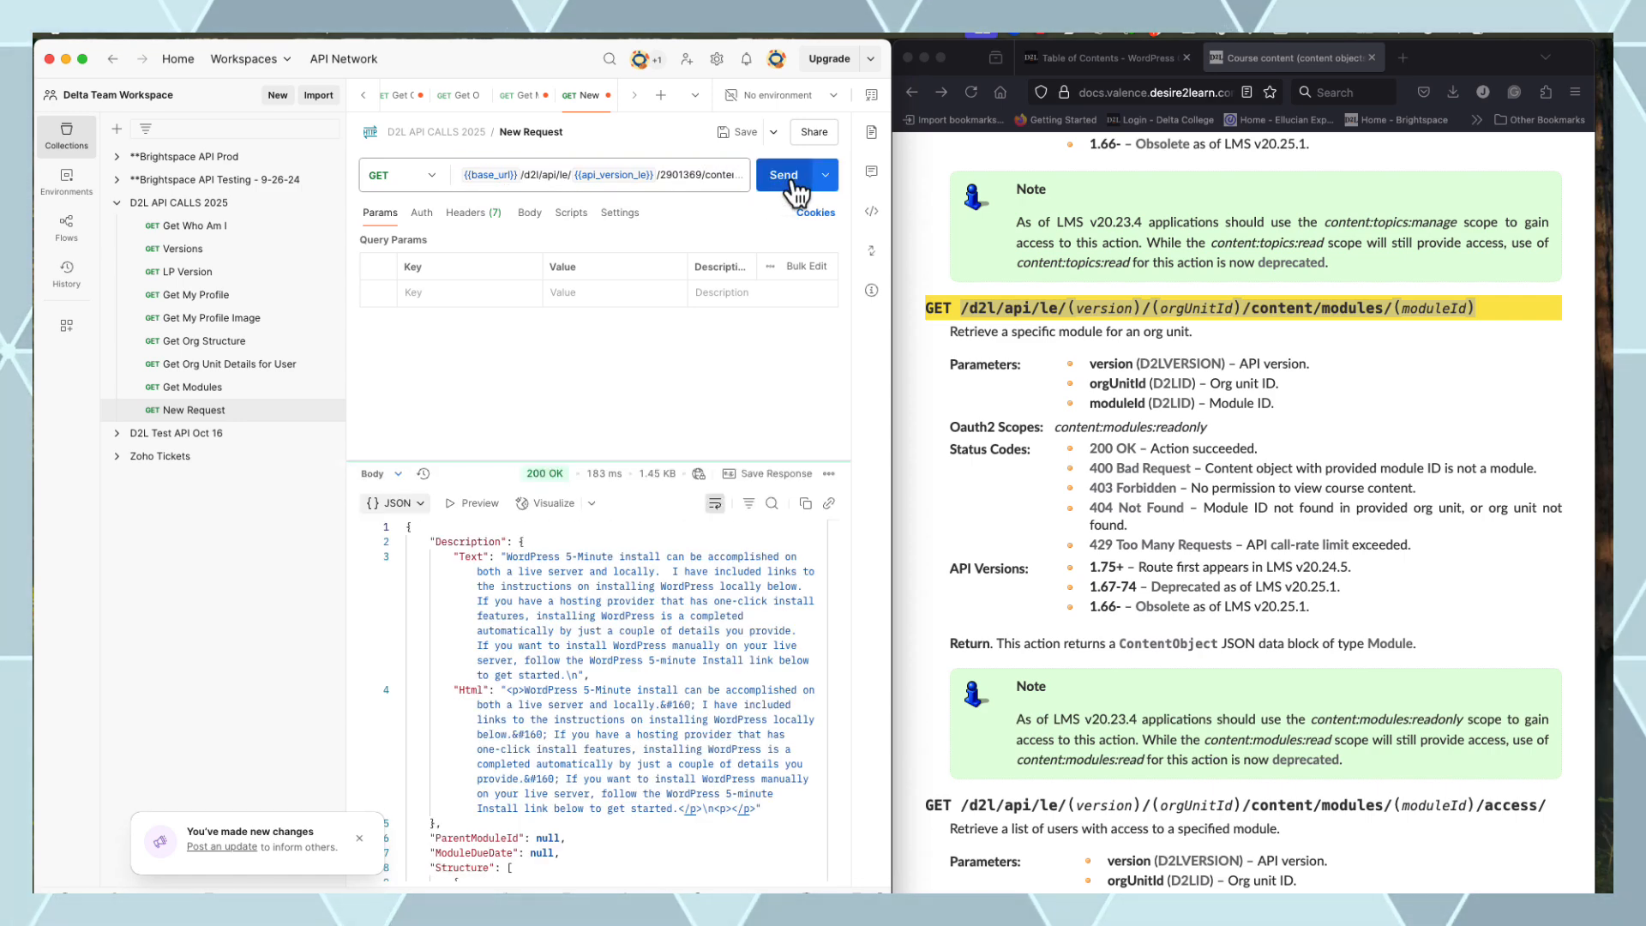
pyautogui.scroll(-6, 576, 652)
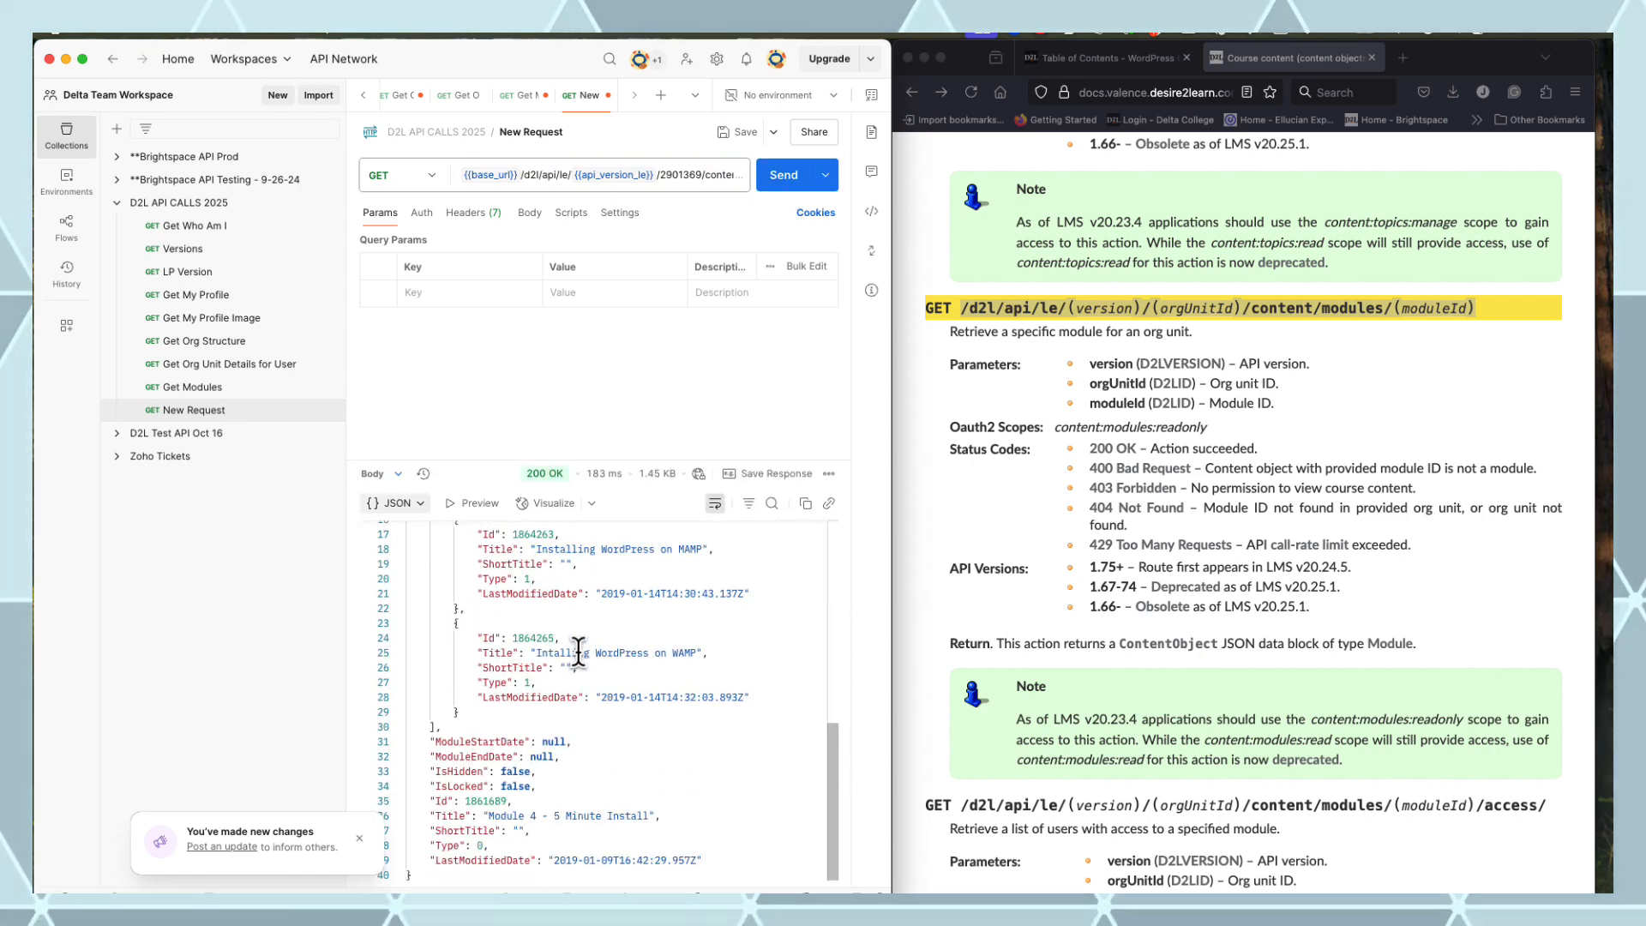
pyautogui.scroll(6, 579, 651)
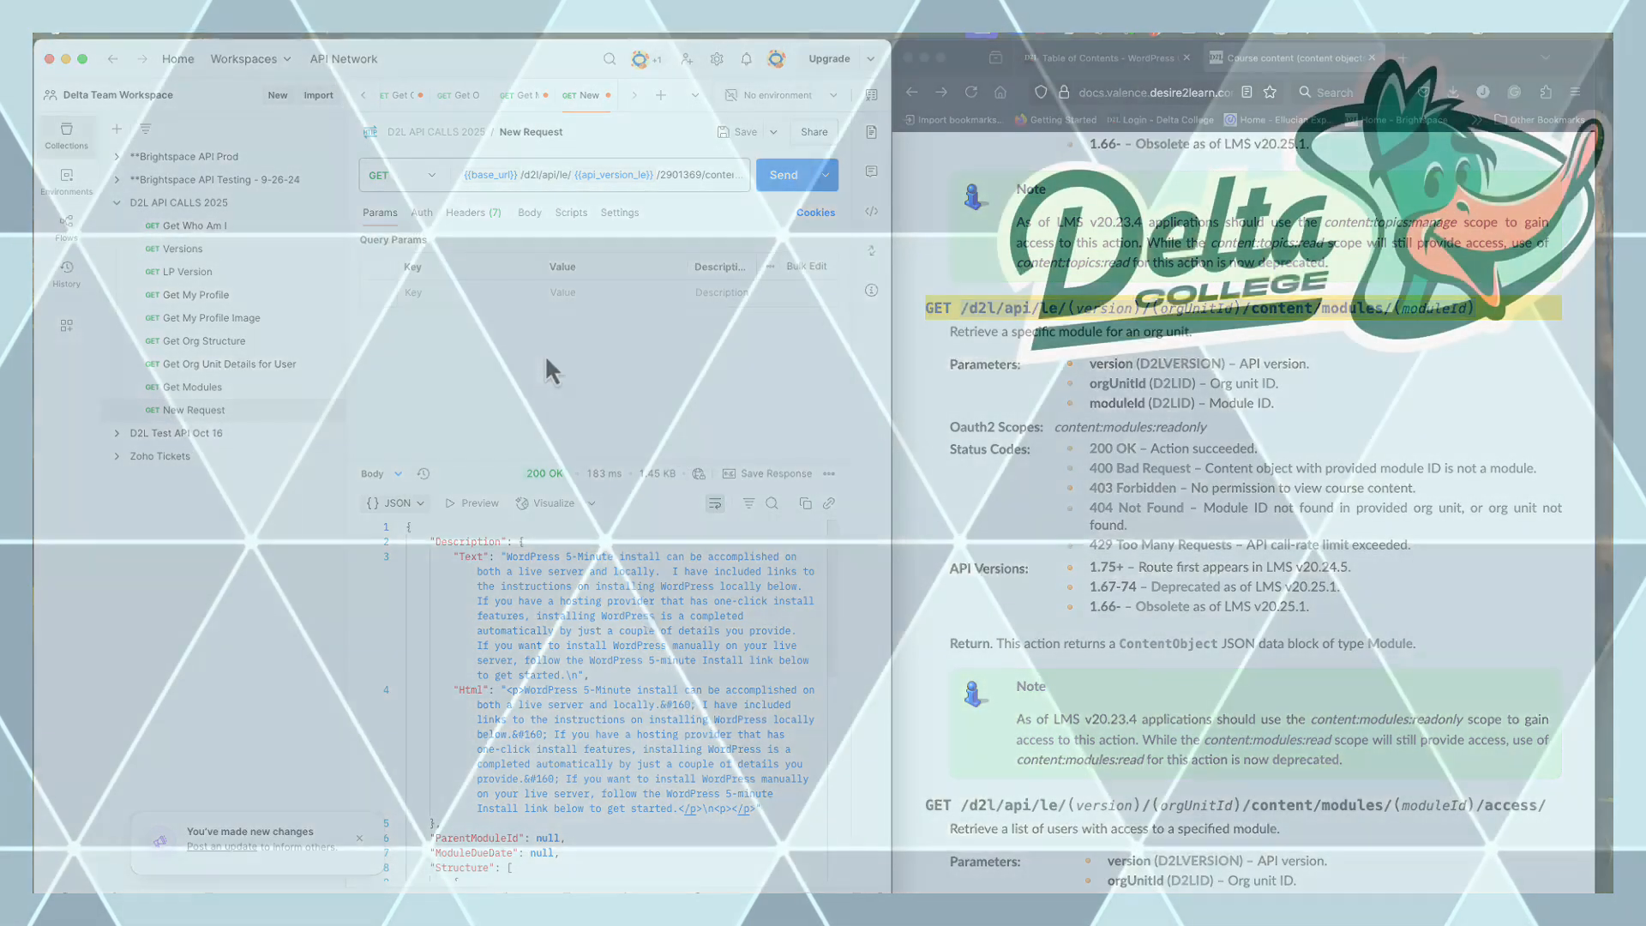